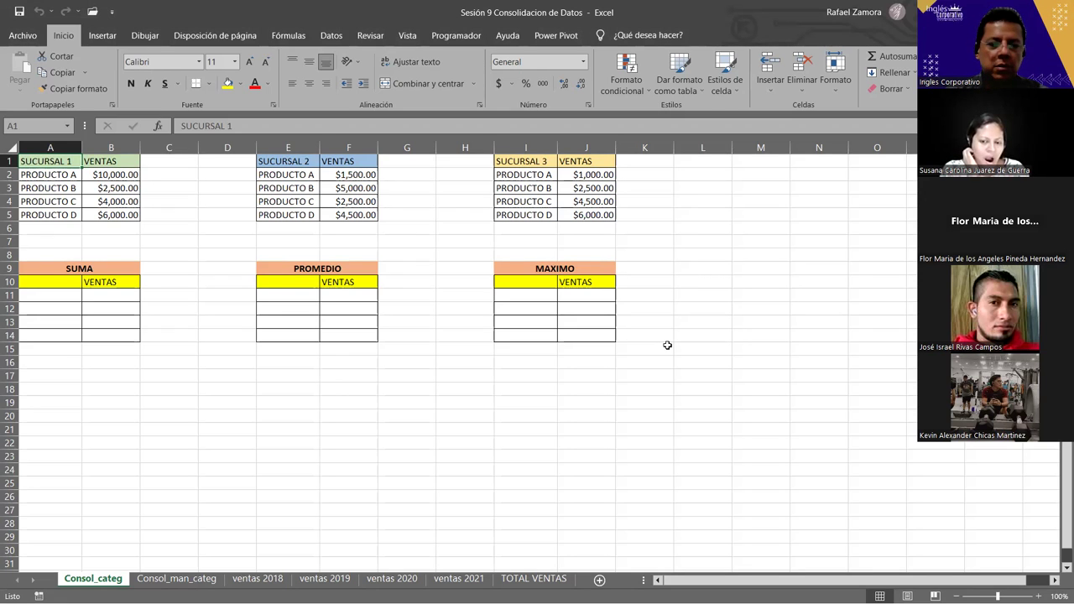
# Look over the Consol_categ Sucursal tables and the PROMEDIO summary table.
pyautogui.click(554, 420)
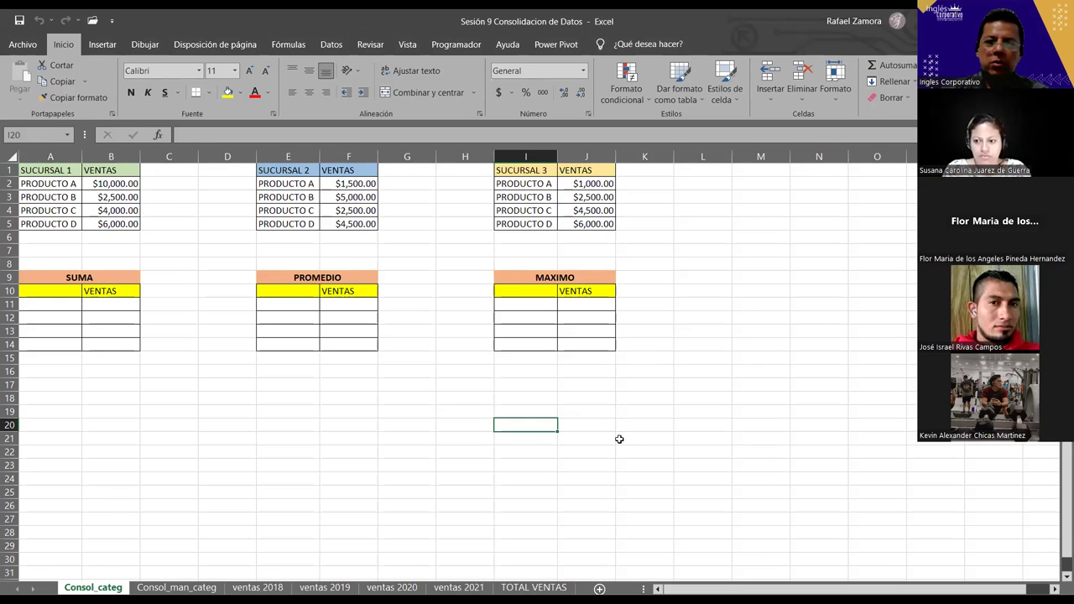
pyautogui.click(619, 439)
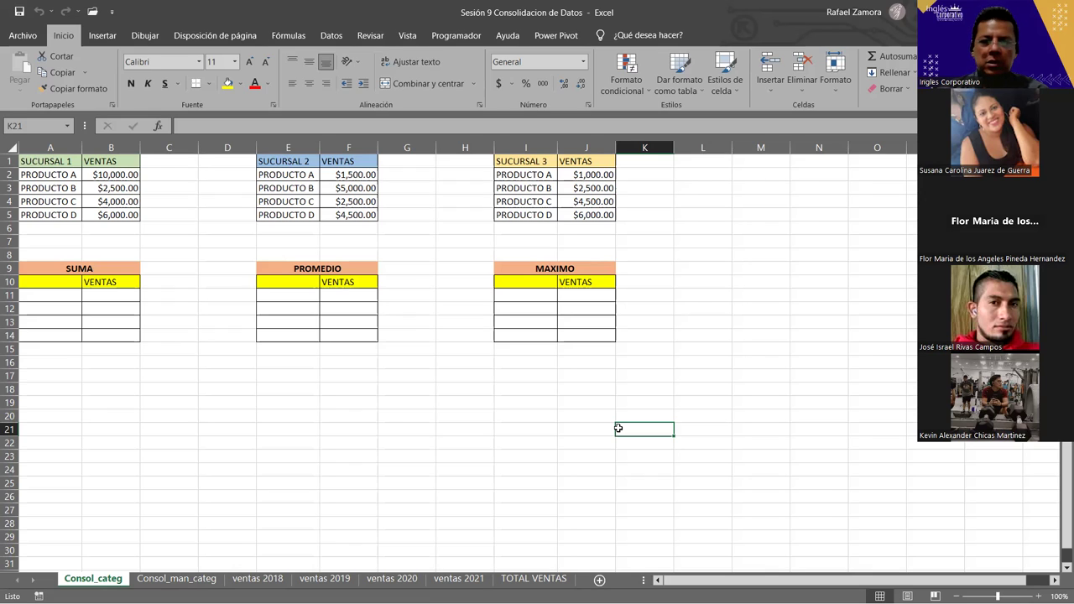
pyautogui.click(300, 269)
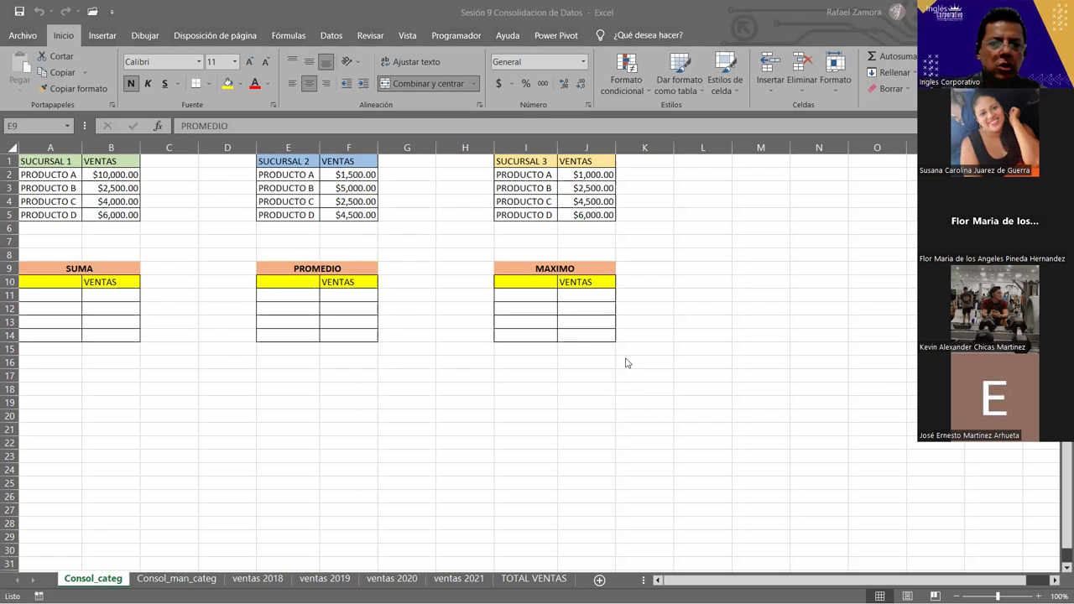
pyautogui.click(466, 334)
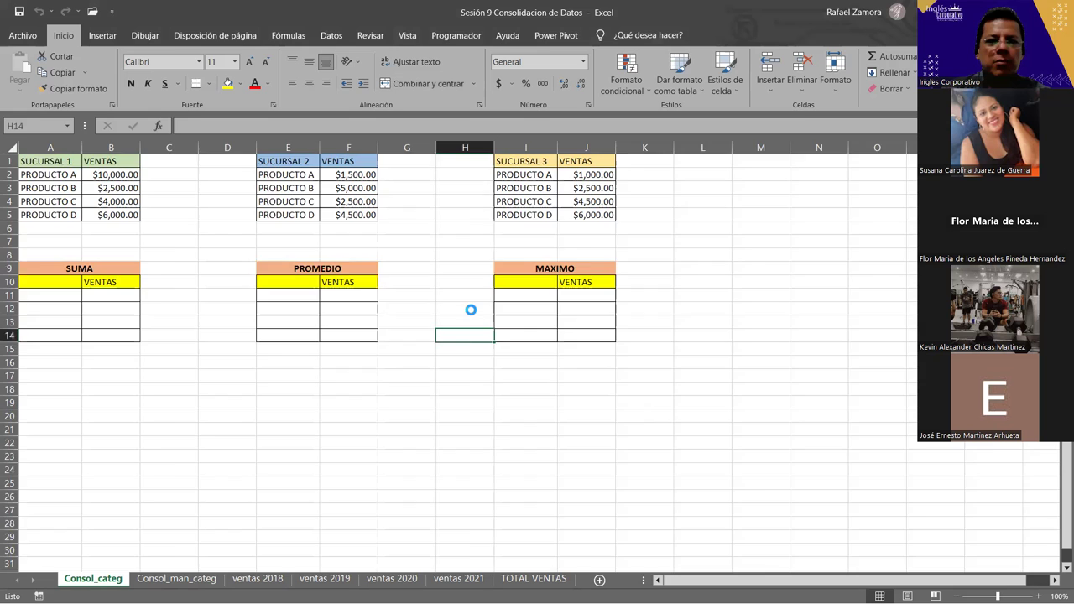
pyautogui.keyDown('ctrl'); pyautogui.scroll(2, 473, 310); pyautogui.keyUp('ctrl')
pyautogui.keyDown('ctrl'); pyautogui.scroll(-1, 548, 403); pyautogui.keyUp('ctrl')
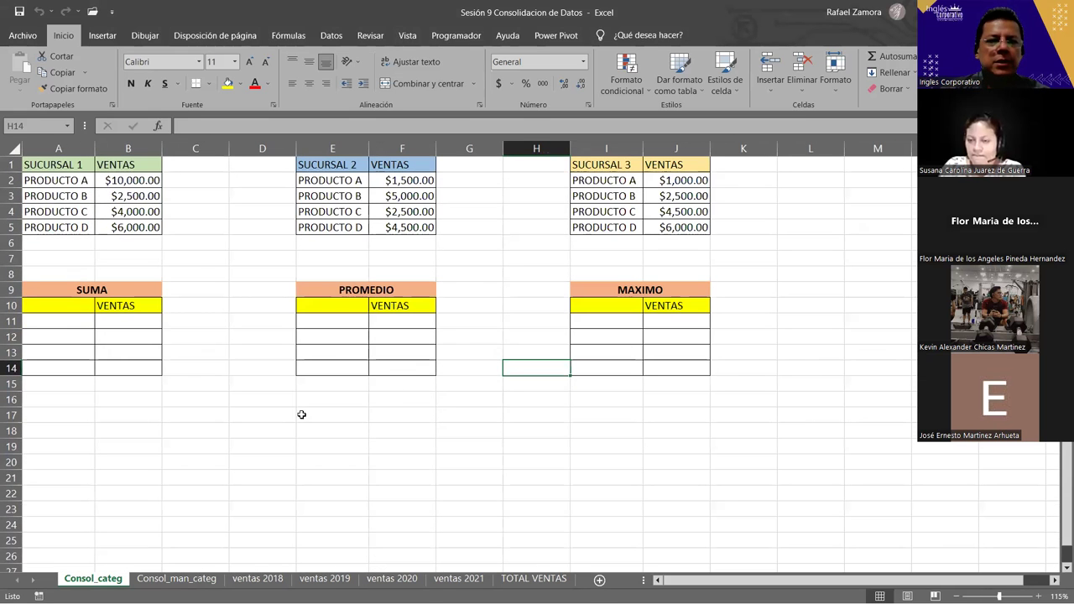
pyautogui.click(302, 415)
pyautogui.click(87, 199)
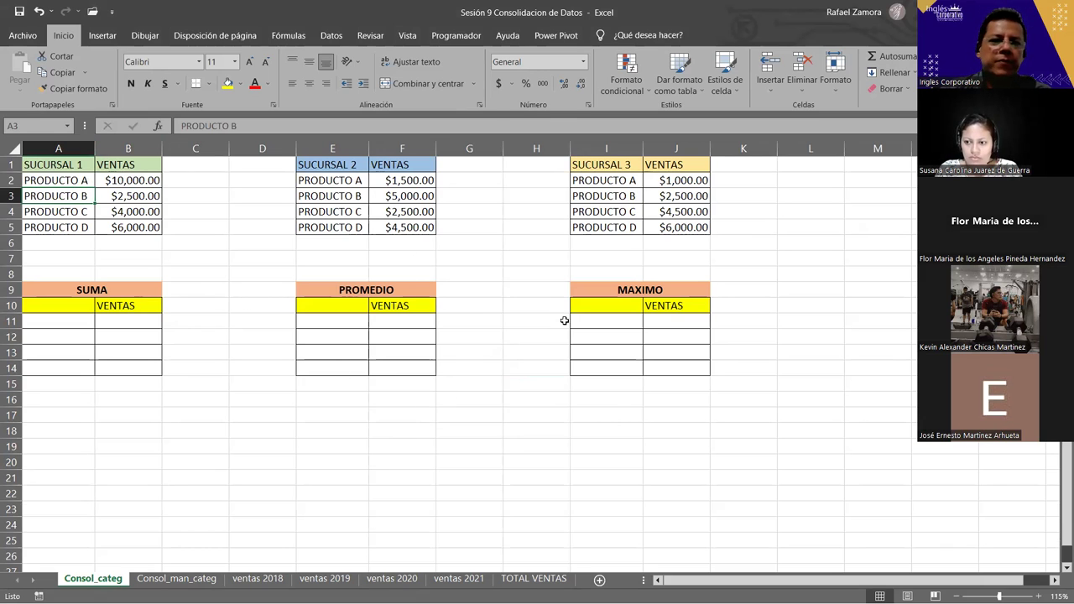
# Point out the empty SUMA, PROMEDIO and MAXIMO tables and select the first SUMA output cell.
pyautogui.click(467, 322)
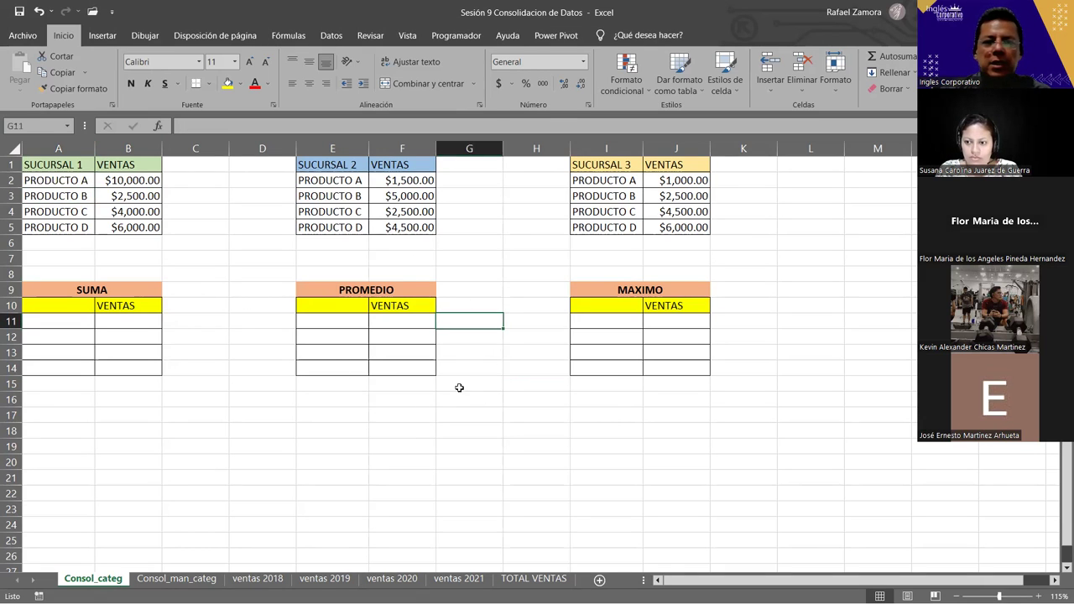
pyautogui.click(93, 293)
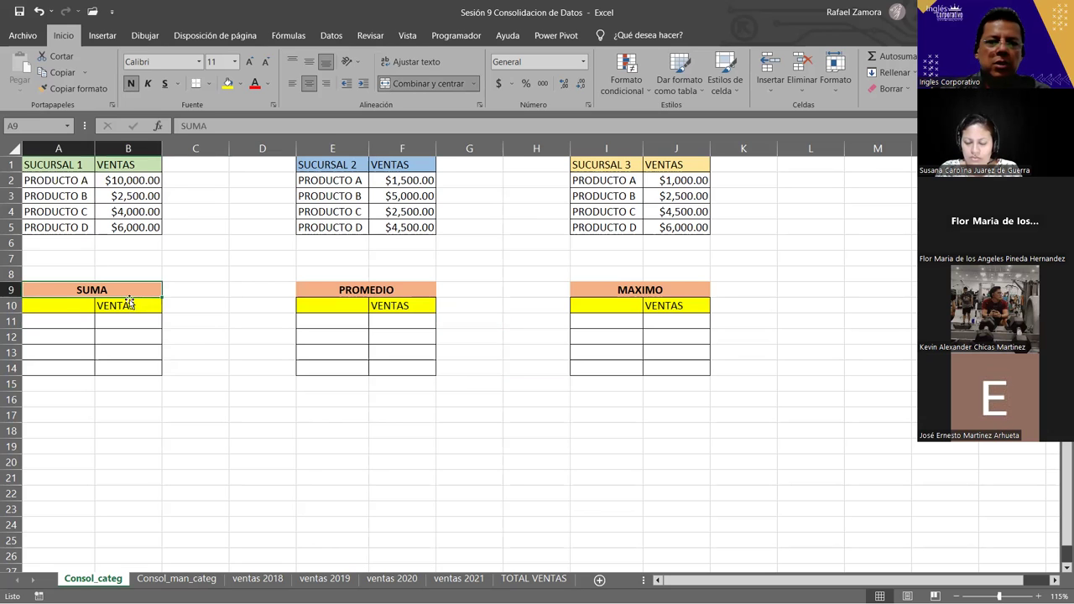
pyautogui.click(383, 290)
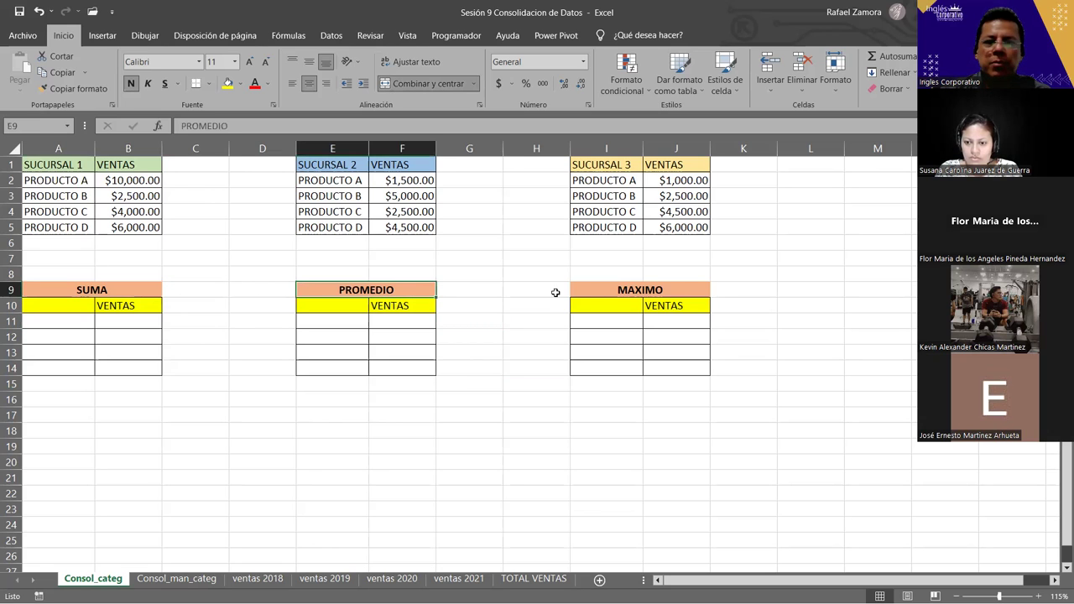
pyautogui.click(635, 288)
pyautogui.click(18, 306)
pyautogui.click(143, 355)
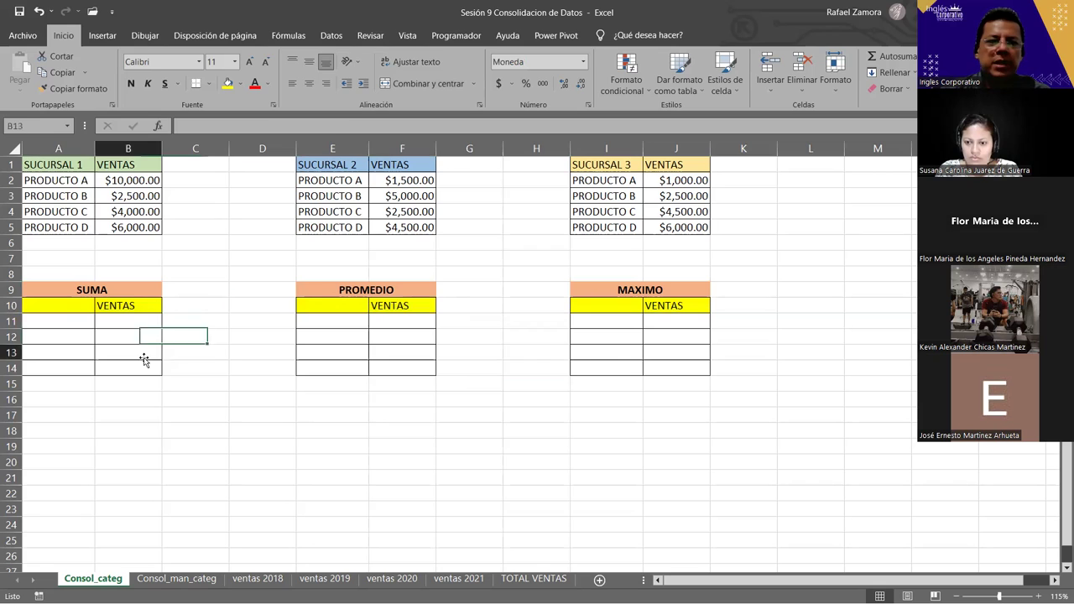
pyautogui.click(472, 307)
pyautogui.click(340, 332)
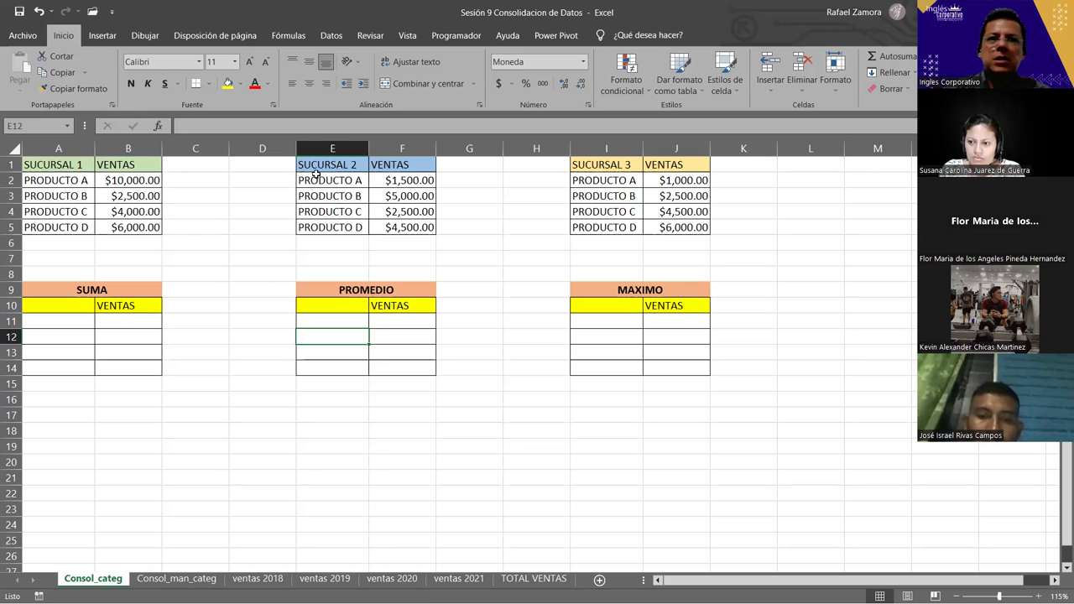
pyautogui.click(167, 353)
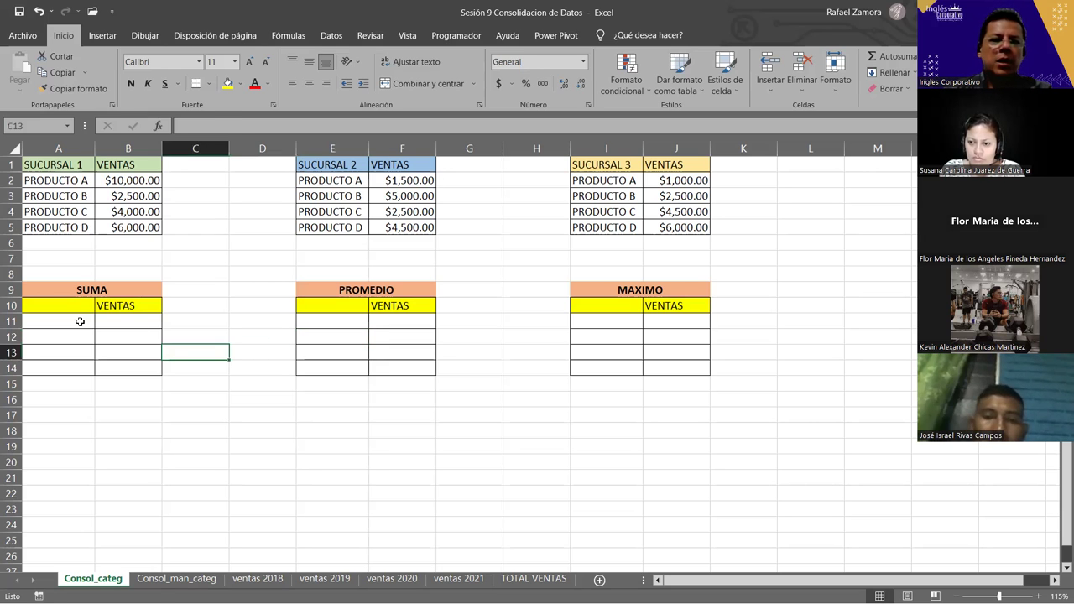
pyautogui.click(77, 322)
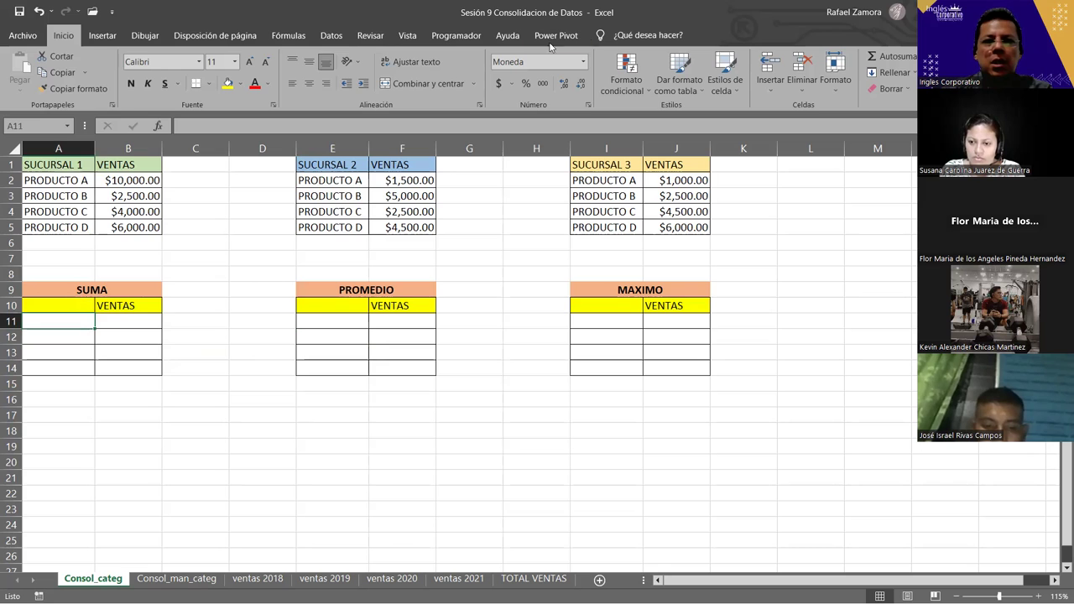
# Open the Consolidar dialog from the Datos tab, then cancel it with Esc.
pyautogui.click(331, 35)
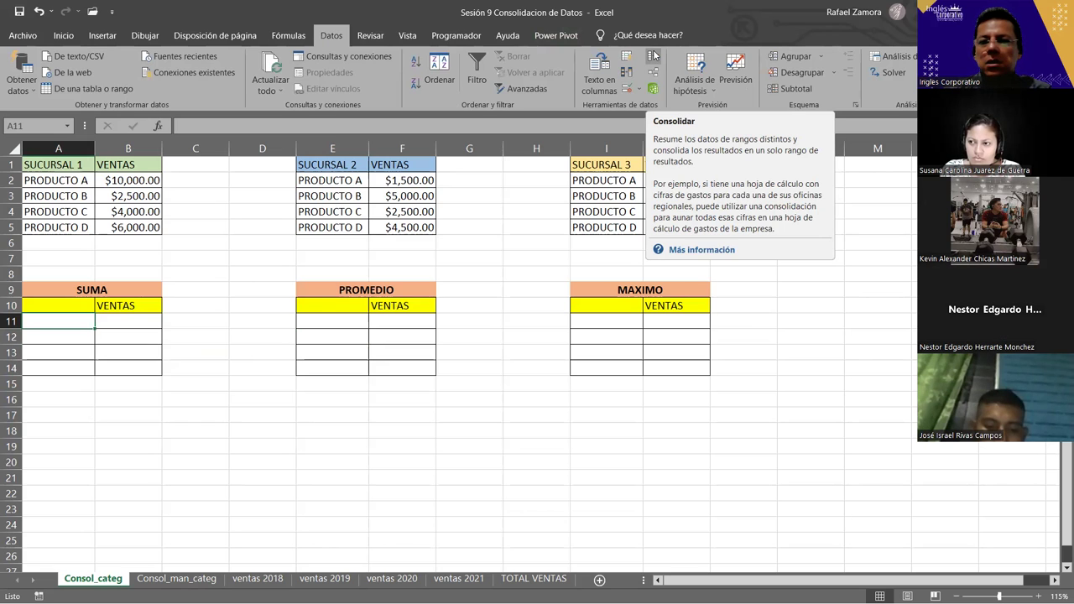
pyautogui.click(536, 243)
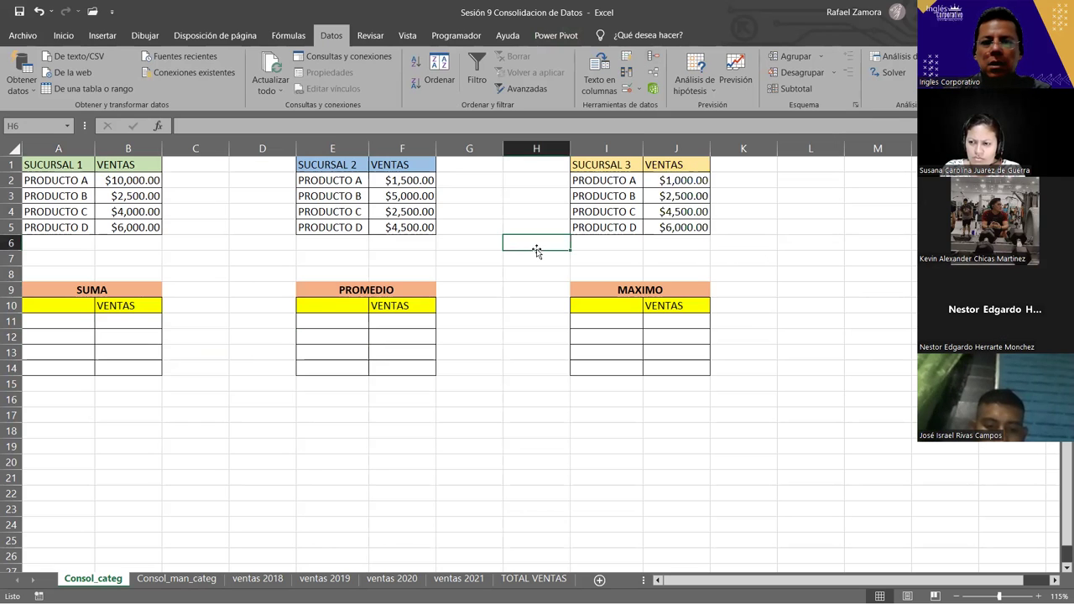
pyautogui.click(653, 55)
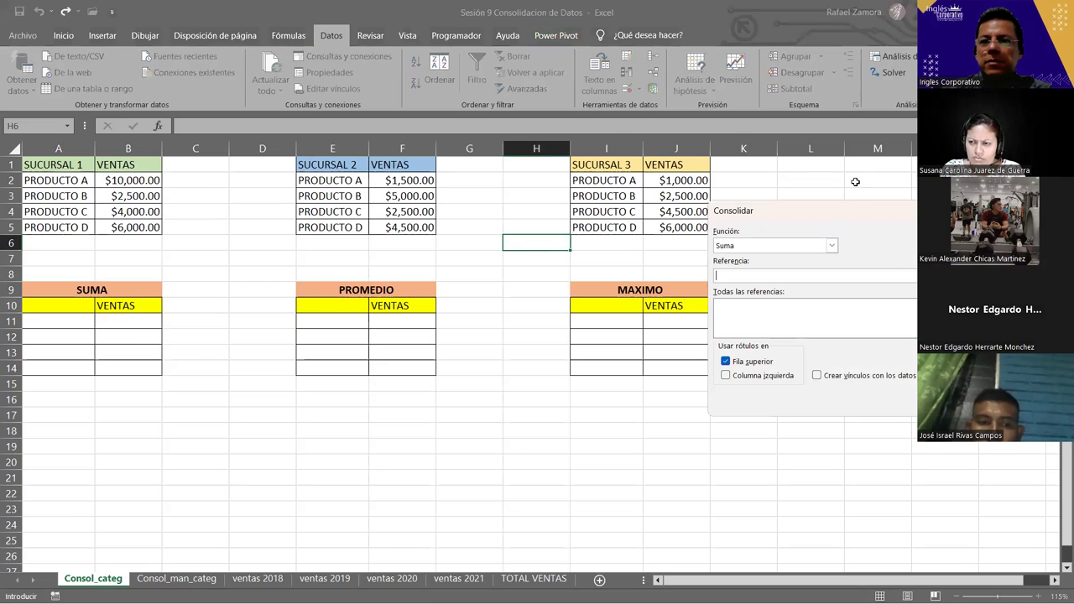
pyautogui.press('Escape')
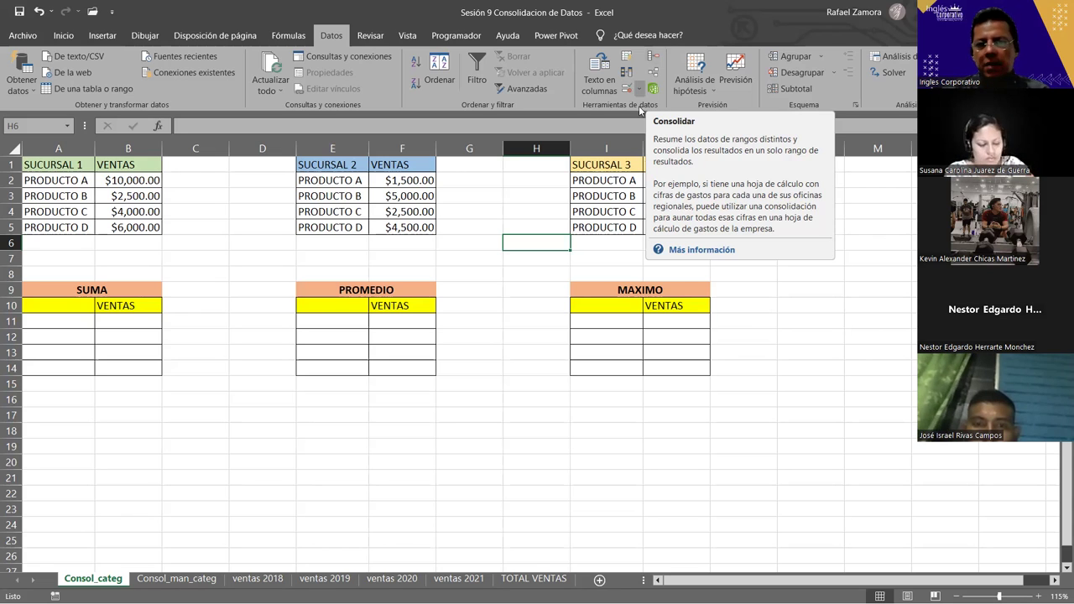
pyautogui.click(399, 480)
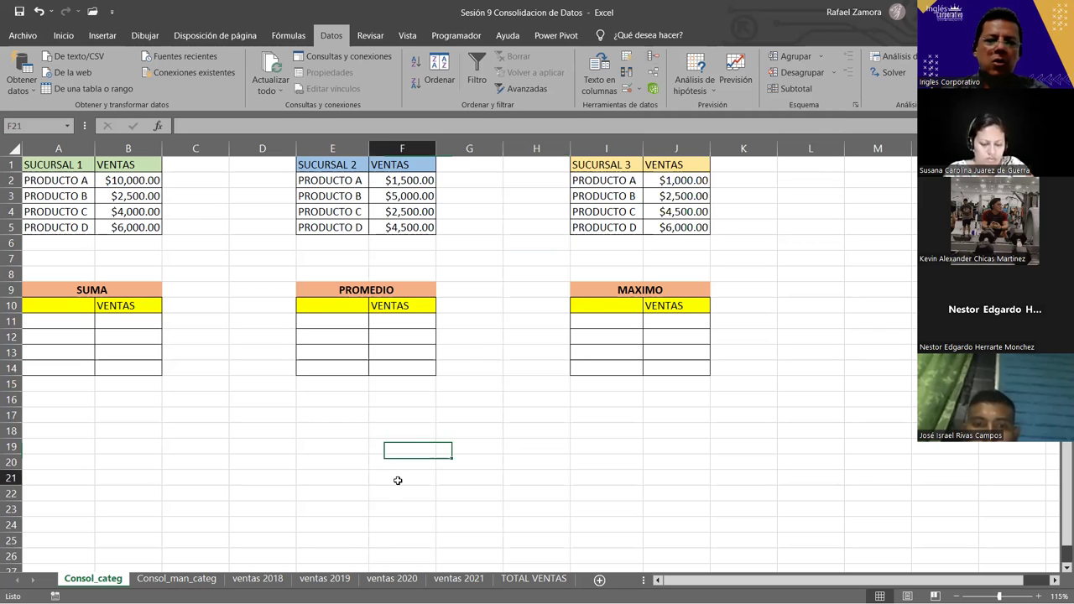
pyautogui.click(274, 416)
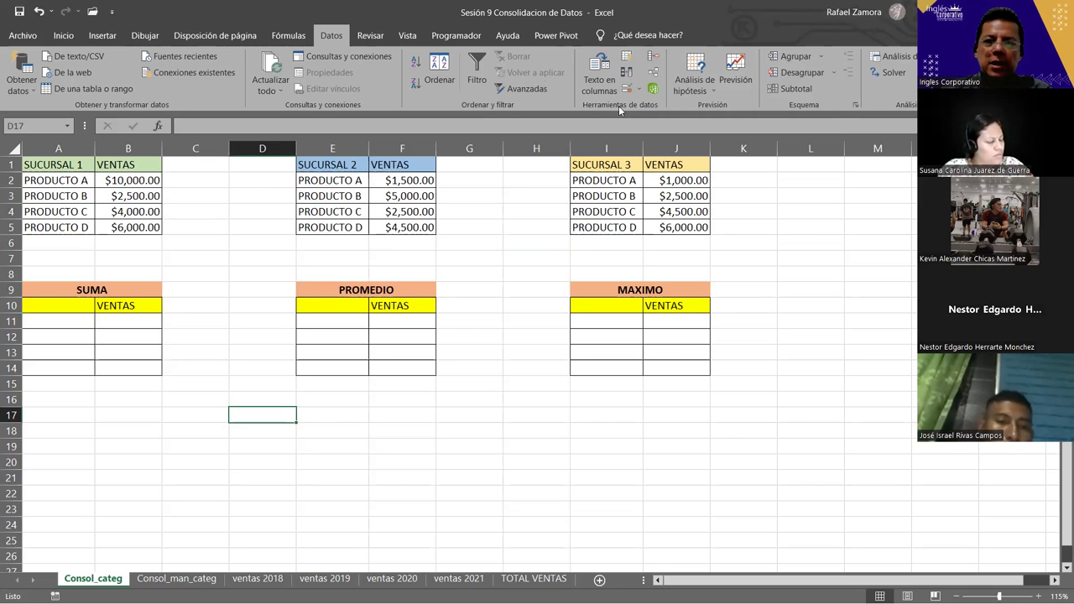
pyautogui.click(661, 59)
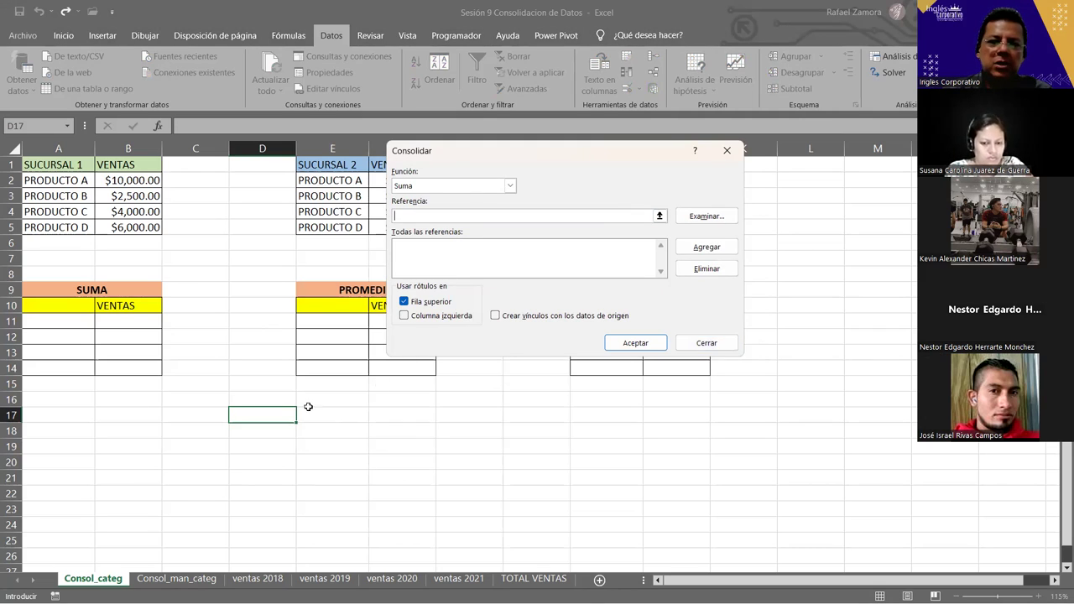
pyautogui.click(723, 345)
pyautogui.click(54, 326)
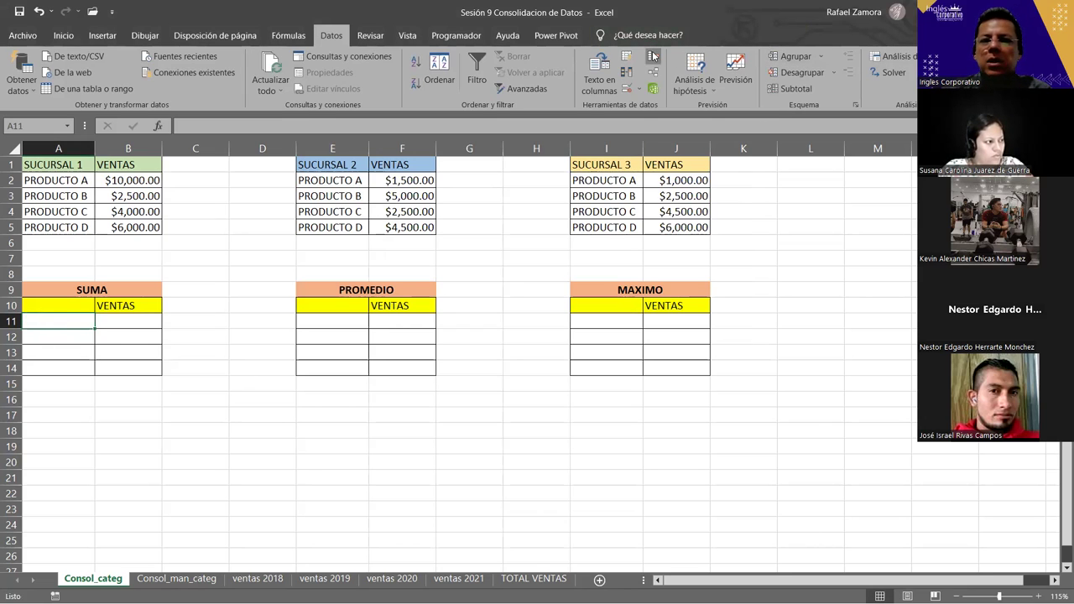
pyautogui.click(624, 79)
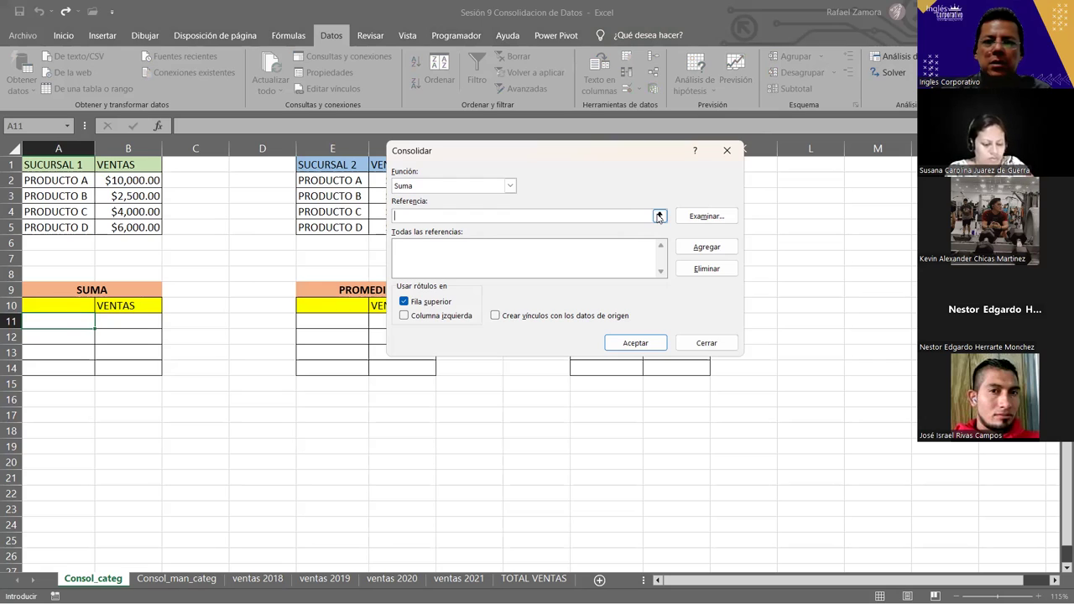
pyautogui.click(660, 216)
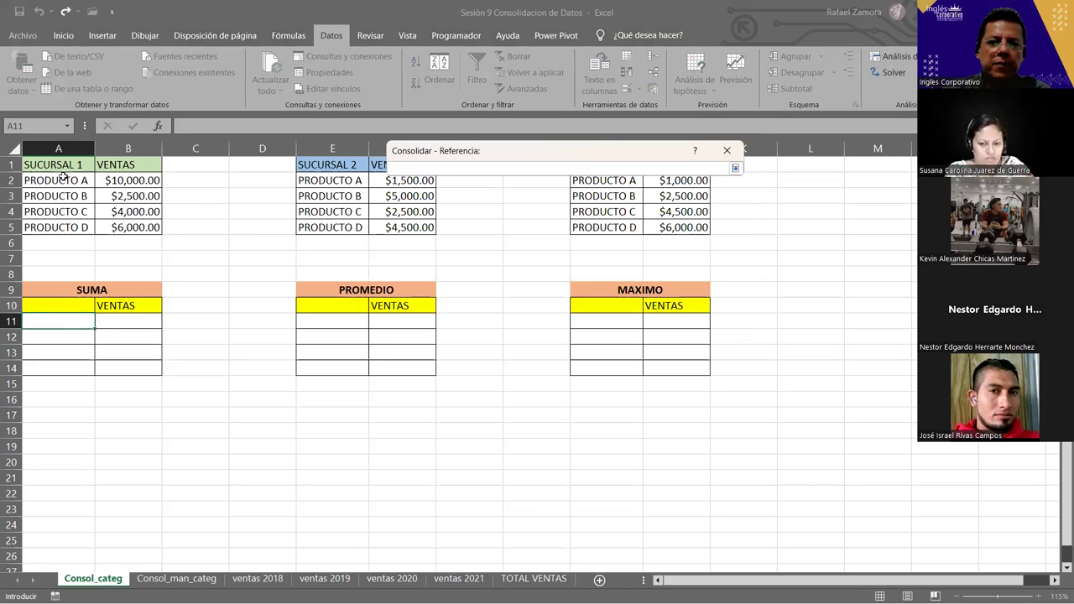
pyautogui.moveTo(50, 179); pyautogui.dragTo(124, 231)
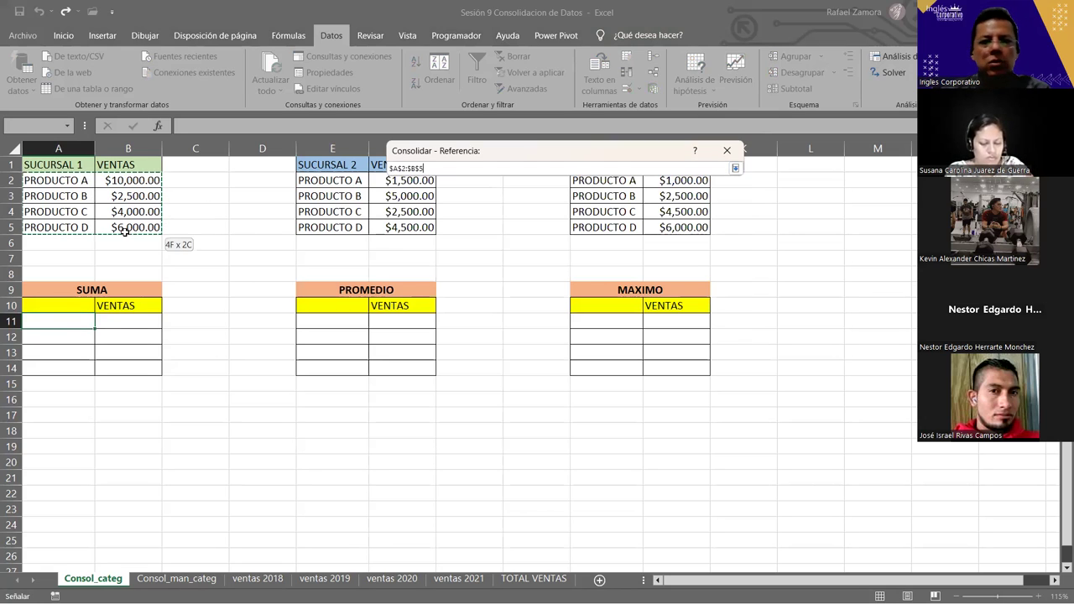
pyautogui.moveTo(125, 232); pyautogui.dragTo(126, 232)
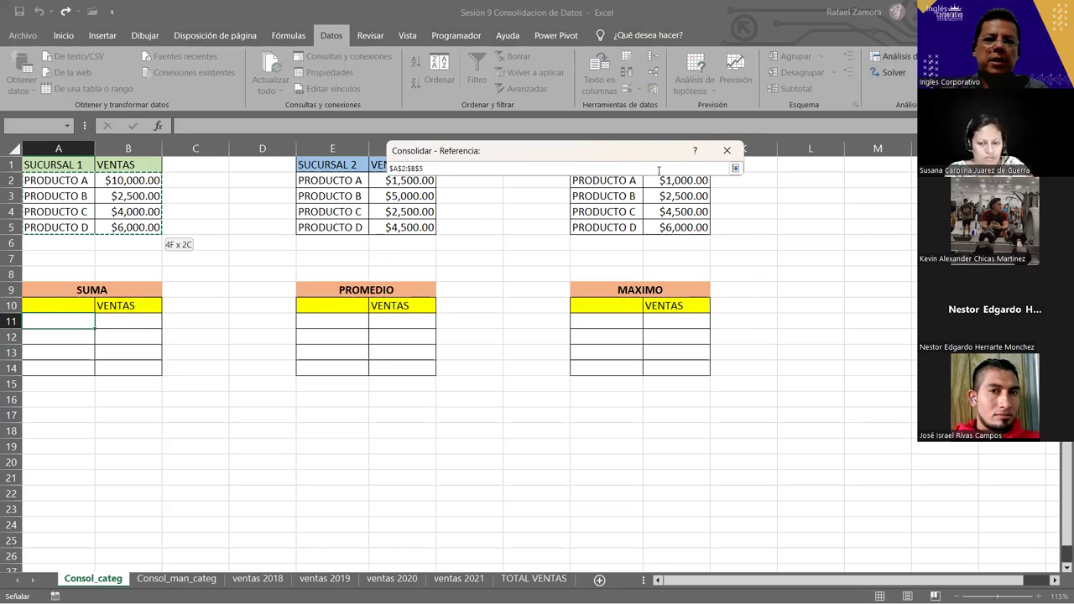
pyautogui.click(735, 168)
pyautogui.click(703, 249)
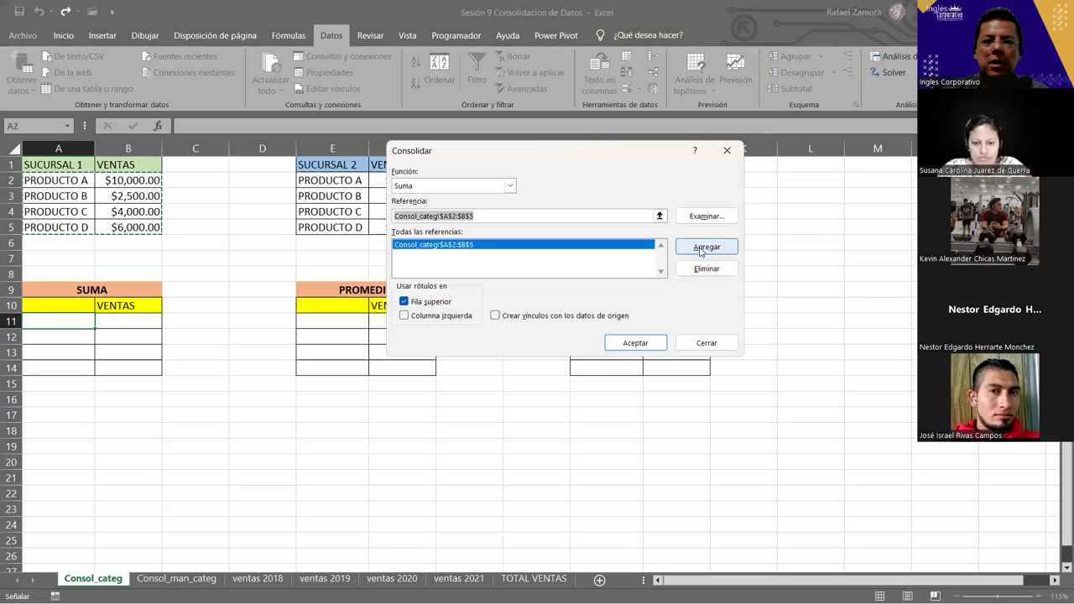
pyautogui.click(631, 344)
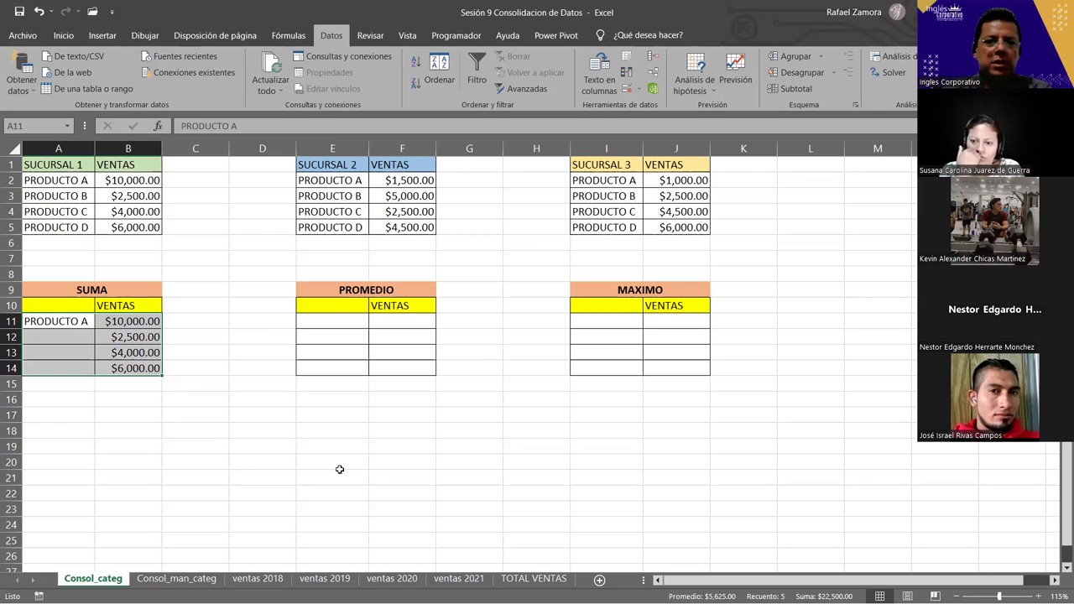
pyautogui.hotkey('ctrl', 'z')
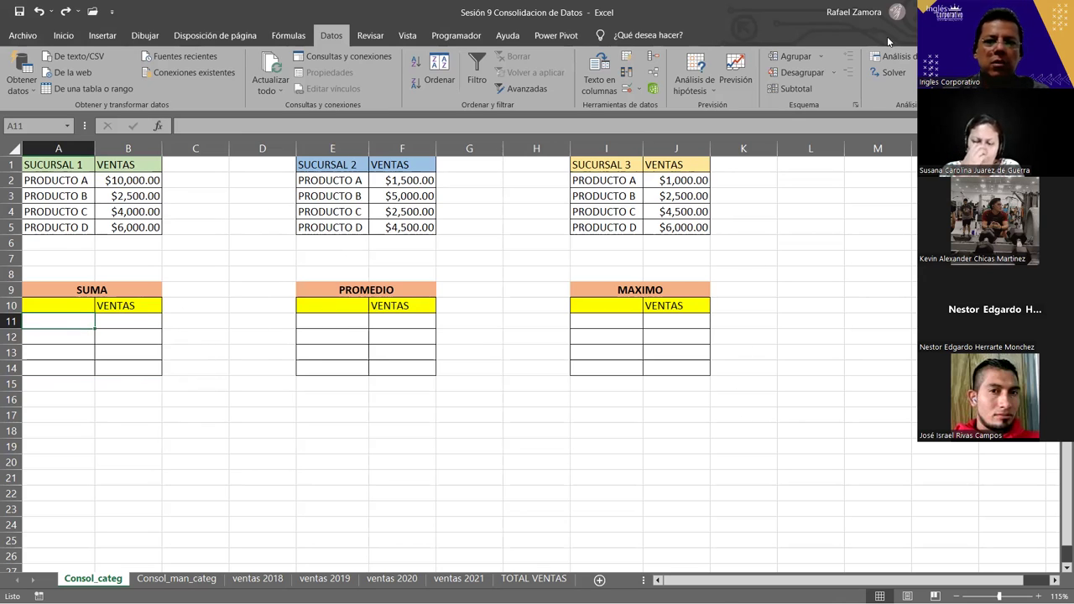
# Replace the old A2:B5 source with Sucursal 1's Producto A row, A2:B2.
pyautogui.click(652, 56)
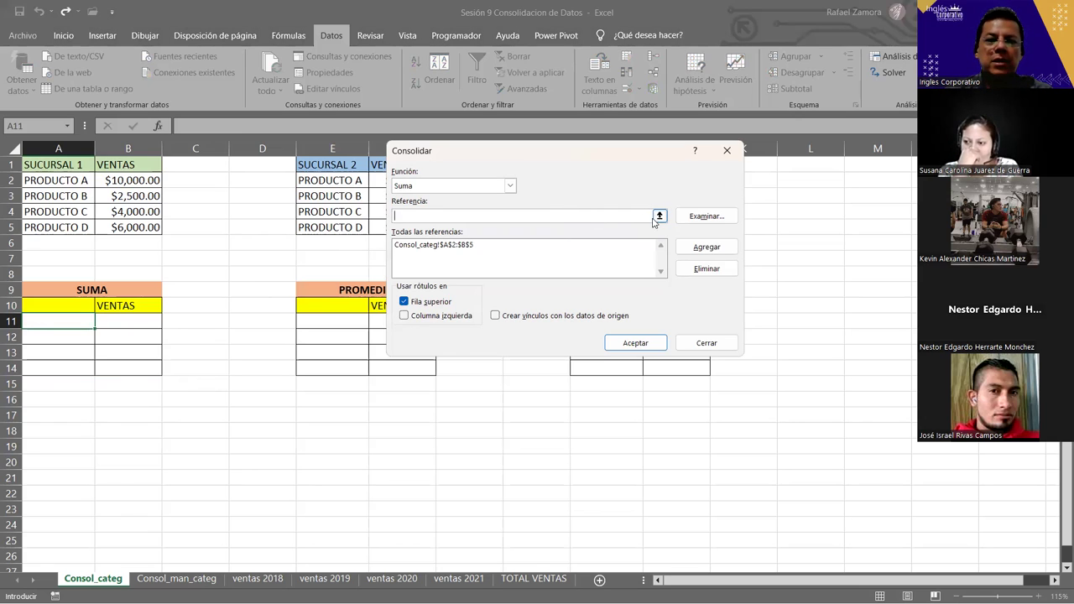
pyautogui.click(587, 245)
pyautogui.click(706, 269)
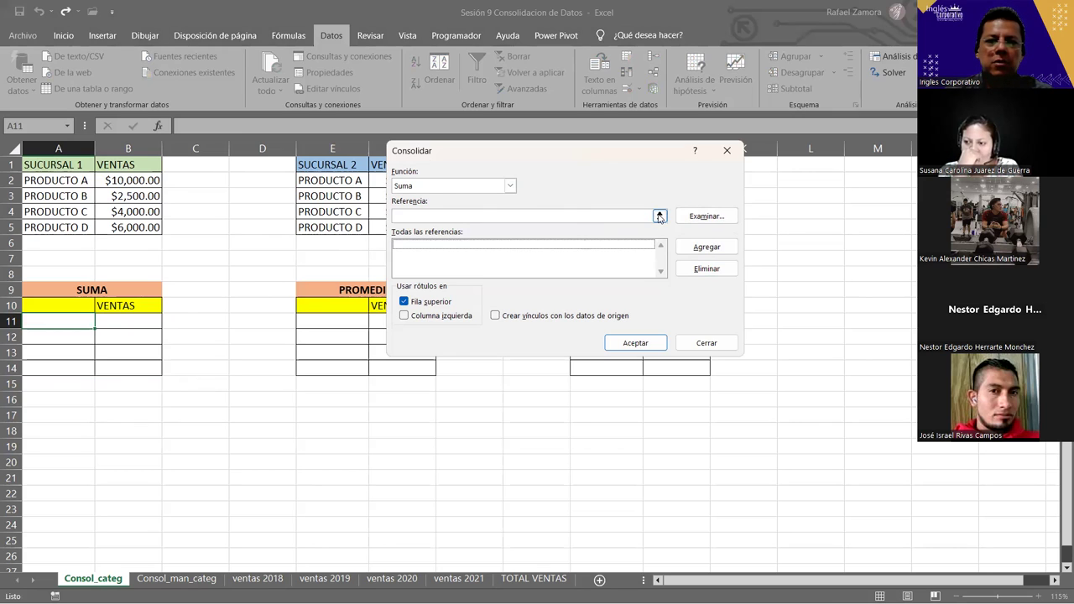
pyautogui.click(660, 216)
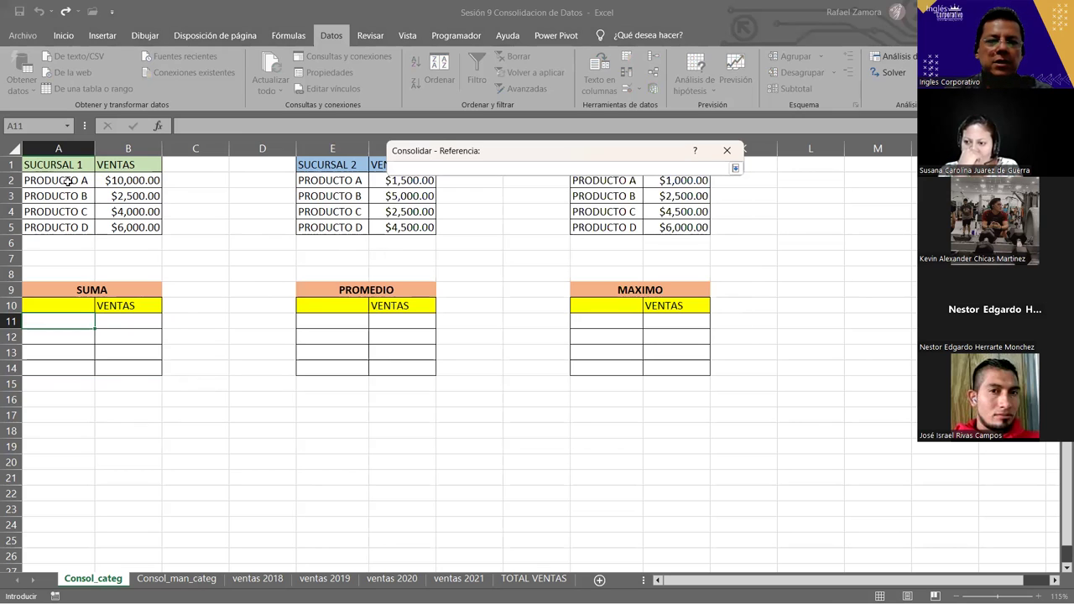
pyautogui.moveTo(67, 181); pyautogui.dragTo(126, 177)
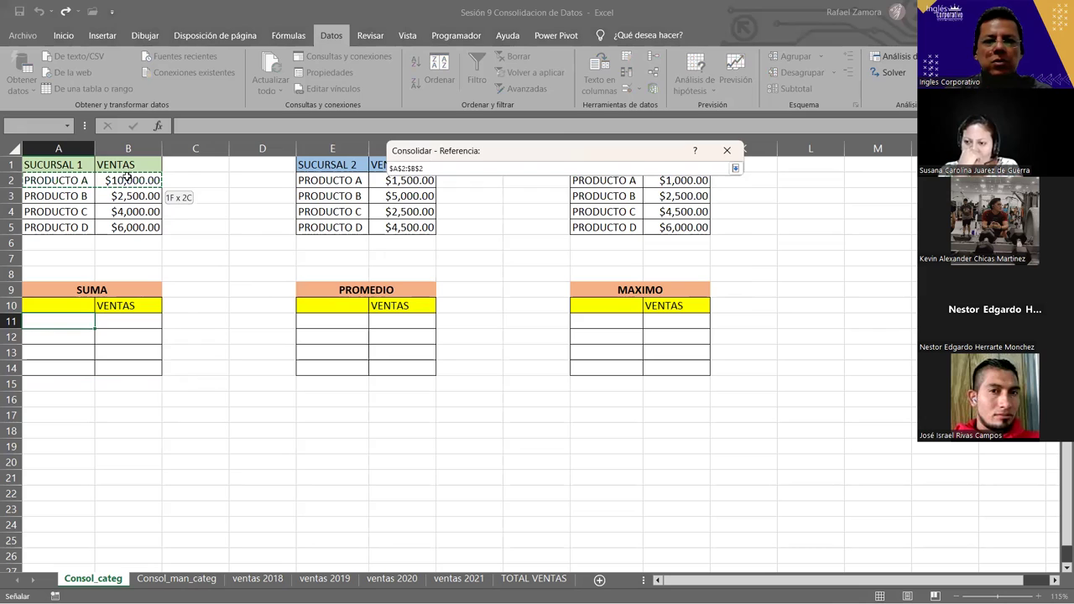
pyautogui.click(736, 170)
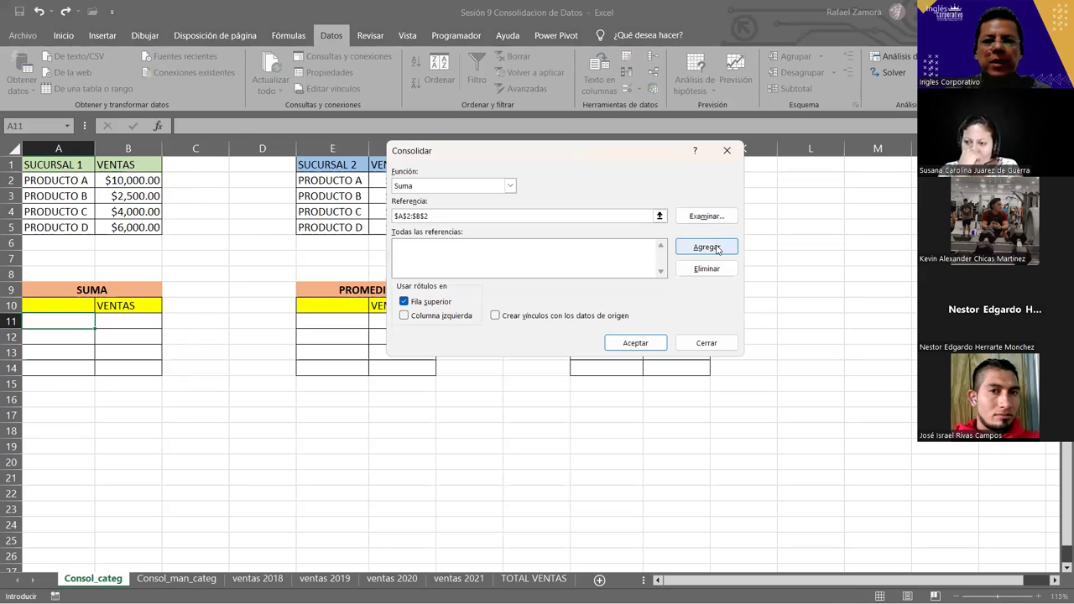
pyautogui.click(715, 247)
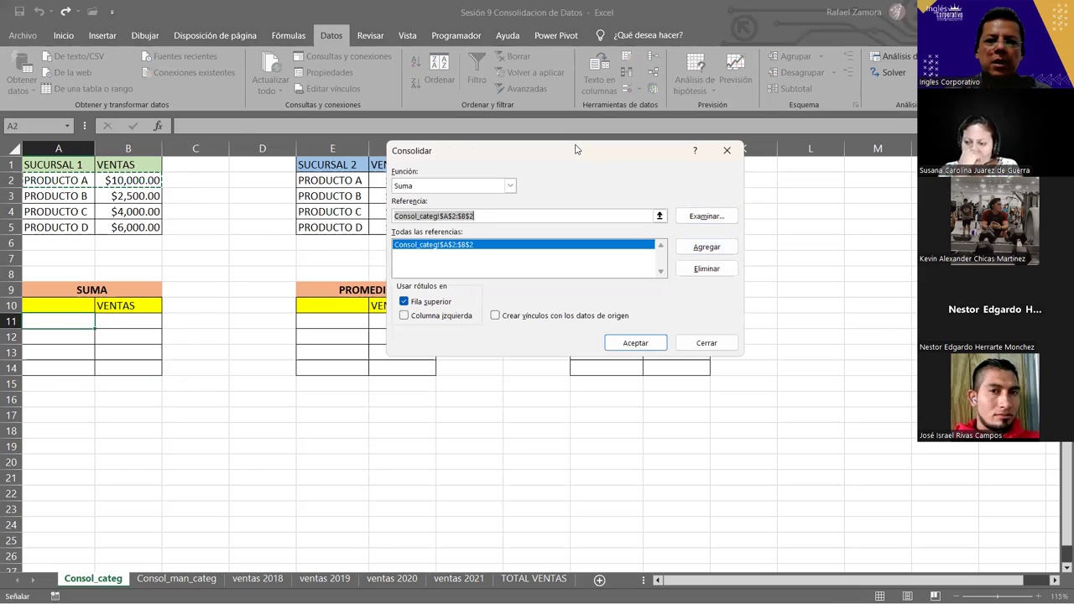
# Add E2:F2 and I2:J2, then run the Suma consolidation, which consolidates no data.
pyautogui.moveTo(336, 174); pyautogui.dragTo(358, 179)
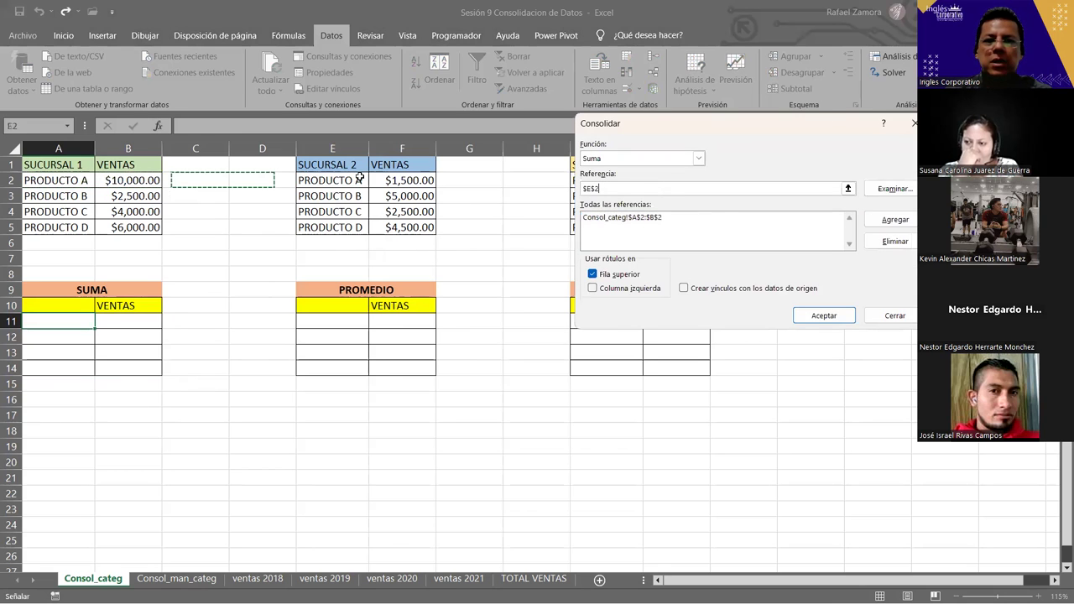
pyautogui.click(895, 219)
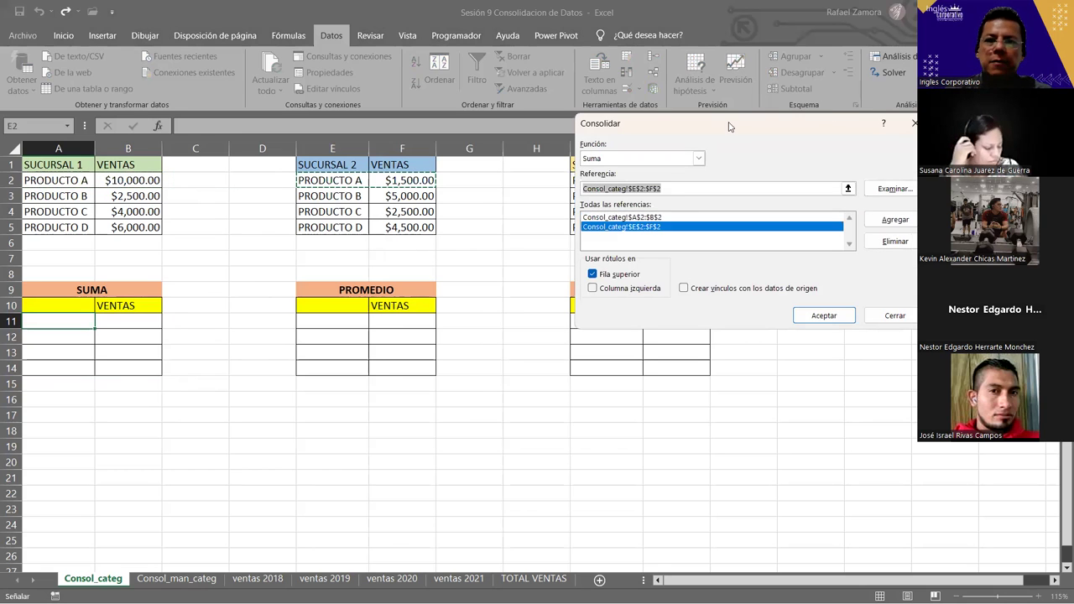
pyautogui.moveTo(654, 123); pyautogui.dragTo(509, 289)
pyautogui.click(605, 181)
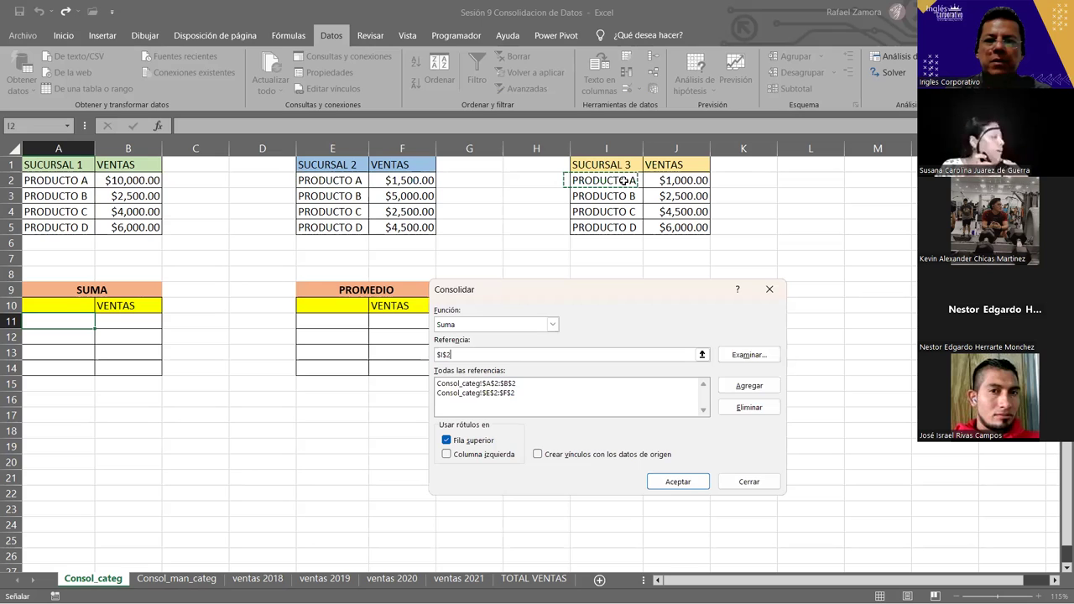
pyautogui.keyDown('shift'); pyautogui.click(660, 180); pyautogui.keyUp('shift')
pyautogui.click(750, 386)
pyautogui.click(690, 489)
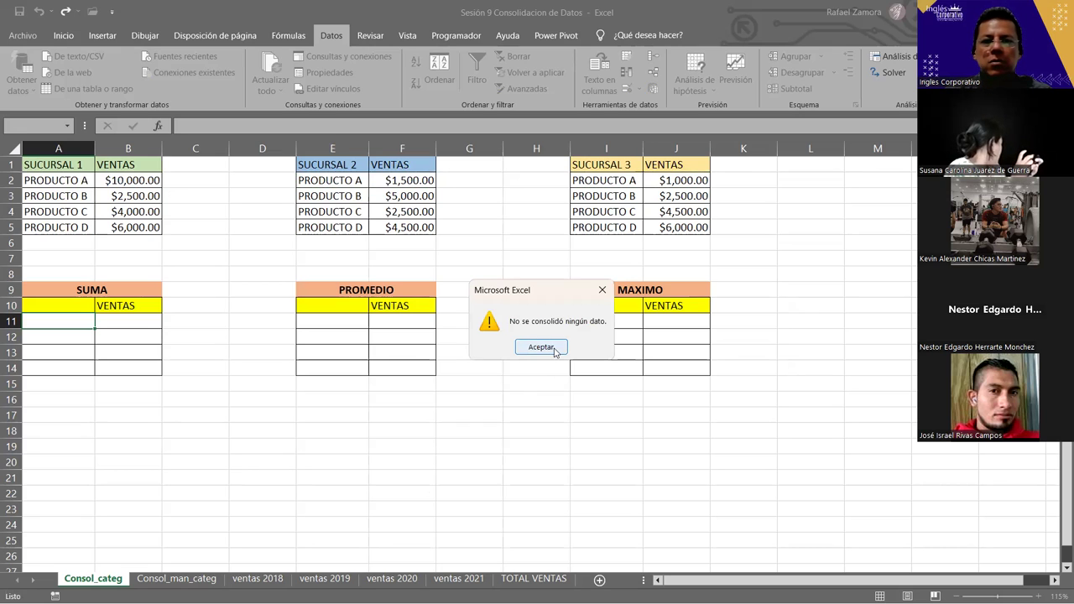
# Dismiss the no-data warning, reopen Consolidar and start removing the row references.
pyautogui.click(555, 350)
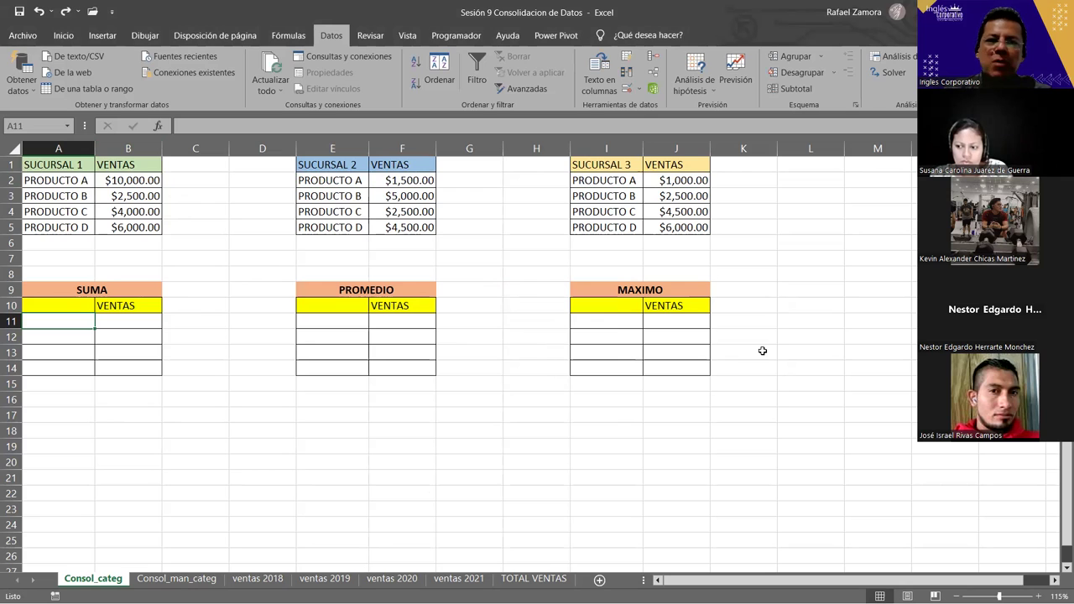
pyautogui.click(653, 55)
pyautogui.click(535, 383)
pyautogui.click(749, 407)
pyautogui.click(576, 383)
# Delete the remaining references and add Consol_categ!$A$2:$B$5 as the only source.
pyautogui.click(749, 407)
pyautogui.click(651, 387)
pyautogui.click(750, 407)
pyautogui.click(569, 355)
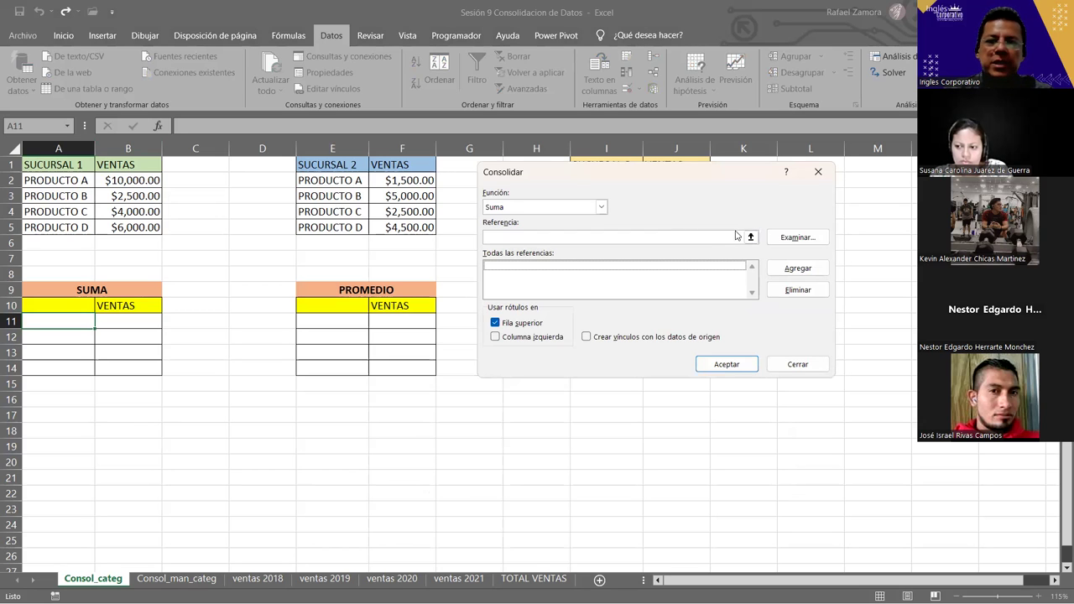
pyautogui.click(63, 187)
pyautogui.click(74, 187)
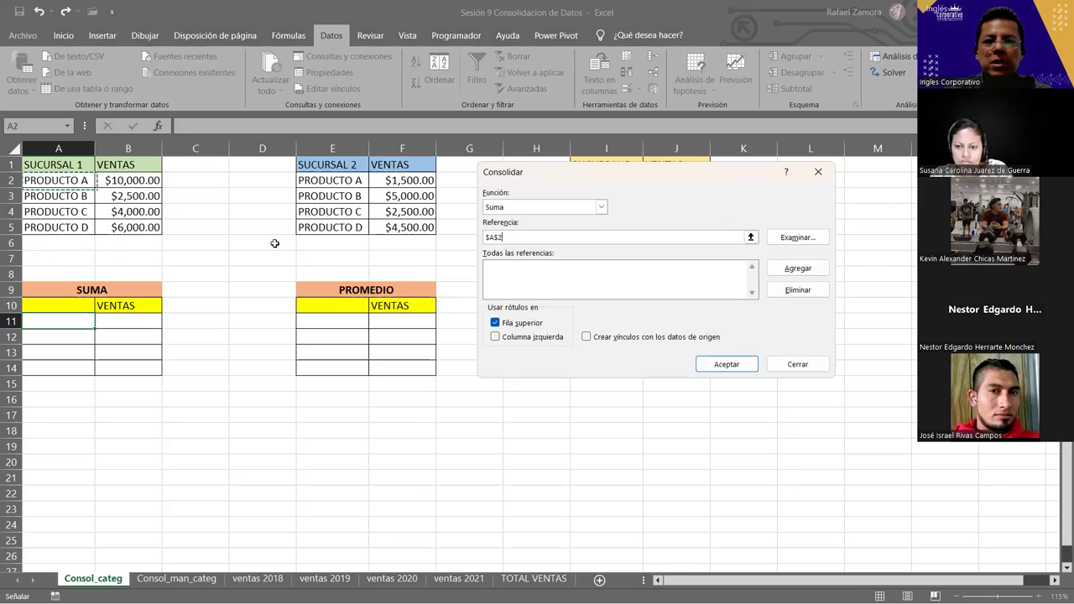
pyautogui.click(797, 267)
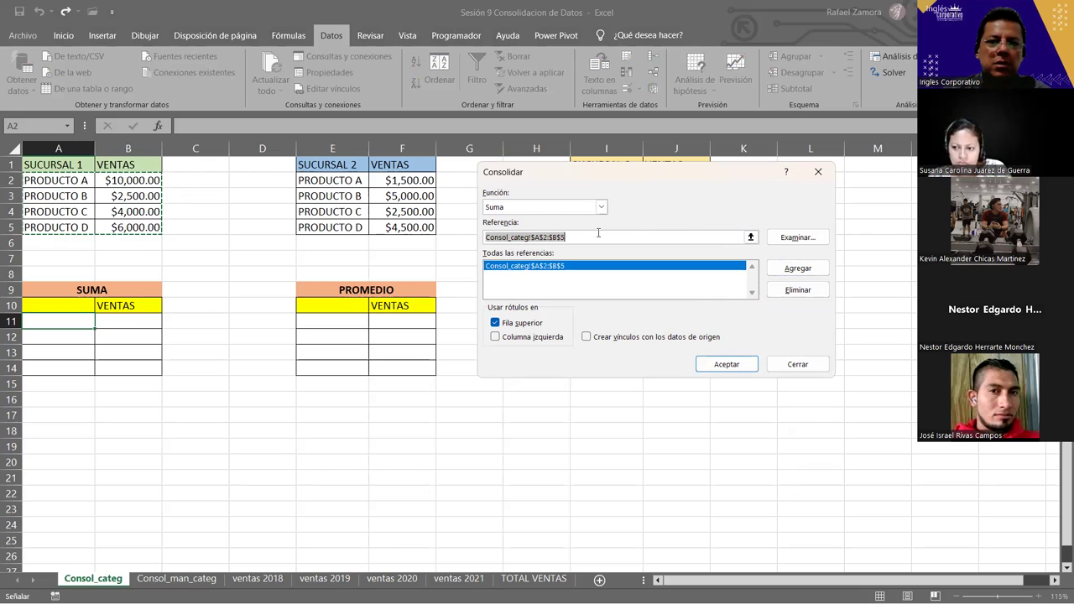
# Keep Suma, close Consolidar without applying, and switch to the Sesión 15 workbook.
pyautogui.click(521, 206)
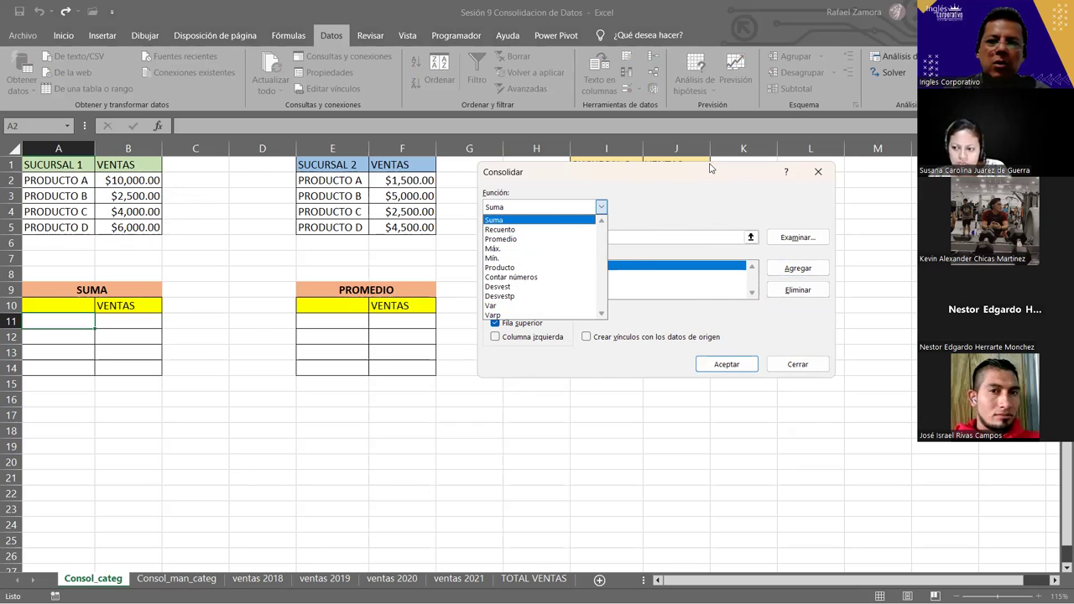
pyautogui.click(635, 224)
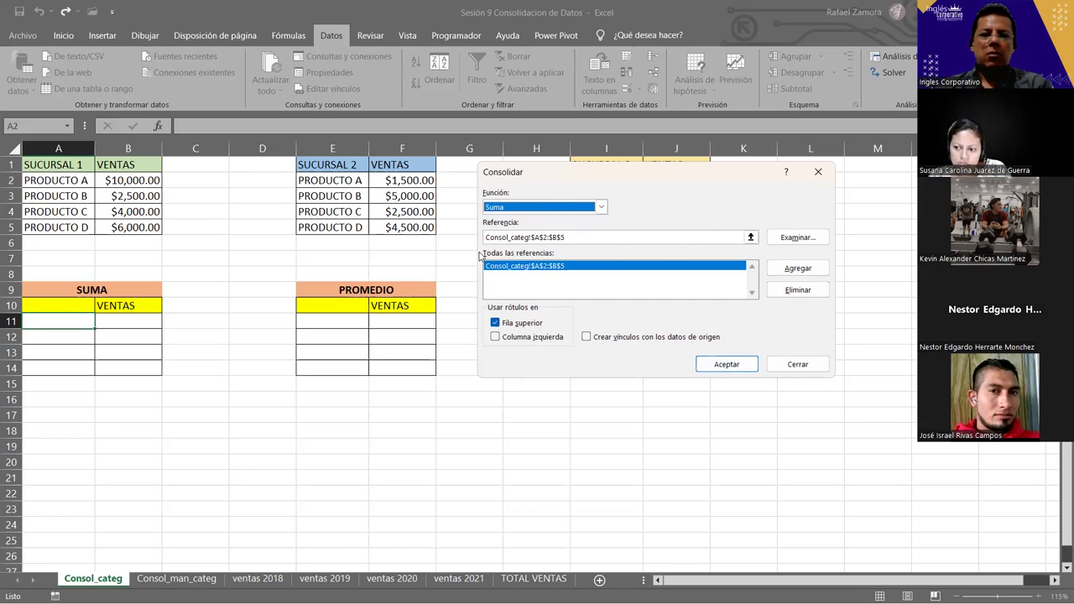
pyautogui.click(798, 363)
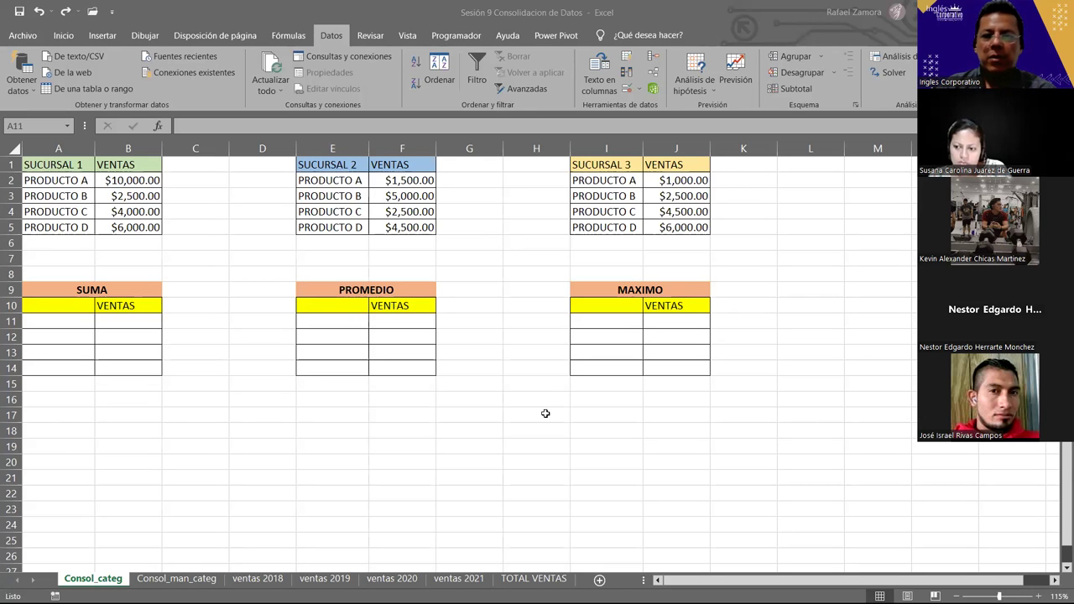
pyautogui.hotkey('alt', 'Tab')
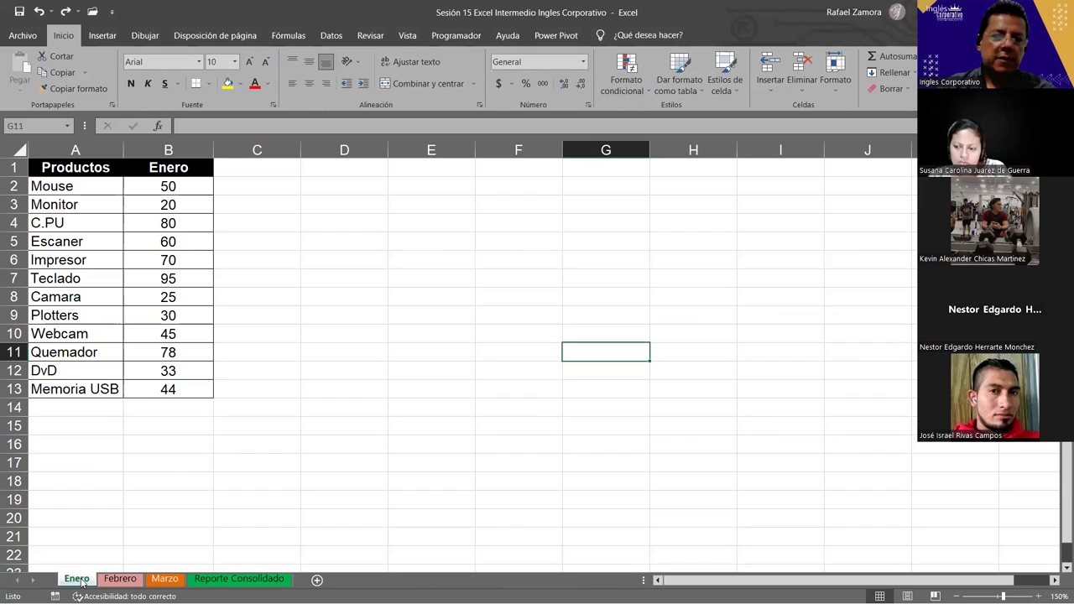
# Flip through the Enero, Febrero and Marzo quantity sheets, ending on Reporte Consolidado.
pyautogui.click(120, 579)
pyautogui.click(165, 579)
pyautogui.click(77, 579)
pyautogui.click(120, 579)
pyautogui.click(165, 578)
pyautogui.click(240, 579)
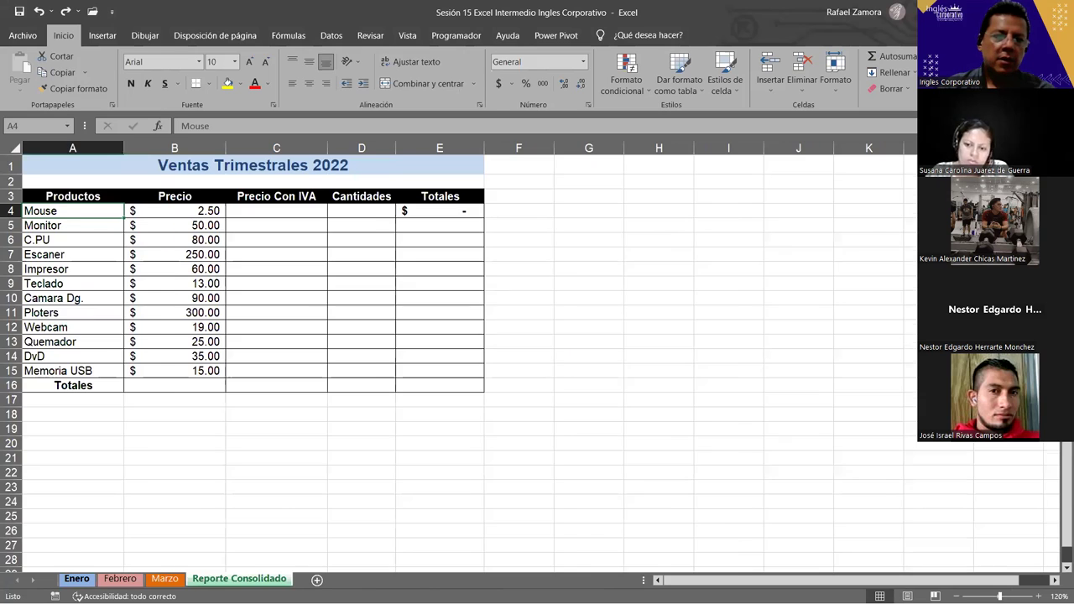
pyautogui.click(77, 579)
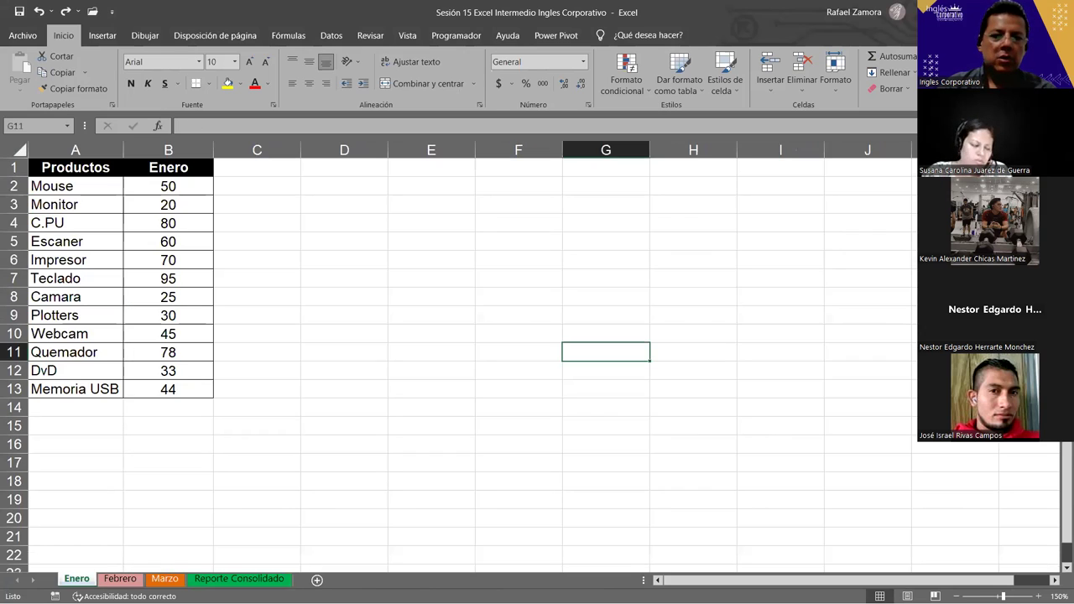
pyautogui.click(120, 579)
pyautogui.click(164, 579)
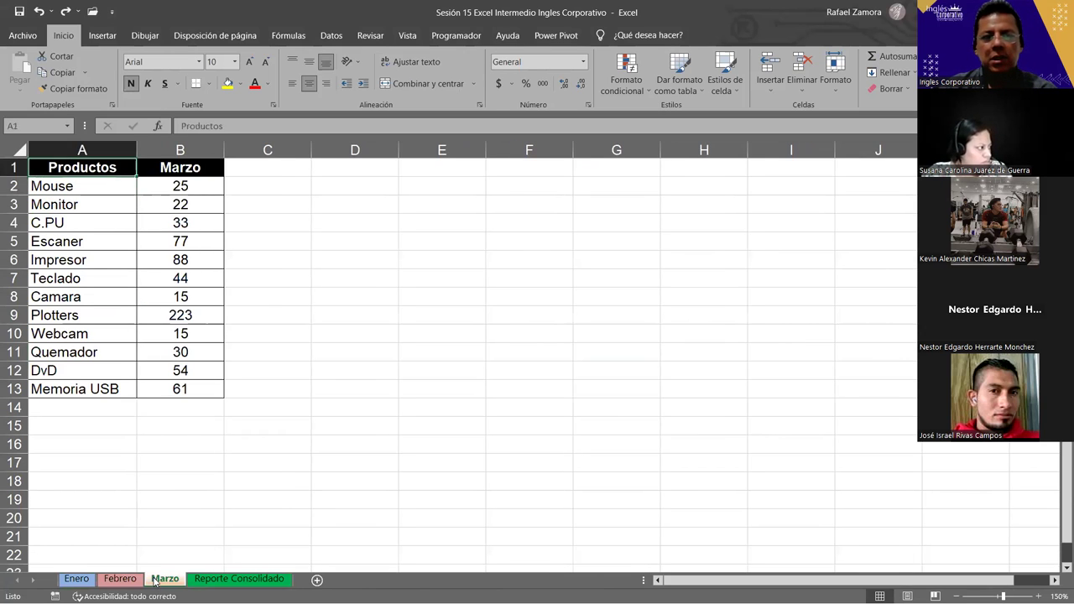
pyautogui.click(84, 569)
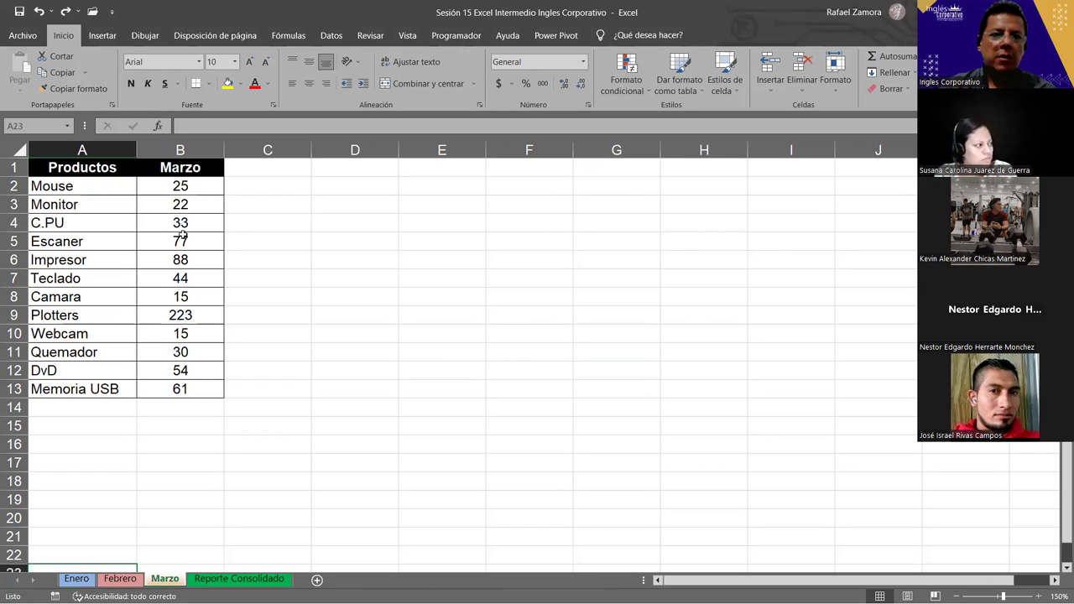
pyautogui.click(124, 578)
pyautogui.hotkey('ctrl', 'pagedown')
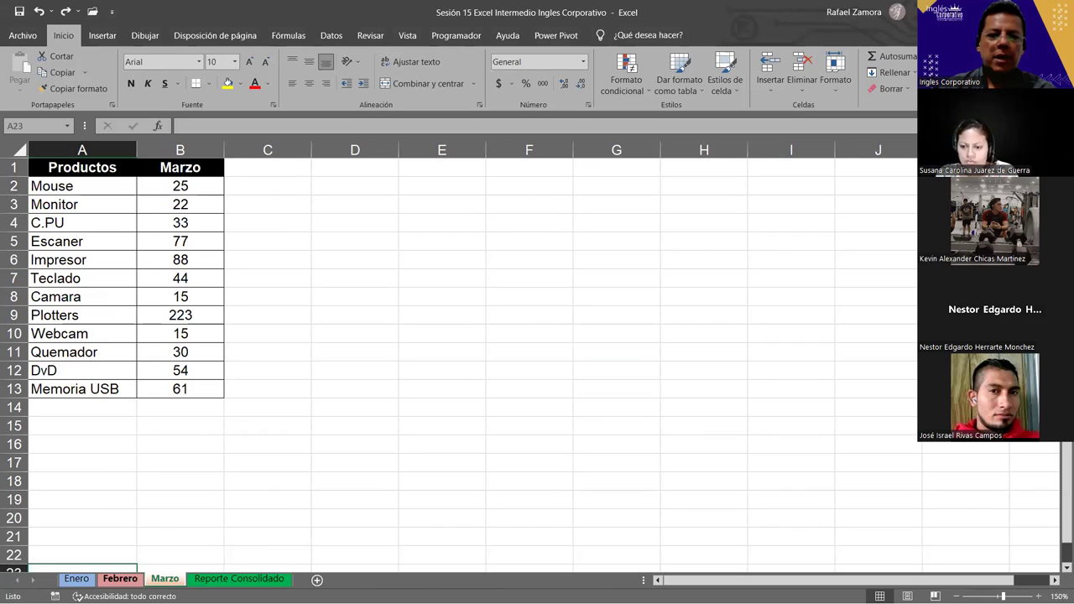
pyautogui.click(76, 579)
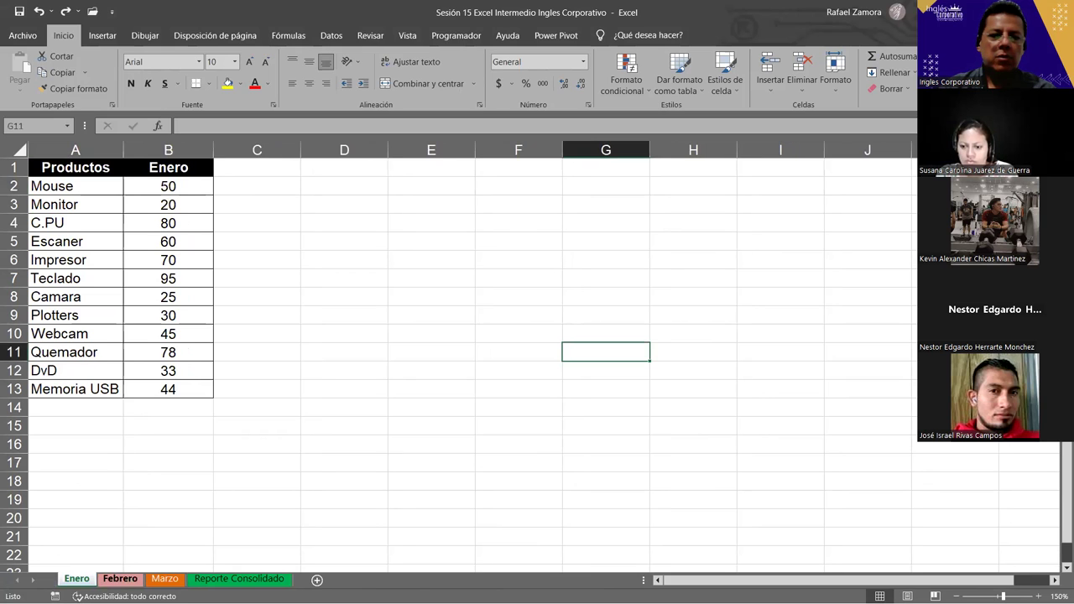
pyautogui.click(120, 578)
pyautogui.click(164, 578)
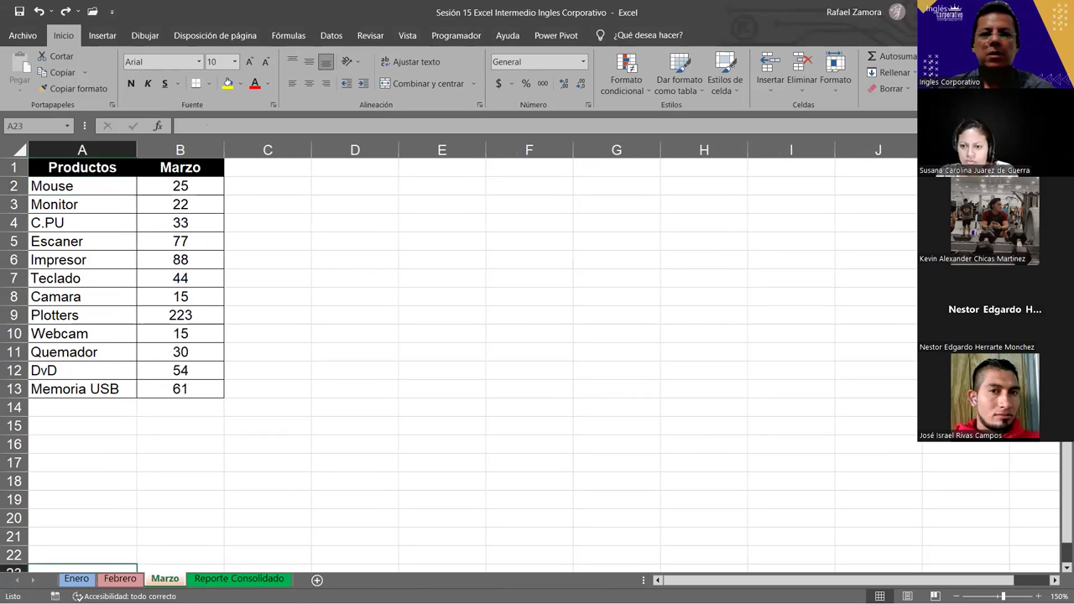
pyautogui.click(232, 580)
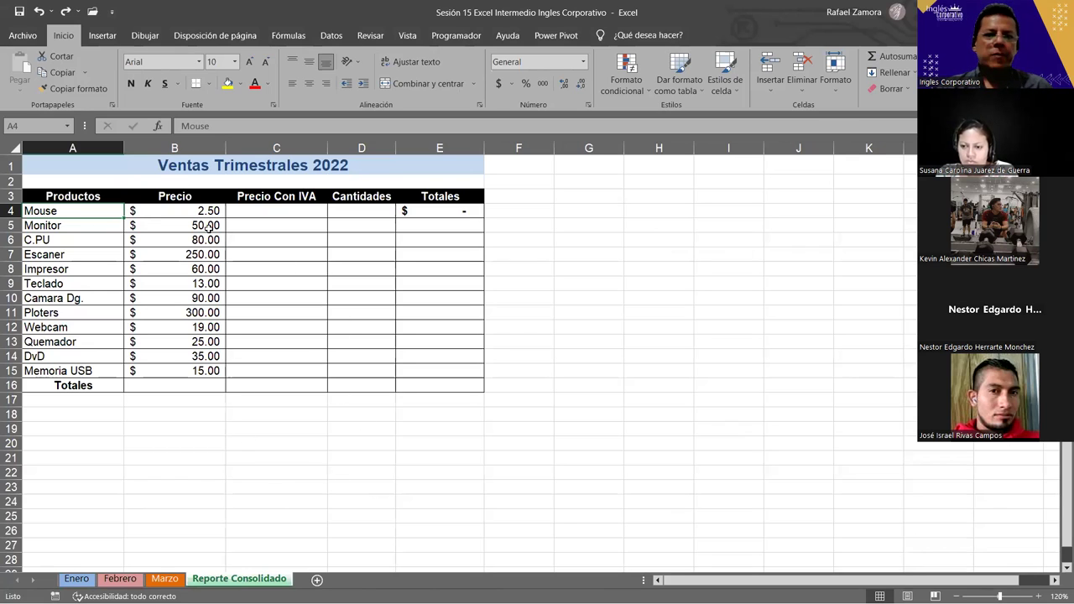
pyautogui.moveTo(75, 224); pyautogui.dragTo(84, 373)
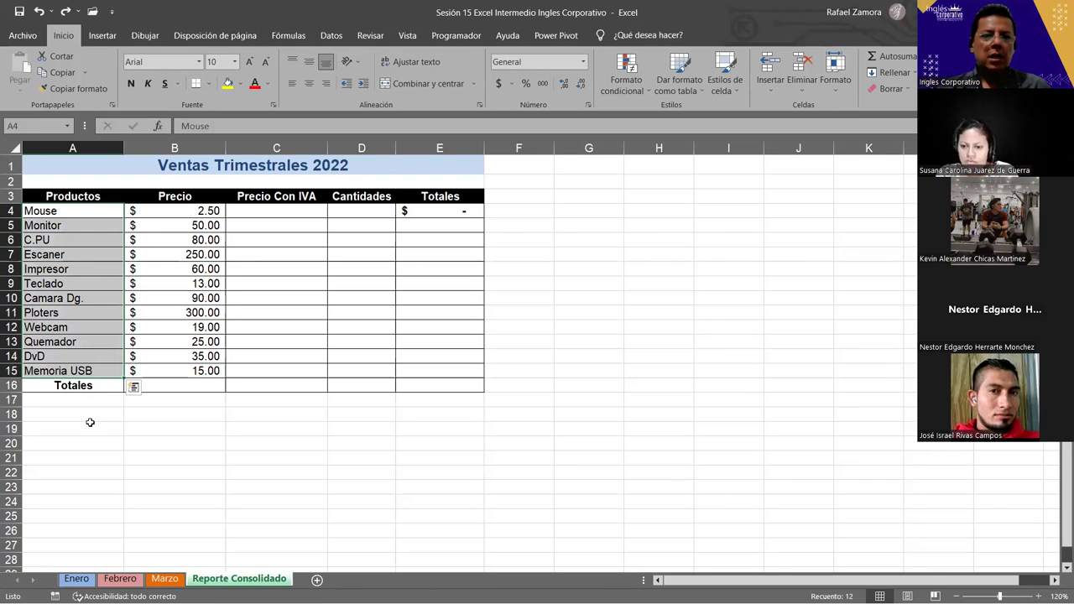
pyautogui.click(120, 578)
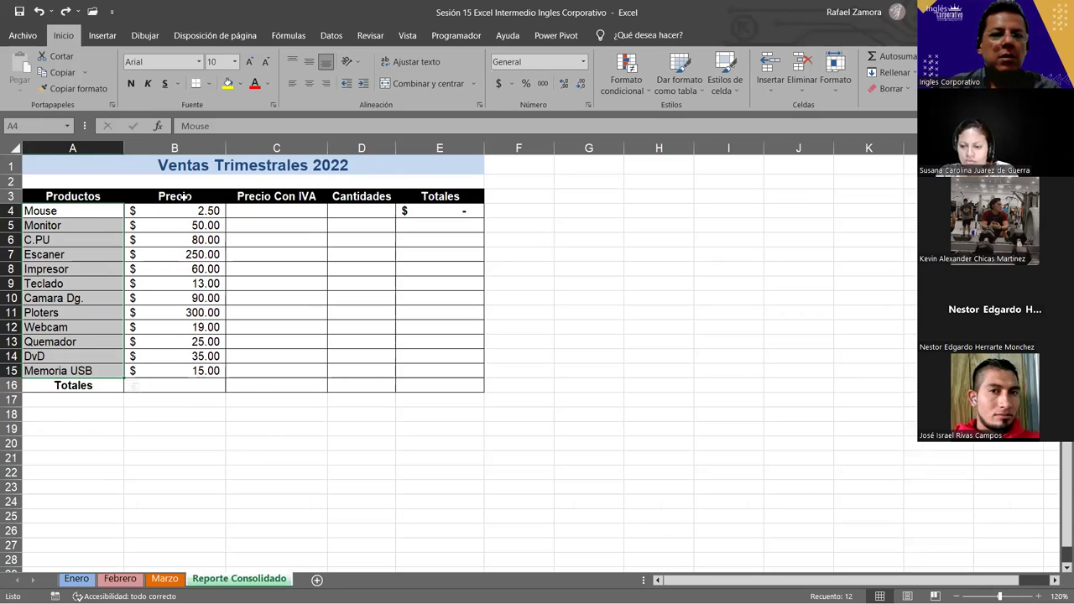
pyautogui.moveTo(178, 210); pyautogui.dragTo(167, 369)
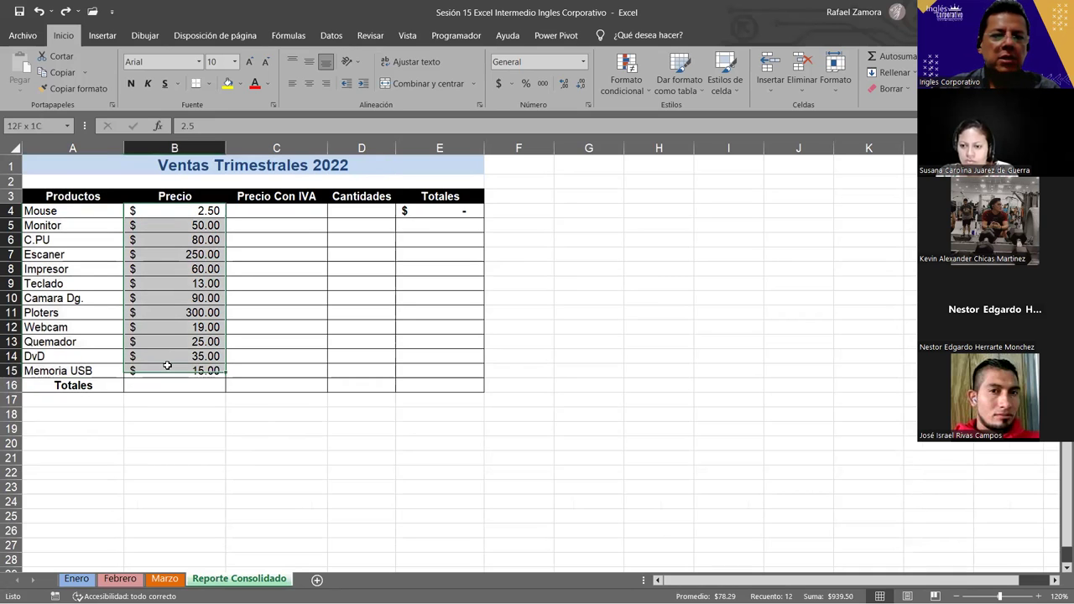
pyautogui.click(283, 210)
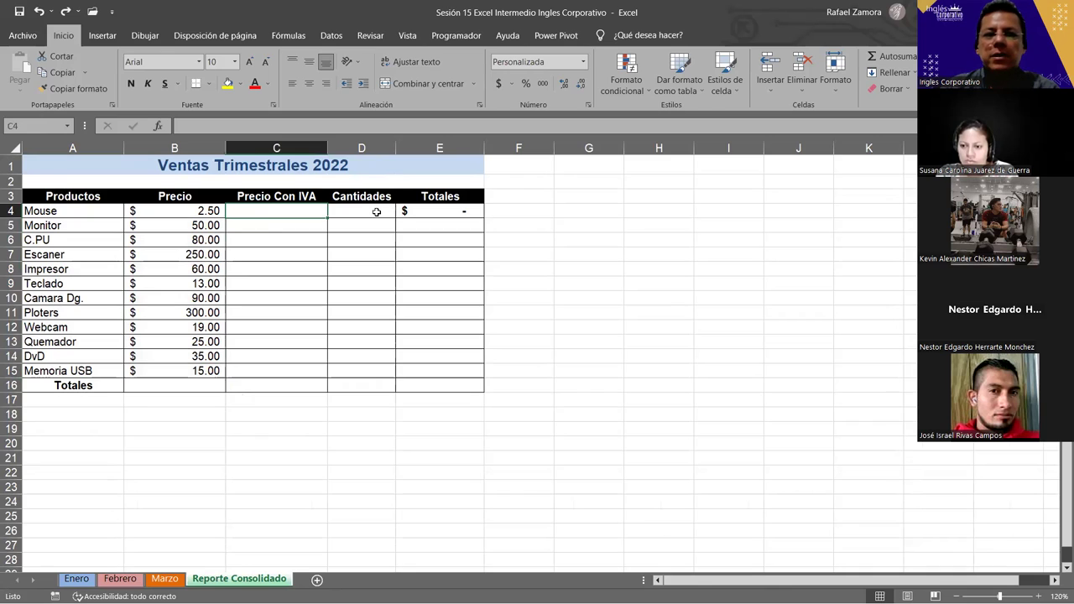
pyautogui.click(377, 211)
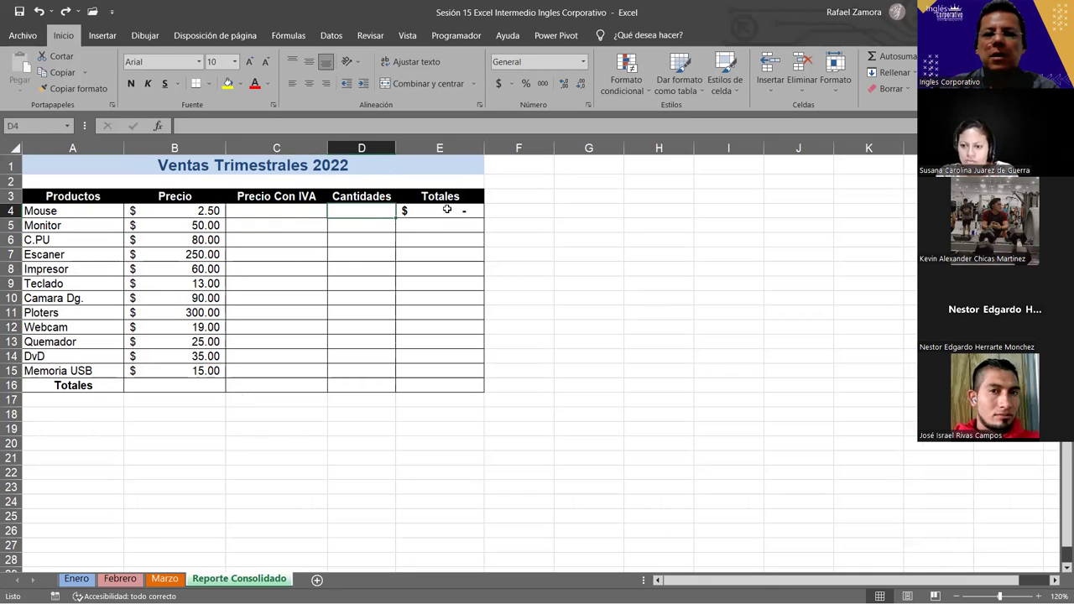
pyautogui.click(477, 215)
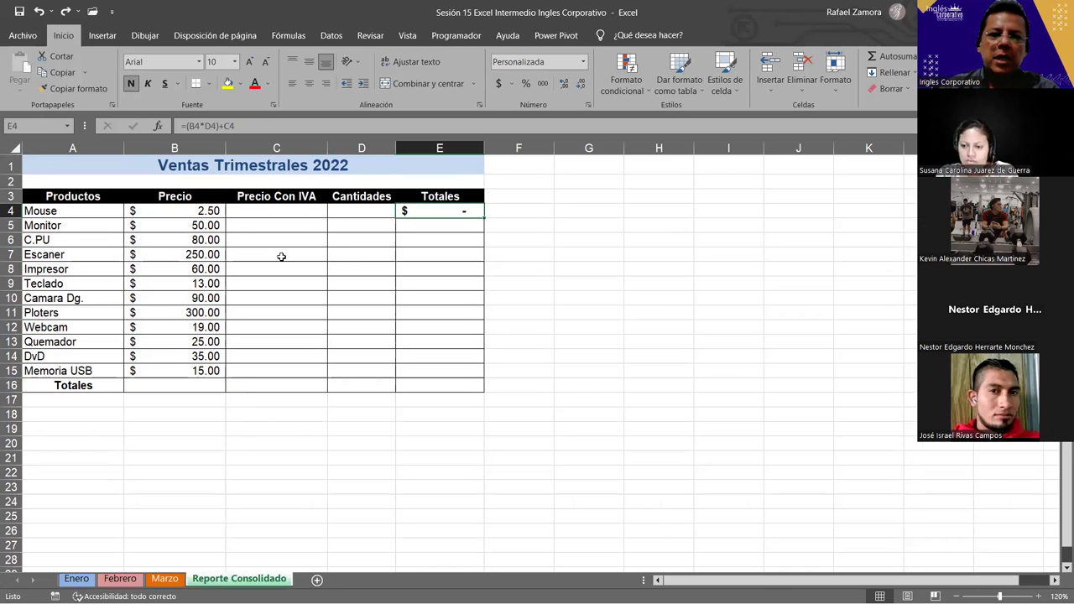
pyautogui.click(298, 214)
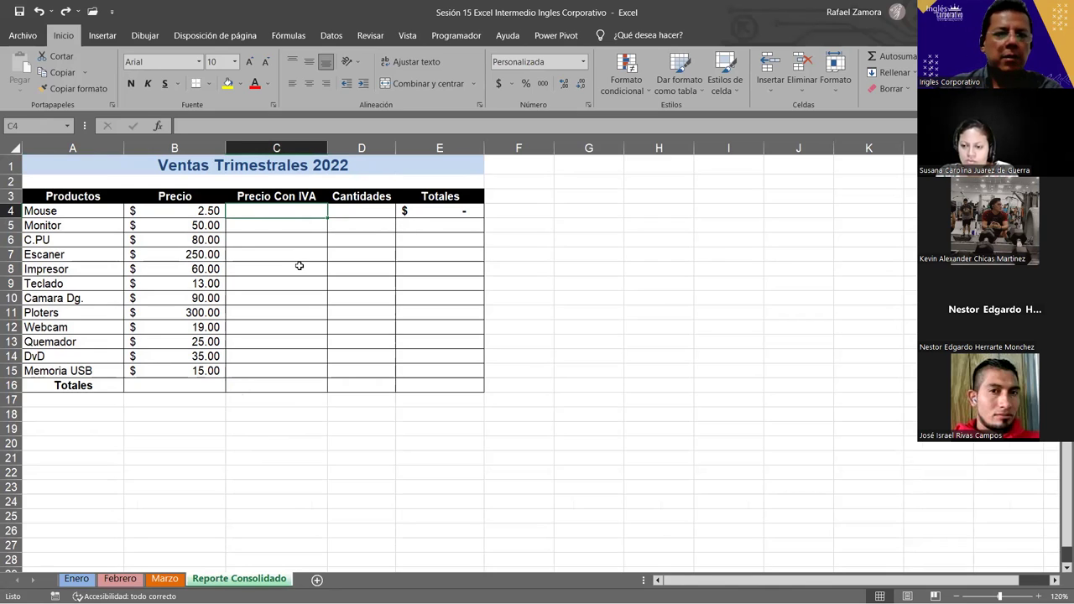
# Enter =B4+B4*13% in C4, giving the Mouse a Precio Con IVA of 2.83.
pyautogui.write('=')
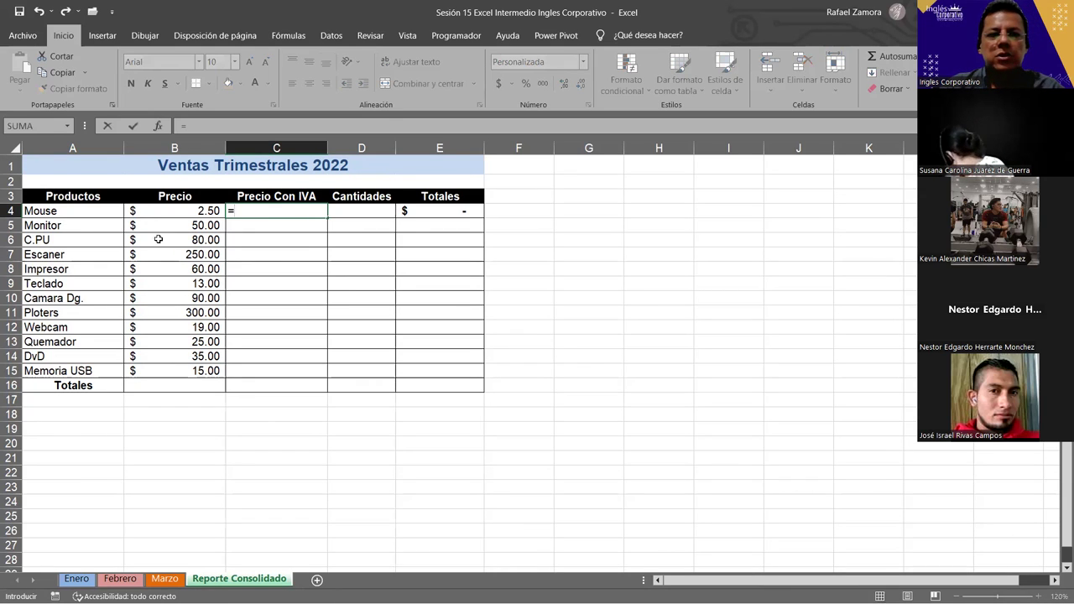
pyautogui.click(193, 214)
pyautogui.write('+')
pyautogui.click(193, 214)
pyautogui.write('*13%')
pyautogui.press('Return')
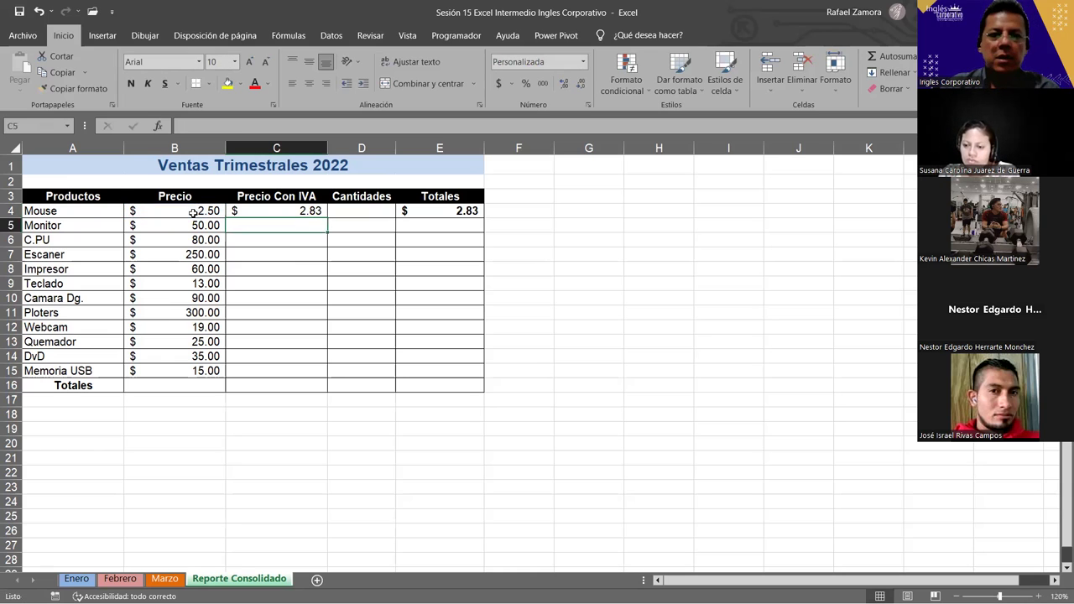
# Recommit the Mouse's Totales formula =(B4*D4)+C4 so it shows 2.83.
pyautogui.doubleClick(457, 210)
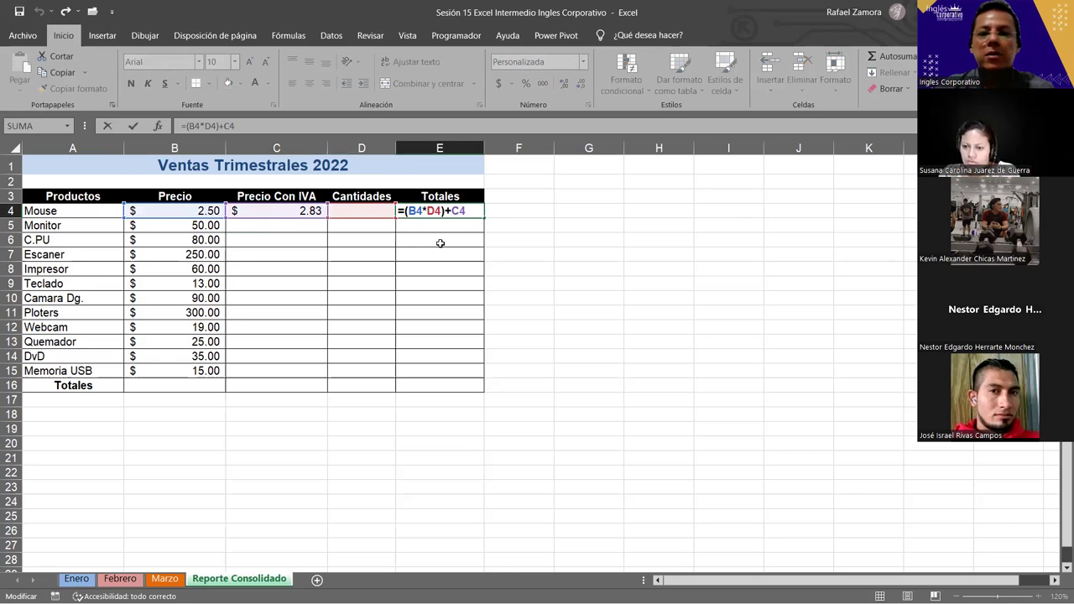
pyautogui.press('Return')
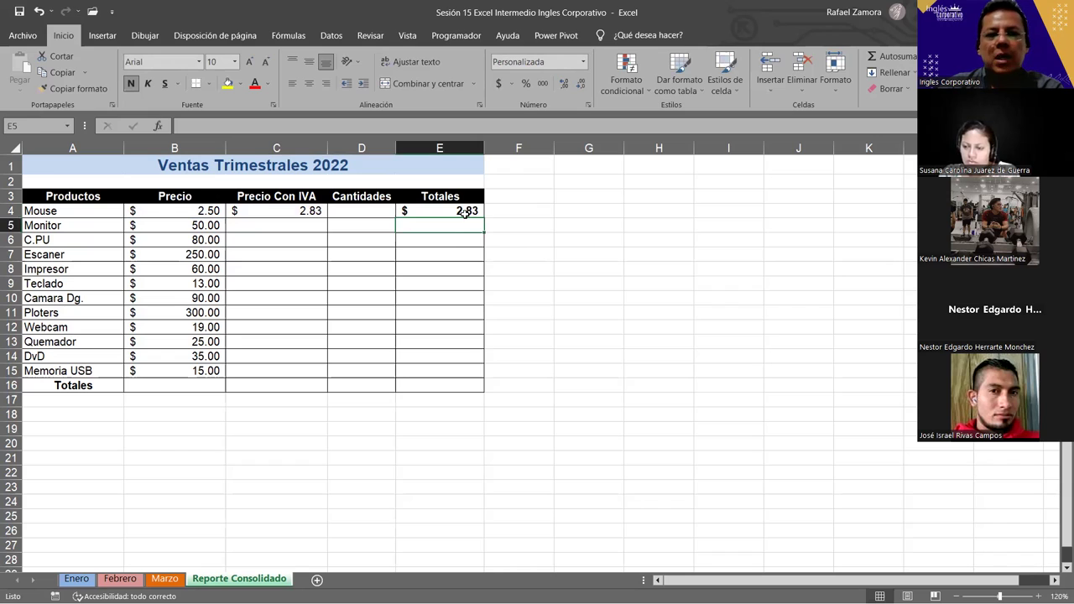
pyautogui.click(461, 212)
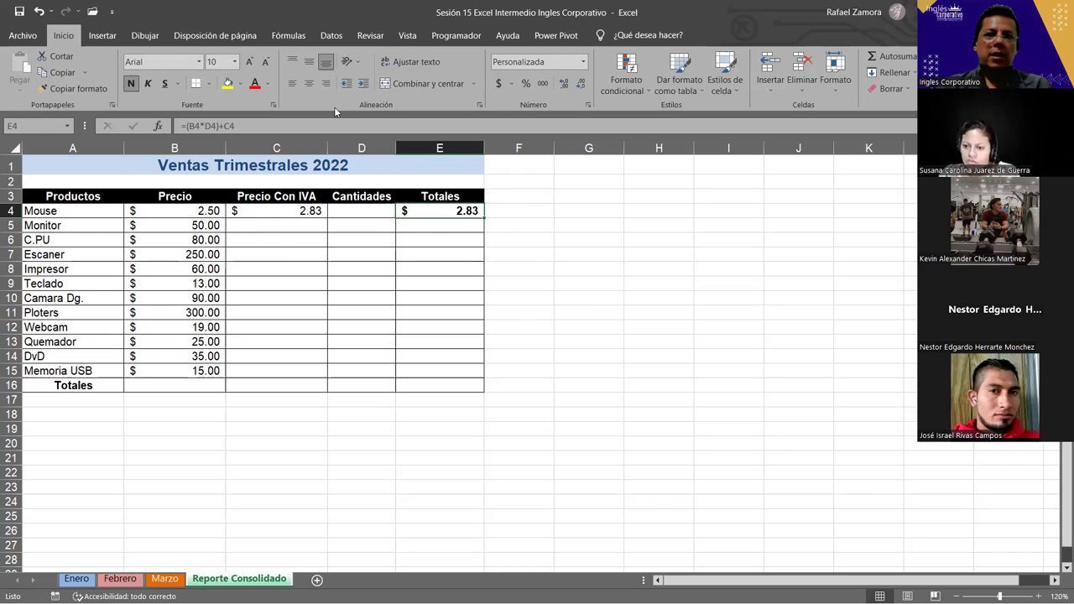
pyautogui.click(372, 212)
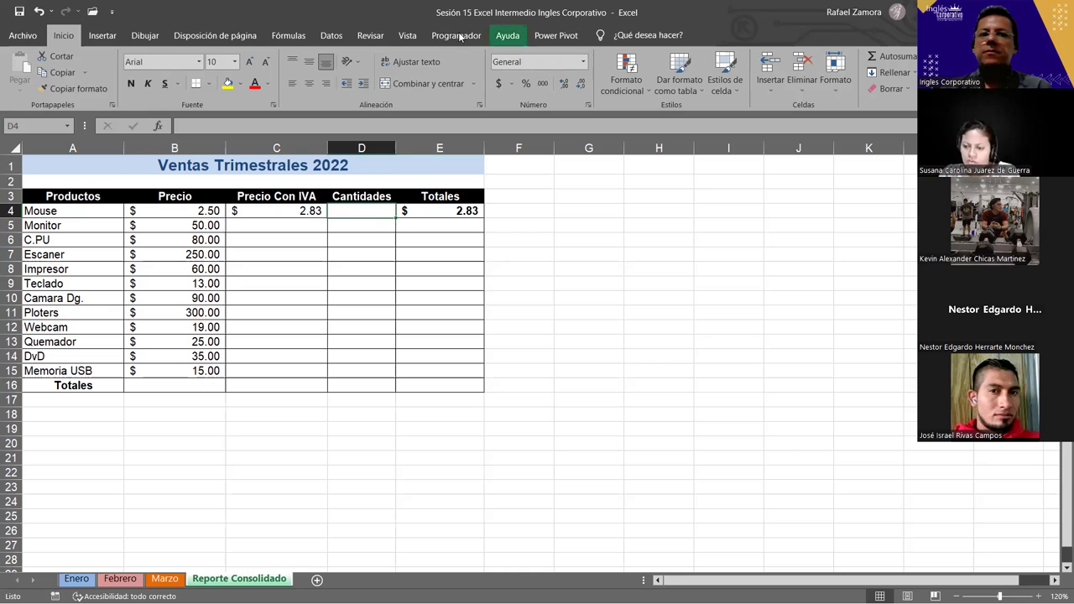
# Open the Consolidar dialog from Datos, set to Suma with no sources.
pyautogui.click(332, 35)
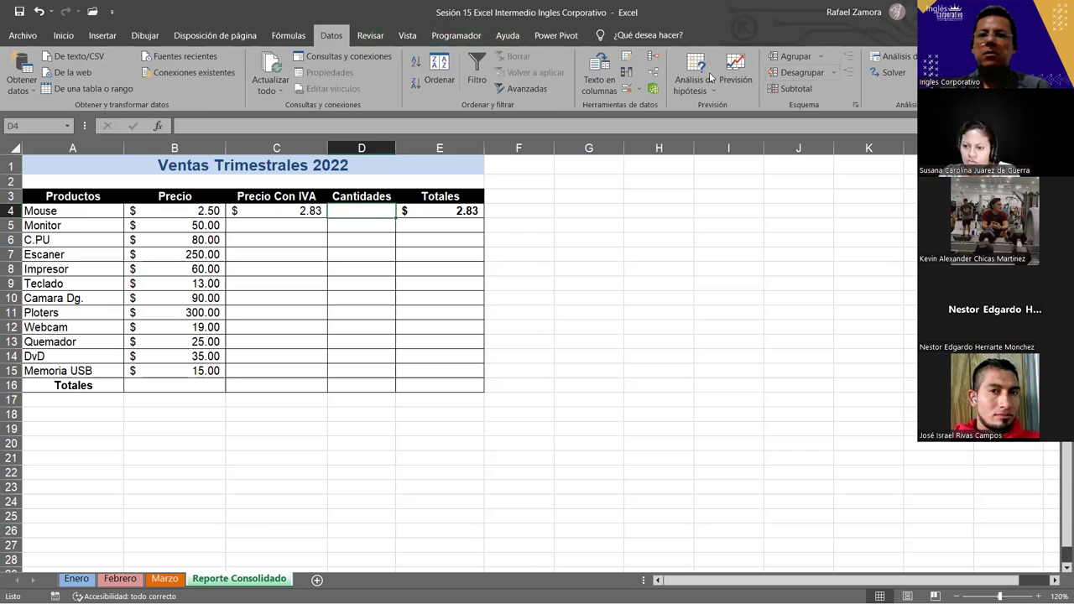
pyautogui.click(655, 56)
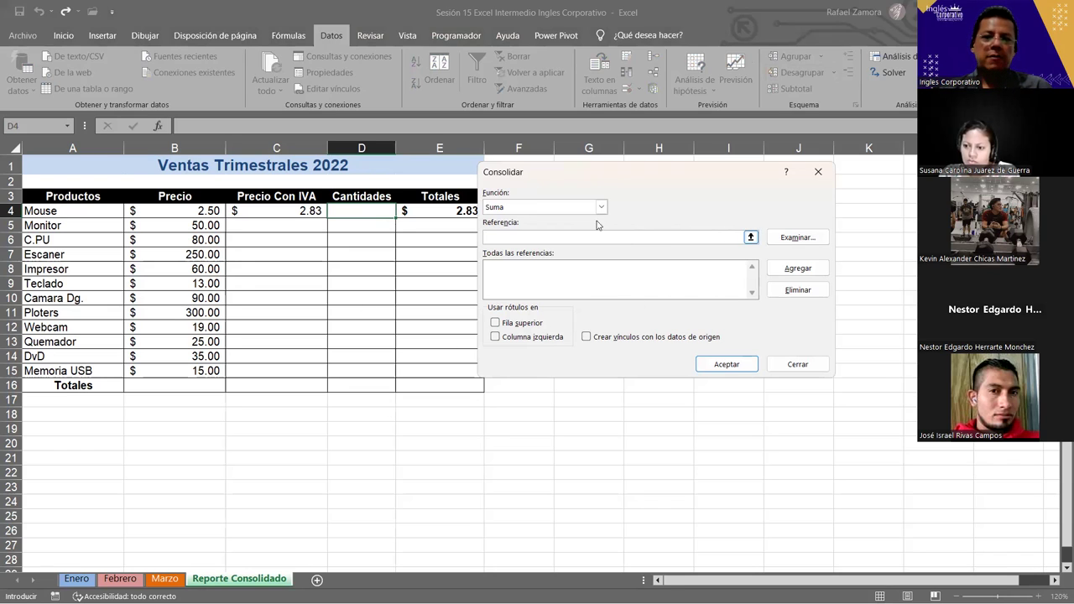
# Sum Enero!B2, Febrero!B2 and Marzo!B2 into the Mouse's Cantidades, giving 119.
pyautogui.click(74, 579)
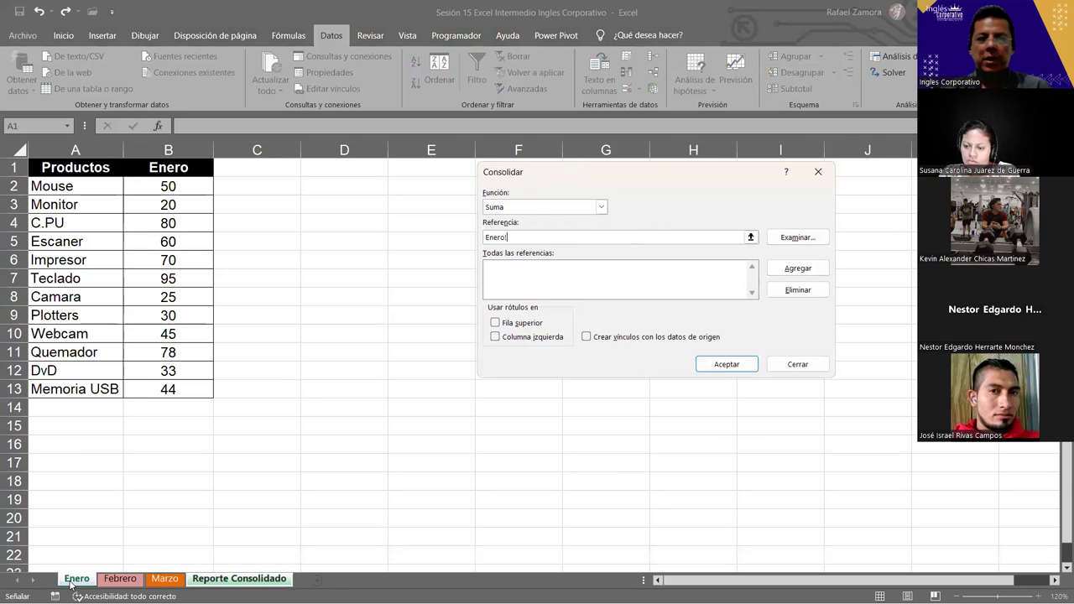
pyautogui.click(182, 186)
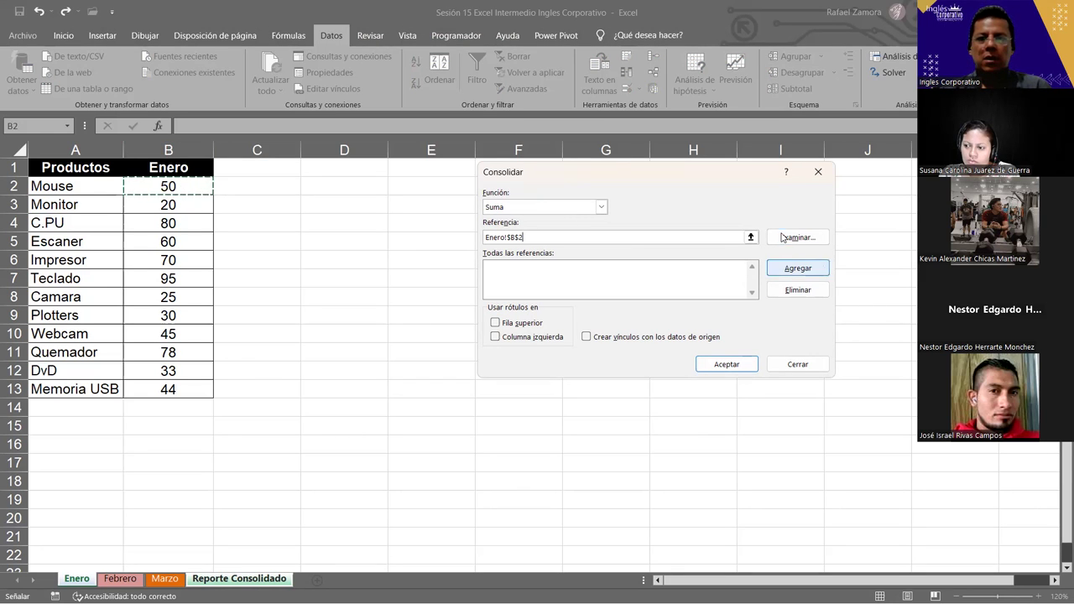
pyautogui.click(789, 269)
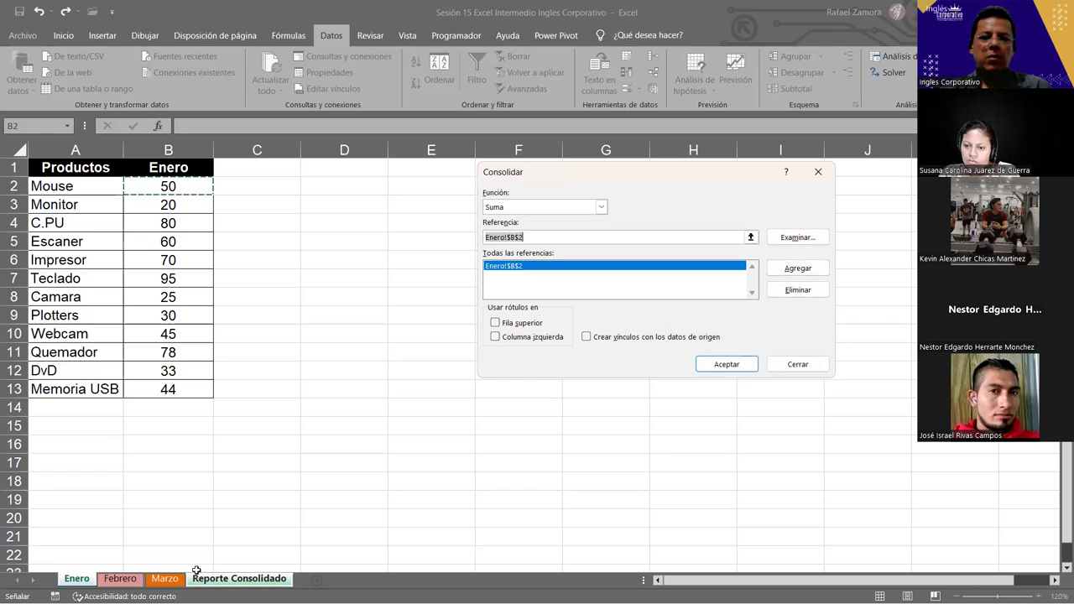
pyautogui.click(107, 579)
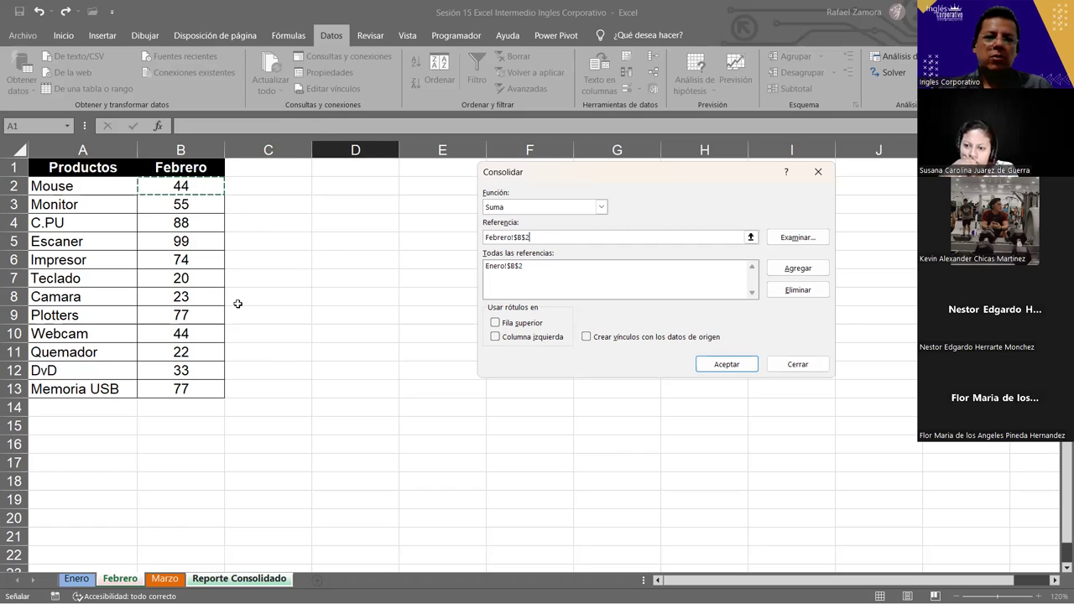
pyautogui.click(798, 268)
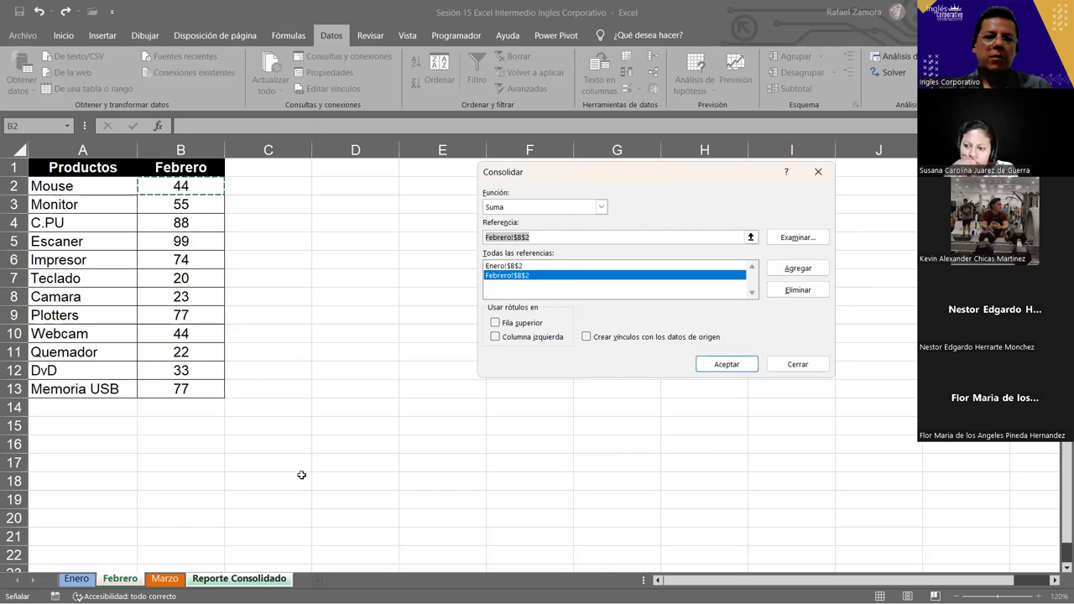
pyautogui.click(165, 578)
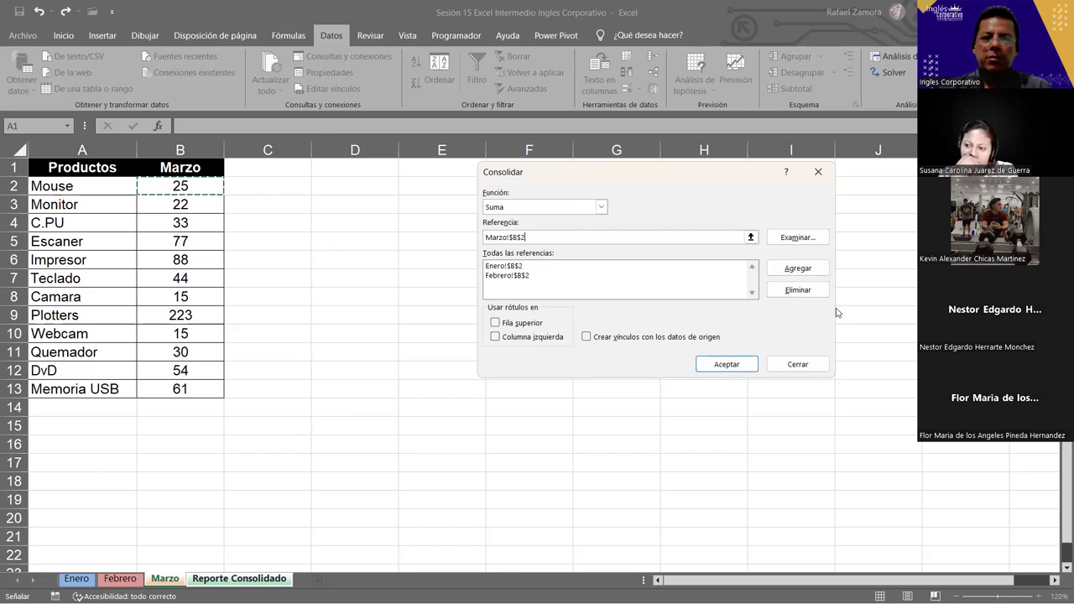
pyautogui.click(798, 268)
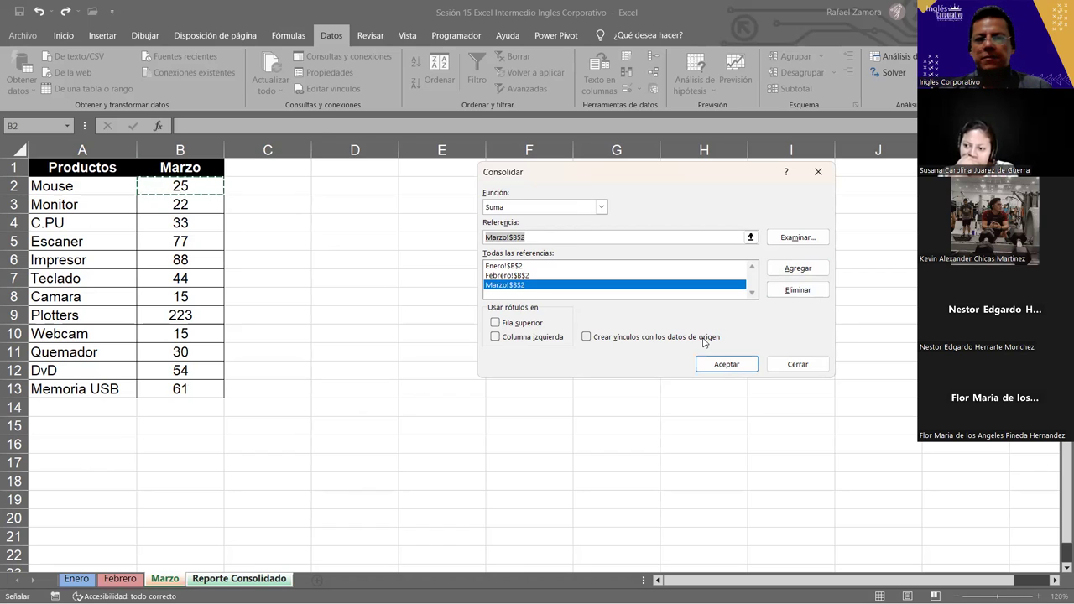
pyautogui.click(726, 366)
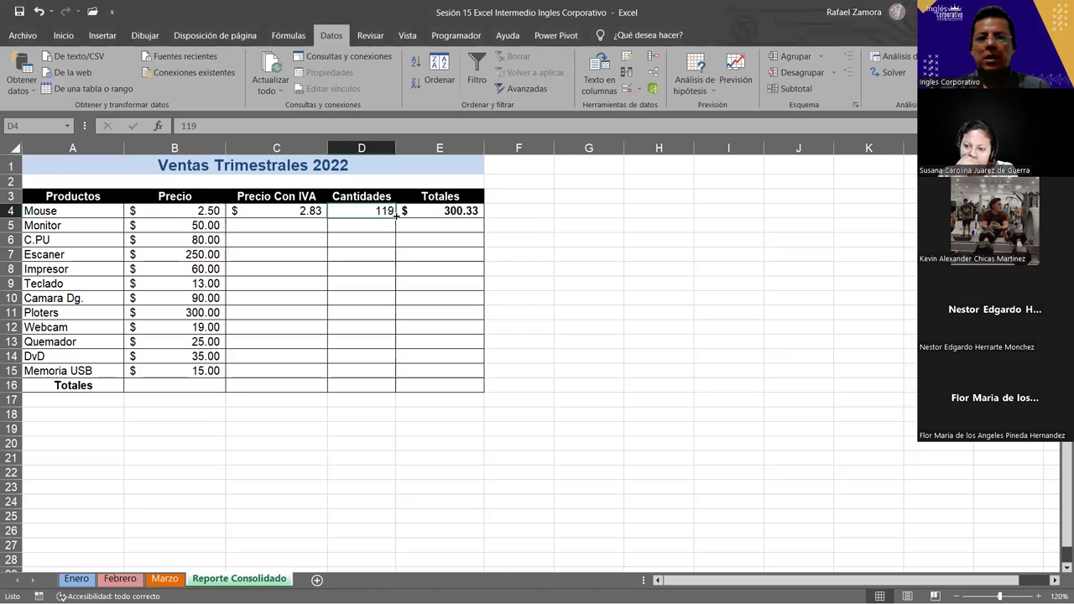
# Fill the Mouse's Cantidades, IVA price and Totales formulas down to row 15.
pyautogui.moveTo(395, 217); pyautogui.dragTo(388, 394)
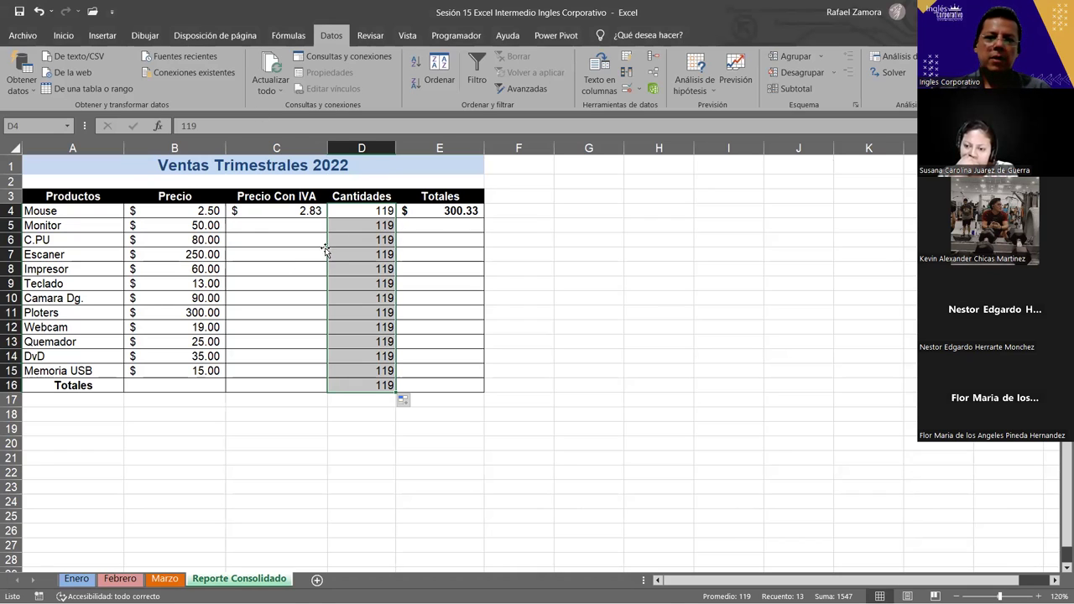
pyautogui.click(309, 214)
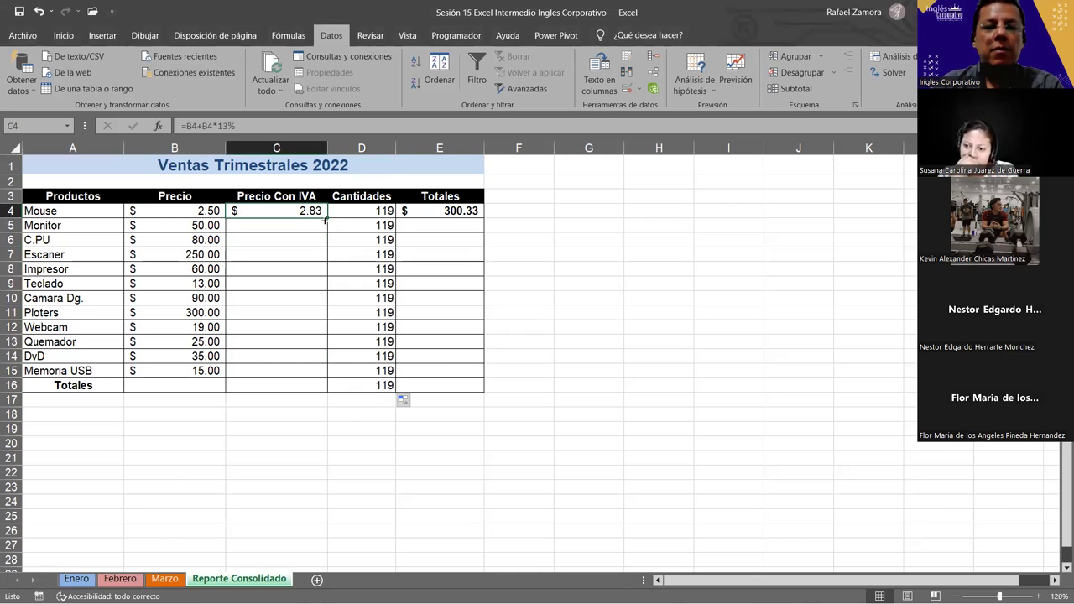
pyautogui.moveTo(328, 218); pyautogui.dragTo(326, 386)
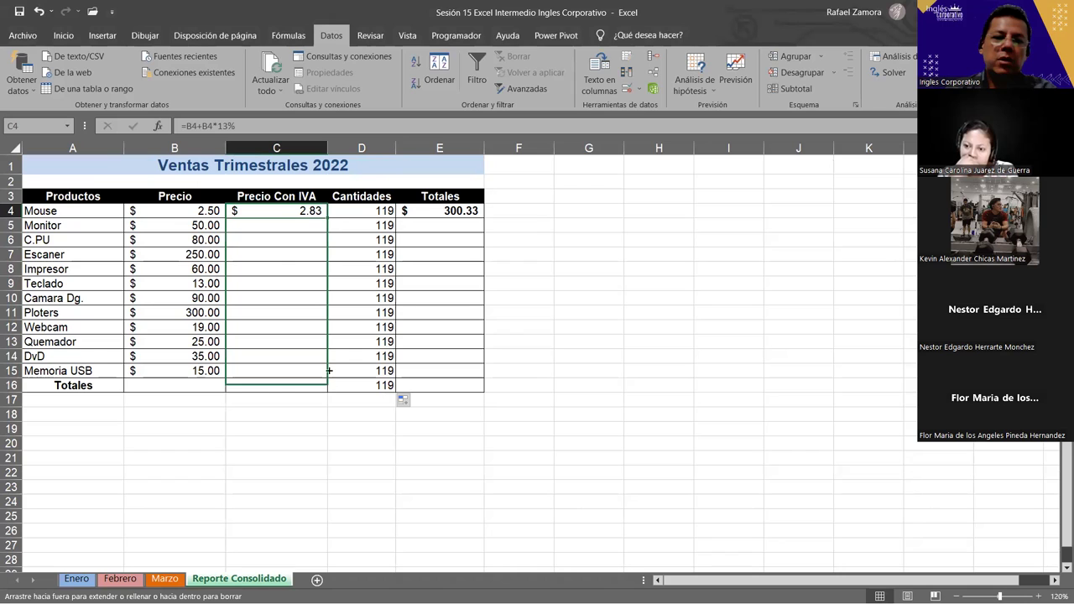
pyautogui.moveTo(327, 381); pyautogui.dragTo(326, 377)
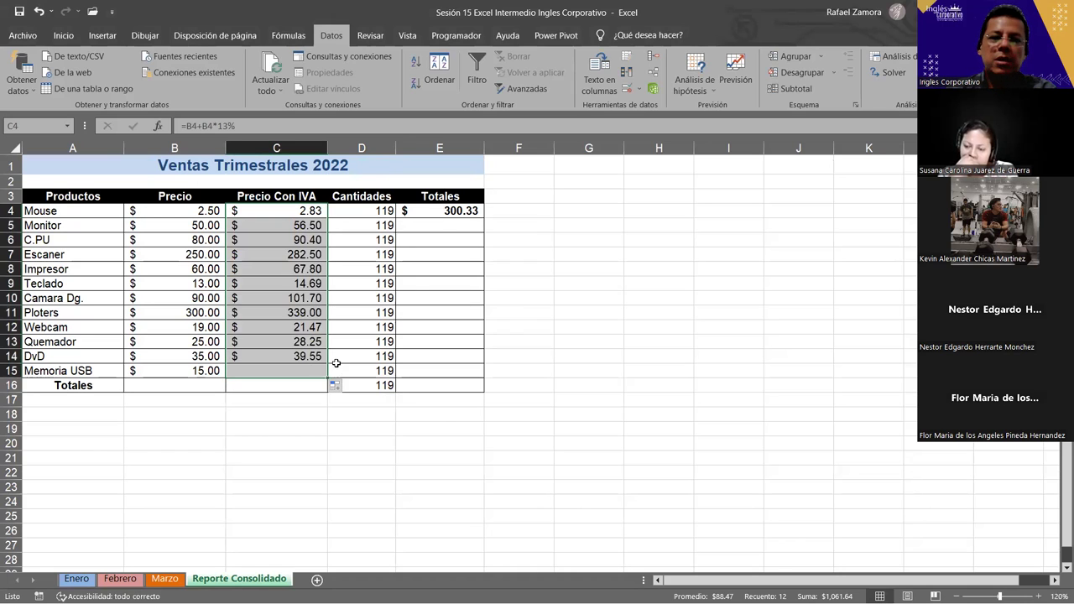
pyautogui.click(440, 211)
pyautogui.moveTo(486, 221); pyautogui.dragTo(462, 372)
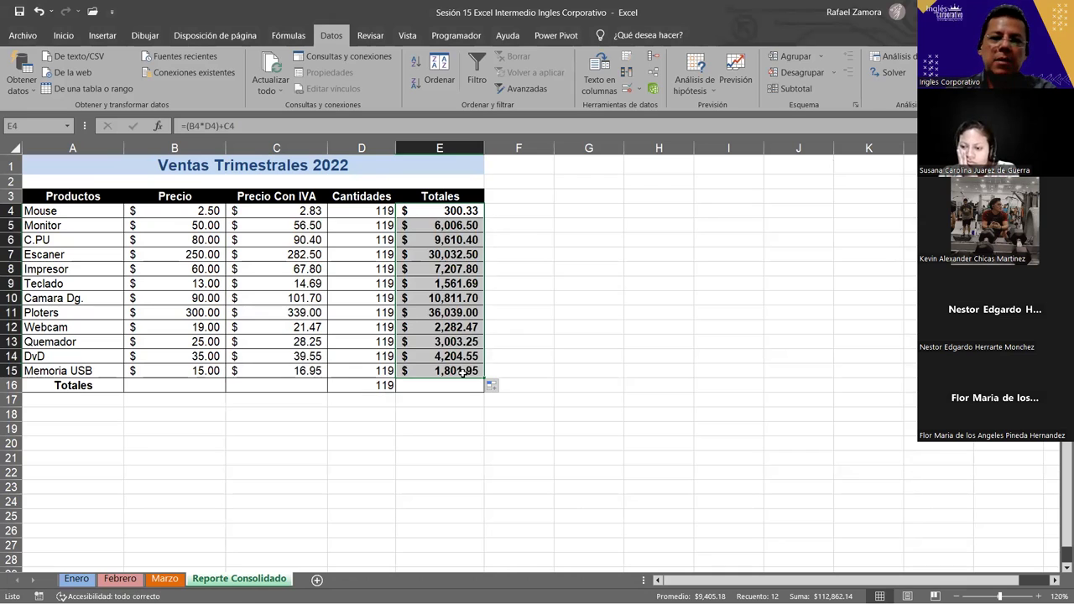
# Undo the fills and the consolidated 119, leaving the Mouse's Cantidades empty.
pyautogui.click(369, 217)
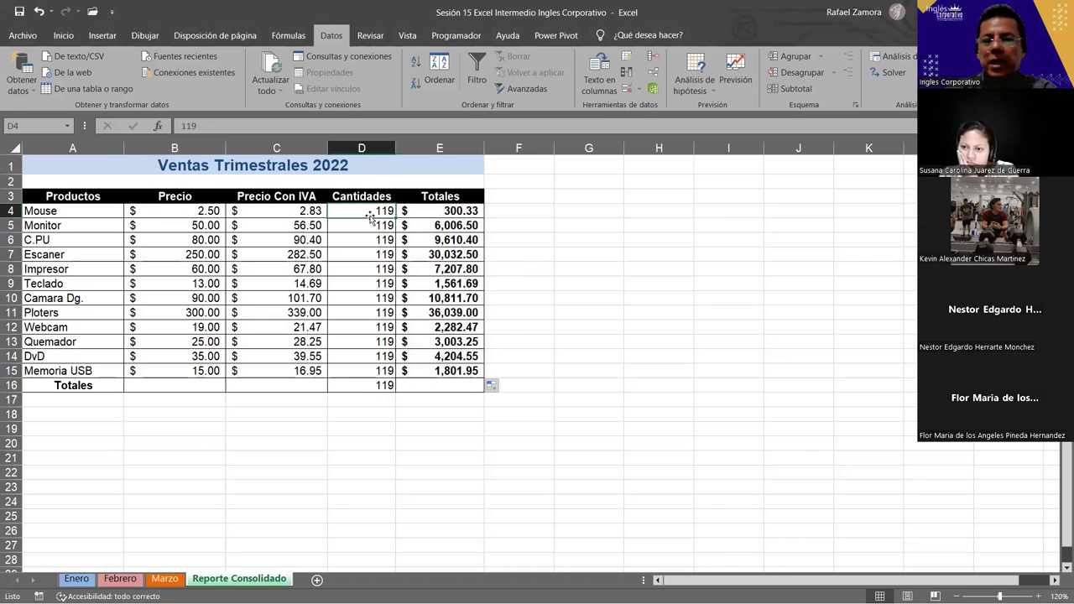
pyautogui.hotkey('ctrl', 'z')
pyautogui.hotkey('ctrl', 'z')
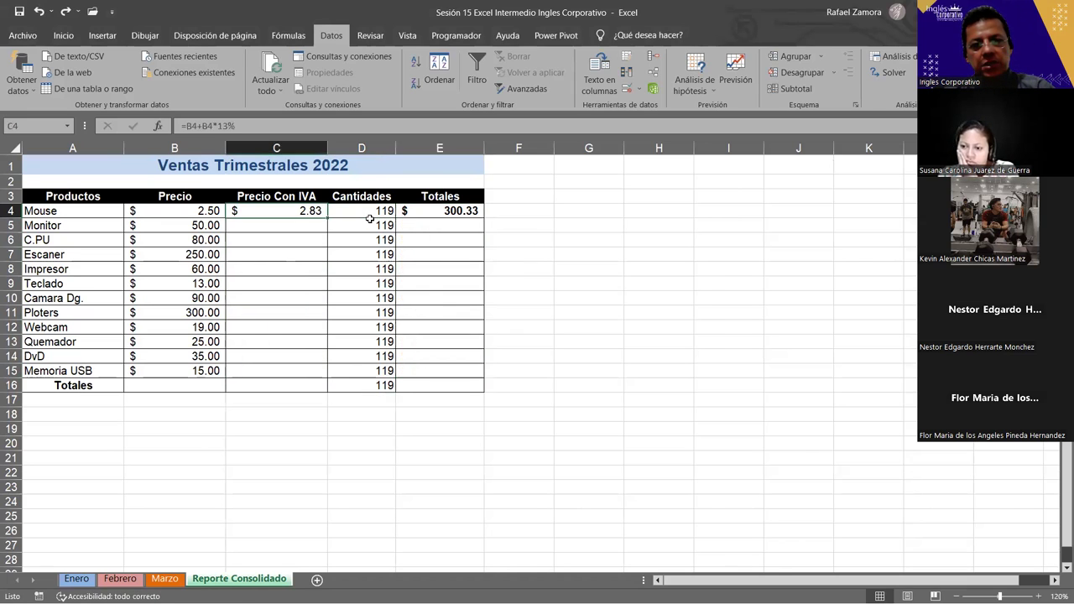
pyautogui.hotkey('ctrl', 'z')
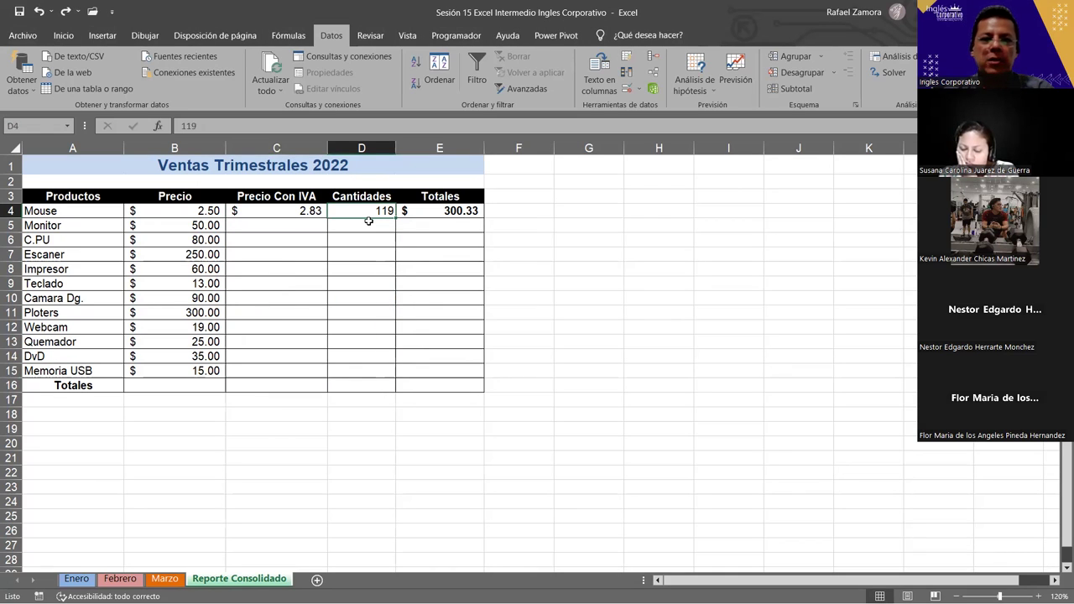
pyautogui.hotkey('ctrl', 'z')
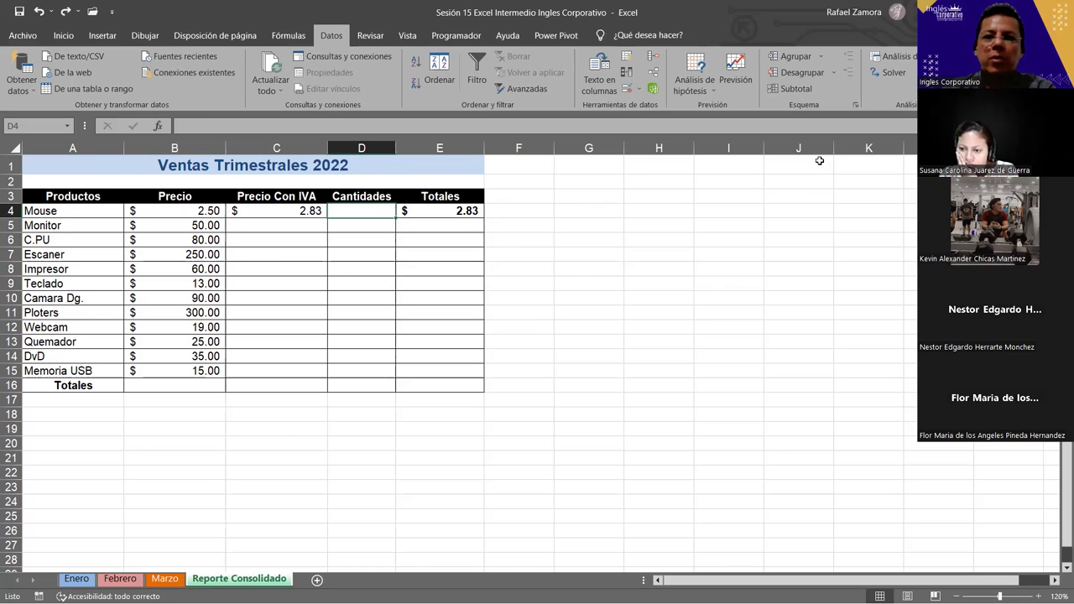
# Remove the Enero, Febrero and Marzo single-cell $B$2 references from the Consolidar source list.
pyautogui.click(655, 57)
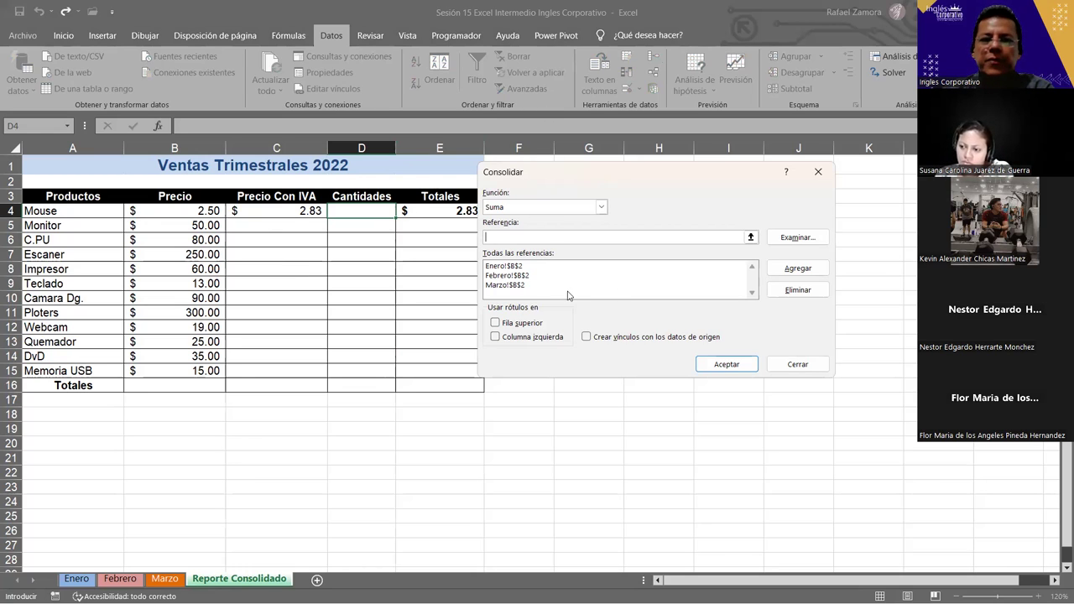
pyautogui.click(518, 275)
pyautogui.click(797, 289)
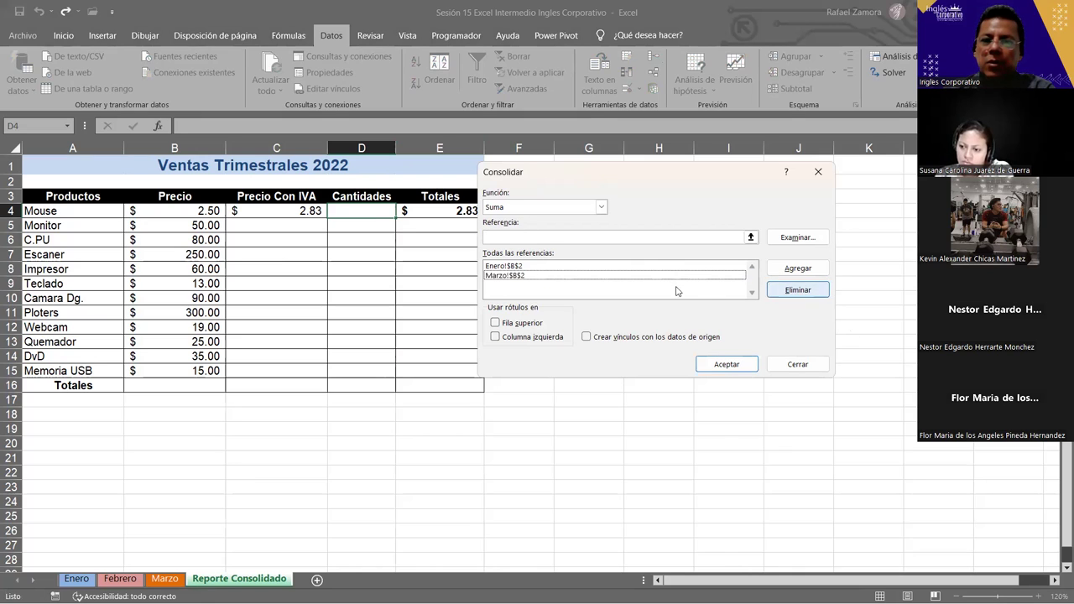
pyautogui.click(681, 276)
pyautogui.click(797, 290)
pyautogui.click(711, 266)
pyautogui.click(797, 290)
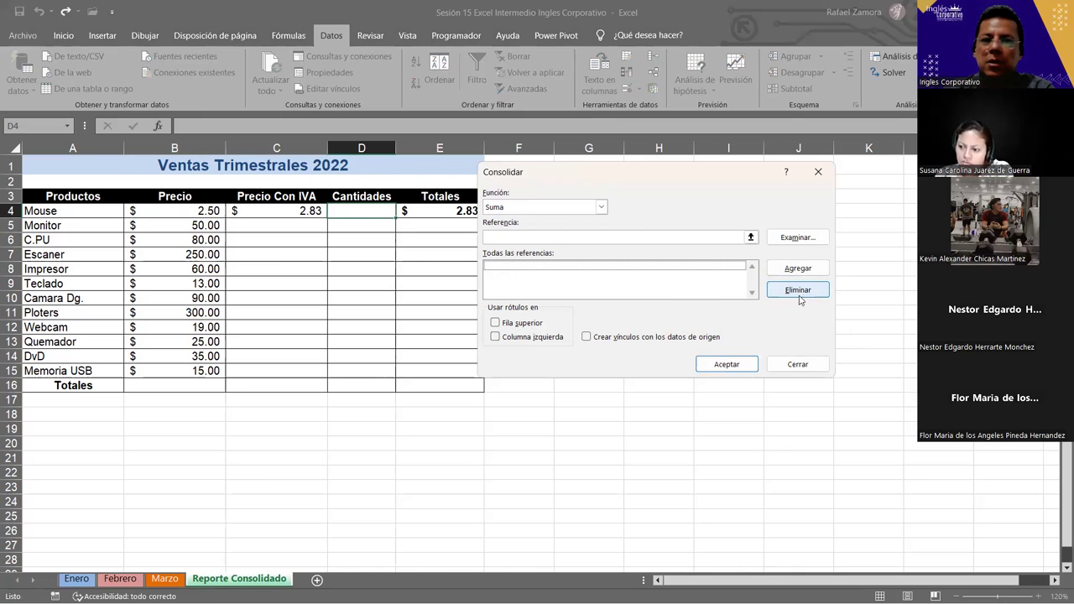
# Add Enero!, Febrero! and Marzo!$B$2:$B$13 as consolidation sources and accept.
pyautogui.click(694, 238)
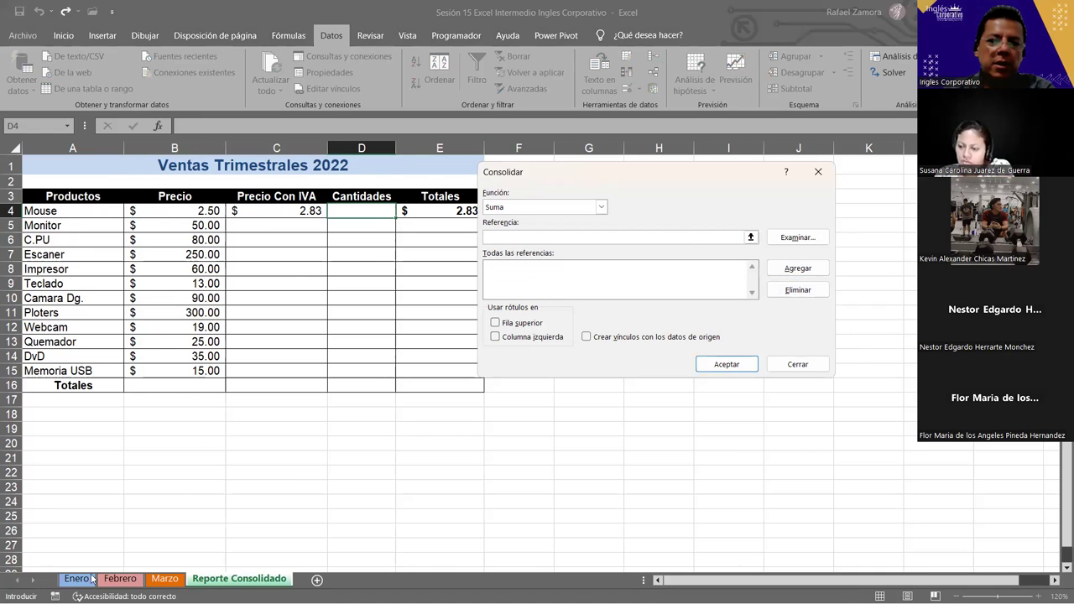
pyautogui.click(91, 579)
pyautogui.click(169, 186)
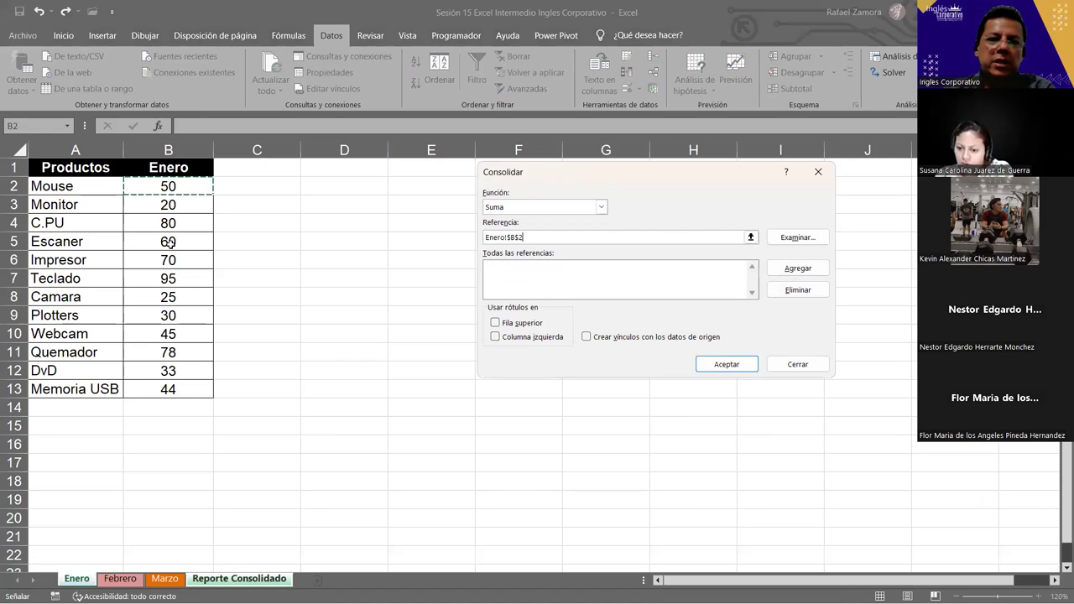
pyautogui.keyDown('shift'); pyautogui.click(147, 388); pyautogui.keyUp('shift')
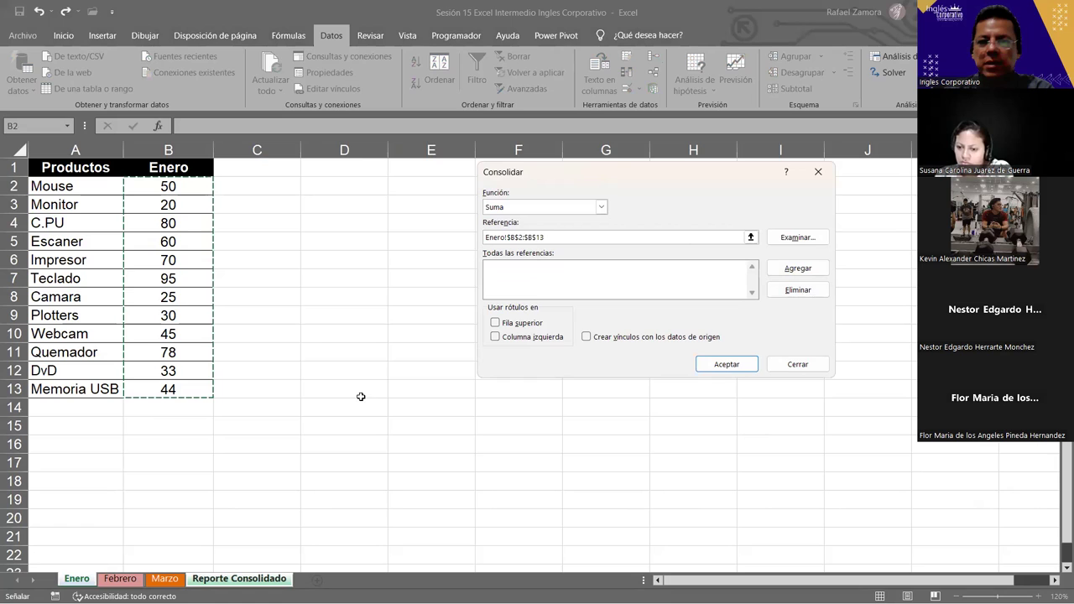
pyautogui.click(795, 269)
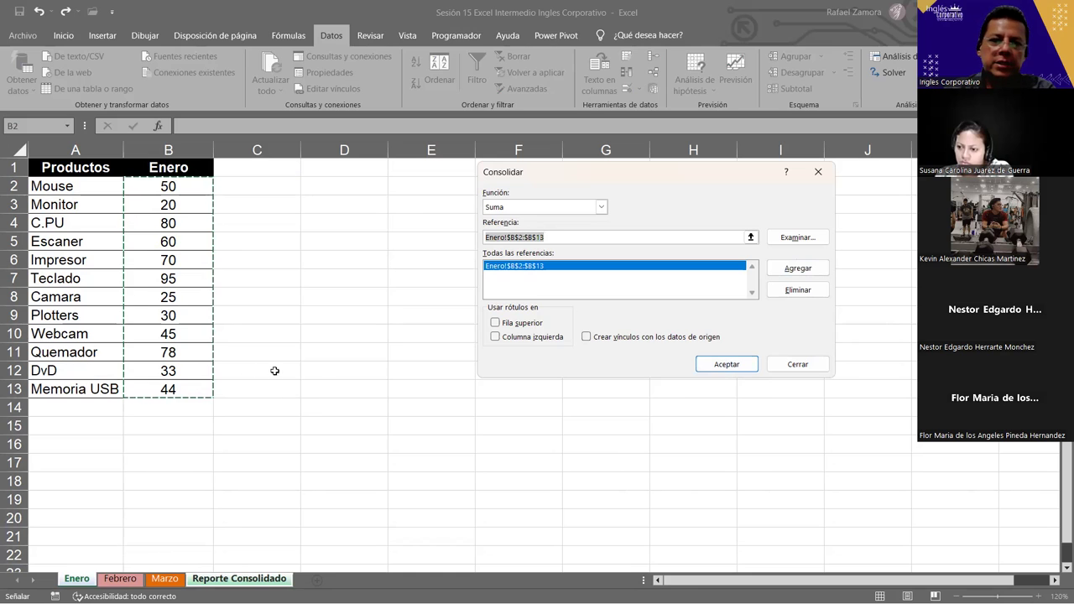
pyautogui.click(122, 578)
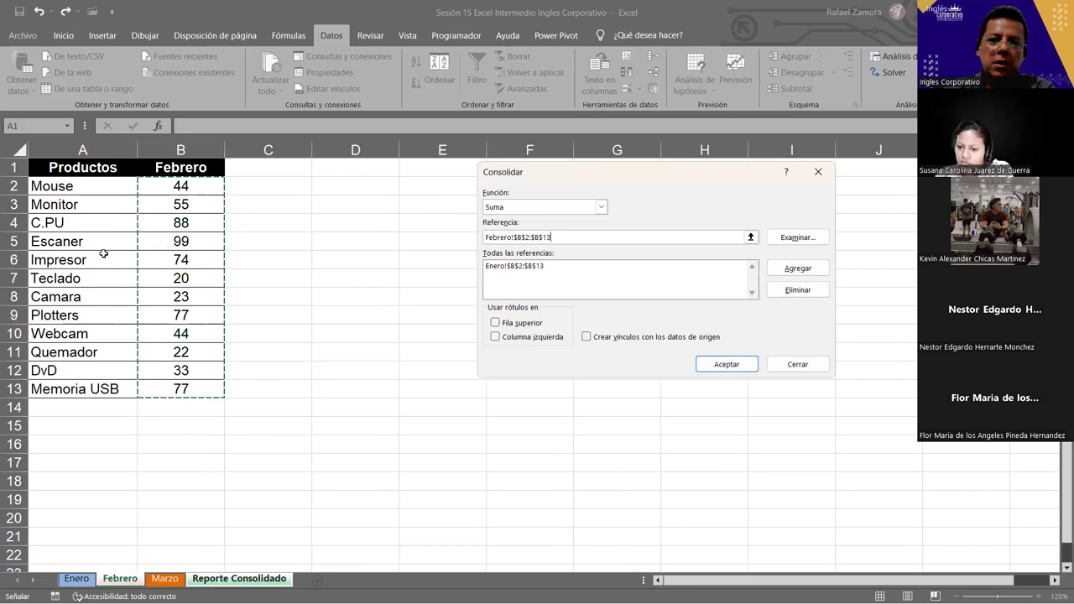
pyautogui.click(820, 270)
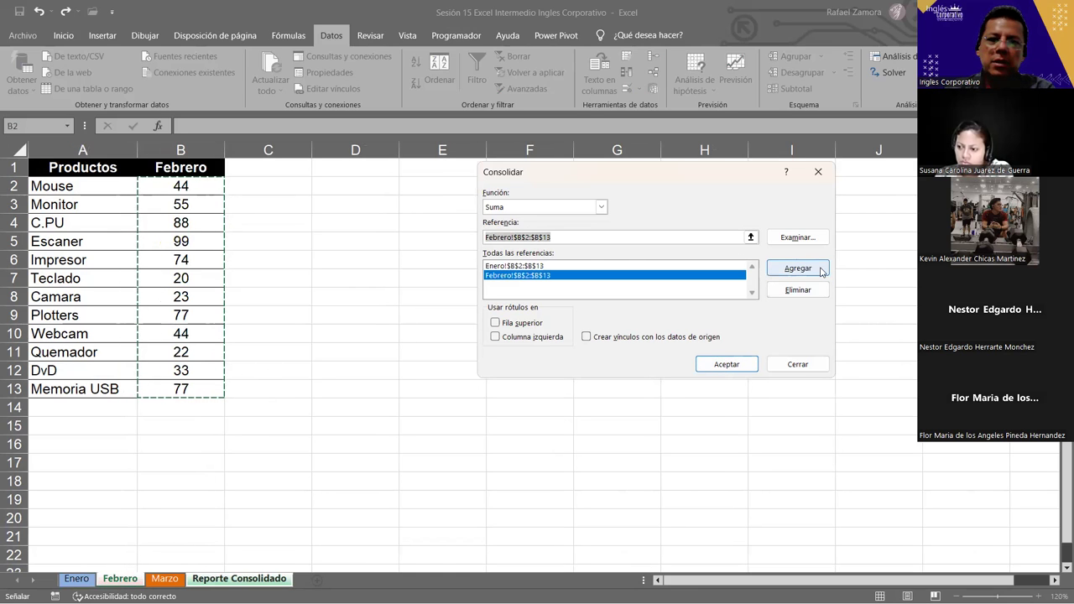
pyautogui.click(163, 579)
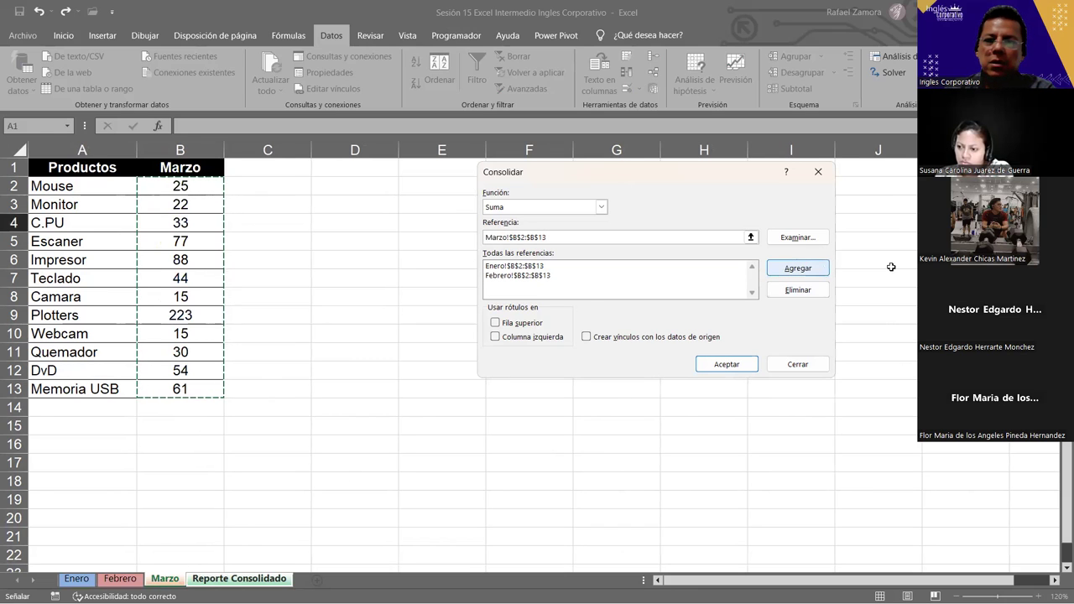
pyautogui.click(824, 277)
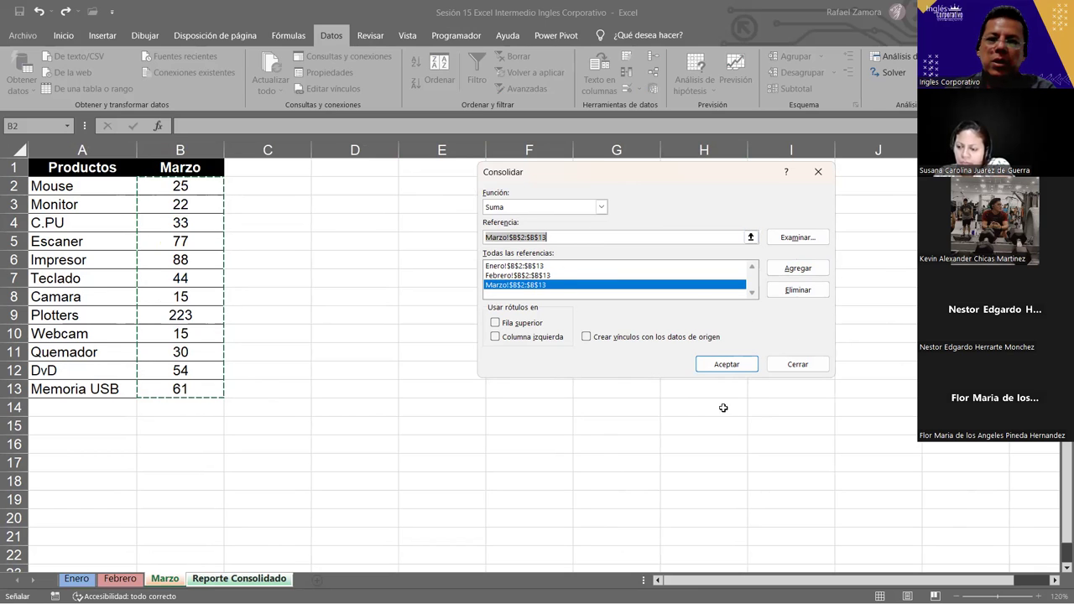
pyautogui.click(722, 363)
# Fill the C4 IVA price formula and the E4 Totales formula down to row 15.
pyautogui.click(303, 209)
pyautogui.moveTo(303, 210); pyautogui.dragTo(329, 378)
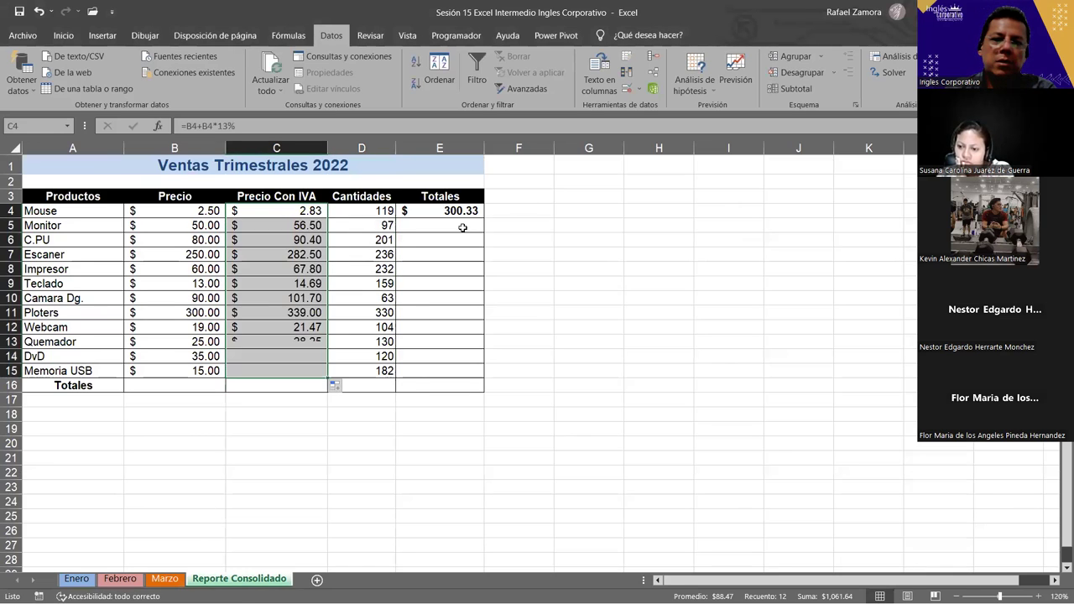
pyautogui.click(458, 210)
pyautogui.moveTo(483, 217); pyautogui.dragTo(463, 379)
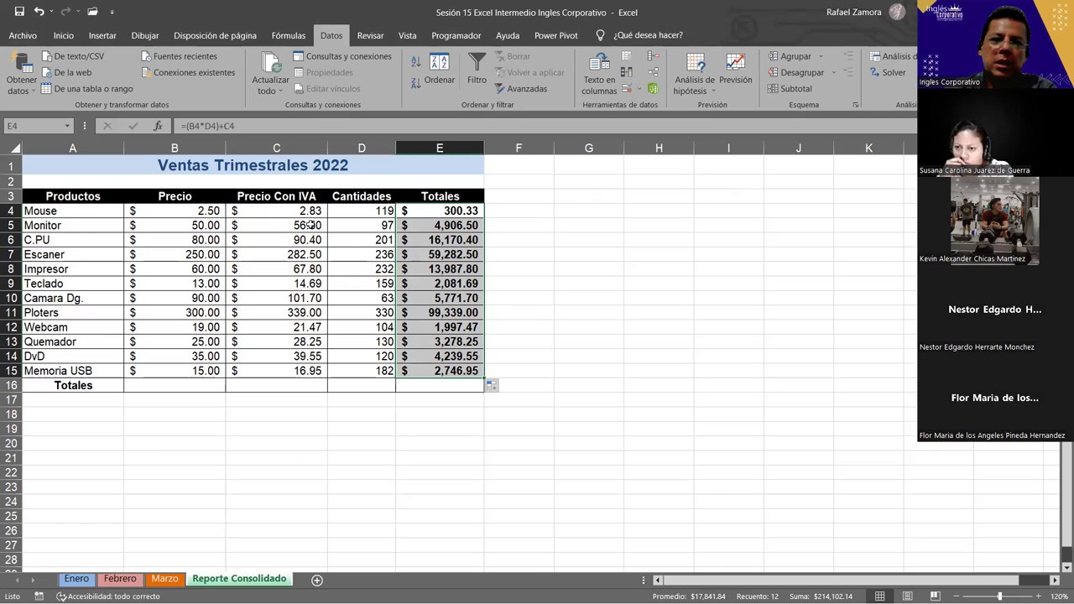
pyautogui.click(426, 211)
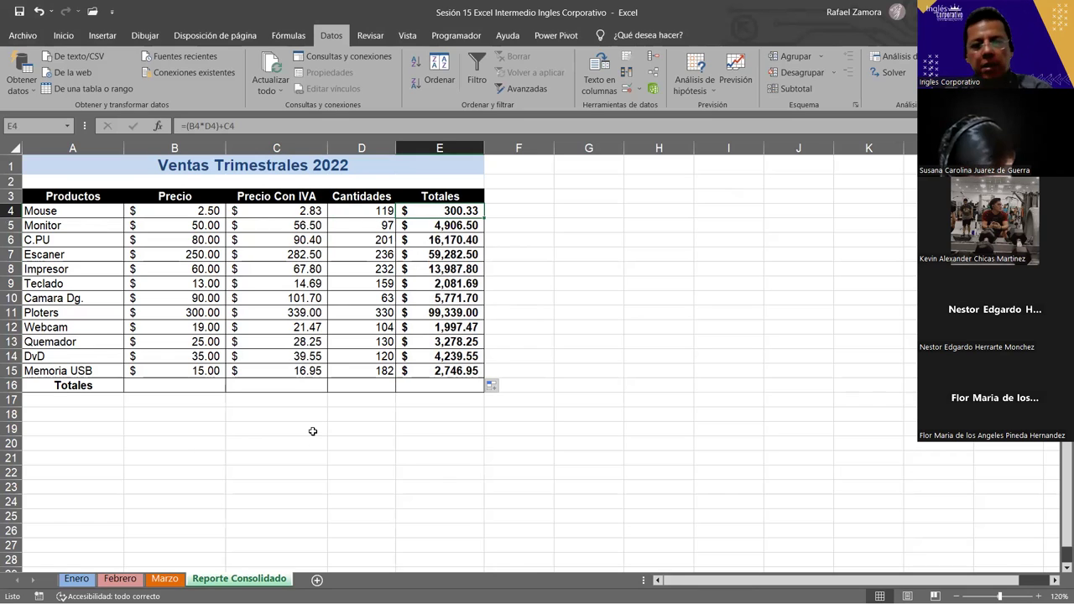
# Undo the Totales fill and the consolidated quantities, keeping C4's IVA price formula.
pyautogui.hotkey('ctrl', 'z')
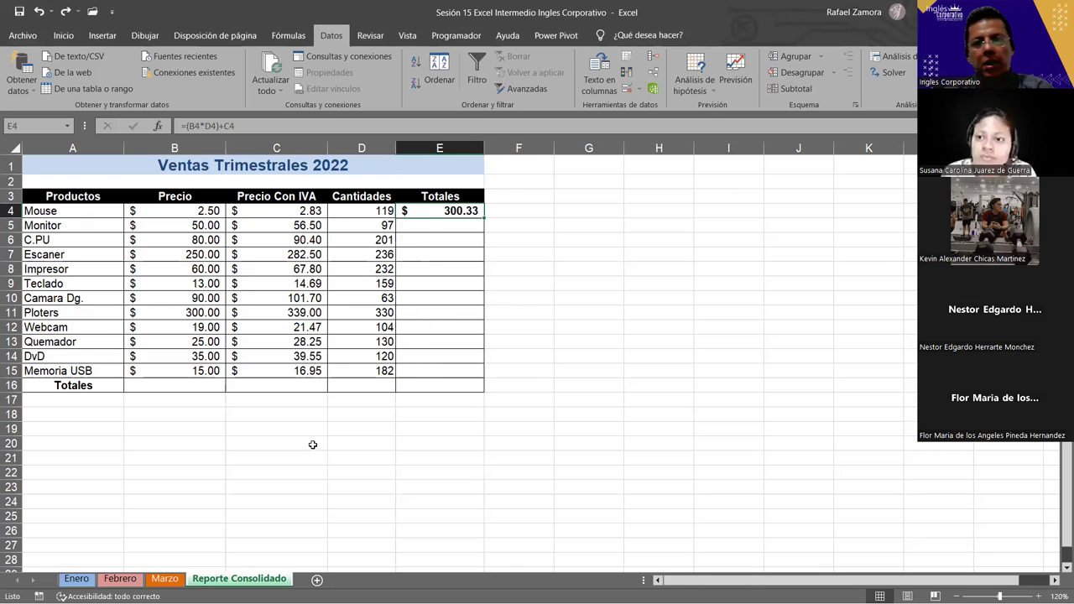
pyautogui.hotkey('ctrl', 'z')
pyautogui.hotkey('ctrl', 'z')
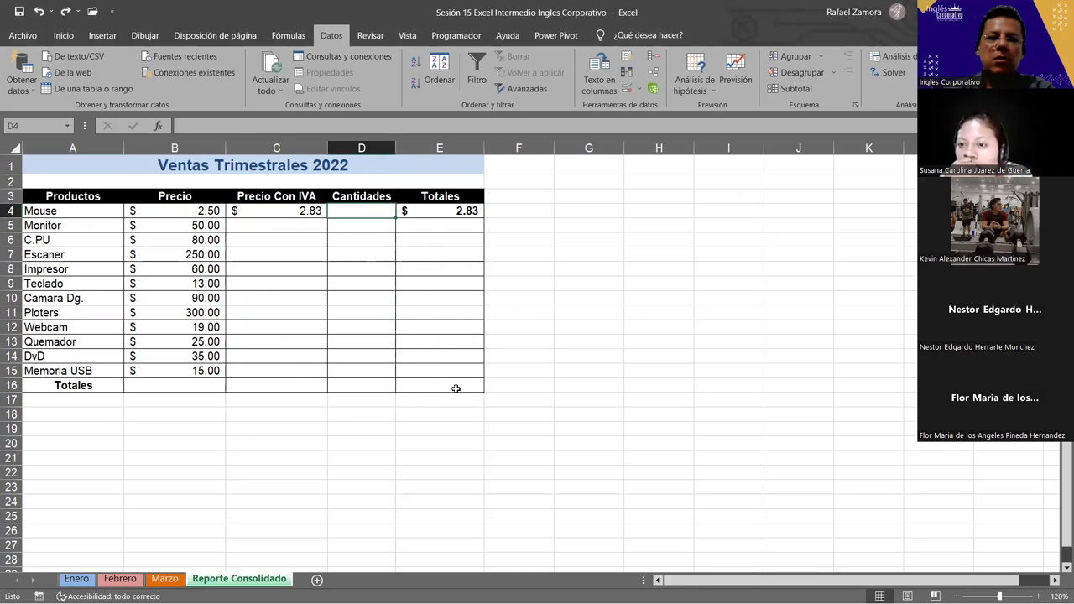
pyautogui.click(300, 211)
pyautogui.doubleClick(312, 211)
pyautogui.press('Escape')
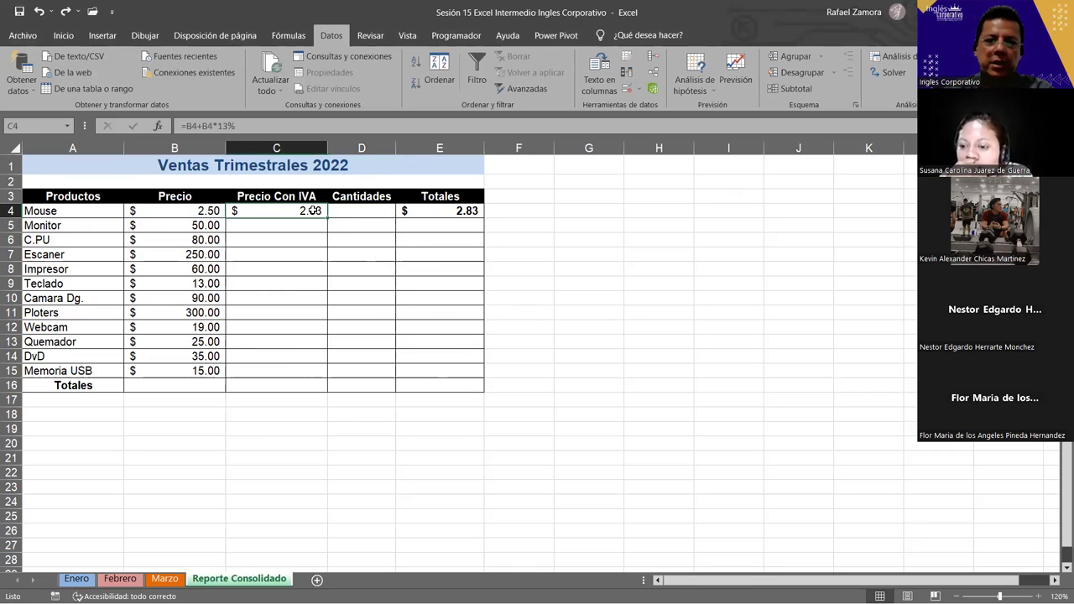
# Extend the Precio Con IVA and Totales formulas through row 15, Memoria USB.
pyautogui.moveTo(325, 218); pyautogui.dragTo(318, 376)
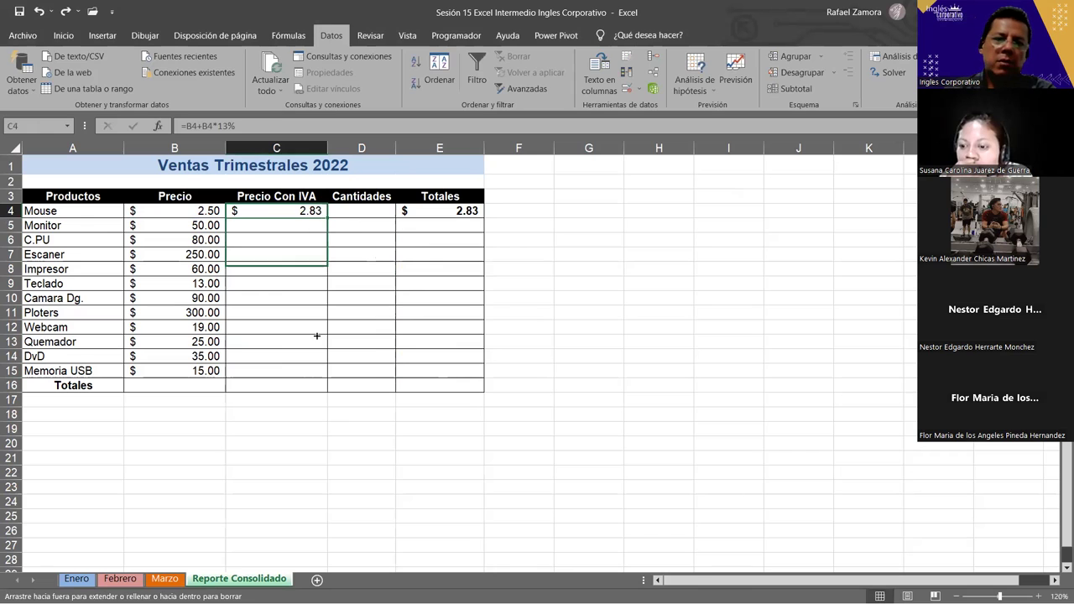
pyautogui.click(462, 215)
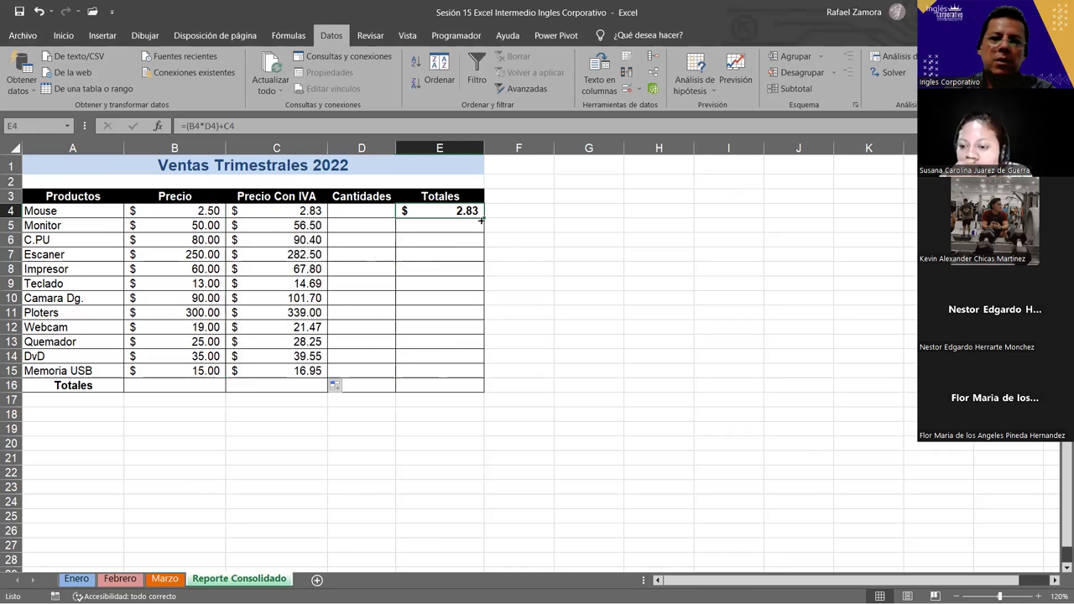
pyautogui.moveTo(484, 218); pyautogui.dragTo(486, 371)
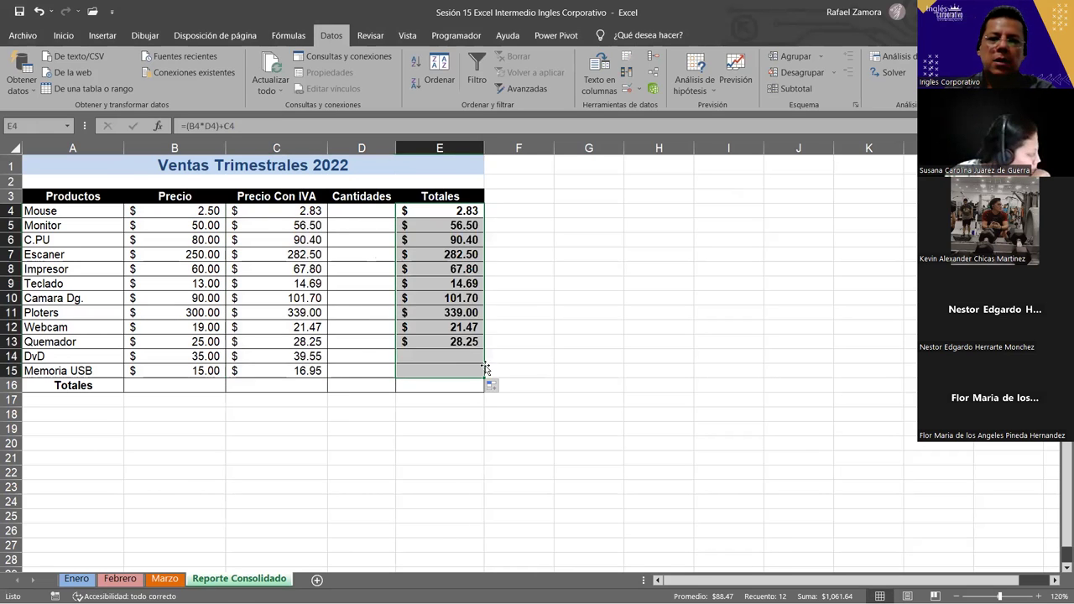
pyautogui.click(377, 210)
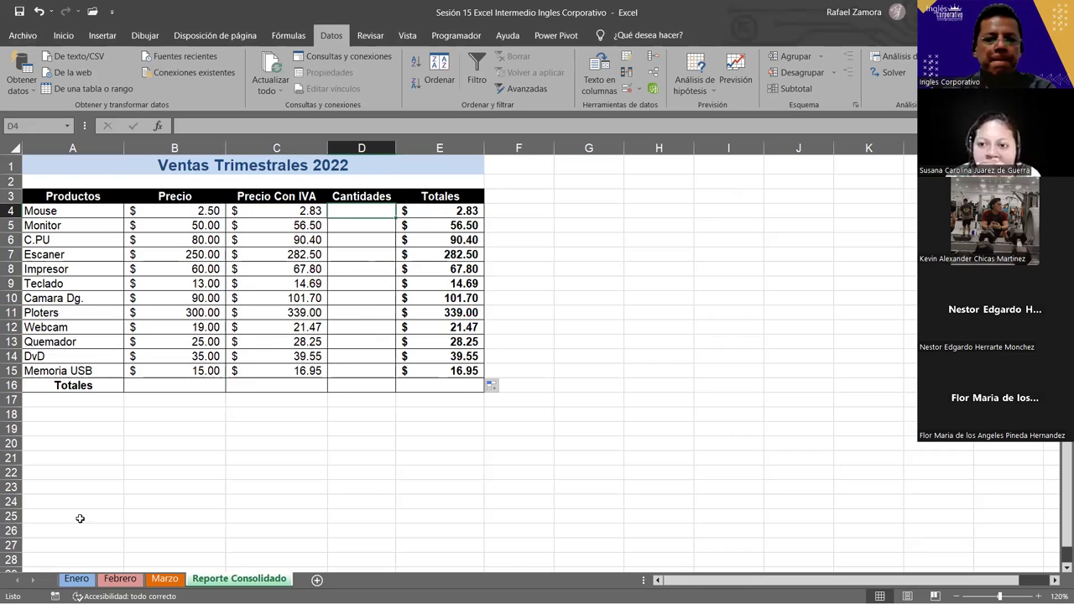
# Delete the existing Enero, Febrero and Marzo references from the Consolidar dialog.
pyautogui.click(653, 55)
pyautogui.click(506, 277)
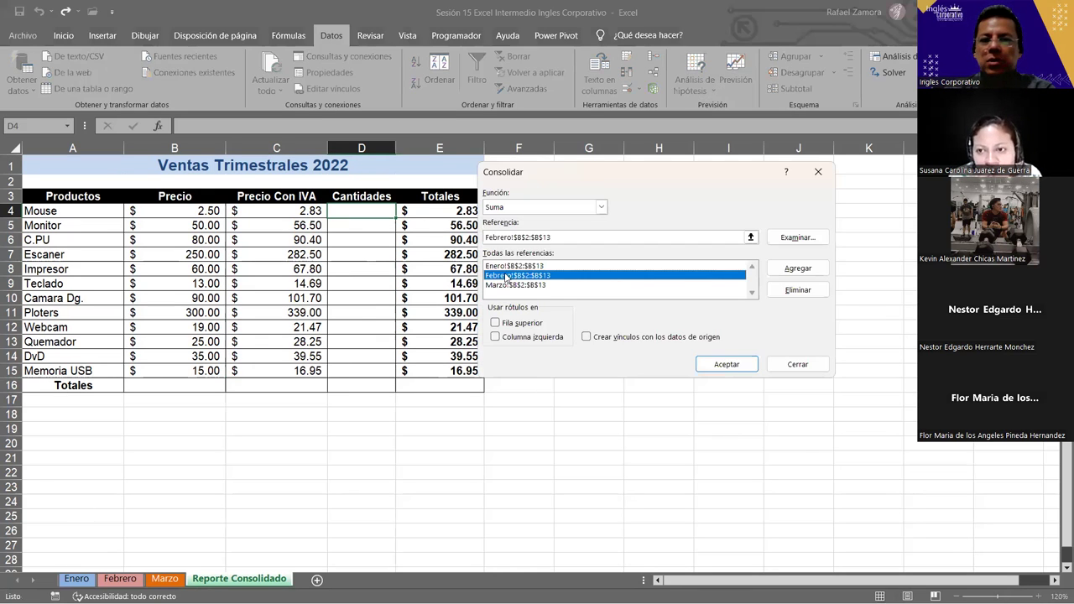
pyautogui.click(590, 266)
pyautogui.click(791, 289)
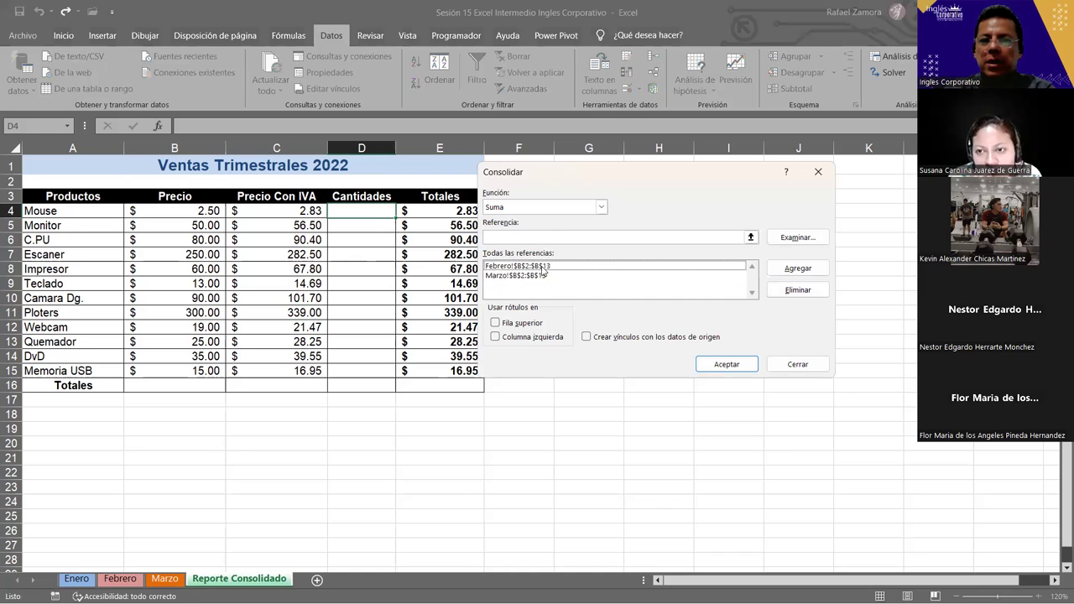
pyautogui.click(780, 291)
pyautogui.click(625, 266)
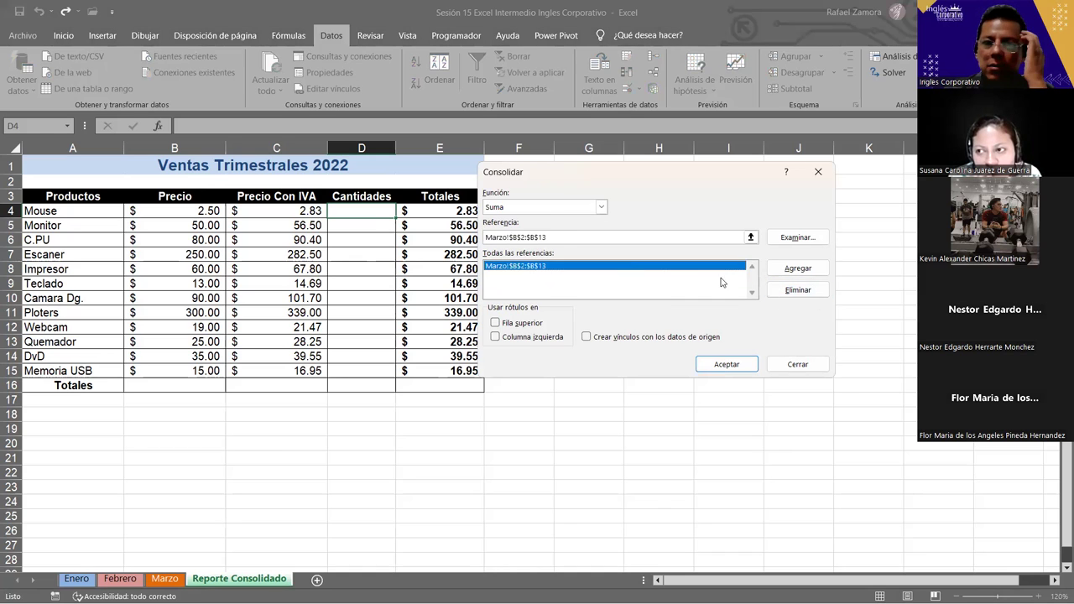
pyautogui.click(796, 291)
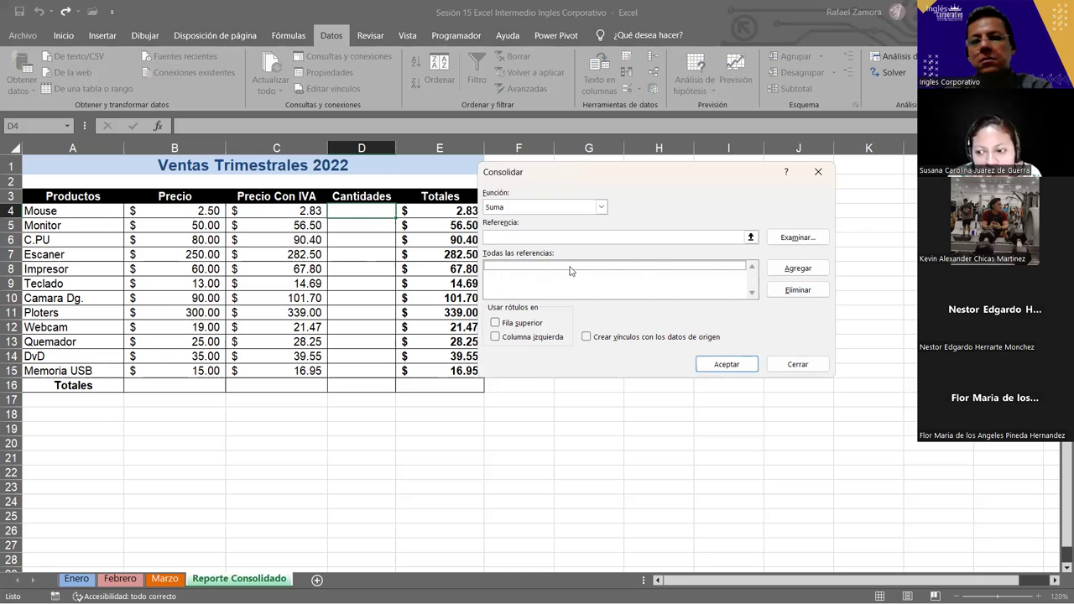
# Add the B2:B13 quantity ranges of Enero, Febrero and Marzo and run the Suma consolidation.
pyautogui.click(740, 238)
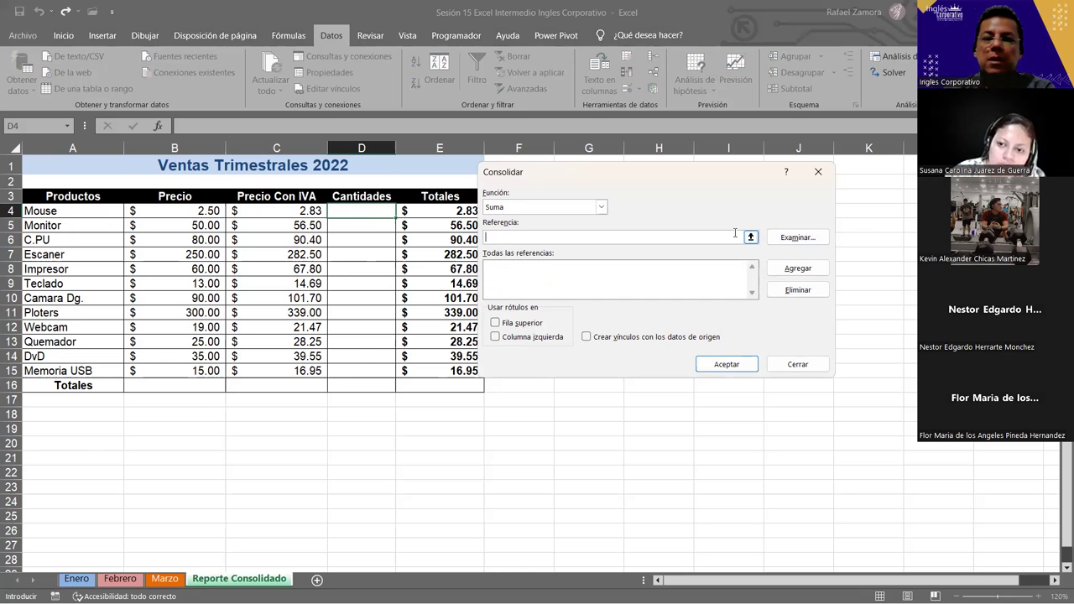
pyautogui.click(77, 579)
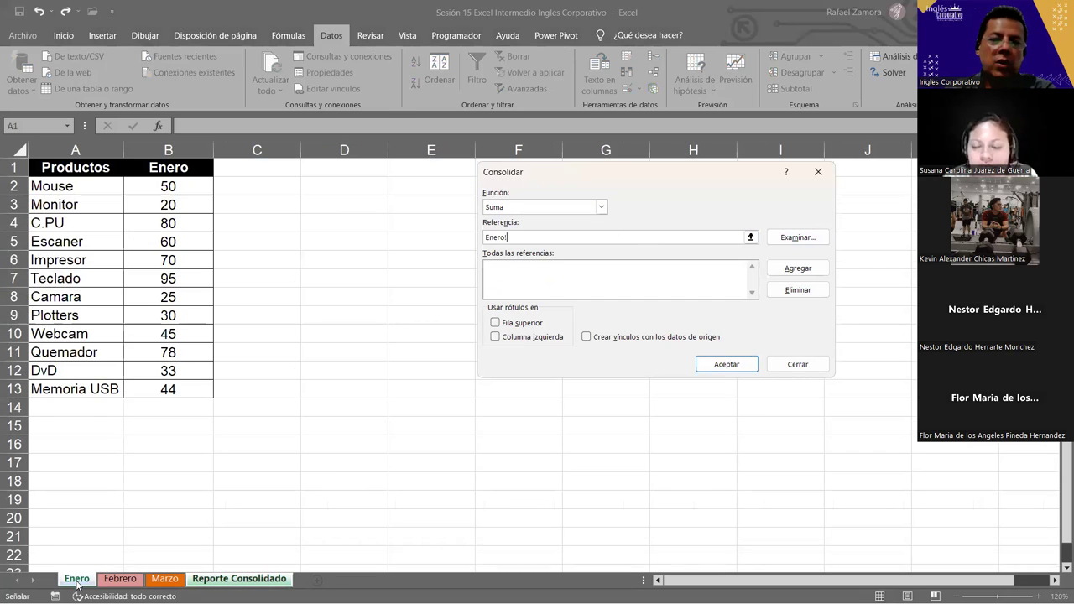
pyautogui.moveTo(168, 186); pyautogui.dragTo(178, 394)
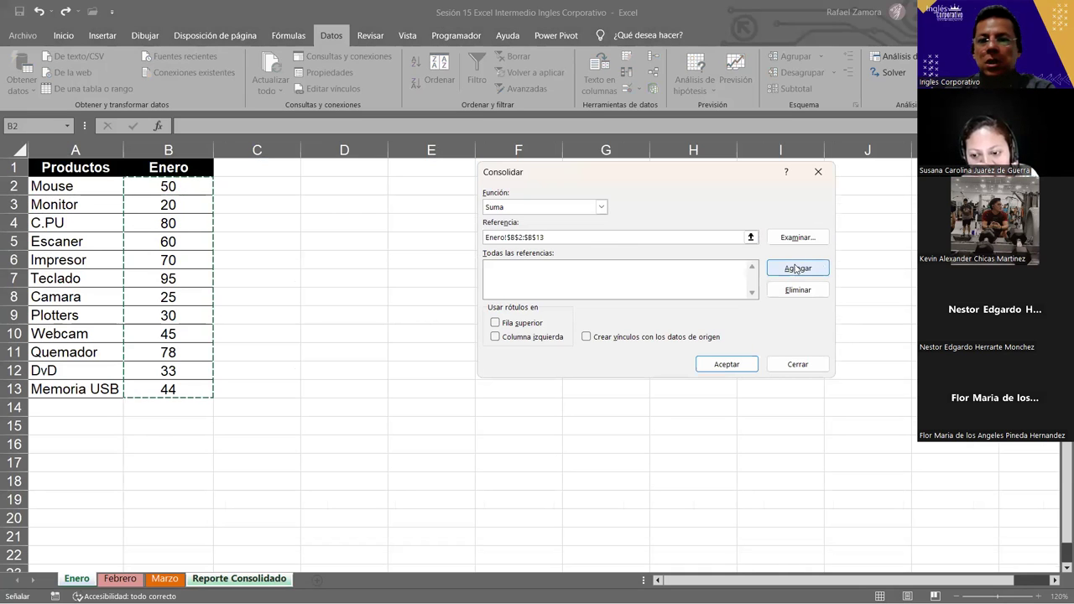
pyautogui.click(798, 268)
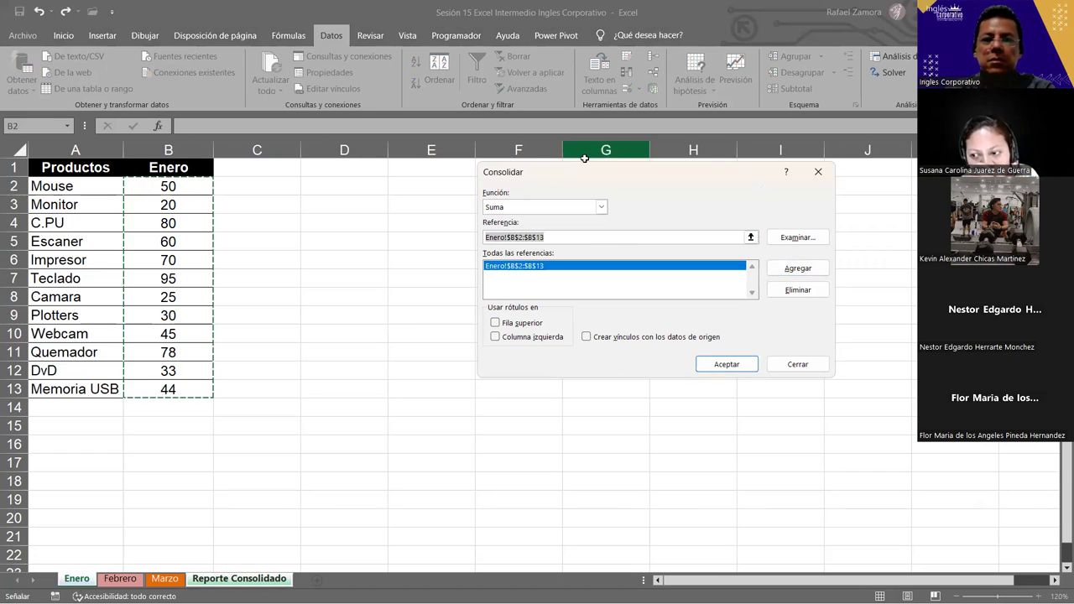
pyautogui.click(120, 578)
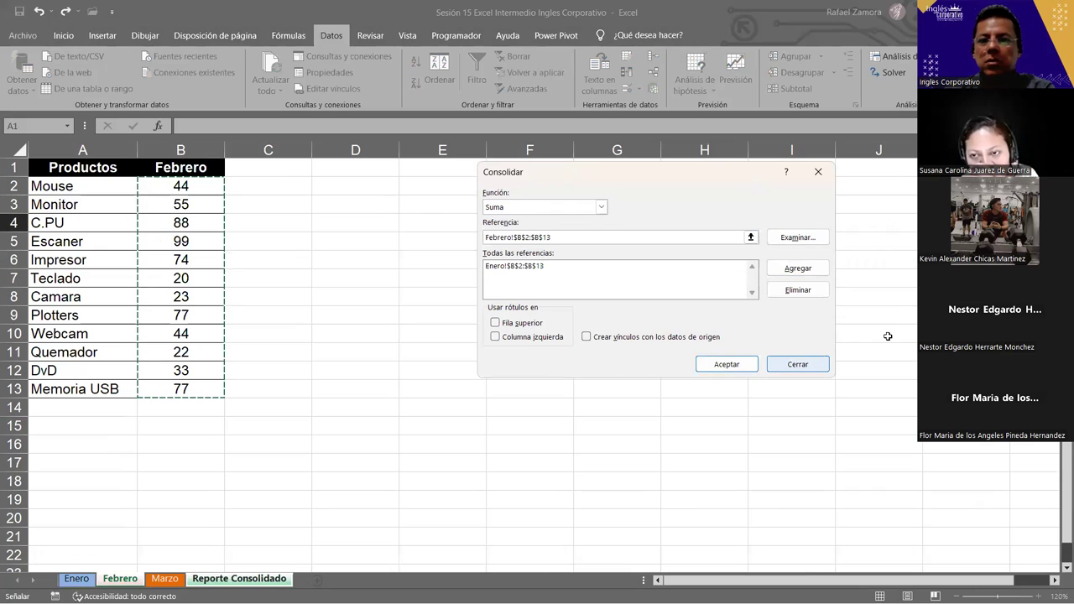
pyautogui.click(798, 269)
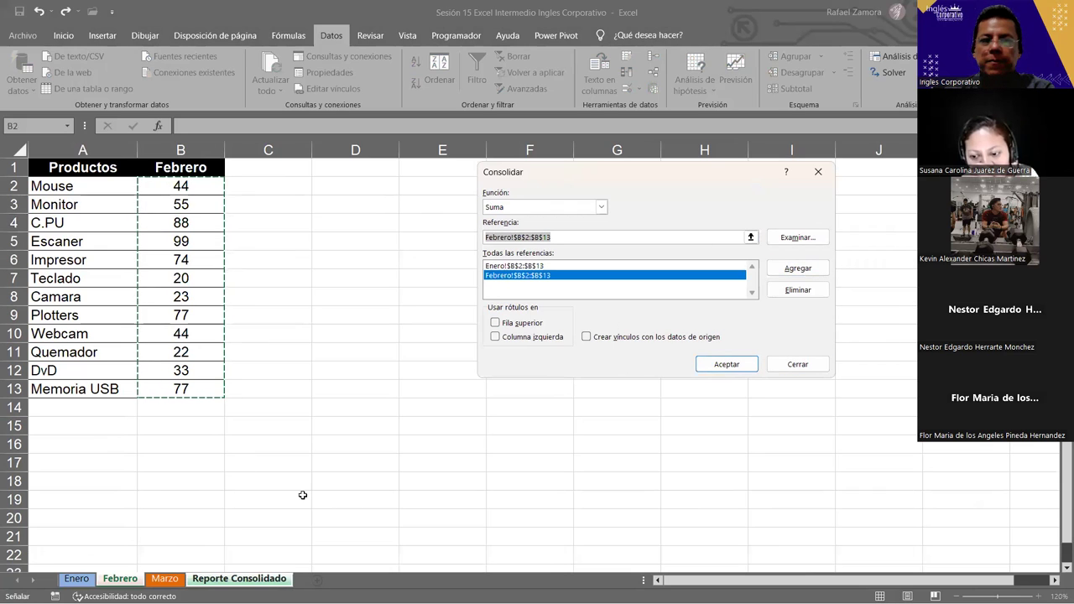
pyautogui.click(165, 578)
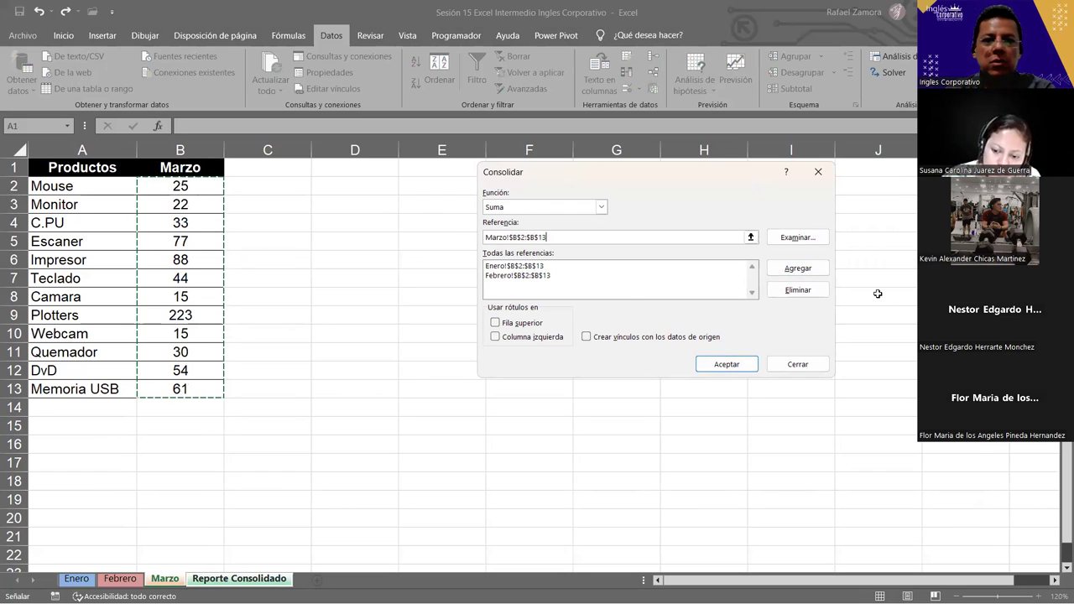
pyautogui.click(813, 269)
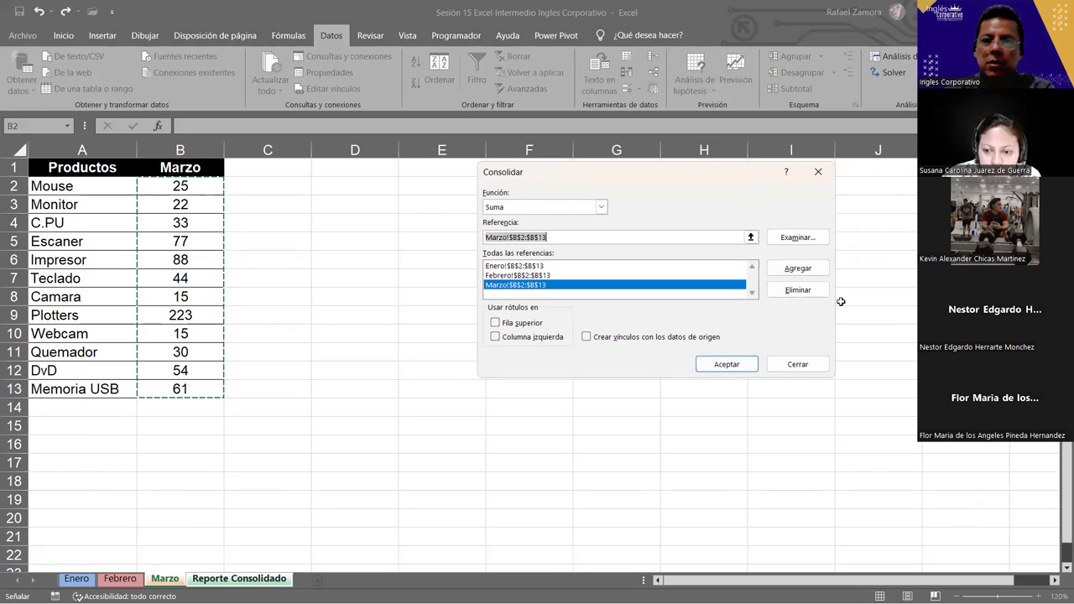
pyautogui.click(730, 363)
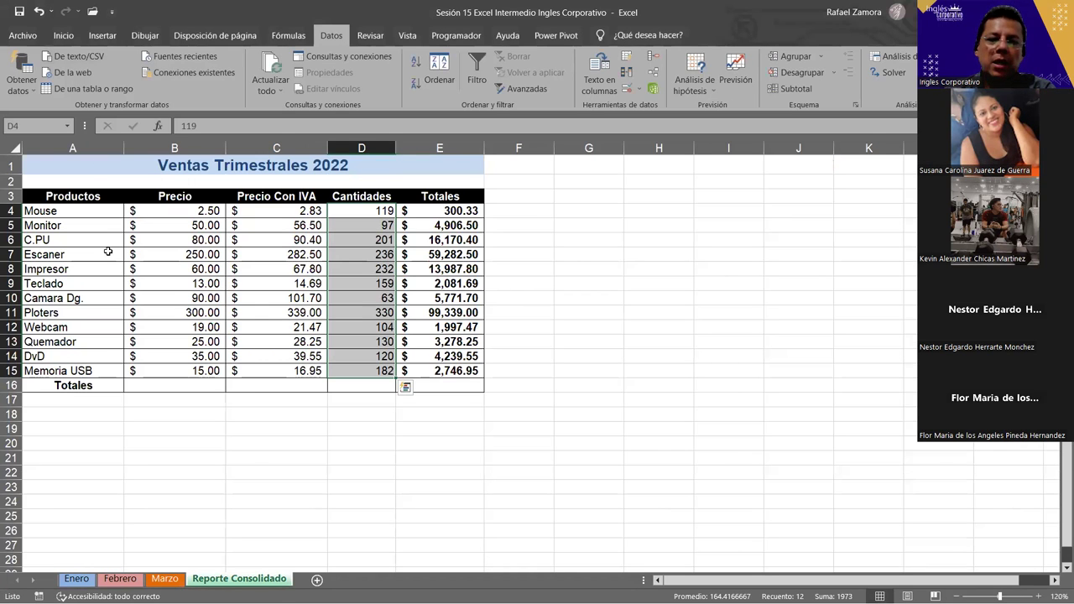
# Centre the consolidated quantities in D4:D15.
pyautogui.click(63, 35)
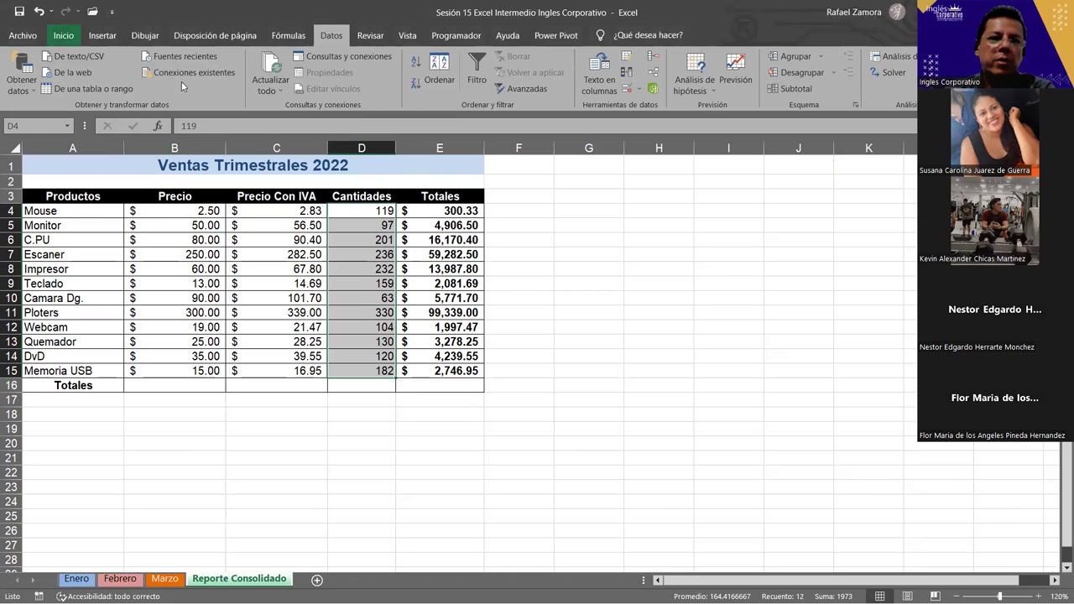
pyautogui.click(309, 81)
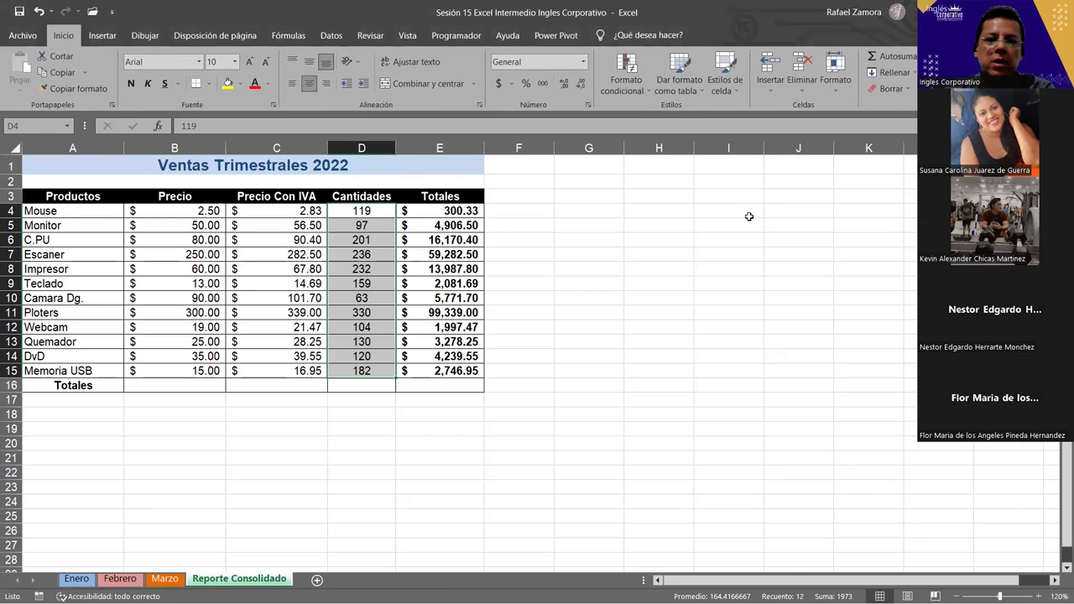
pyautogui.click(704, 272)
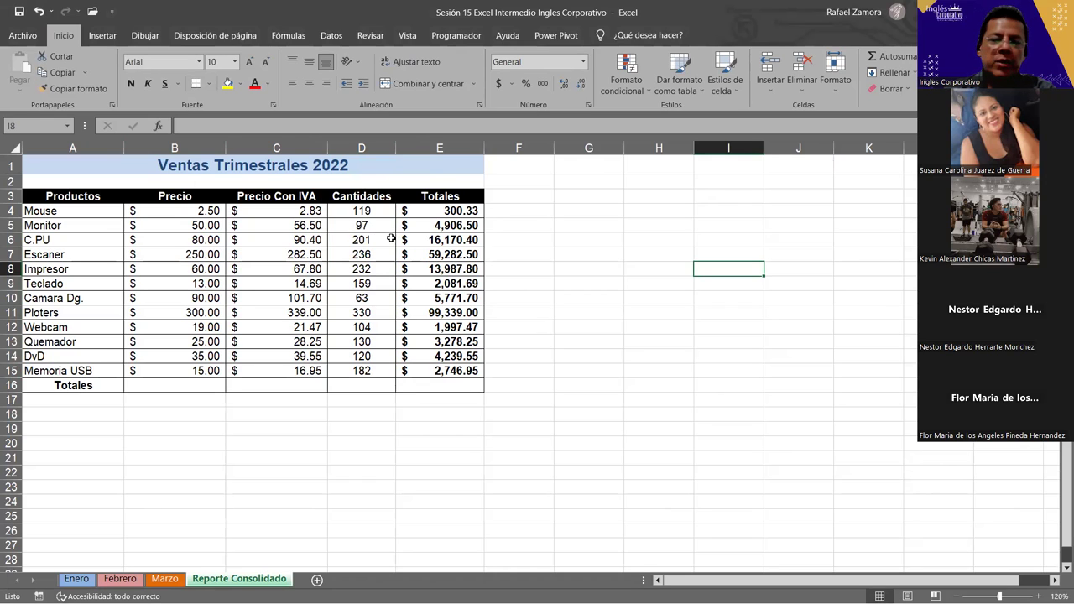
# Inspect the C4 and C5 IVA formulas, the Monitor and Webcam values, and E6's total.
pyautogui.click(307, 210)
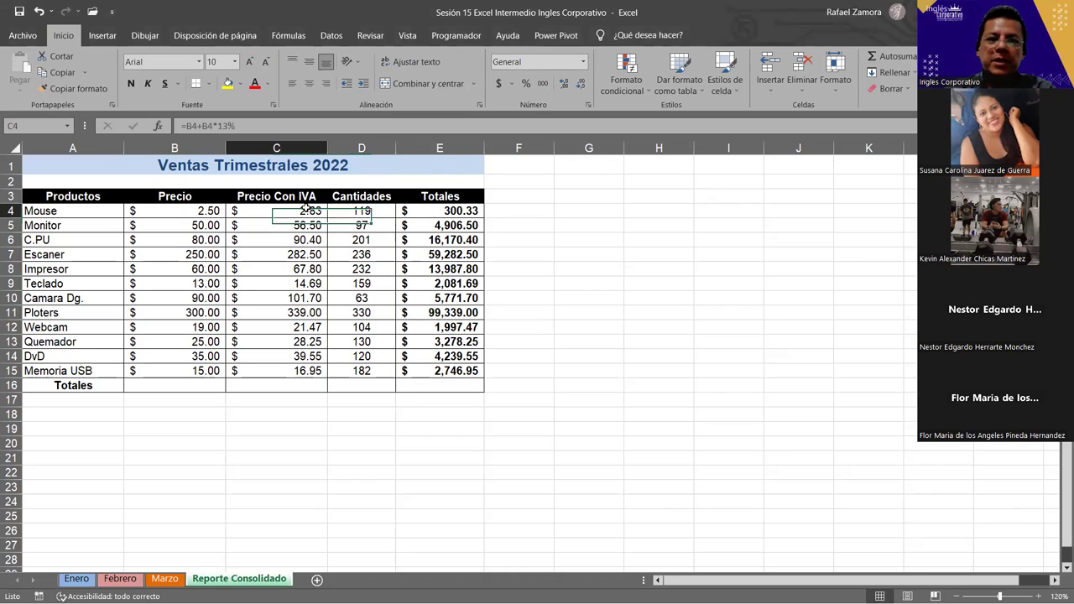
pyautogui.click(165, 227)
pyautogui.click(172, 325)
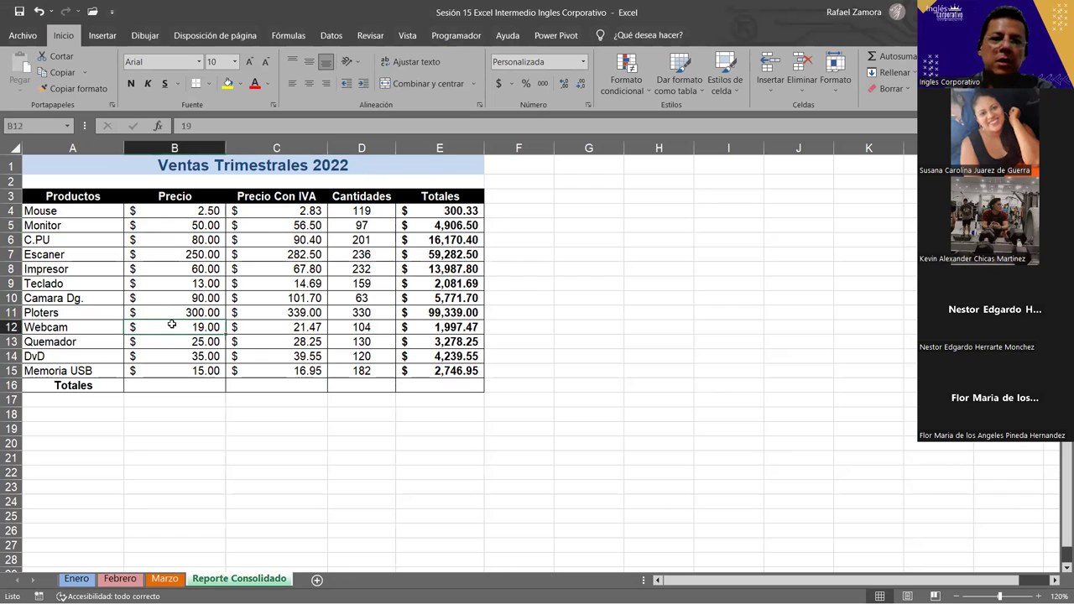
pyautogui.click(331, 225)
pyautogui.click(298, 224)
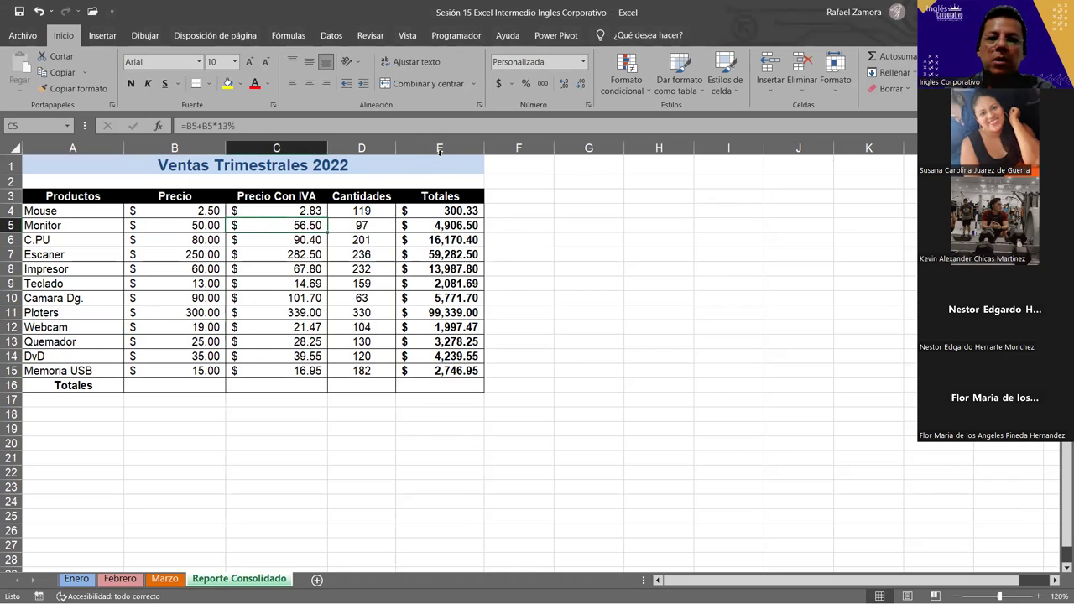
pyautogui.click(472, 239)
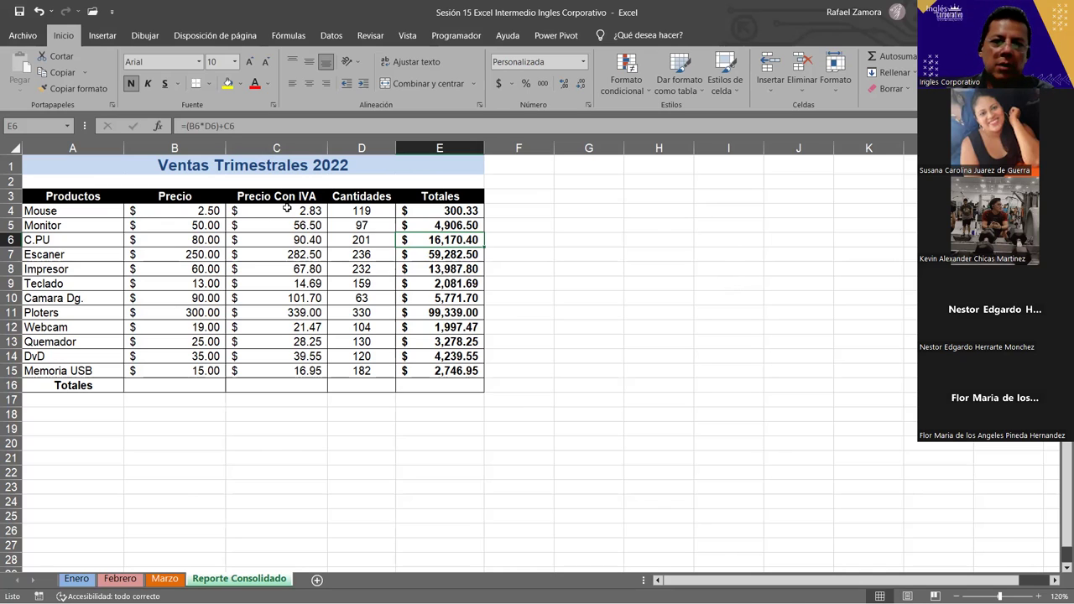
# Clear the price, quantity and total cells in C4:F17.
pyautogui.moveTo(285, 209); pyautogui.dragTo(488, 396)
pyautogui.press('Delete')
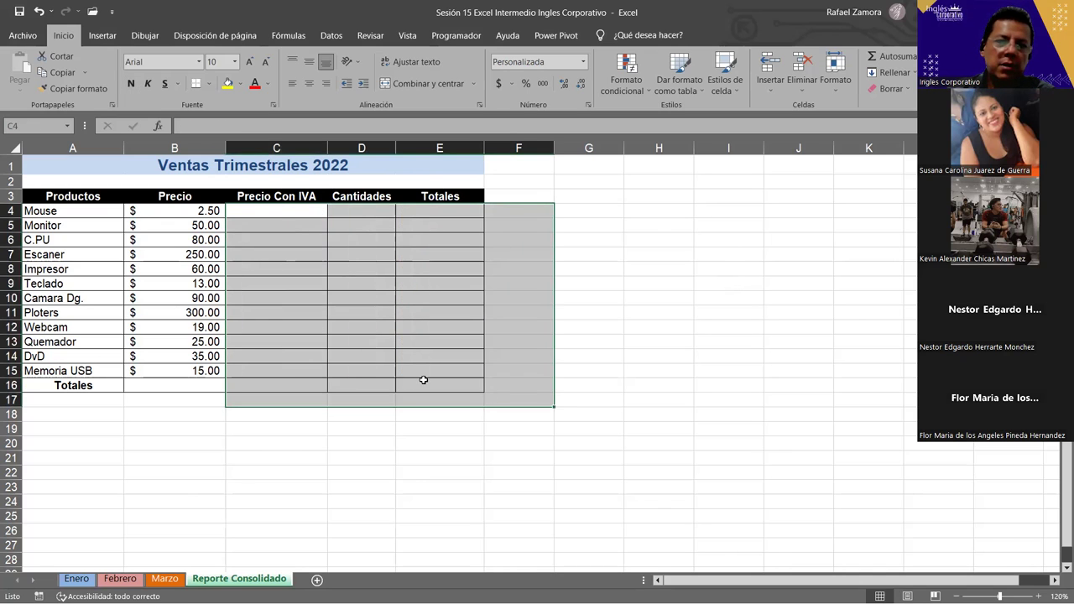
pyautogui.click(361, 283)
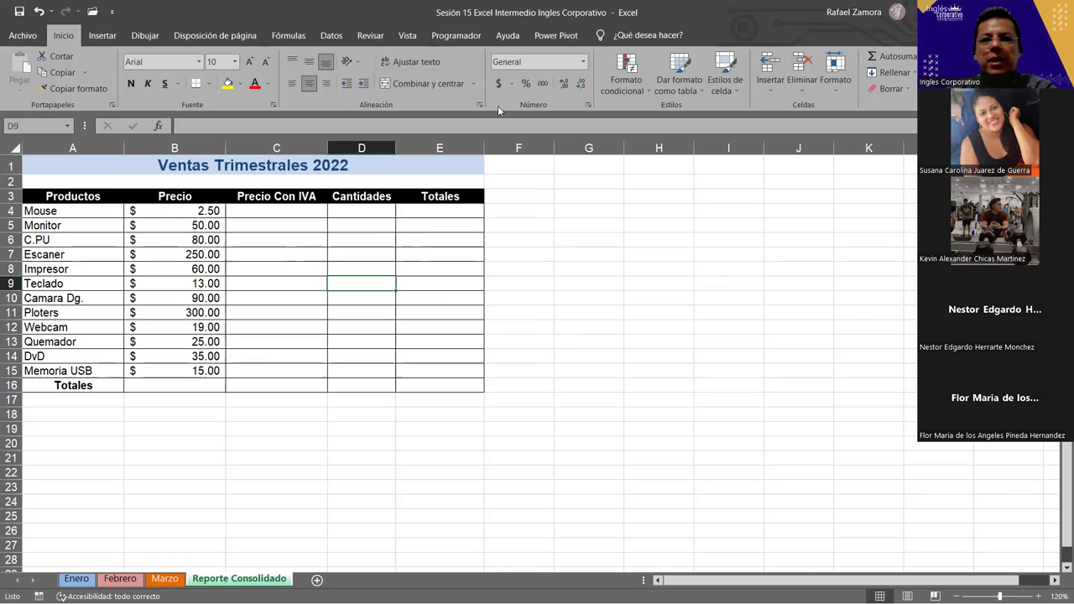
# Remove all Enero, Febrero and Marzo references from Consolidar and dismiss the resulting error.
pyautogui.click(338, 35)
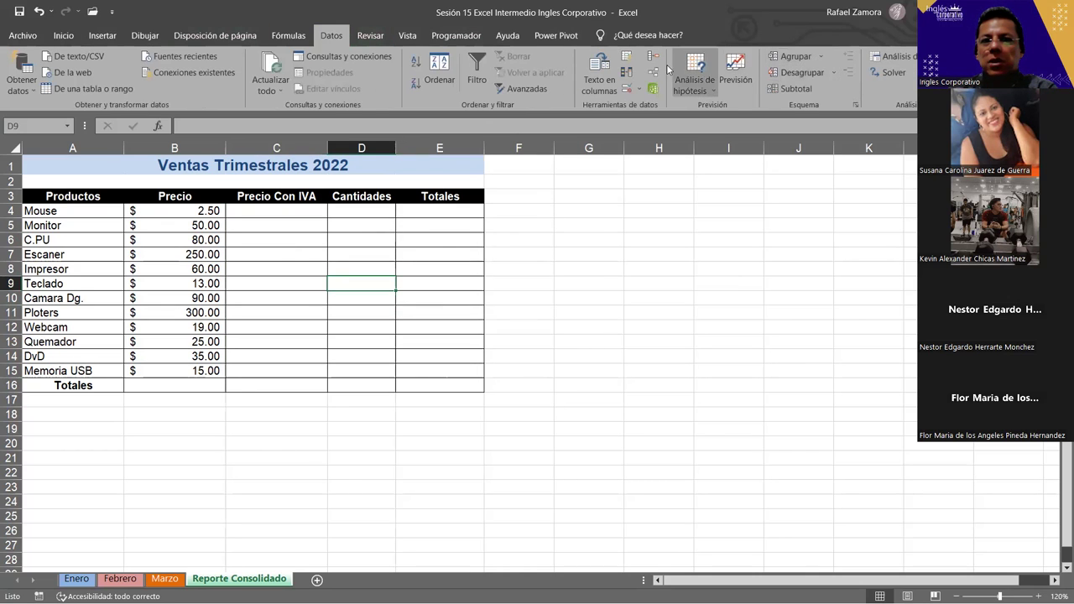
pyautogui.click(654, 56)
pyautogui.click(547, 266)
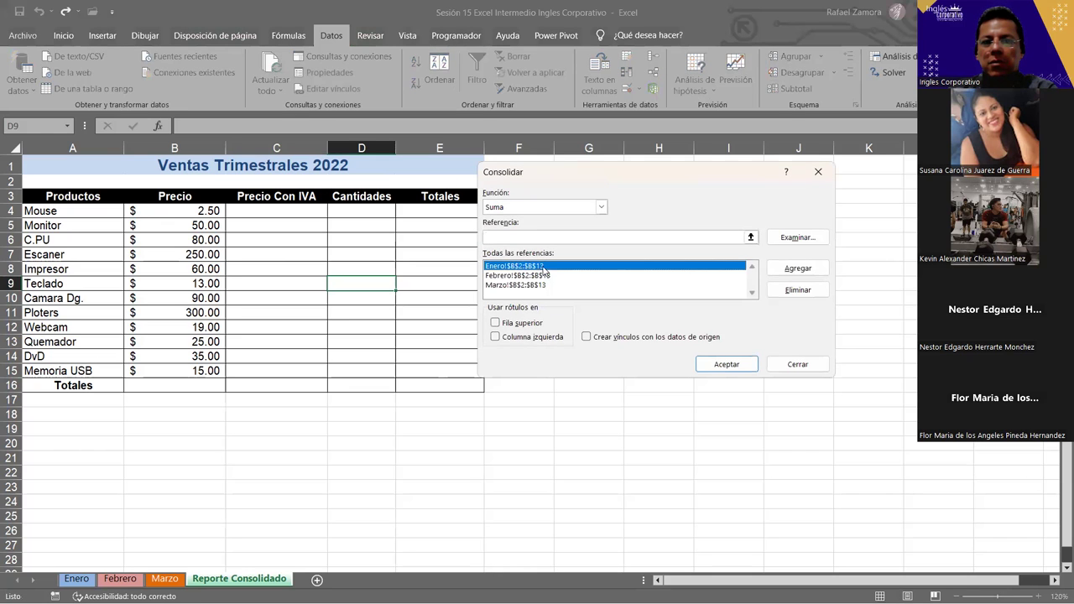
pyautogui.click(795, 290)
pyautogui.click(566, 267)
pyautogui.click(796, 290)
pyautogui.click(606, 266)
pyautogui.click(795, 291)
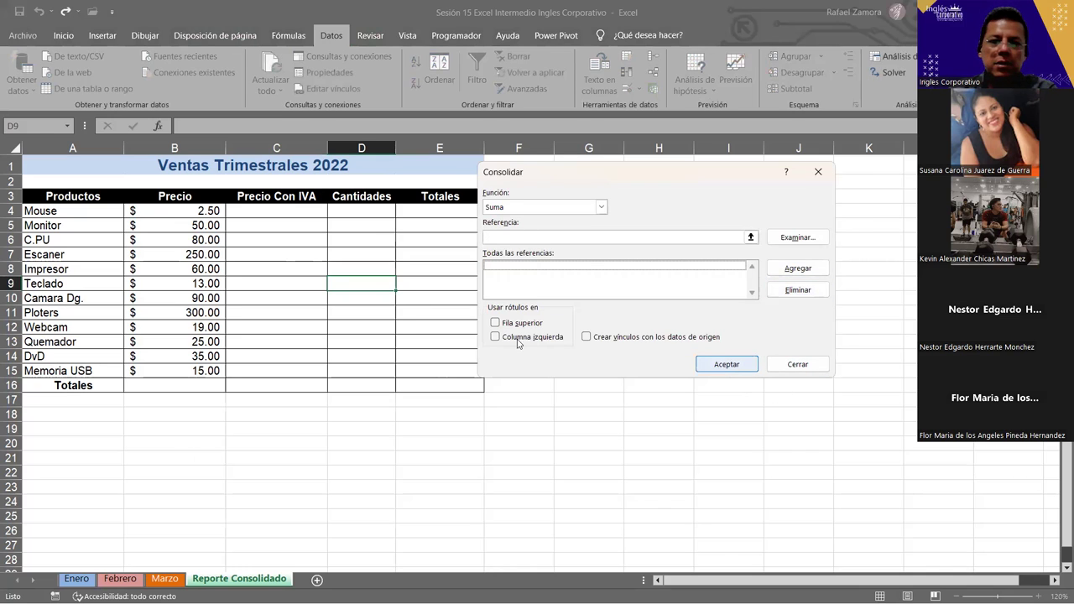
pyautogui.click(720, 362)
pyautogui.click(547, 348)
pyautogui.click(544, 412)
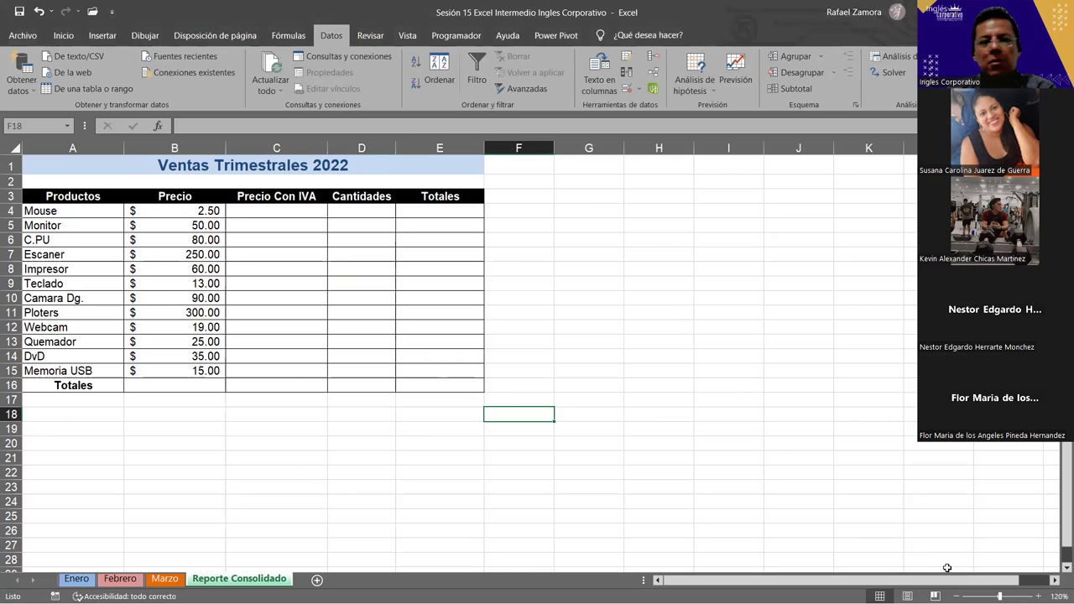
# Enter =B4+B4*13% in C4 to give the Mouse a Precio Con IVA of $2.83.
pyautogui.click(295, 211)
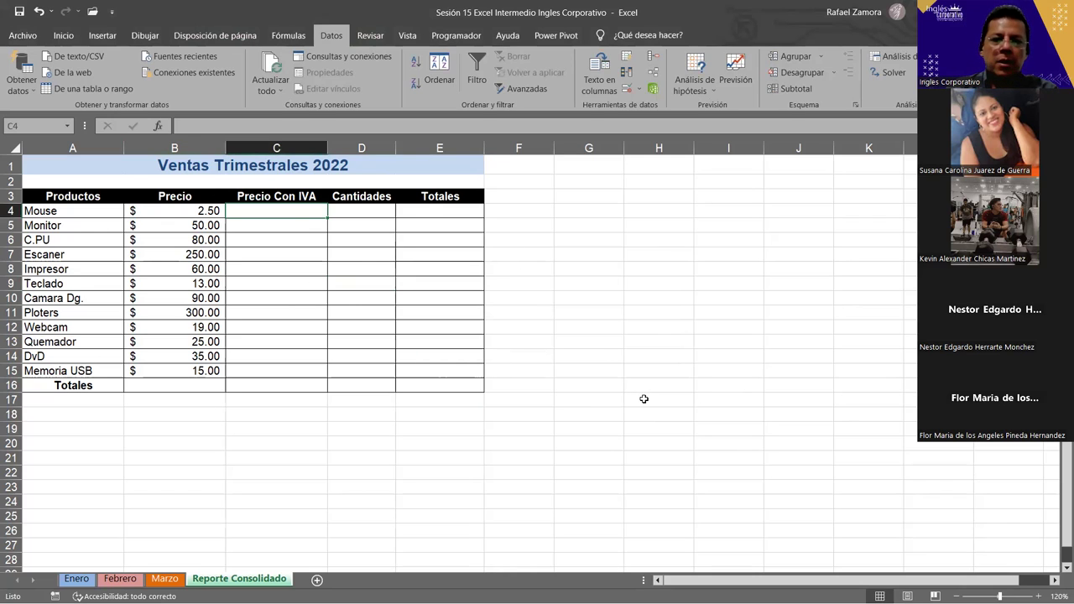
pyautogui.write('=')
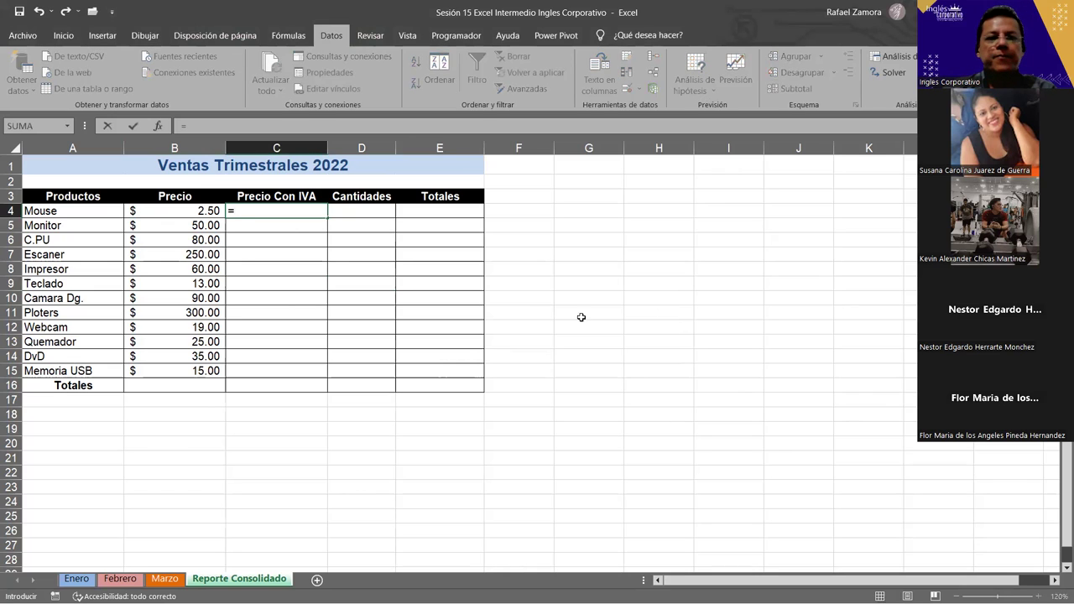
pyautogui.click(203, 214)
pyautogui.write('*')
pyautogui.click(203, 213)
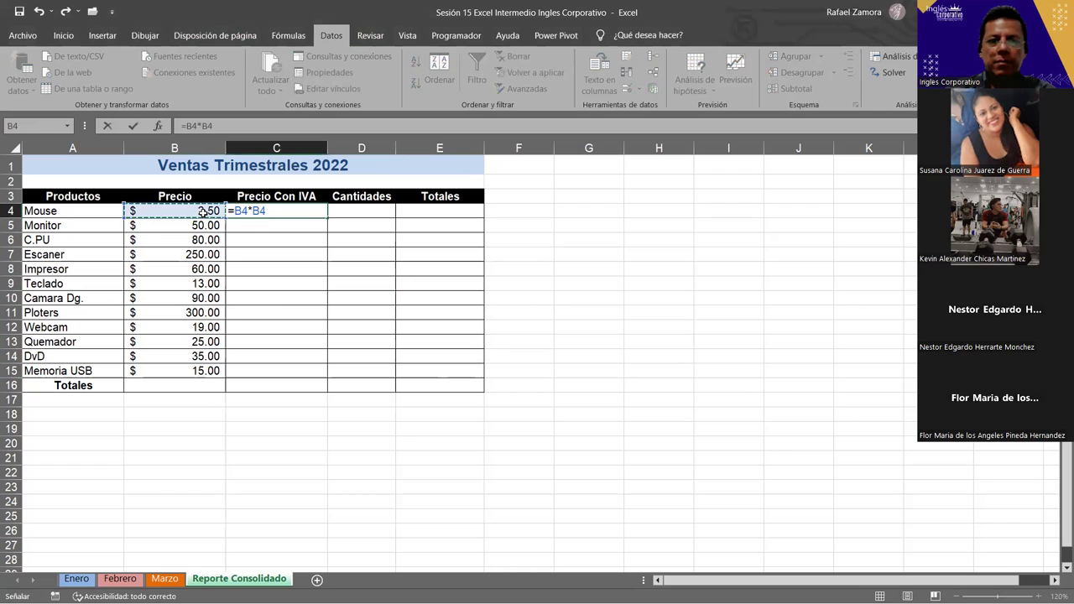
pyautogui.press('BackSpace')
pyautogui.press('BackSpace')
pyautogui.press('BackSpace')
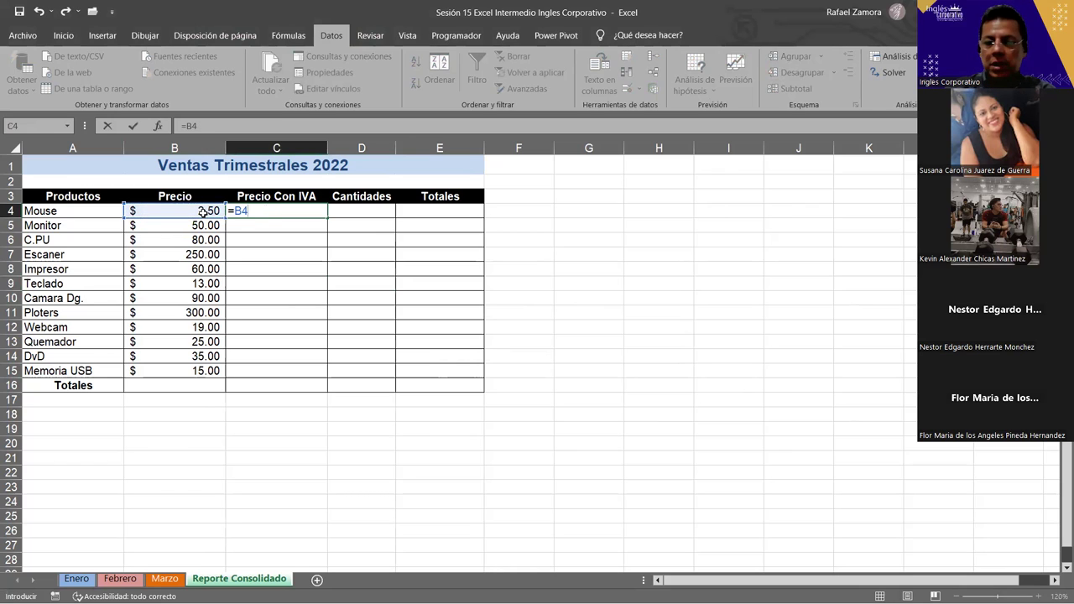
pyautogui.write('+')
pyautogui.click(203, 213)
pyautogui.write('*13$')
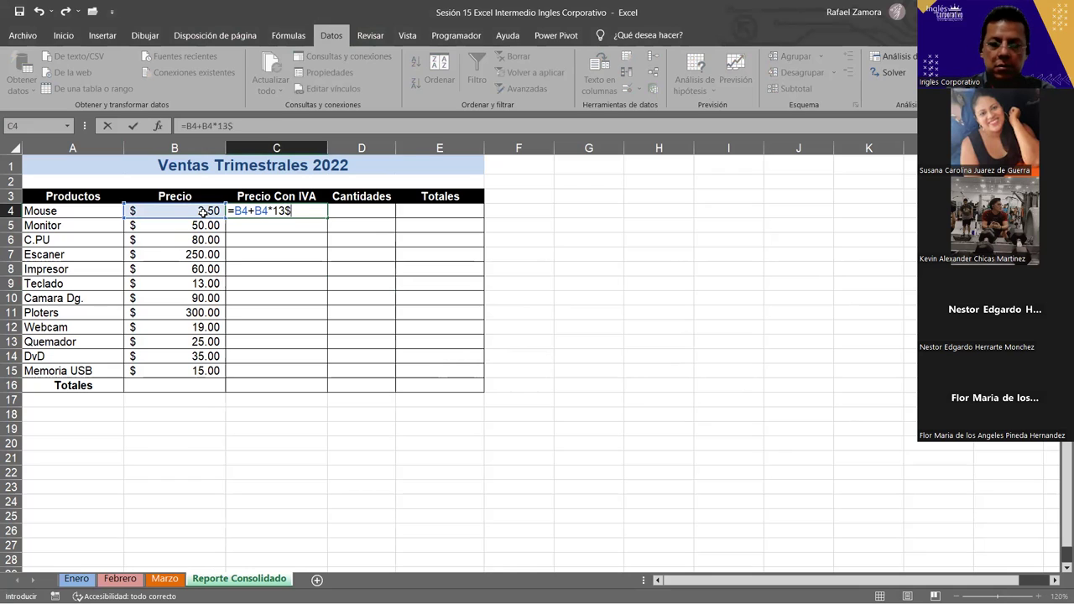
pyautogui.press('BackSpace')
pyautogui.write('%')
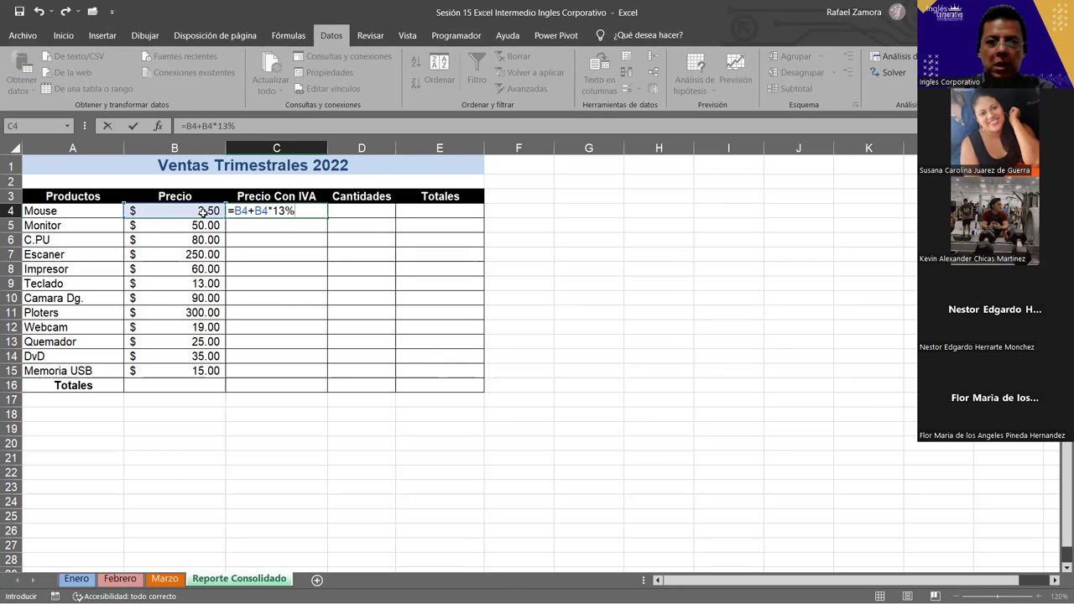
pyautogui.press('Return')
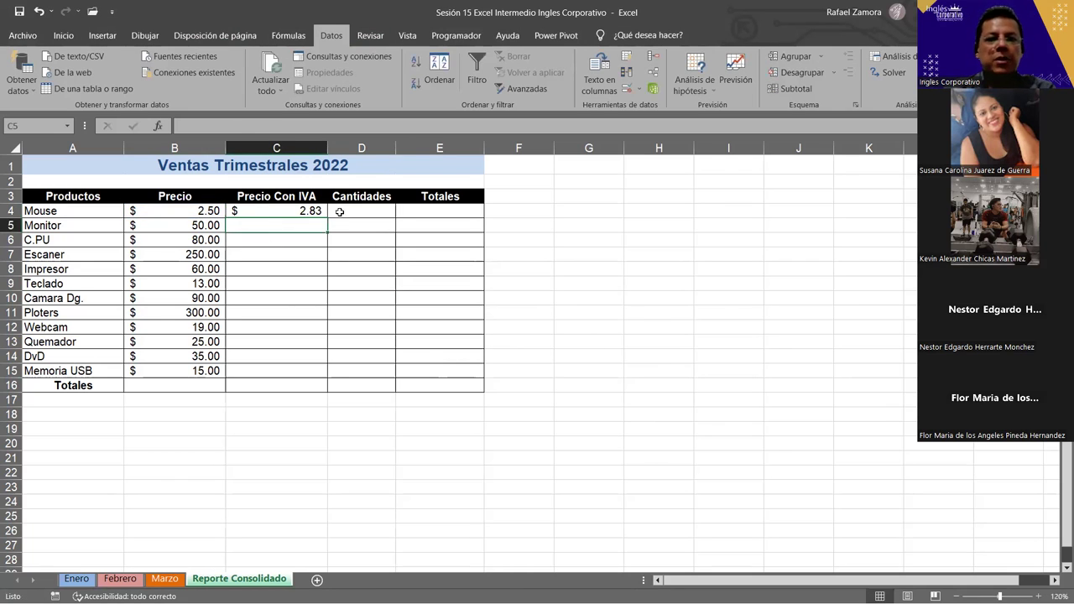
pyautogui.click(460, 211)
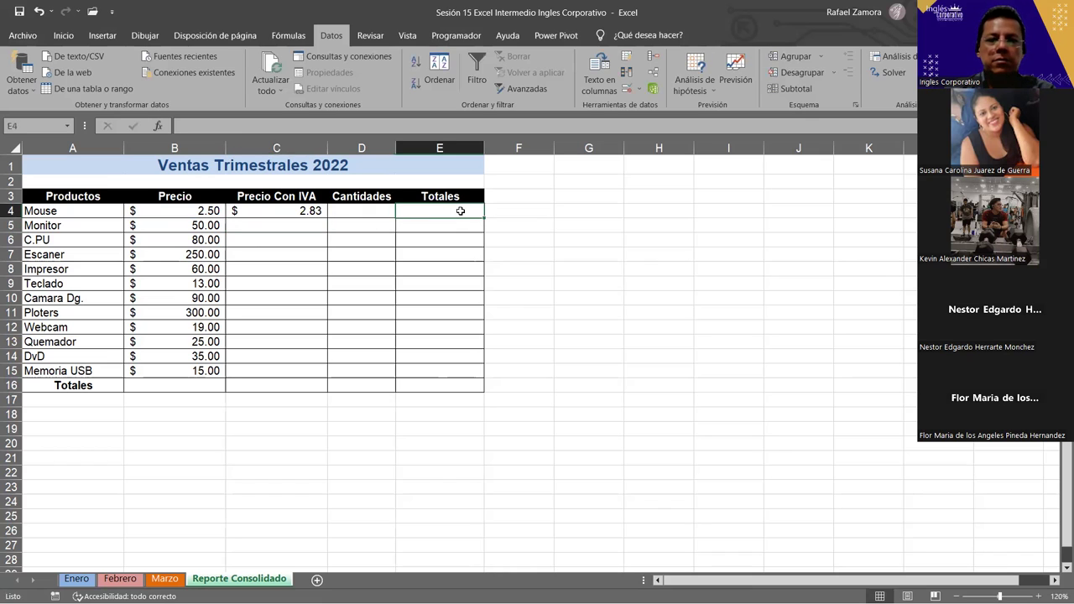
# Enter =(B4+C4)*D4 as the Mouse total in E4.
pyautogui.write('=')
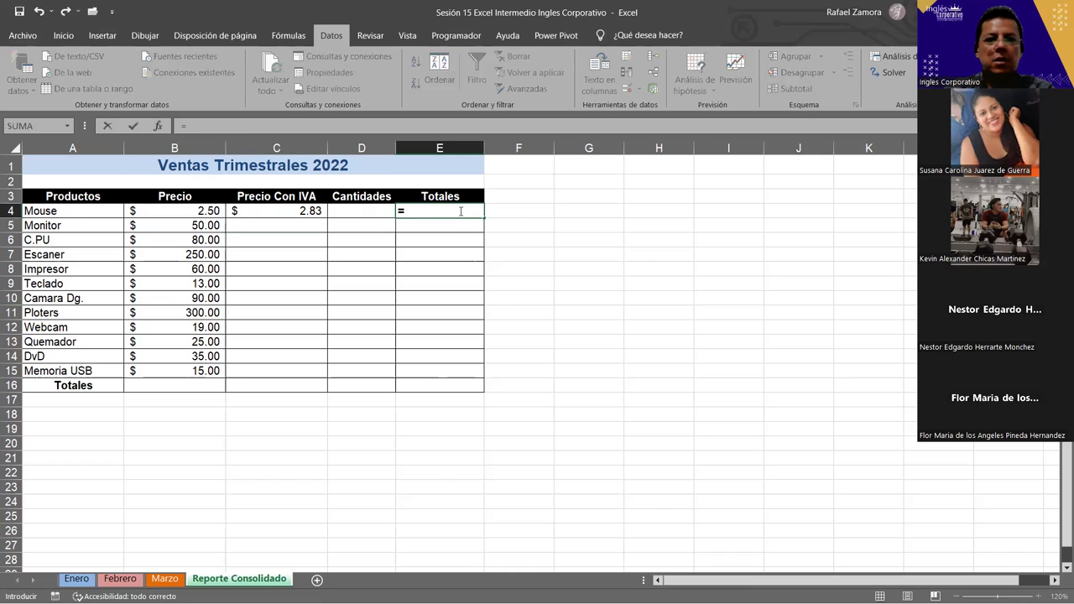
pyautogui.click(189, 215)
pyautogui.write('+')
pyautogui.click(289, 210)
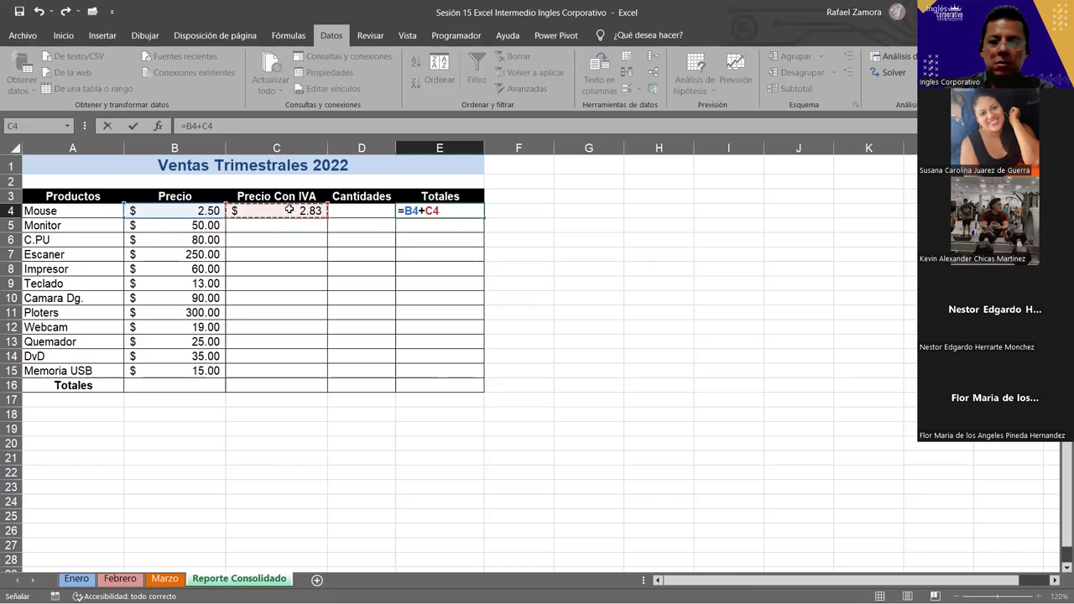
pyautogui.write('*')
pyautogui.click(356, 210)
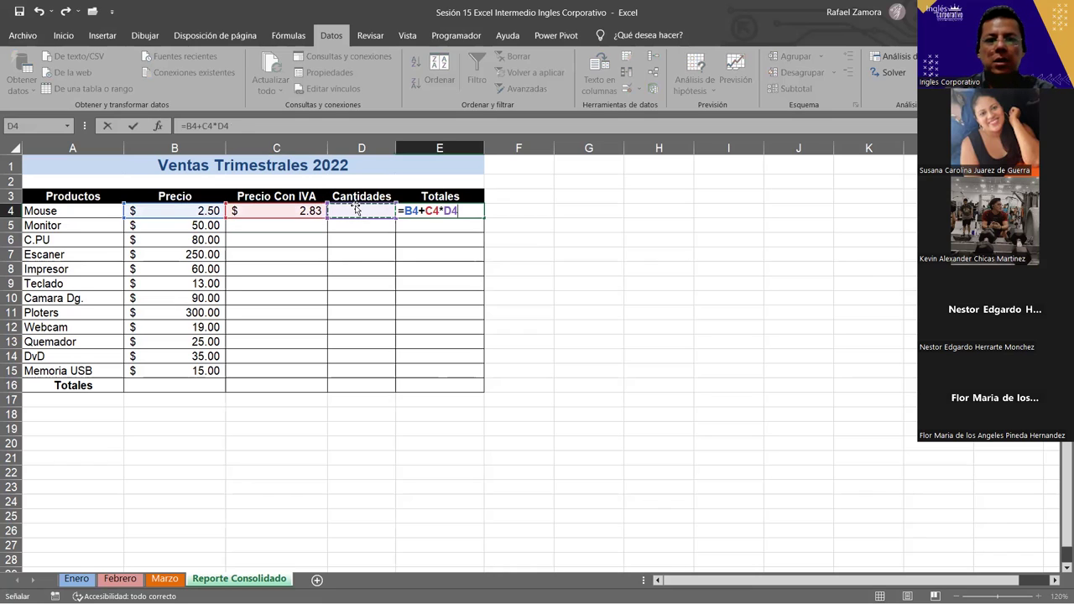
pyautogui.click(405, 211)
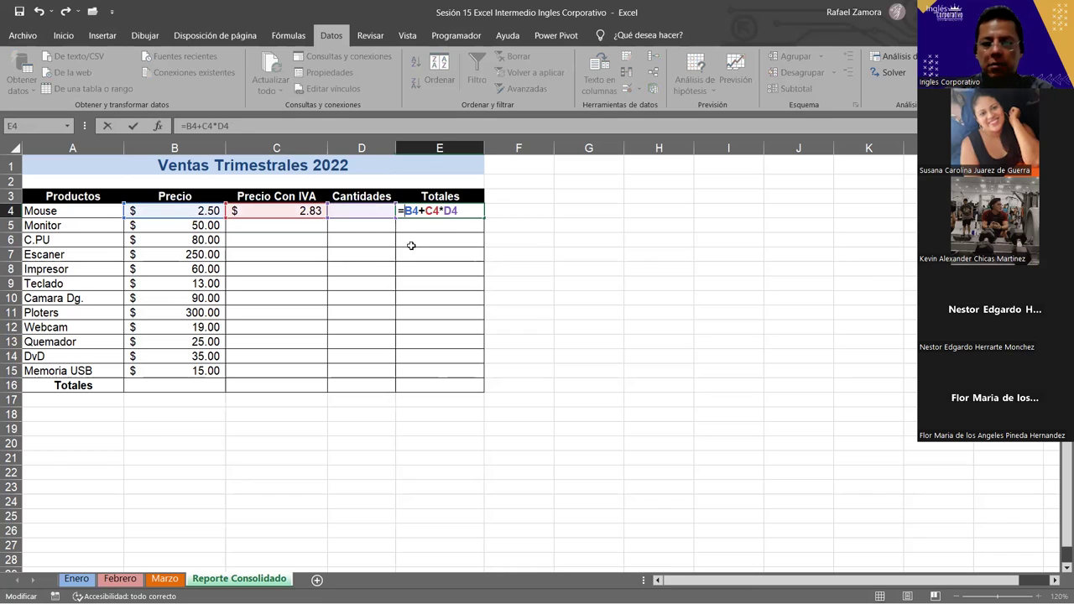
pyautogui.write('(')
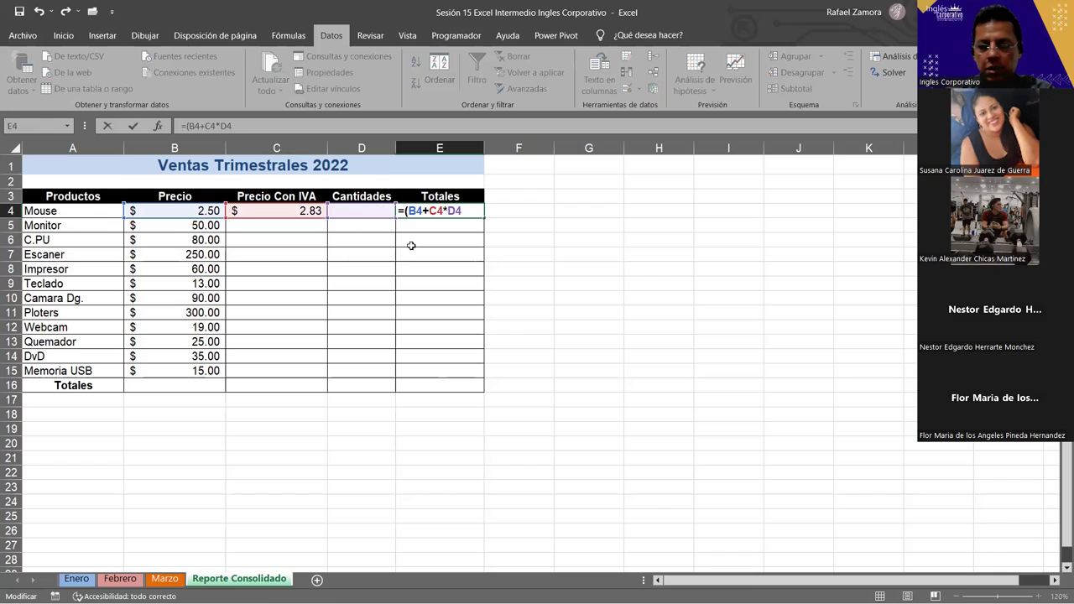
pyautogui.write(')')
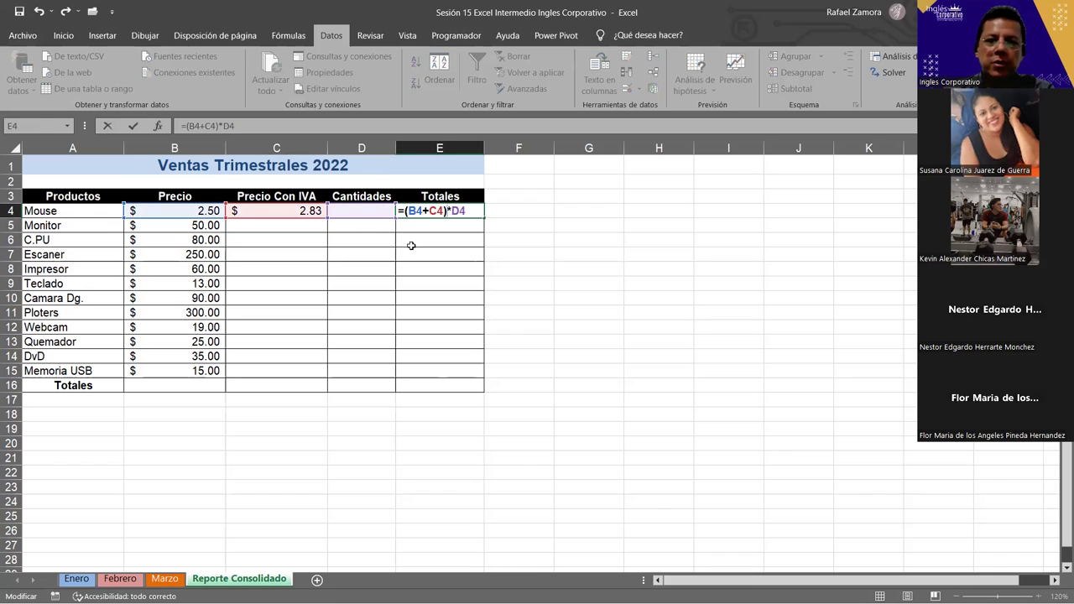
pyautogui.press('Return')
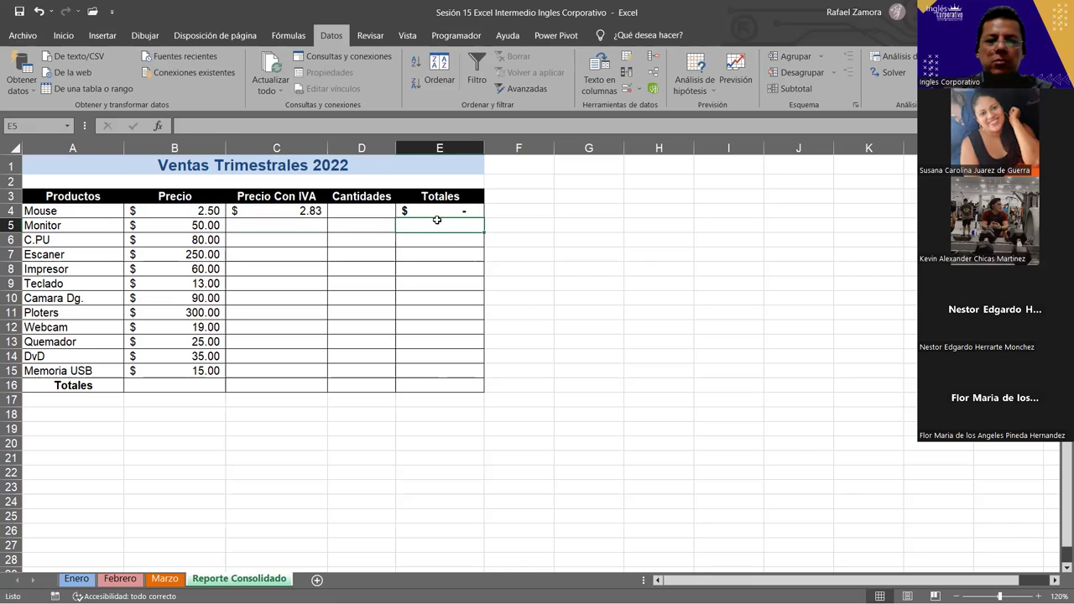
pyautogui.click(438, 212)
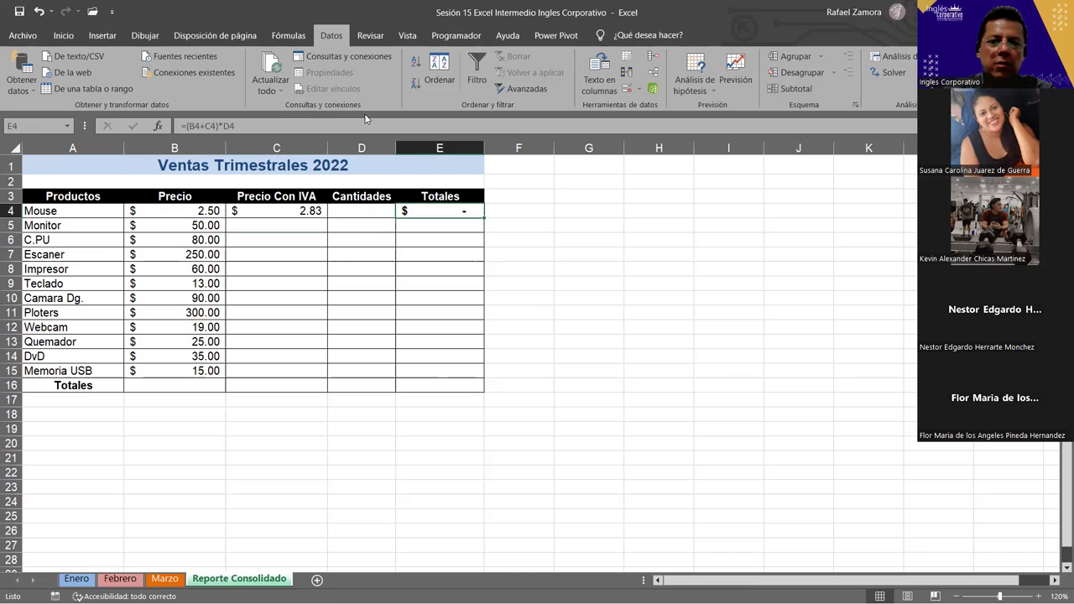
# Test the total with a quantity of 1 in D4, giving $5.33.
pyautogui.click(378, 211)
pyautogui.write('1')
pyautogui.press('Return')
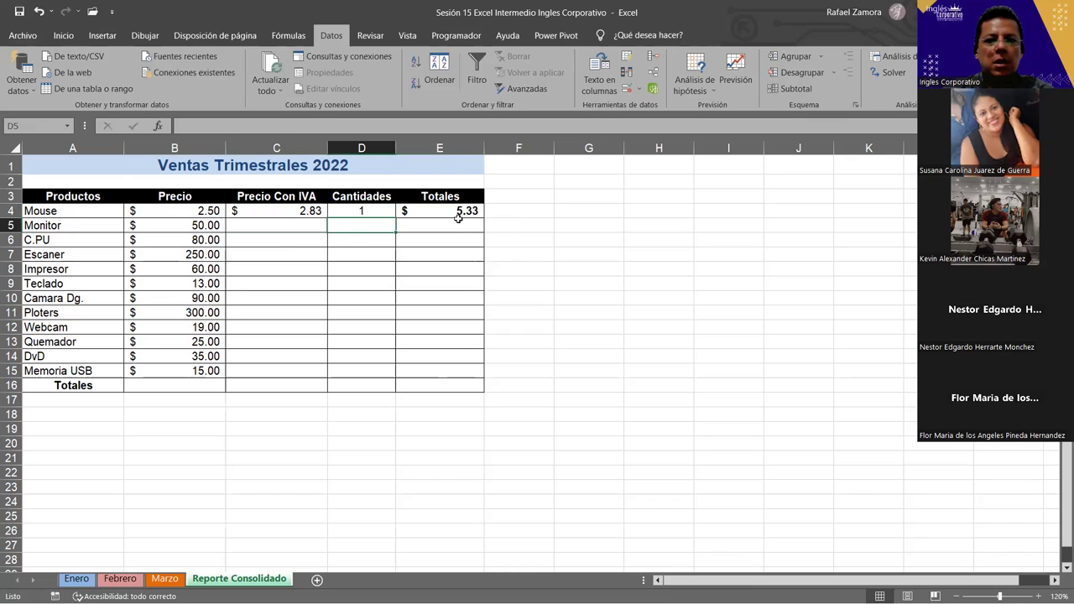
pyautogui.click(460, 213)
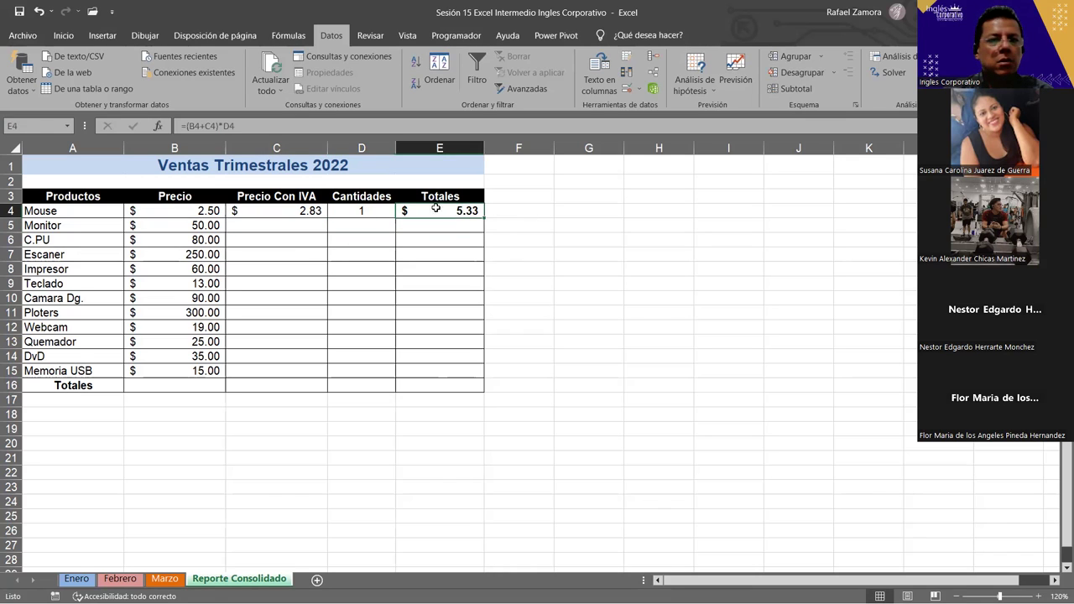
# Simplify the E4 total formula to =C4*D4.
pyautogui.doubleClick(475, 211)
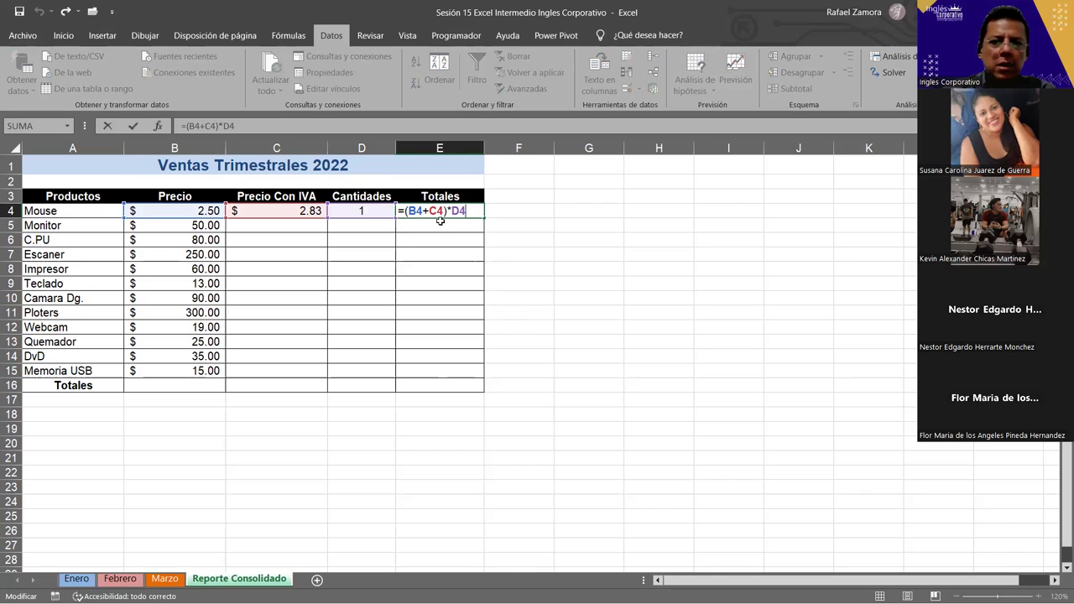
pyautogui.moveTo(444, 211); pyautogui.dragTo(409, 212)
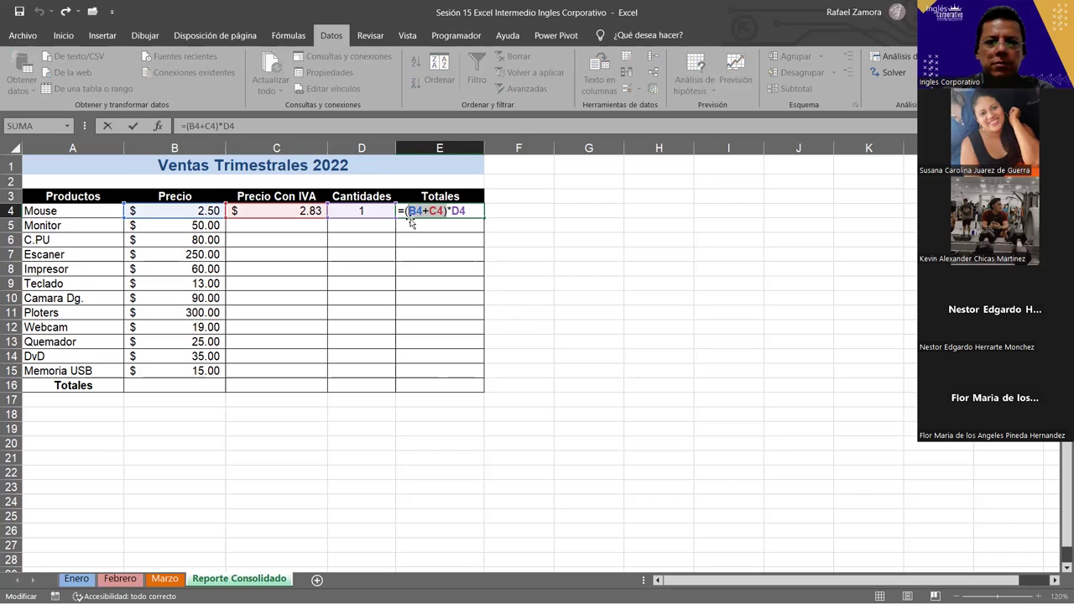
pyautogui.press('Left')
pyautogui.press('BackSpace')
pyautogui.press('Delete')
pyautogui.press('Delete')
pyautogui.press('Delete')
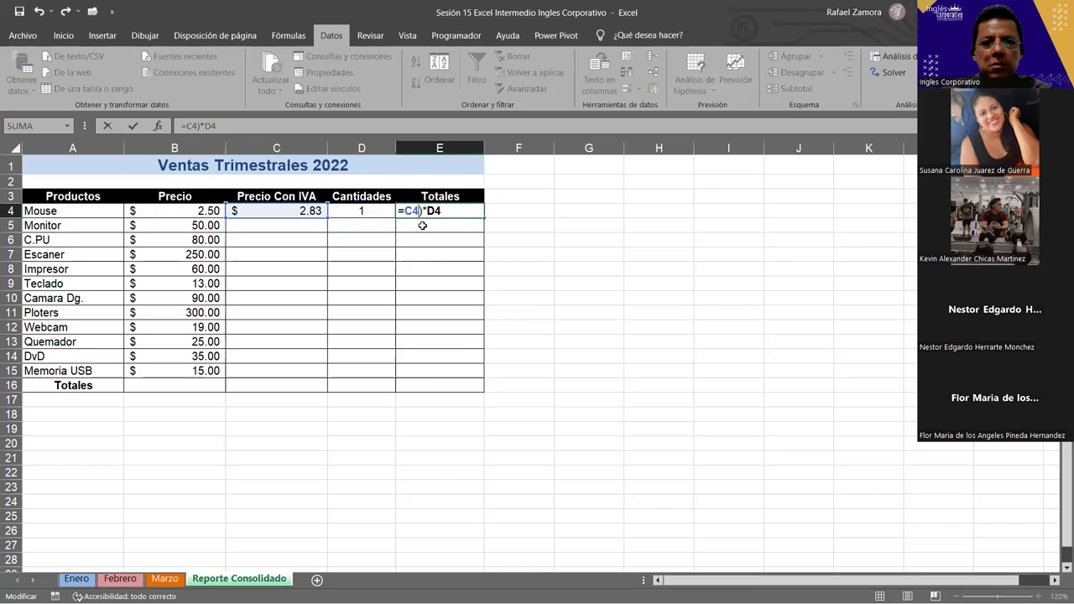
pyautogui.press('Delete')
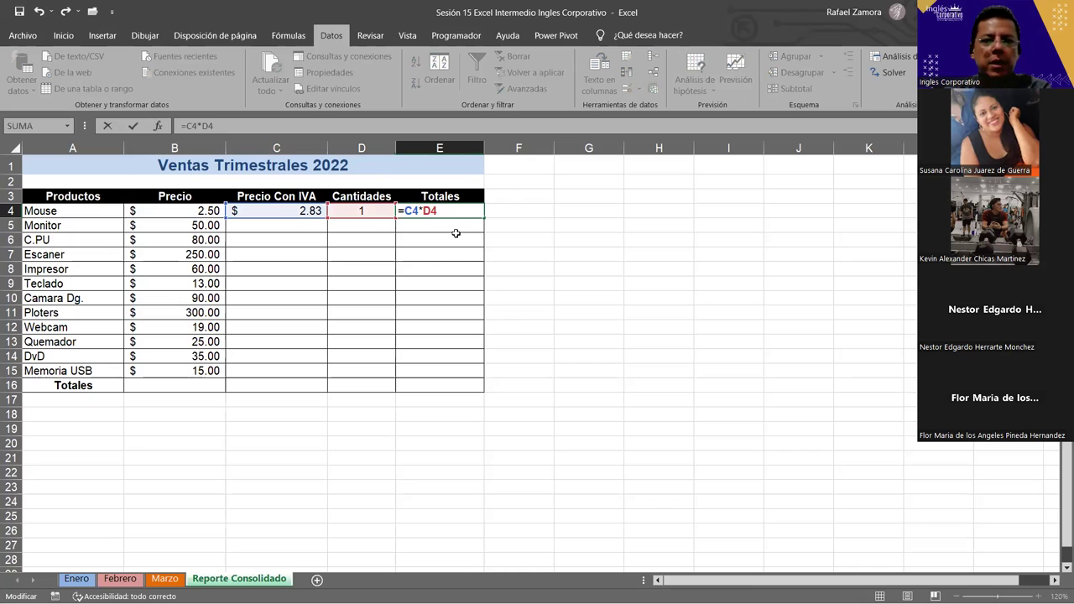
pyautogui.press('Return')
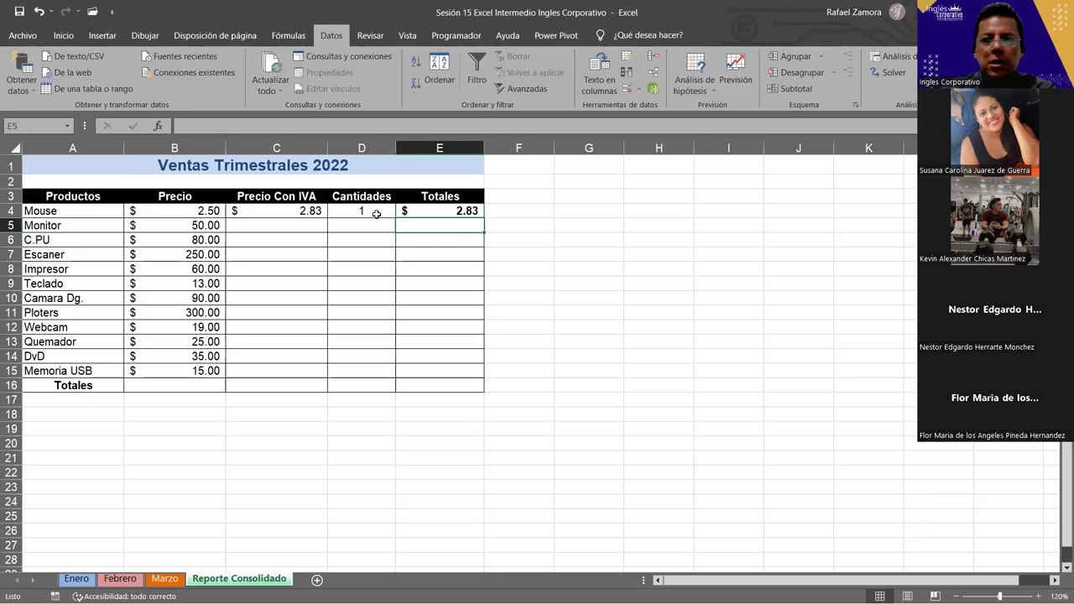
# Clear the test quantity from D4 and review the C4 and E4 formulas.
pyautogui.click(375, 213)
pyautogui.press('Delete')
pyautogui.click(441, 300)
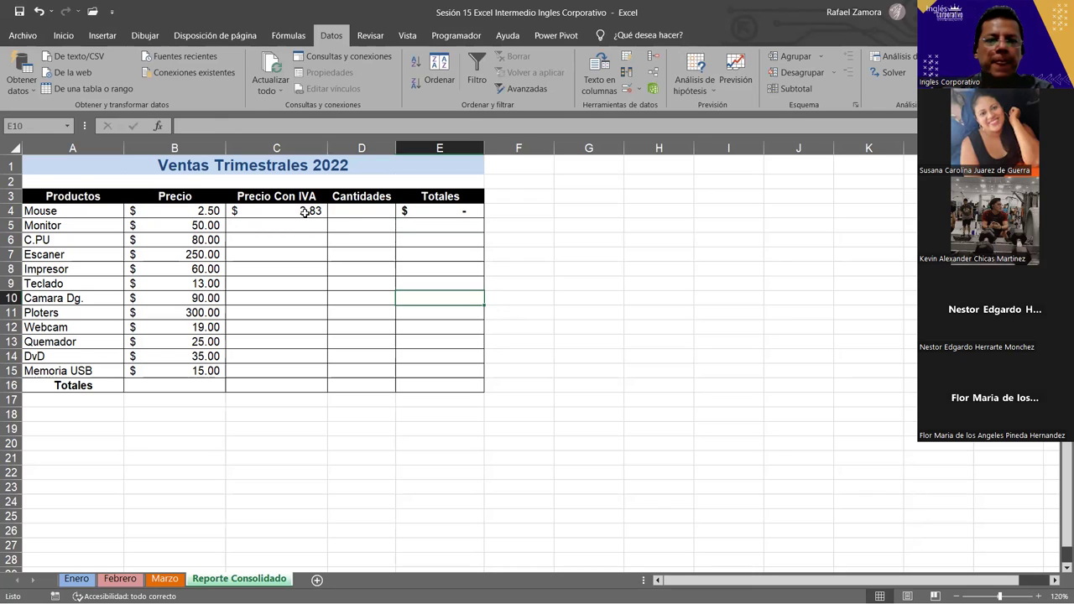
pyautogui.doubleClick(304, 212)
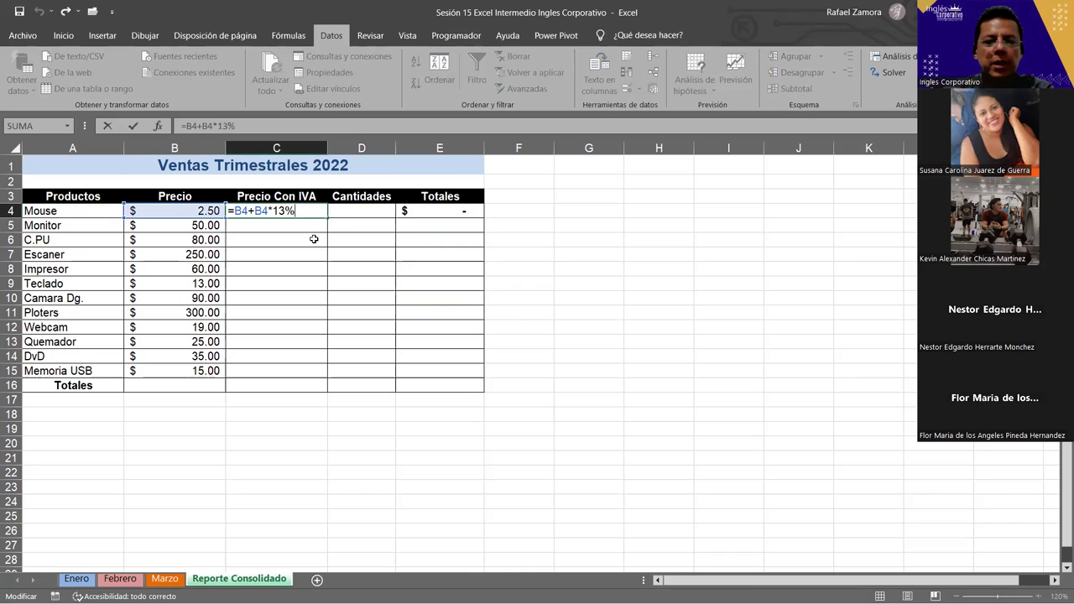
pyautogui.click(467, 211)
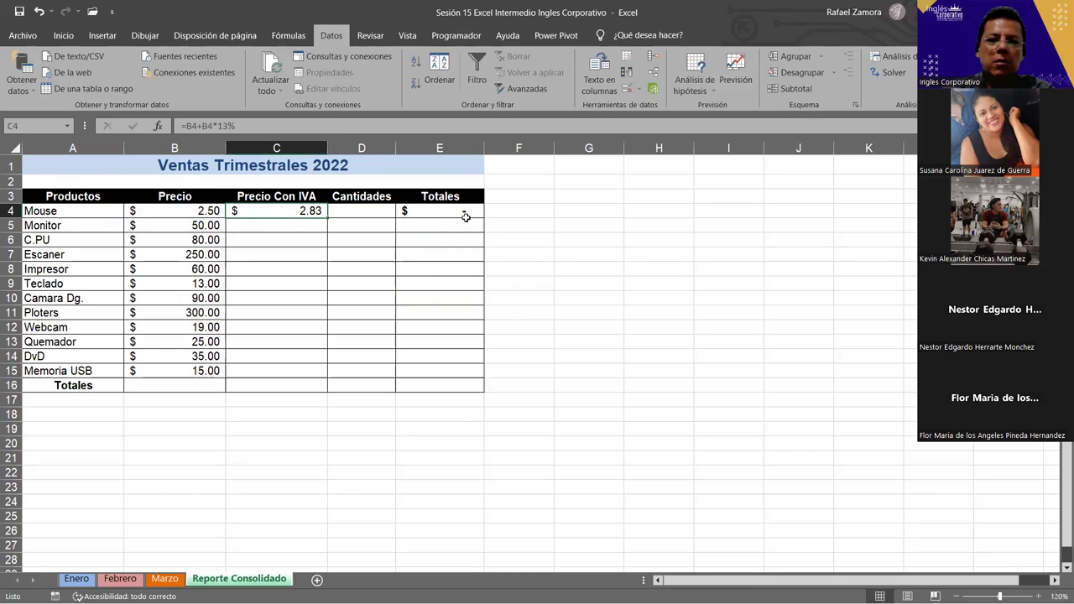
pyautogui.doubleClick(467, 212)
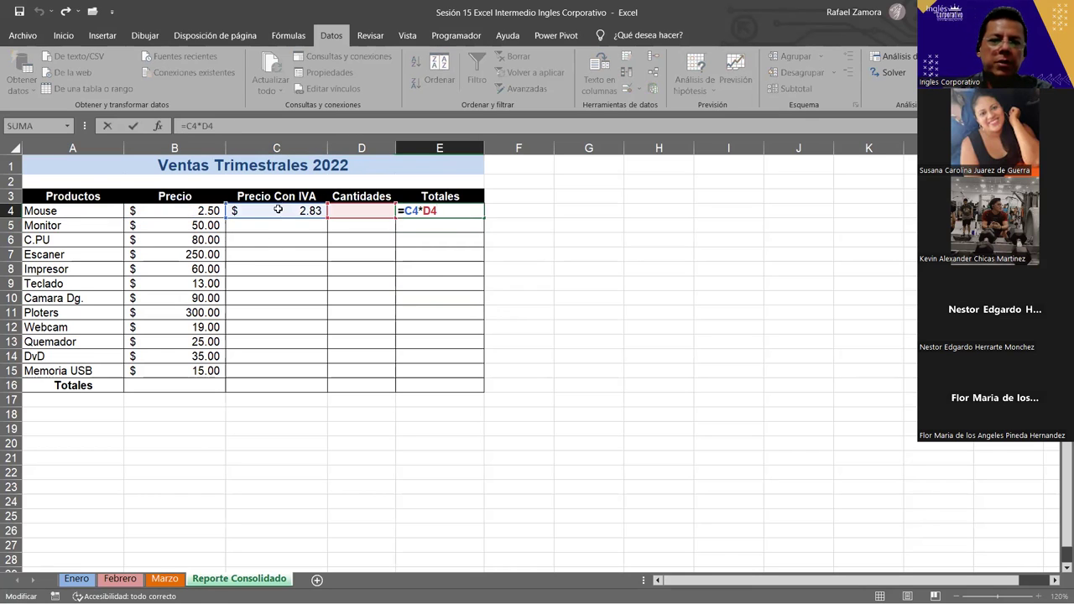
pyautogui.press('Escape')
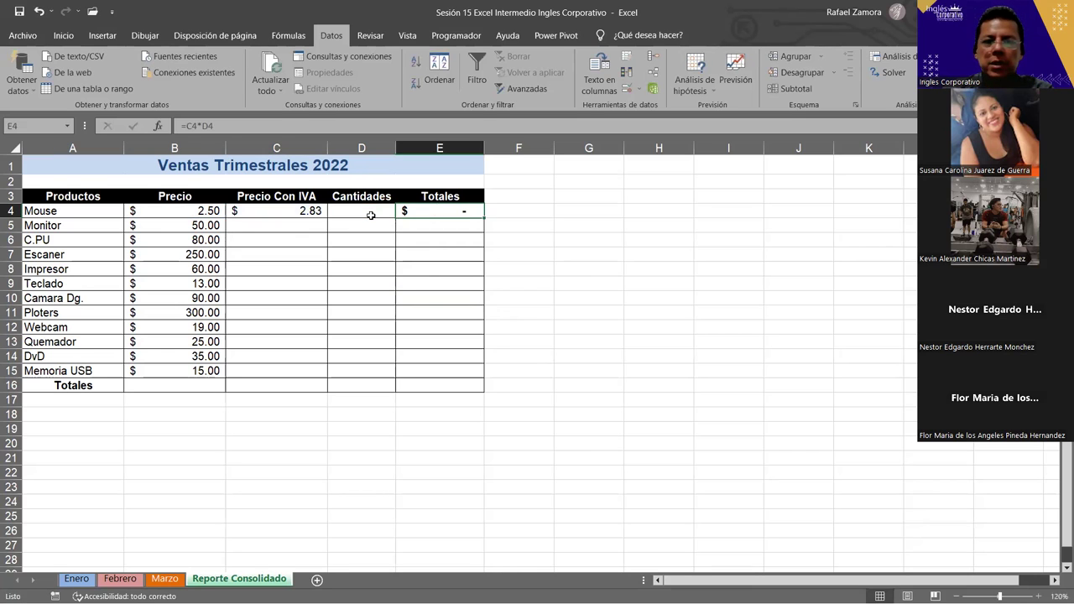
# Copy the C4 IVA price and E4 =C4*D4 total formulas down to row 15, Memoria USB.
pyautogui.click(319, 218)
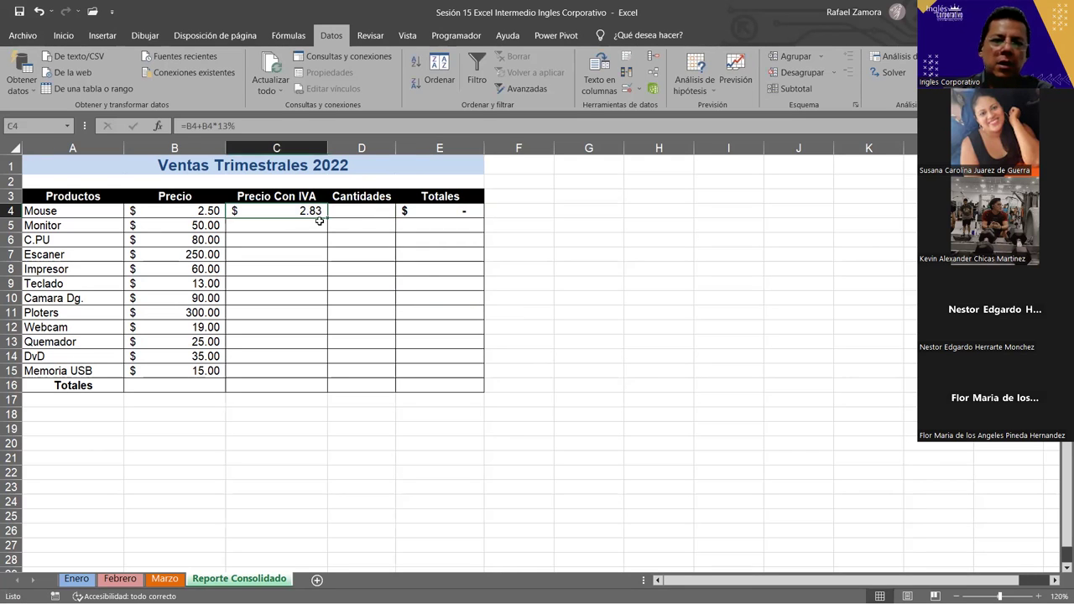
pyautogui.moveTo(319, 219); pyautogui.dragTo(324, 374)
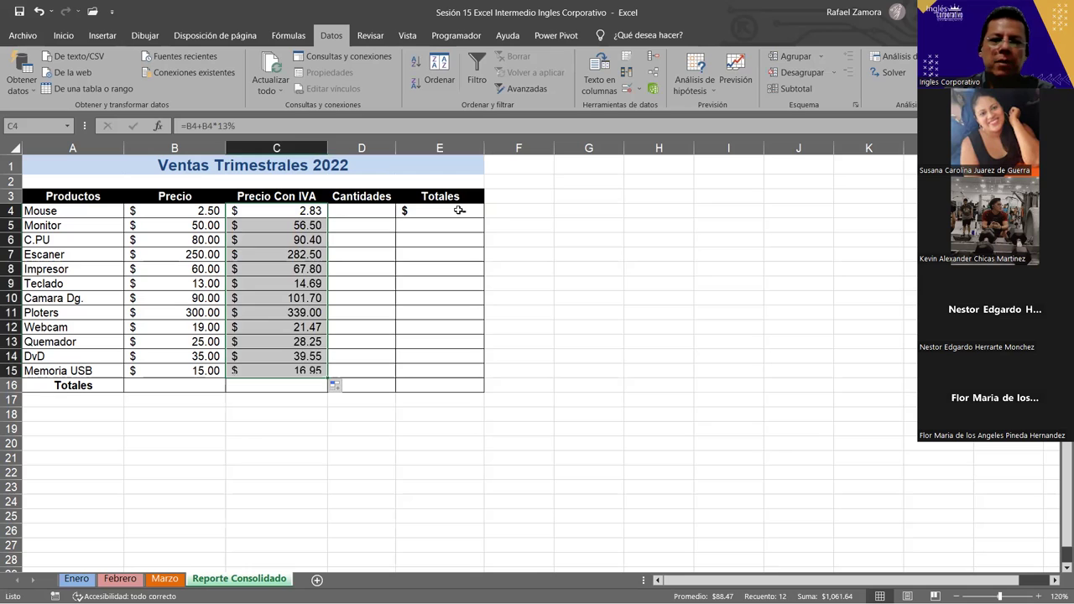
pyautogui.click(459, 211)
pyautogui.moveTo(484, 219); pyautogui.dragTo(448, 381)
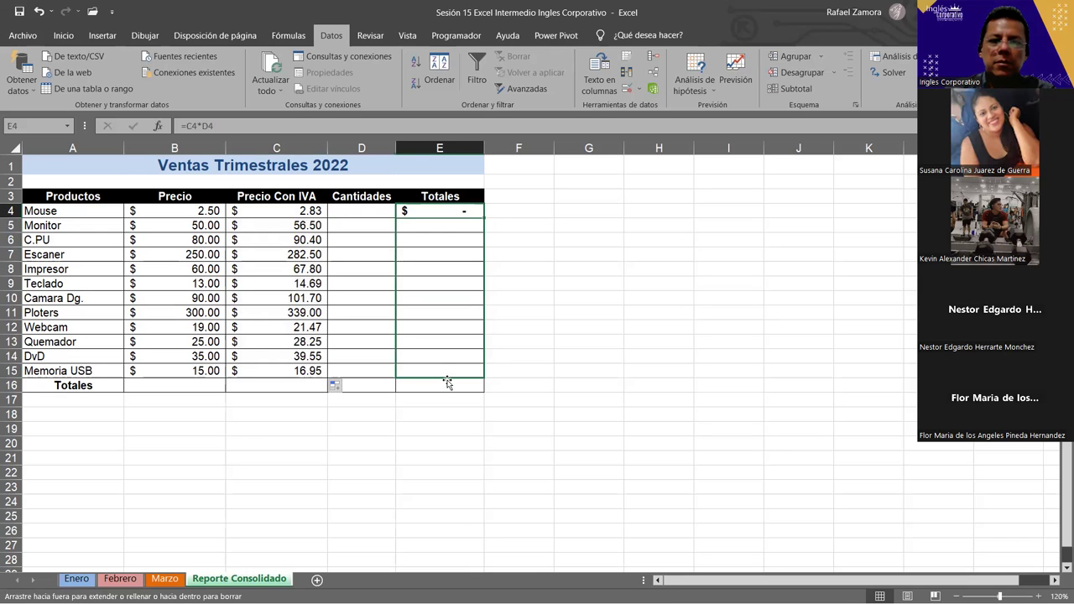
pyautogui.click(557, 295)
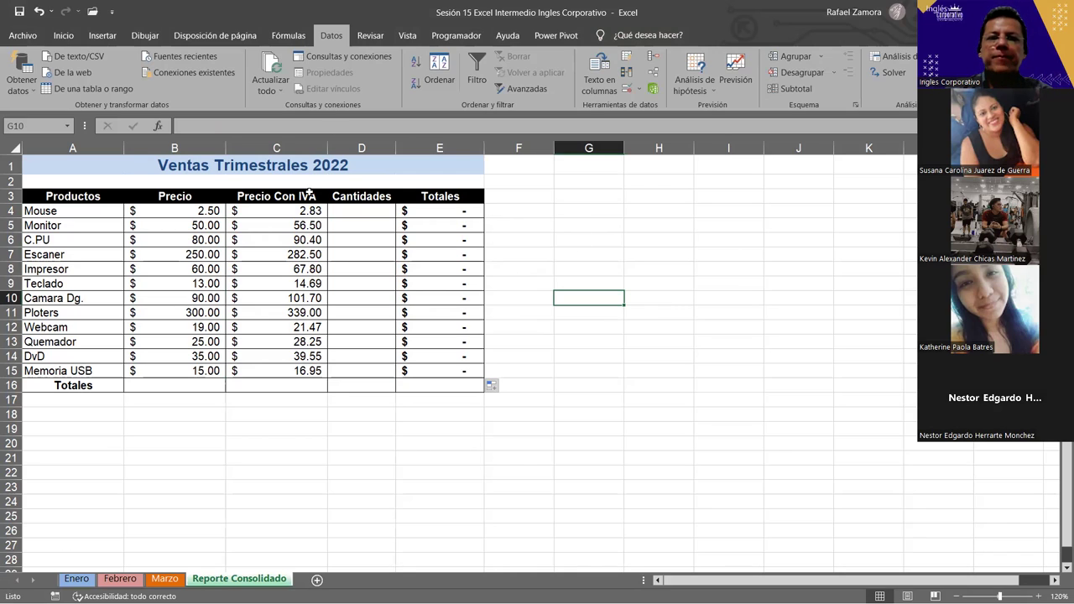
# Open Consolidar with Suma, move the dialog above the sales table, and focus the Referencia box.
pyautogui.click(653, 58)
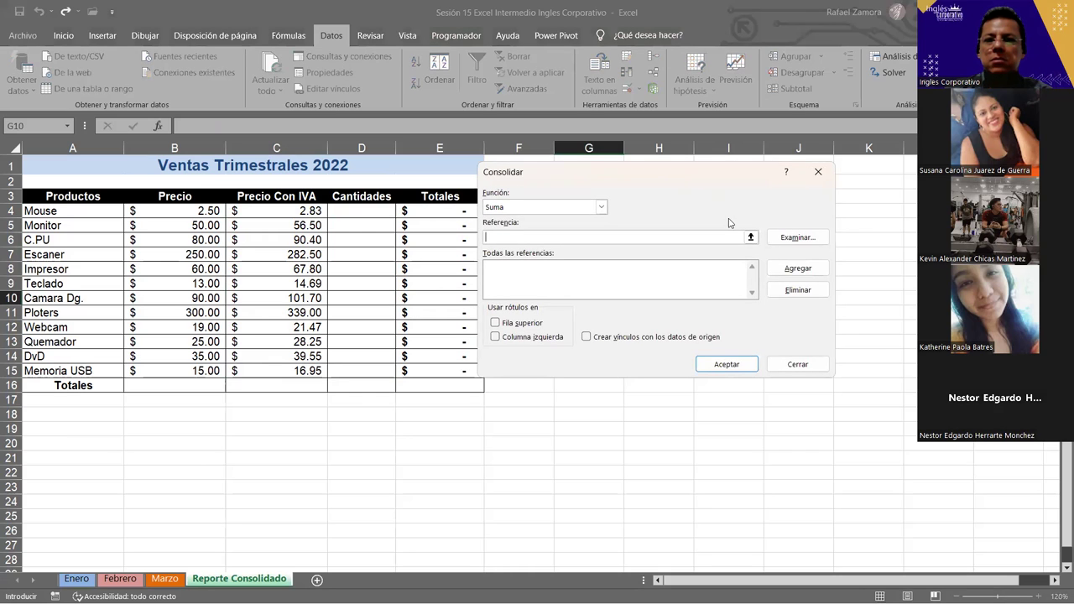
pyautogui.press('Escape')
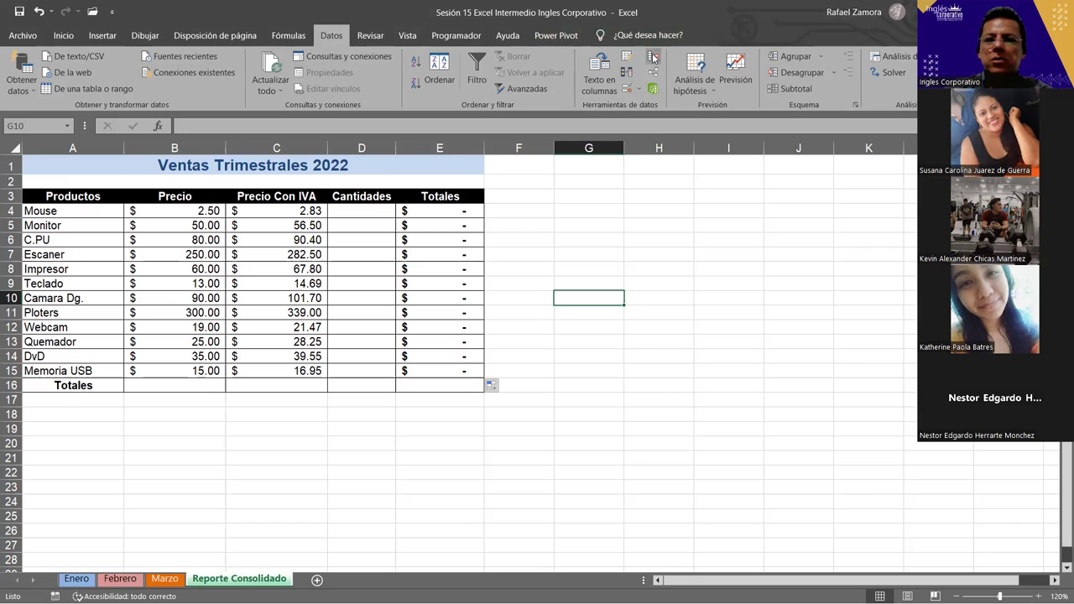
pyautogui.click(653, 58)
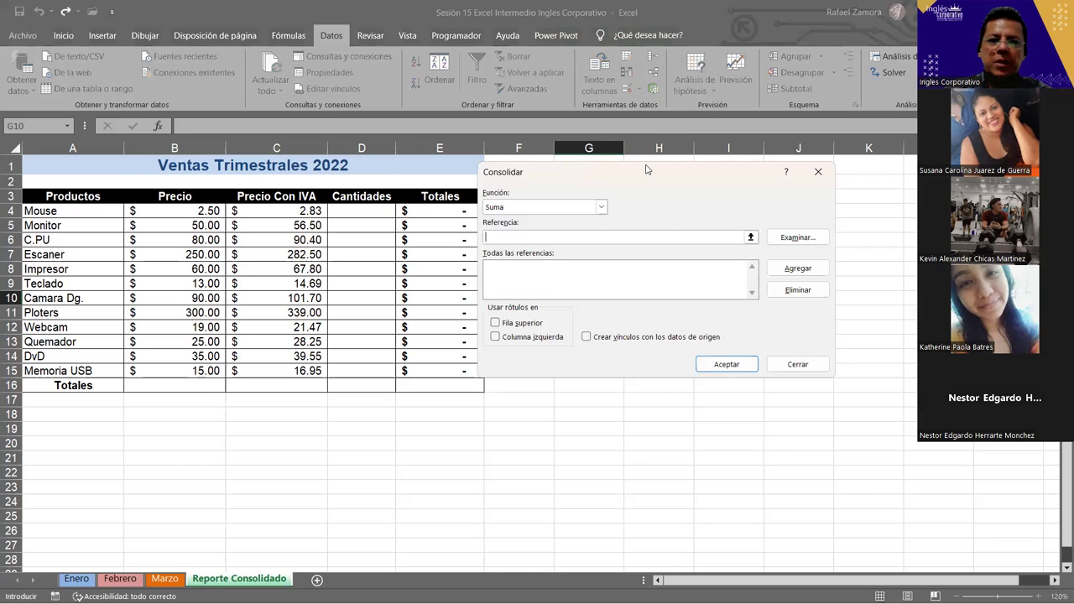
pyautogui.moveTo(646, 170); pyautogui.dragTo(646, 68)
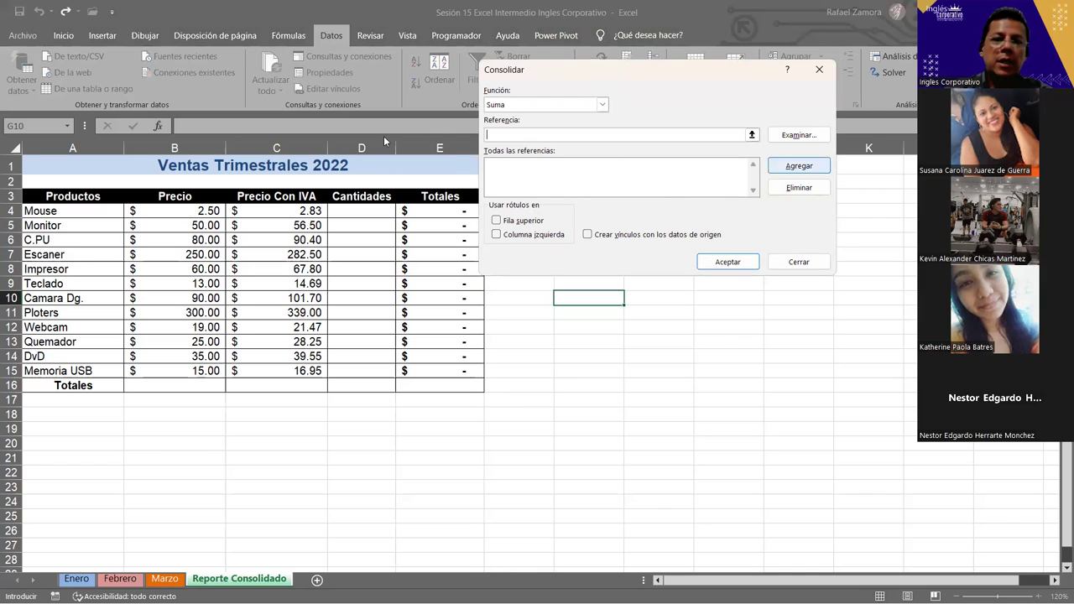
pyautogui.click(513, 137)
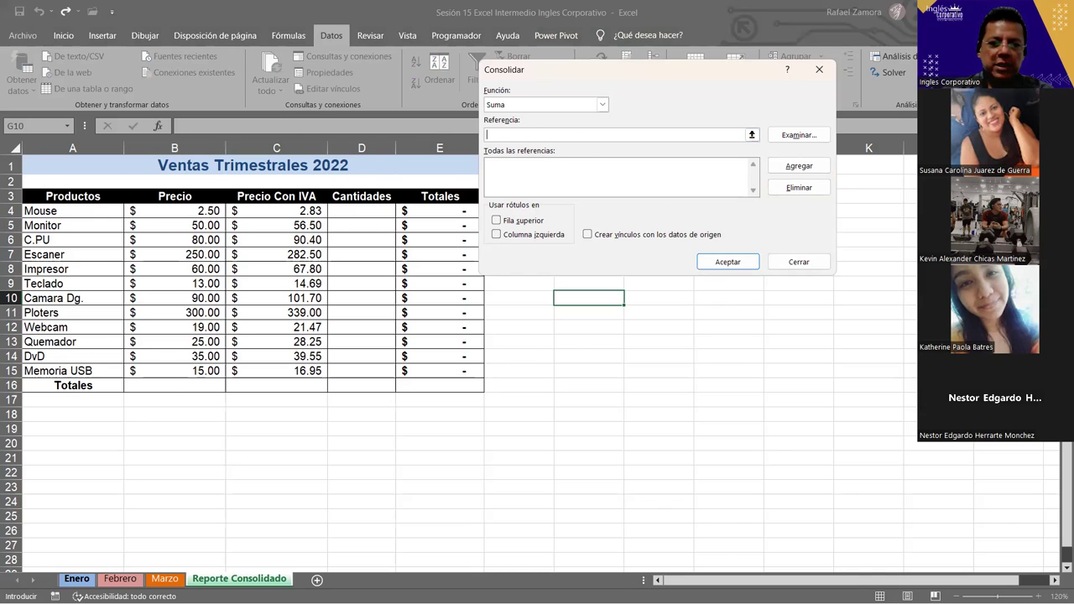
# Add Enero!$B$2:$B$13 to the consolidation references, then move to the Febrero sheet for its quantities.
pyautogui.click(77, 579)
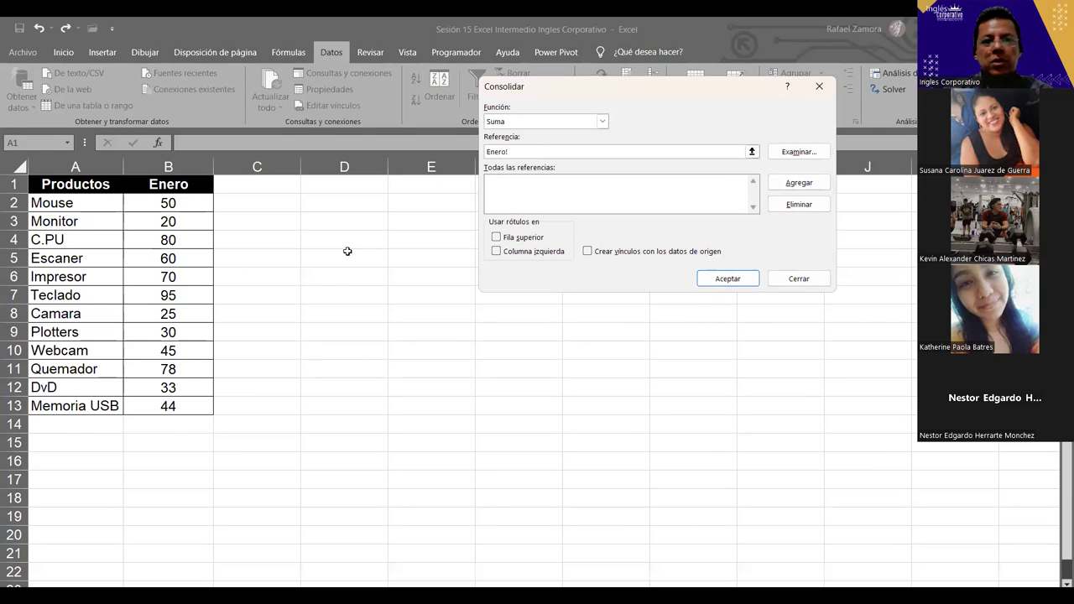
pyautogui.moveTo(168, 203); pyautogui.dragTo(136, 405)
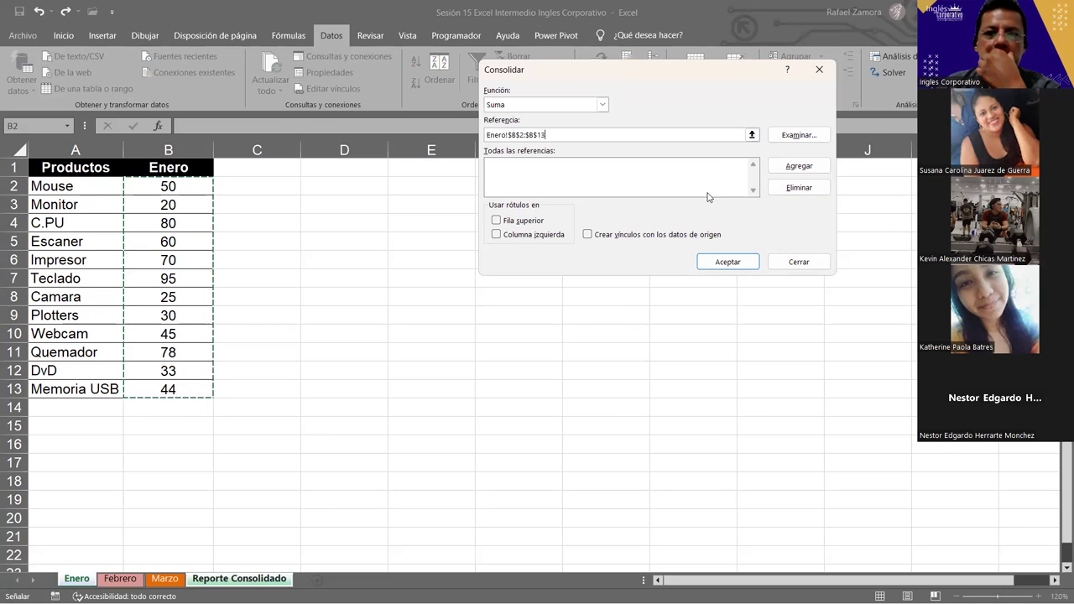
pyautogui.click(798, 166)
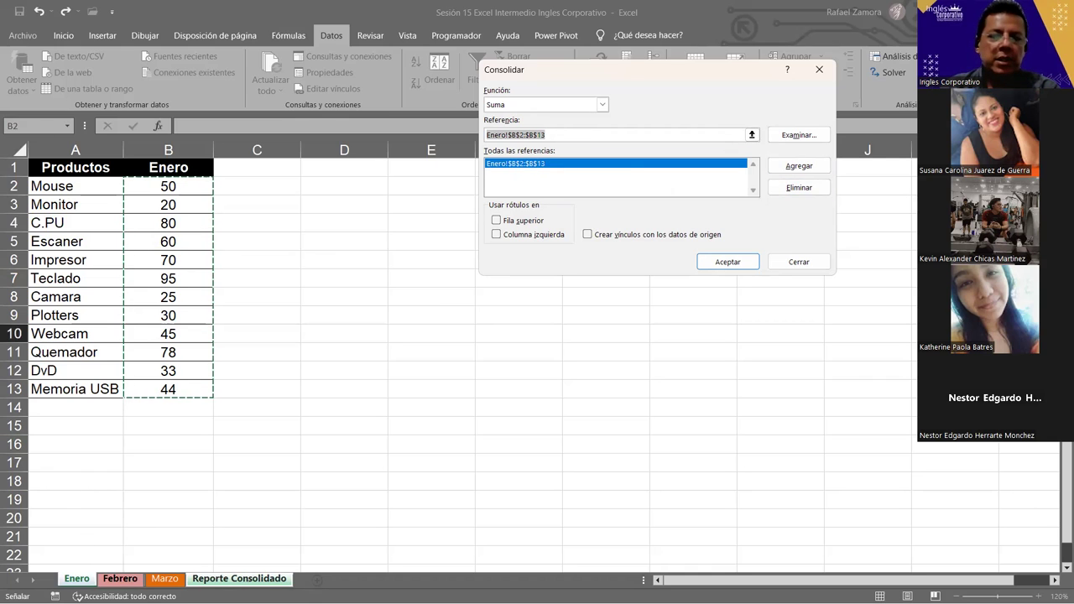
pyautogui.click(122, 579)
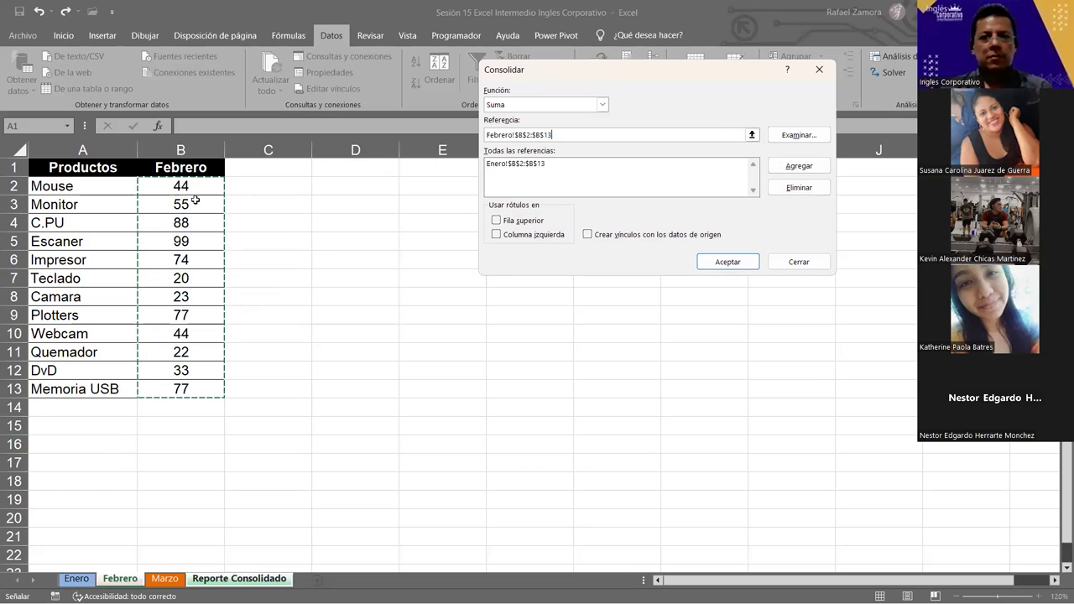
# Add the Febrero and Marzo B2:B13 ranges to the Suma references and run the consolidation.
pyautogui.click(809, 171)
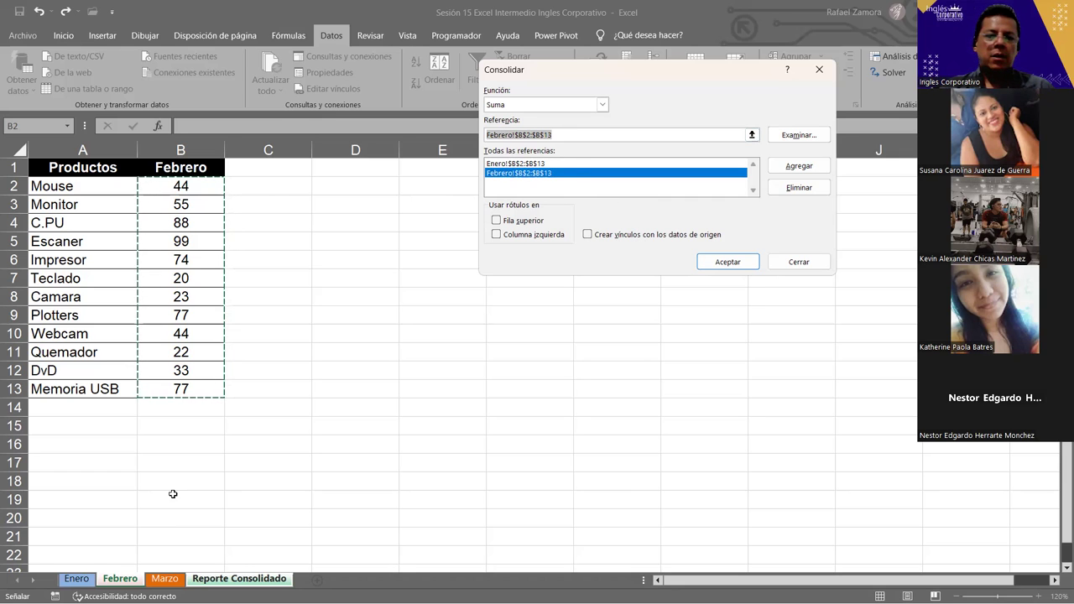
pyautogui.click(165, 578)
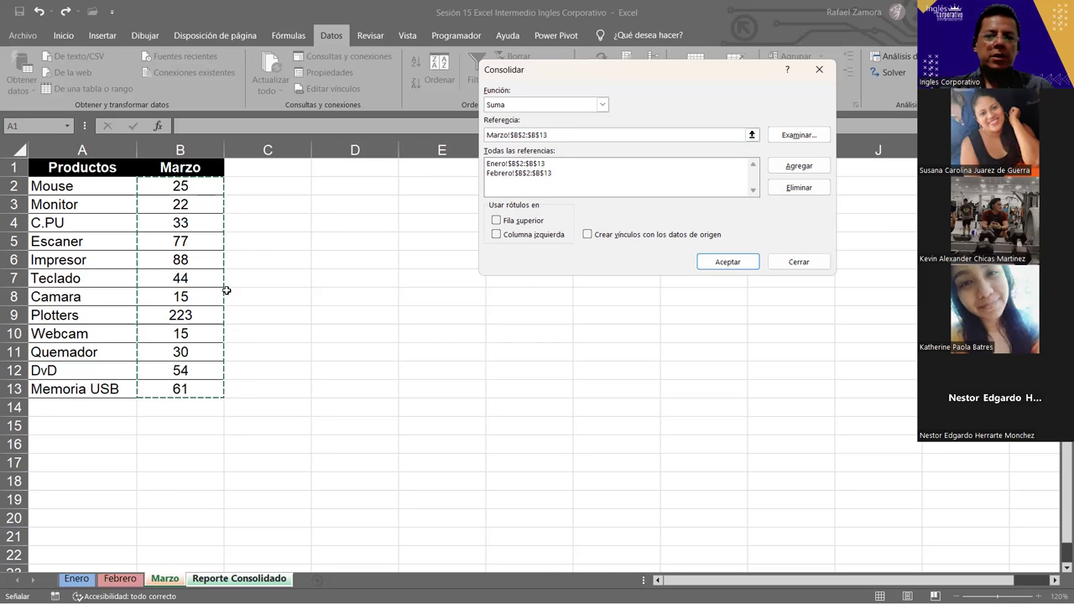
pyautogui.click(810, 167)
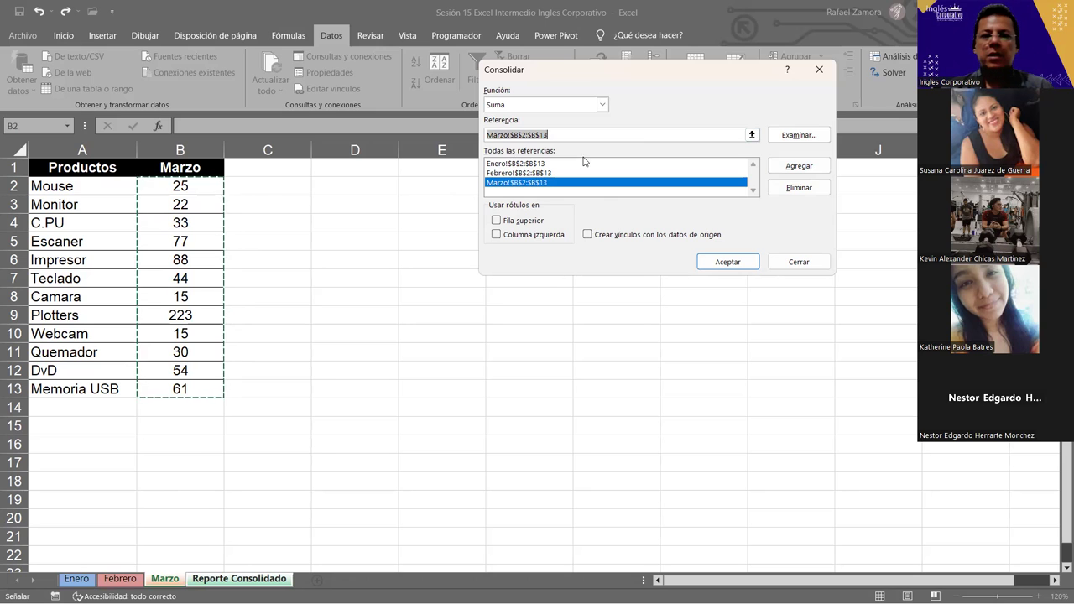
pyautogui.click(732, 260)
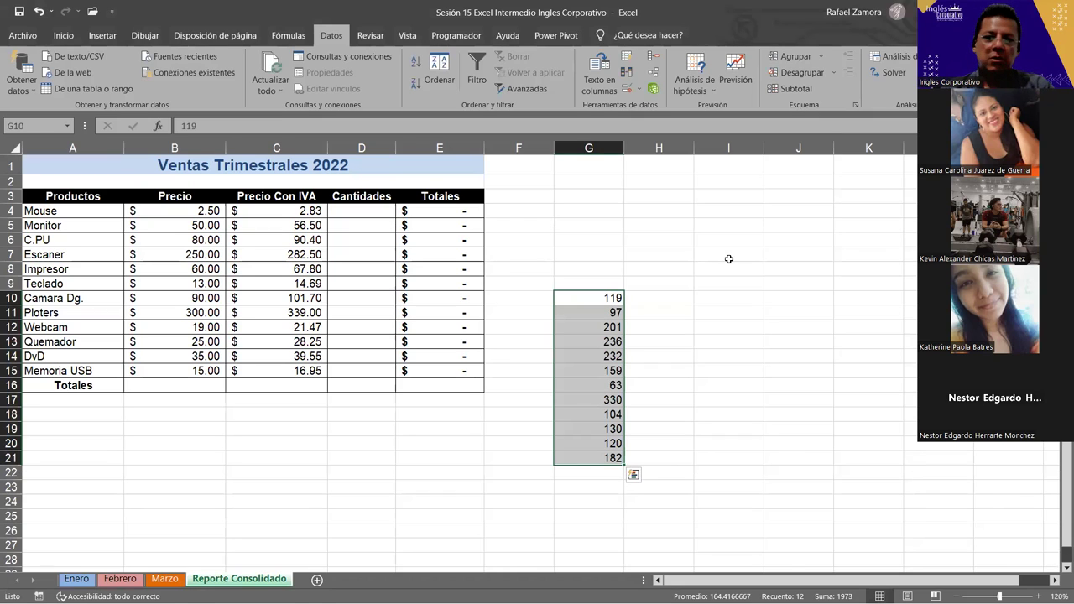
# Undo the misplaced consolidated sums in G10:G21 and select D4 as the new destination.
pyautogui.hotkey('ctrl', 'z')
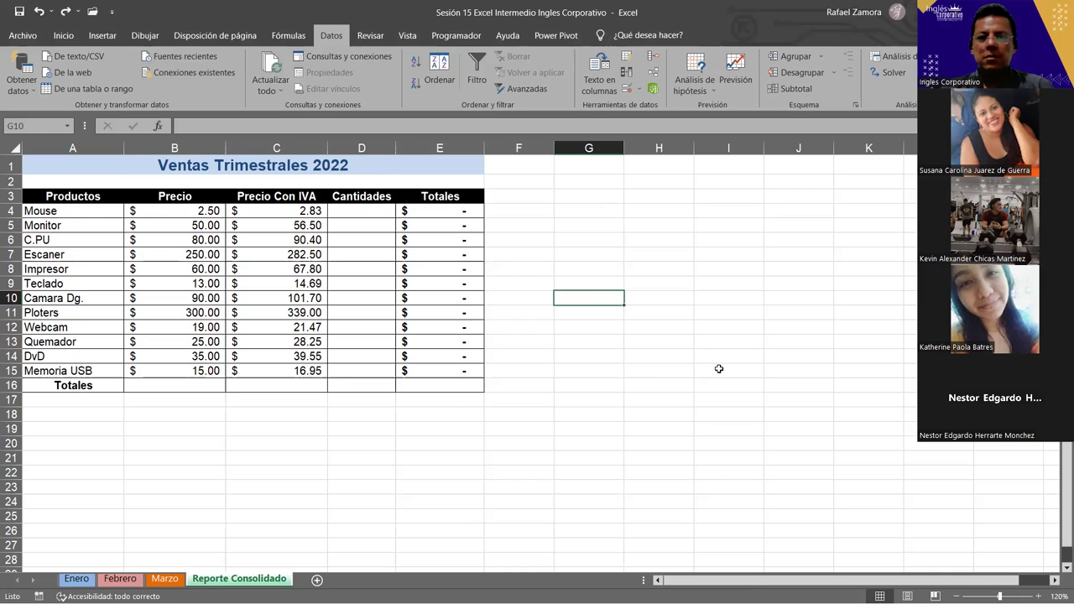
pyautogui.click(363, 211)
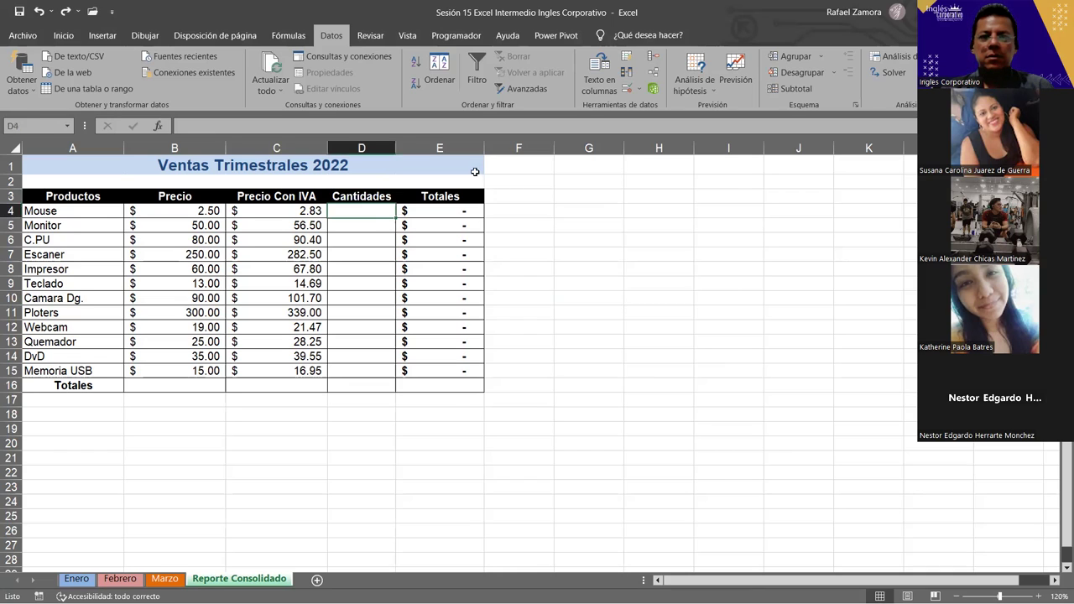
# Consolidate the three months into Cantidades from D4, giving quantities 119–182 and Totales $336.18–$3,084.90.
pyautogui.click(651, 57)
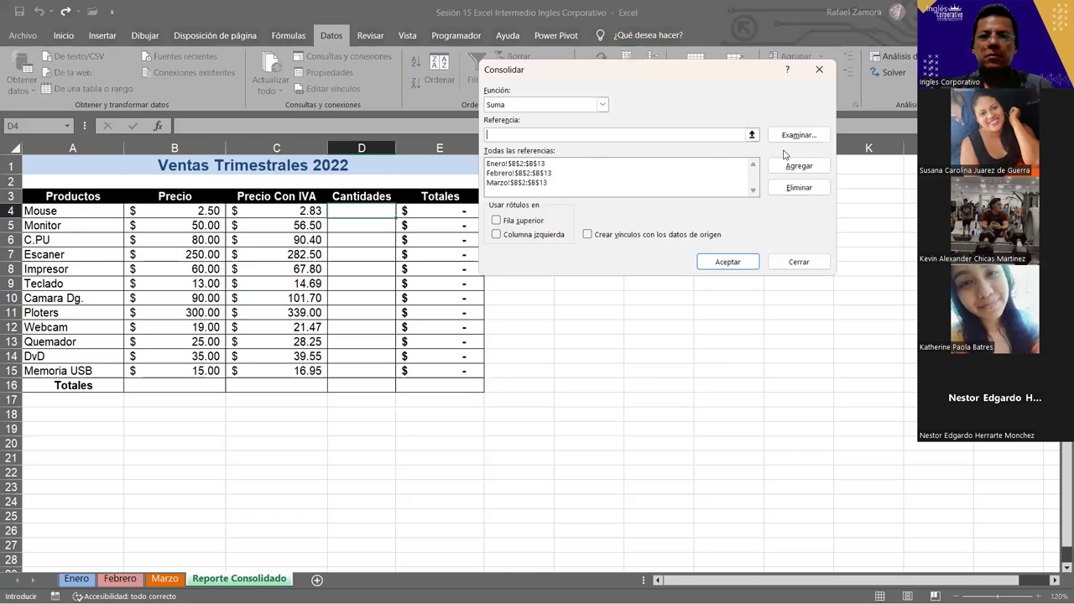
pyautogui.click(727, 262)
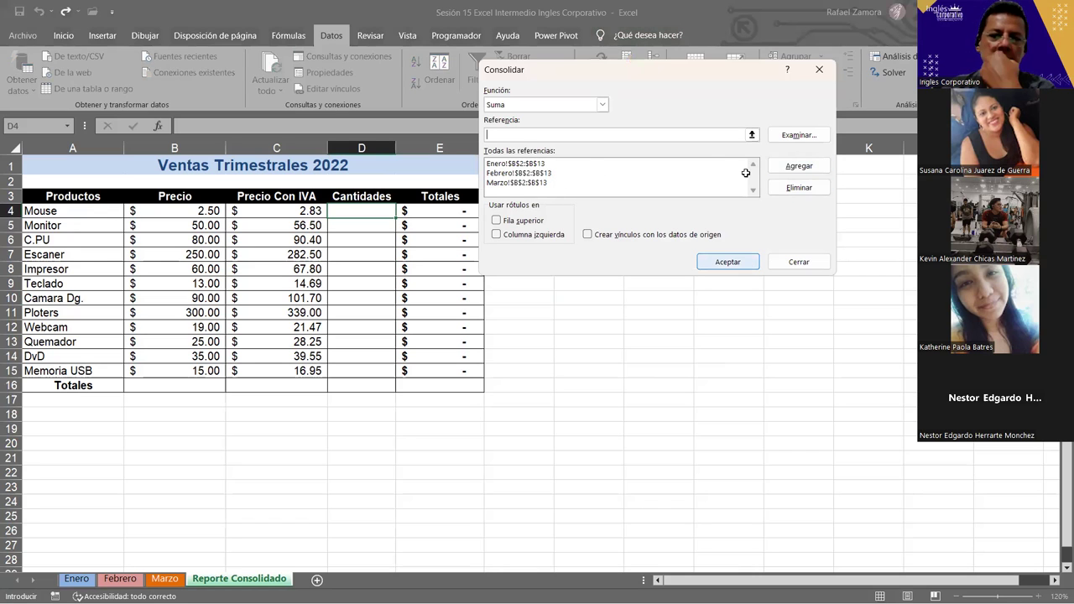
pyautogui.click(506, 414)
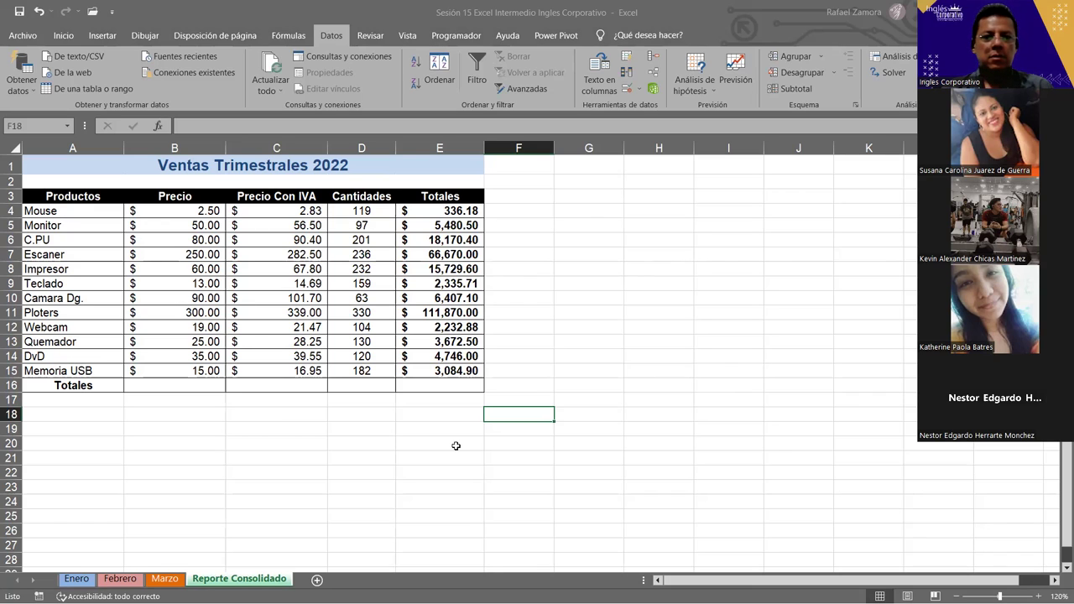
pyautogui.click(593, 312)
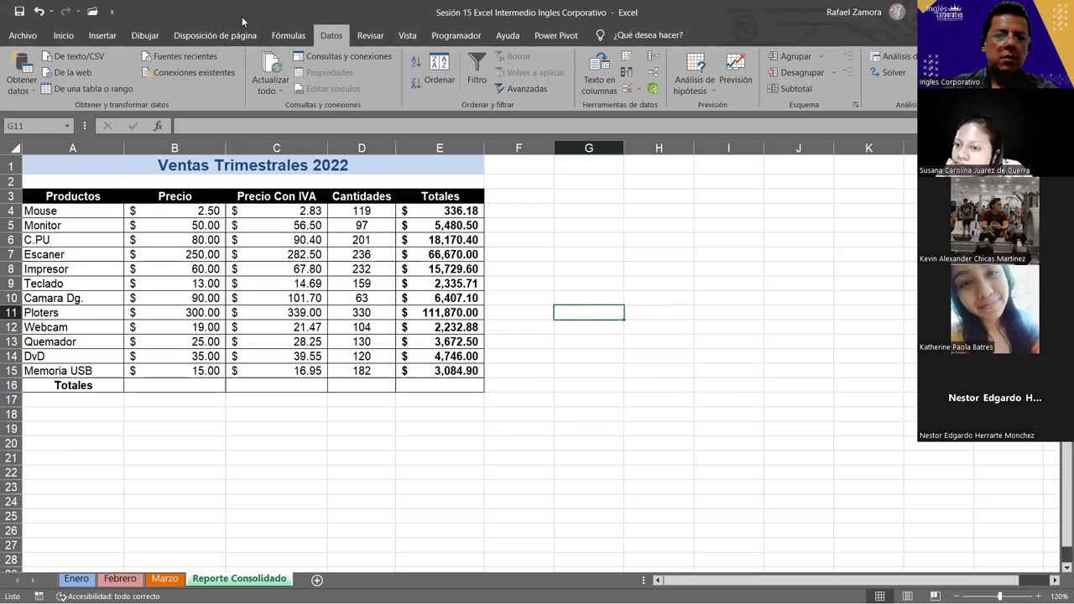
pyautogui.click(76, 581)
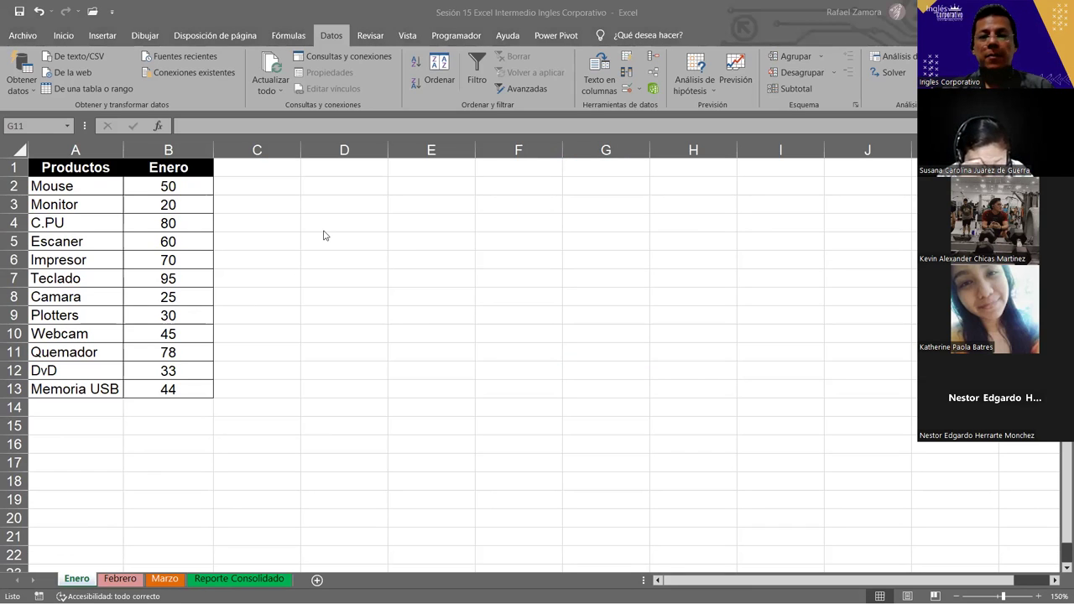
pyautogui.click(222, 579)
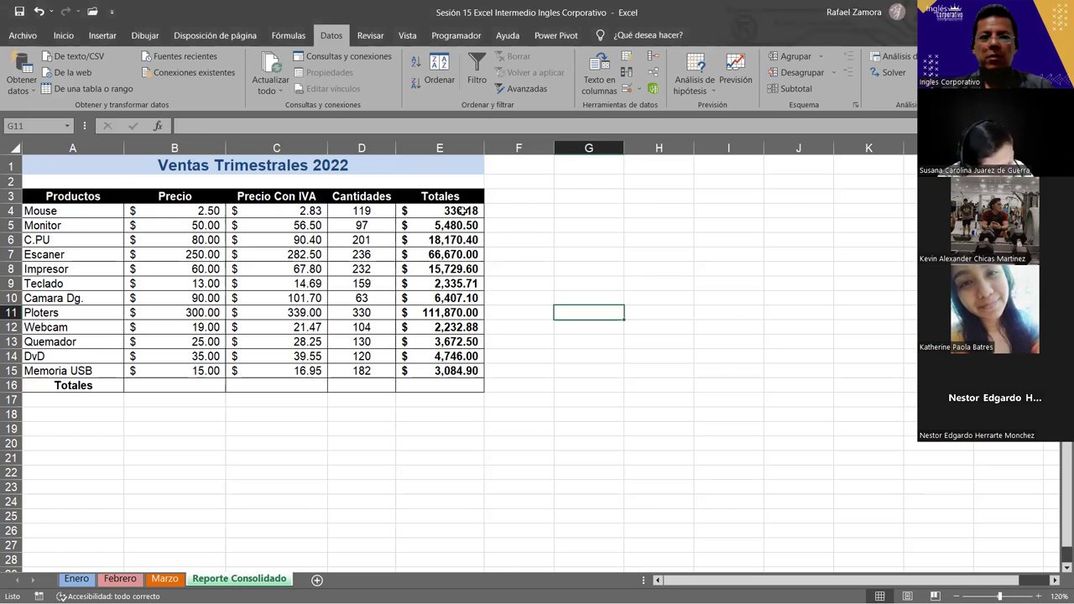
pyautogui.moveTo(461, 210); pyautogui.dragTo(456, 371)
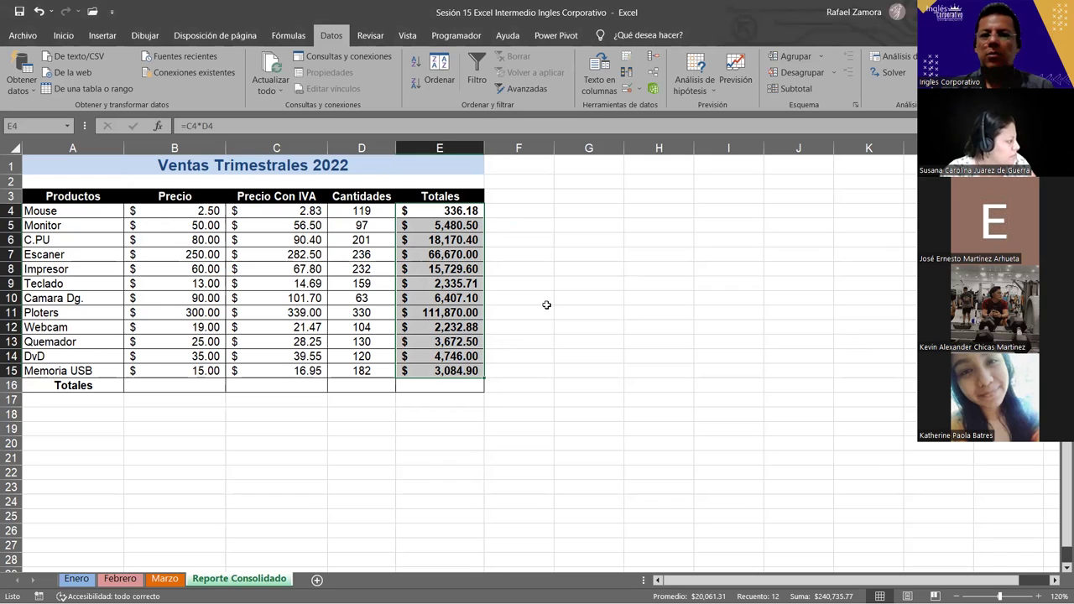
pyautogui.click(586, 196)
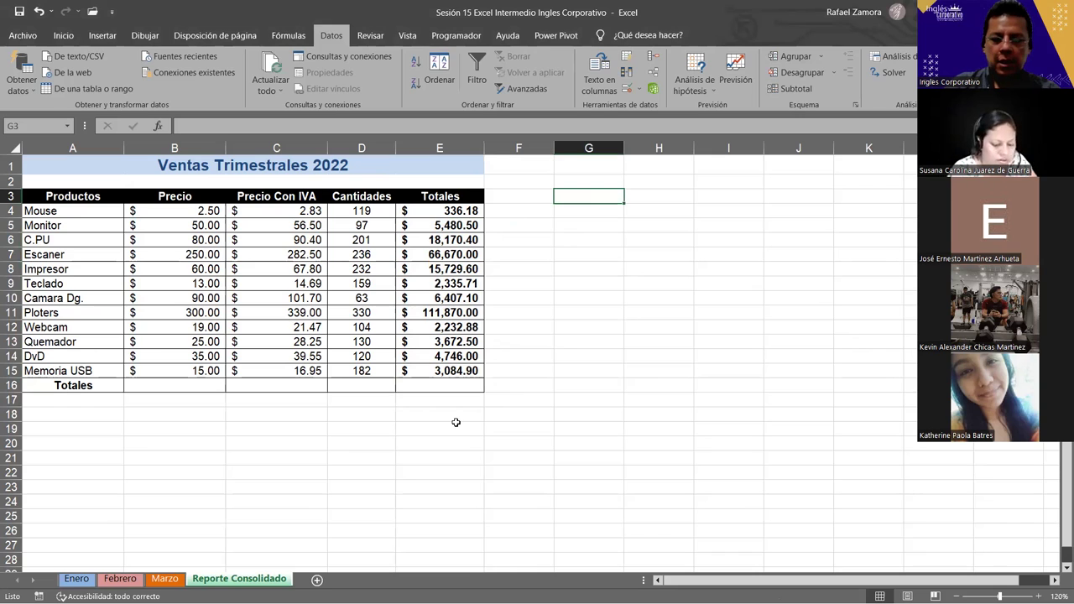
# Enter 'Promedio' in G3 with the black bold header style and select its cells below.
pyautogui.write('Promedio')
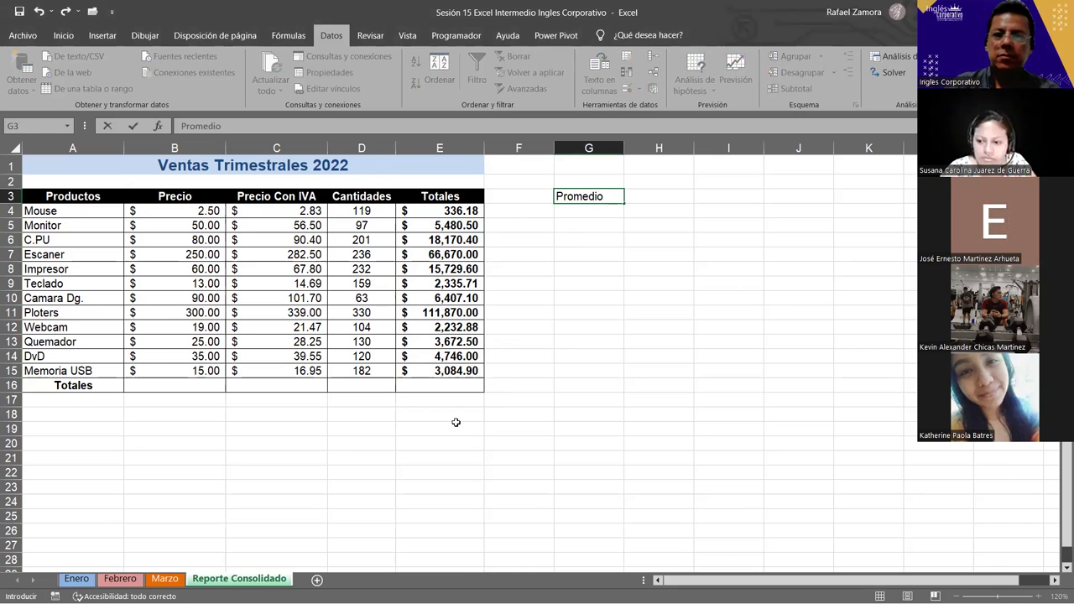
pyautogui.click(640, 195)
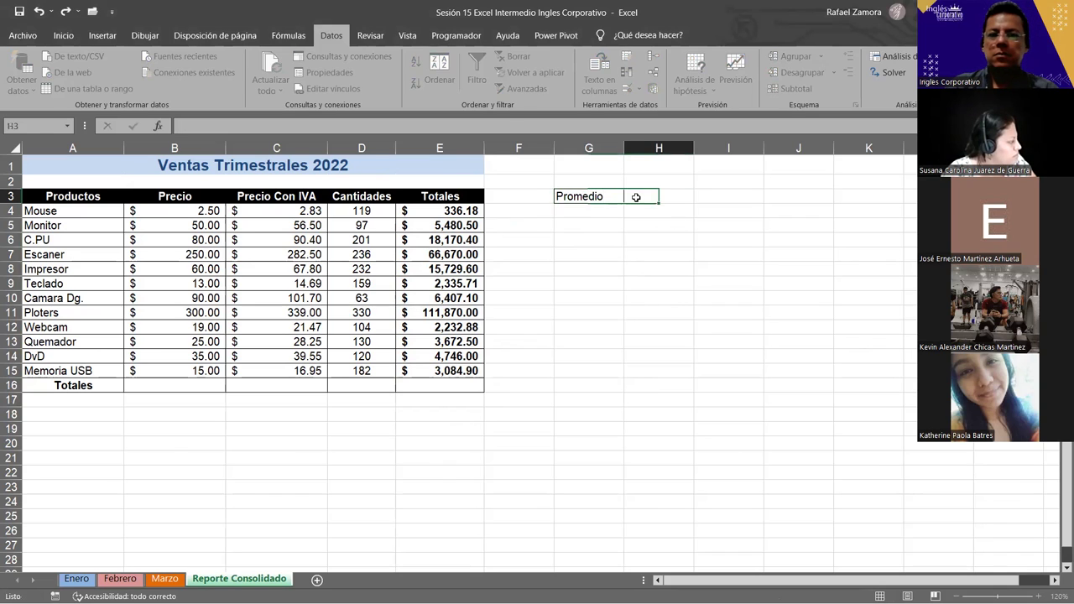
pyautogui.click(565, 210)
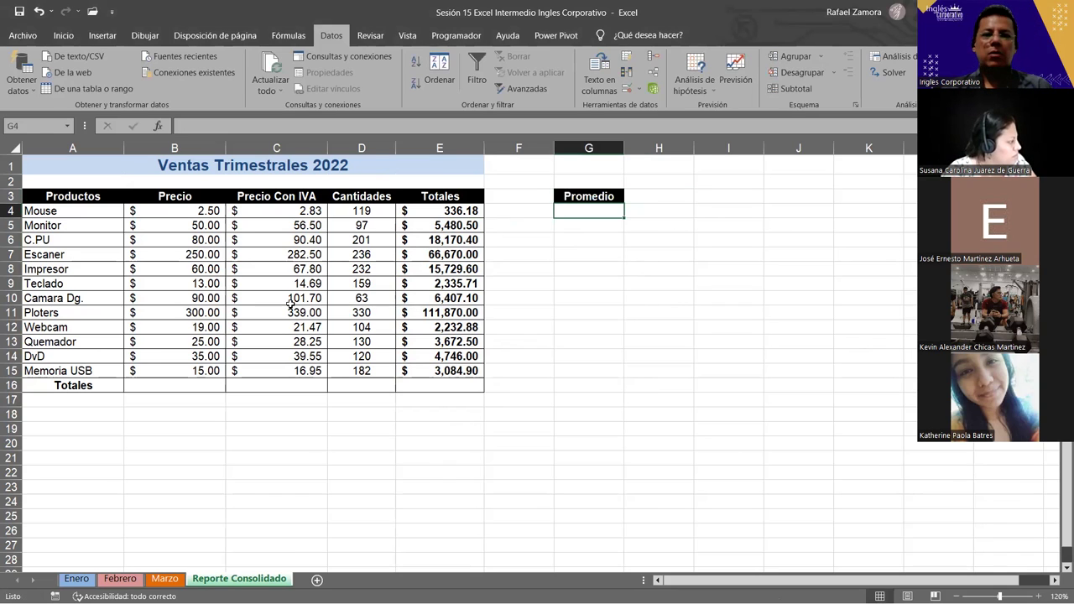
pyautogui.click(604, 281)
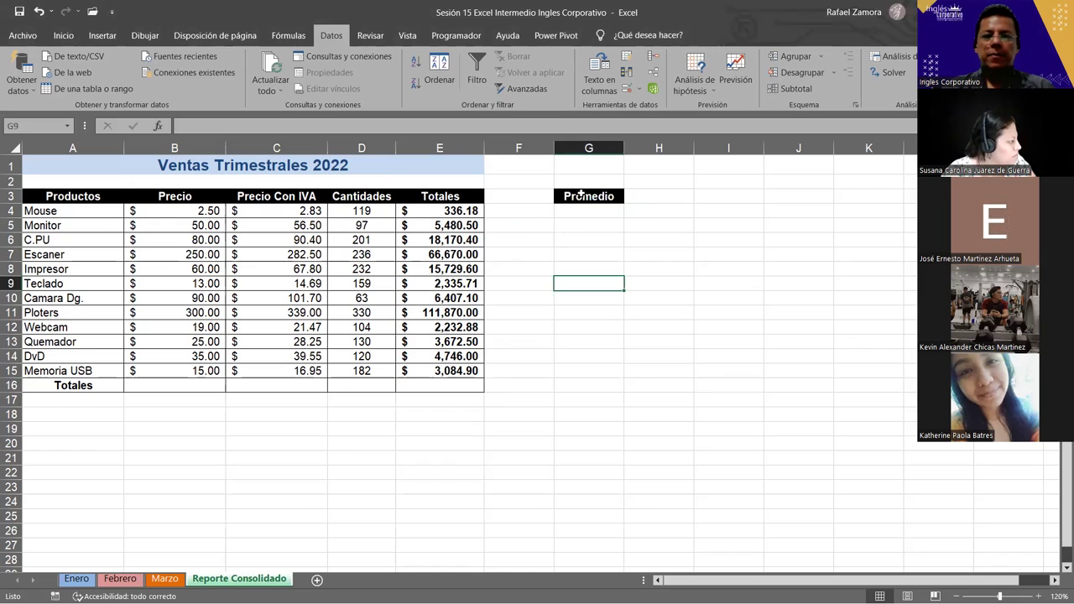
pyautogui.moveTo(575, 215)
pyautogui.mouseDown()
pyautogui.moveTo(576, 386)
pyautogui.moveTo(576, 355)
pyautogui.mouseUp()
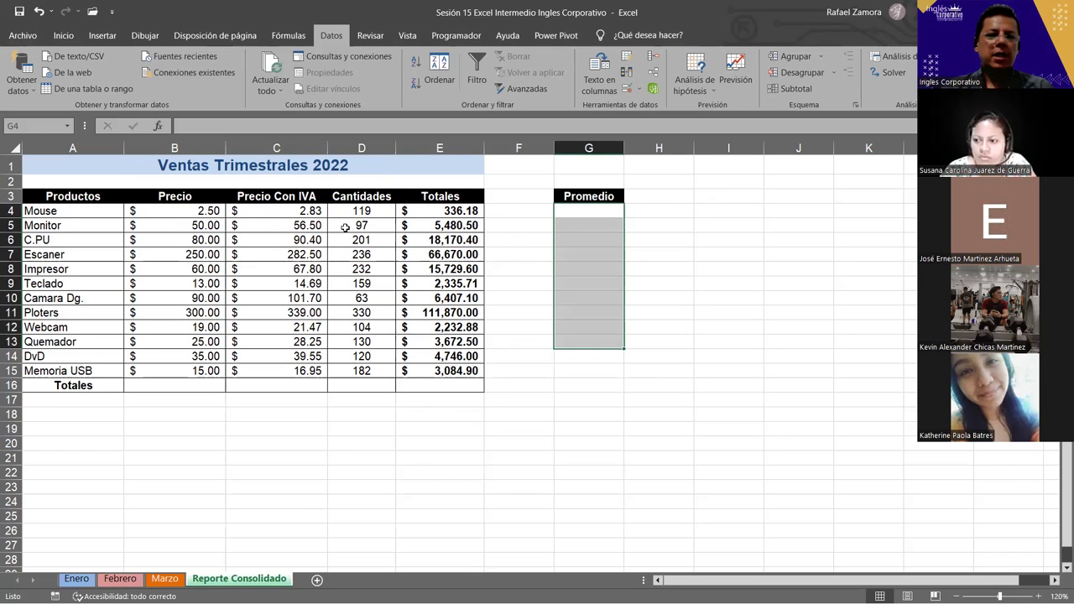
pyautogui.click(583, 213)
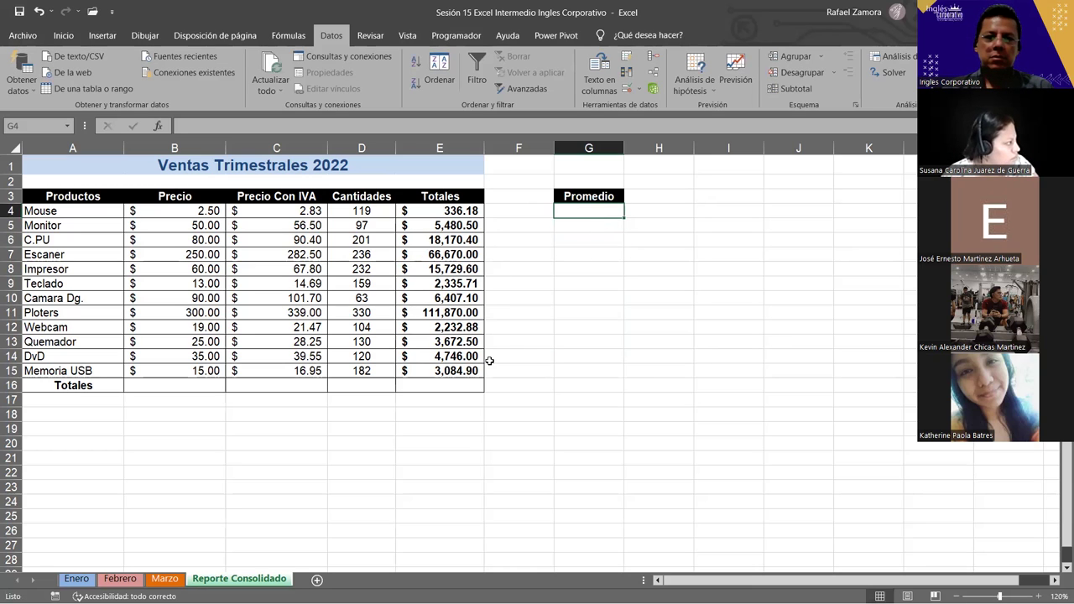
# Review the Enero, Febrero and Marzo month sheets' data.
pyautogui.click(89, 580)
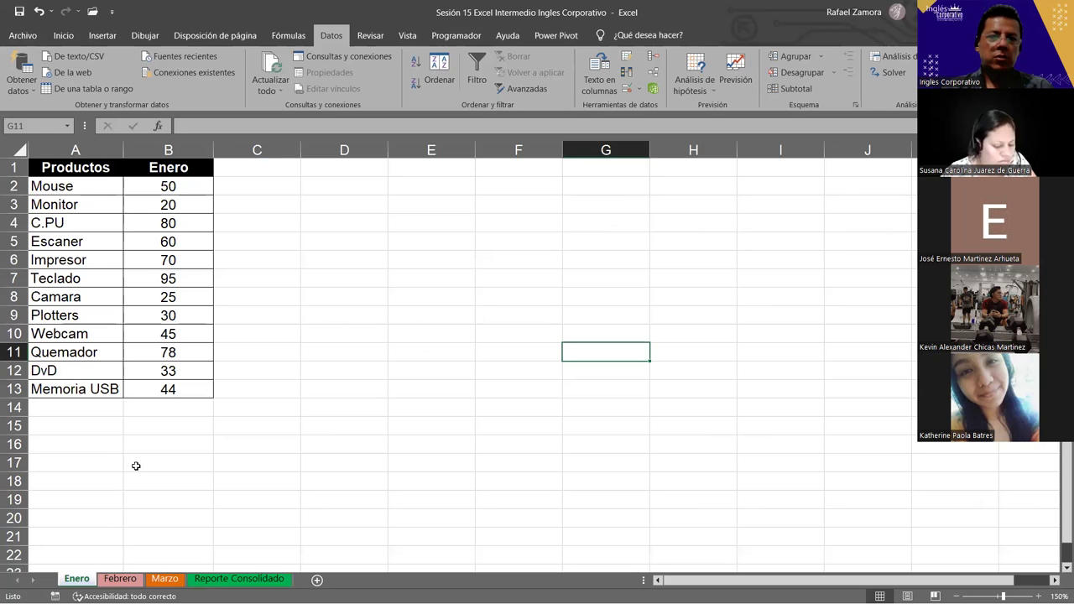
pyautogui.hotkey('ctrl', 'pagedown')
pyautogui.hotkey('ctrl', 'pagedown')
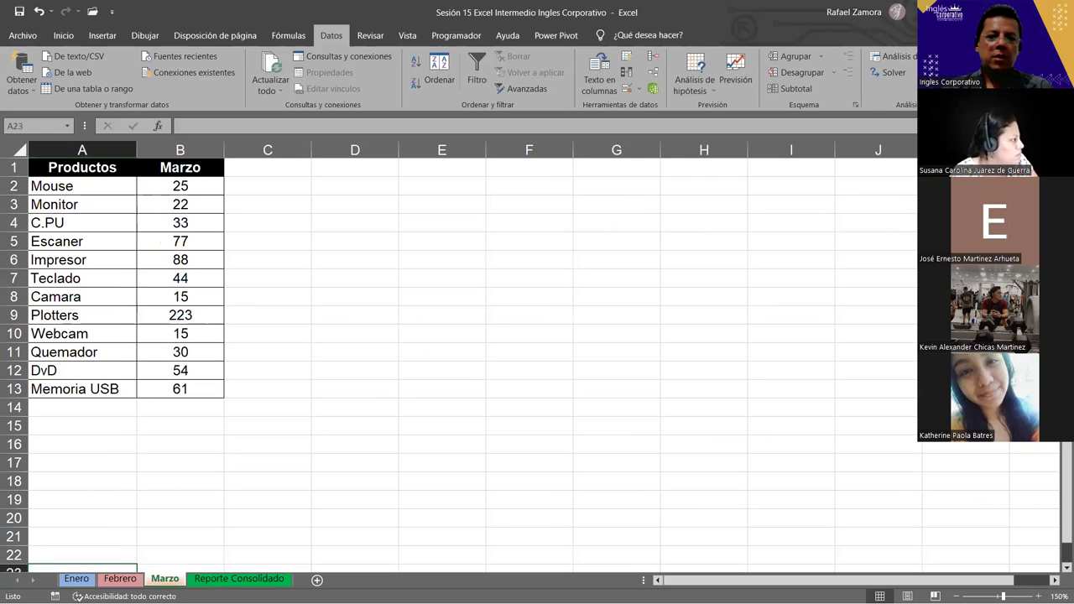
pyautogui.hotkey('ctrl', 'pageup')
pyautogui.hotkey('ctrl', 'pageup')
pyautogui.hotkey('ctrl', 'pagedown')
pyautogui.hotkey('ctrl', 'pagedown')
pyautogui.hotkey('ctrl', 'pagedown')
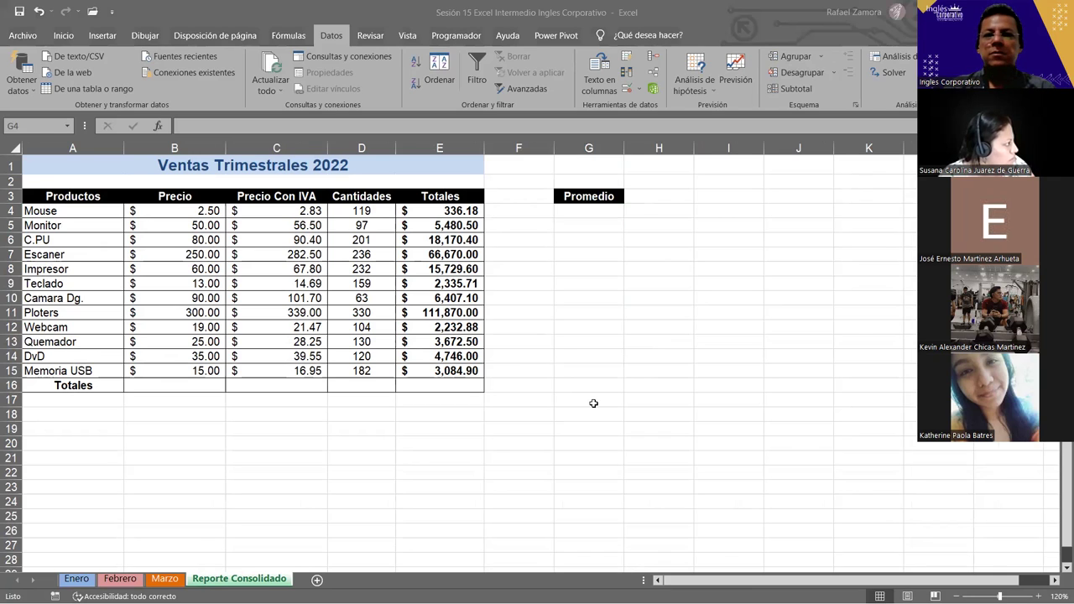
pyautogui.write('=')
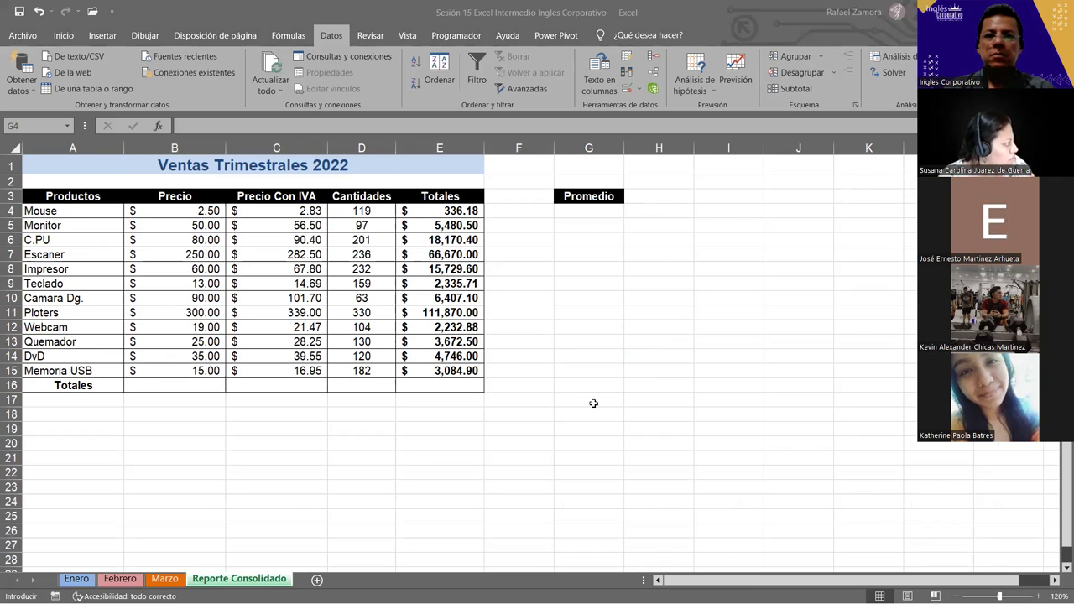
pyautogui.press('Escape')
pyautogui.write('=')
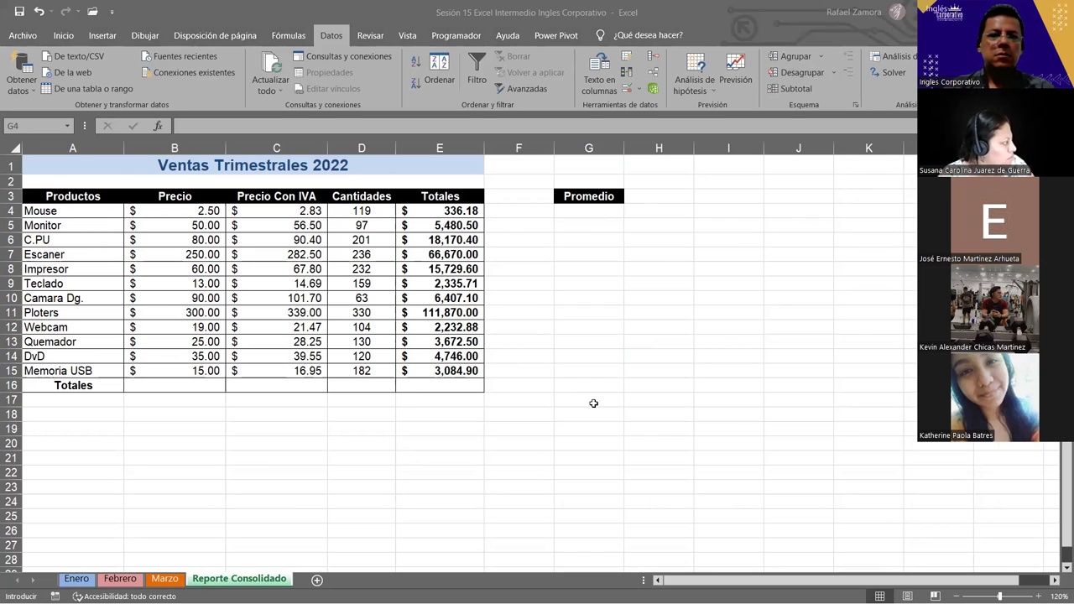
pyautogui.write('(')
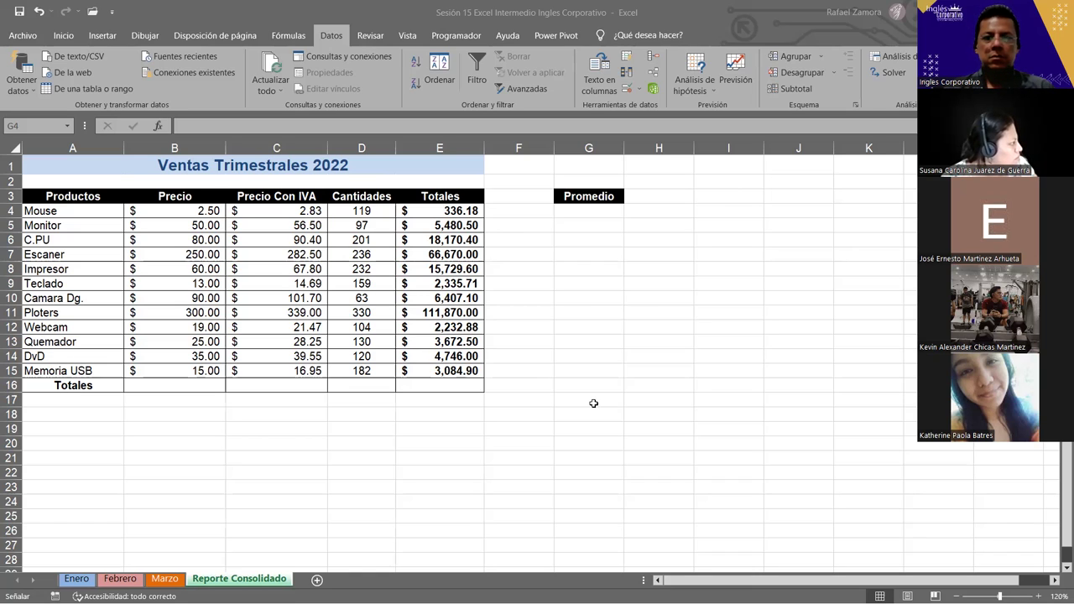
pyautogui.press('F2')
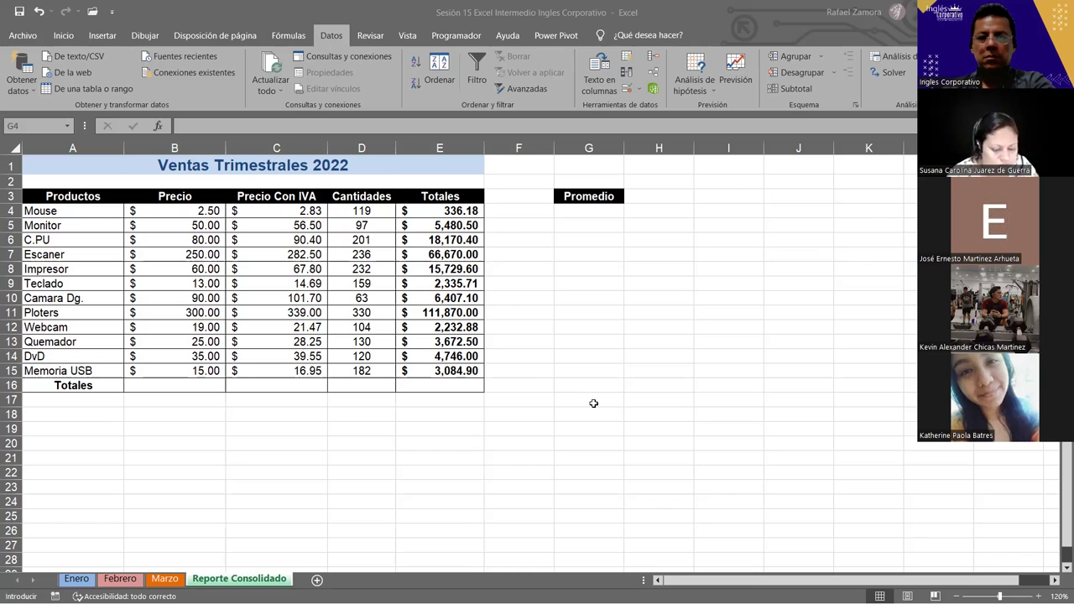
pyautogui.press('Escape')
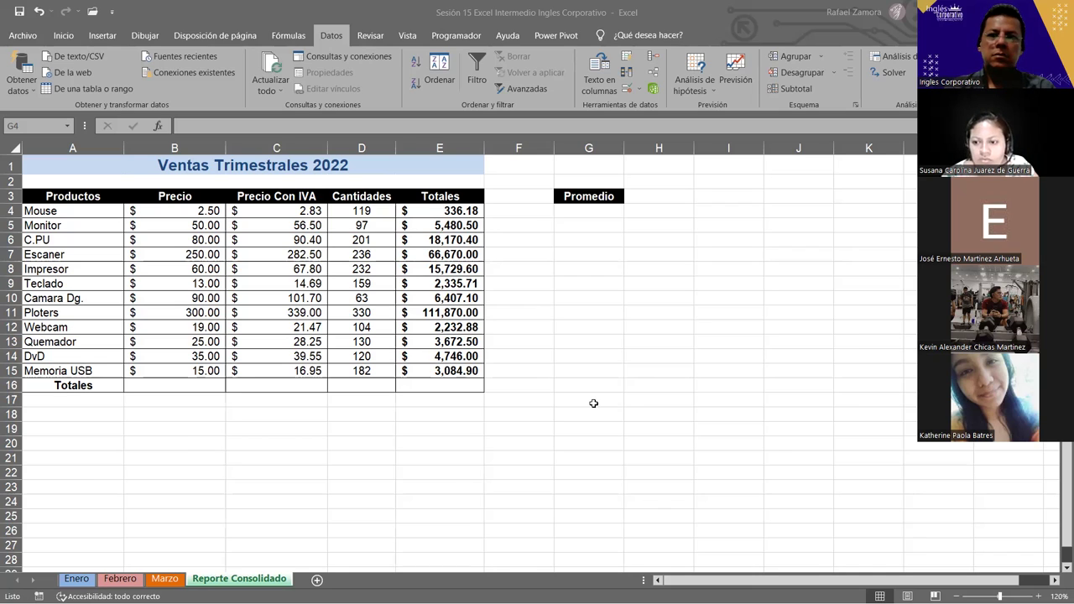
pyautogui.write('=')
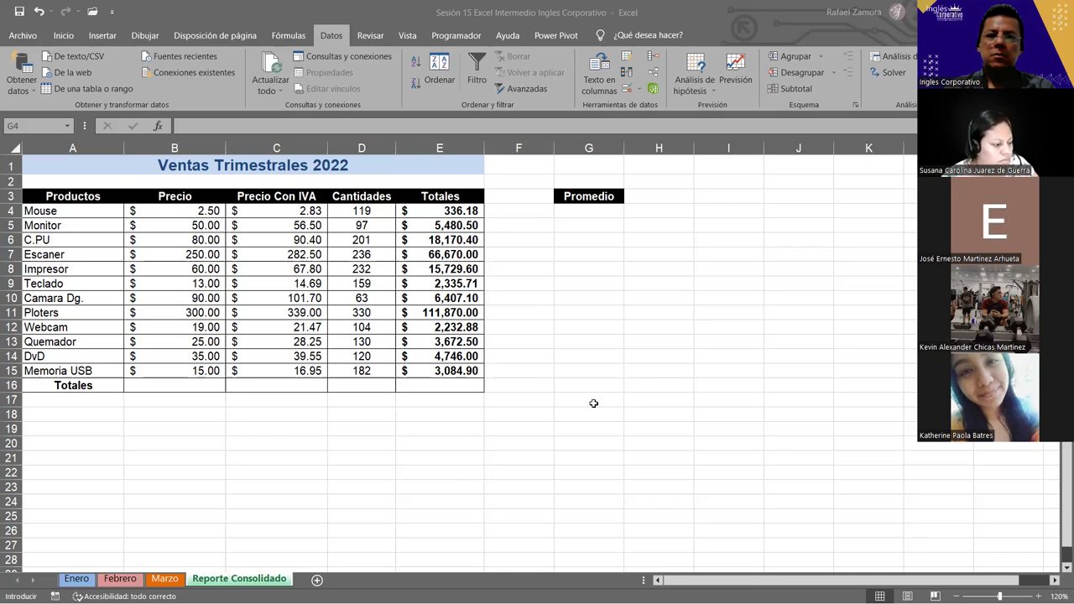
pyautogui.press('Escape')
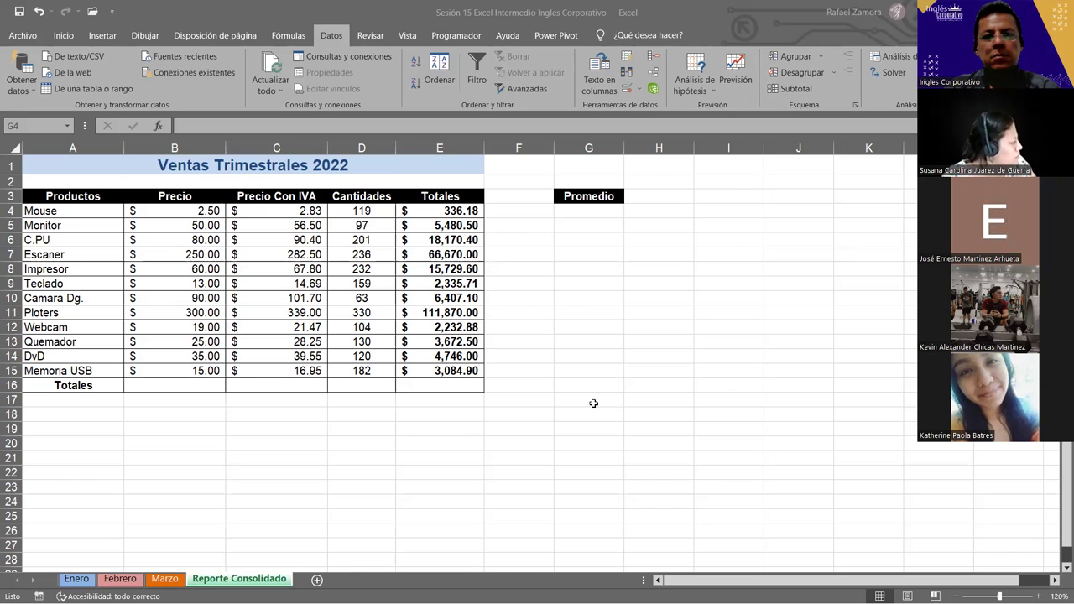
pyautogui.click(587, 327)
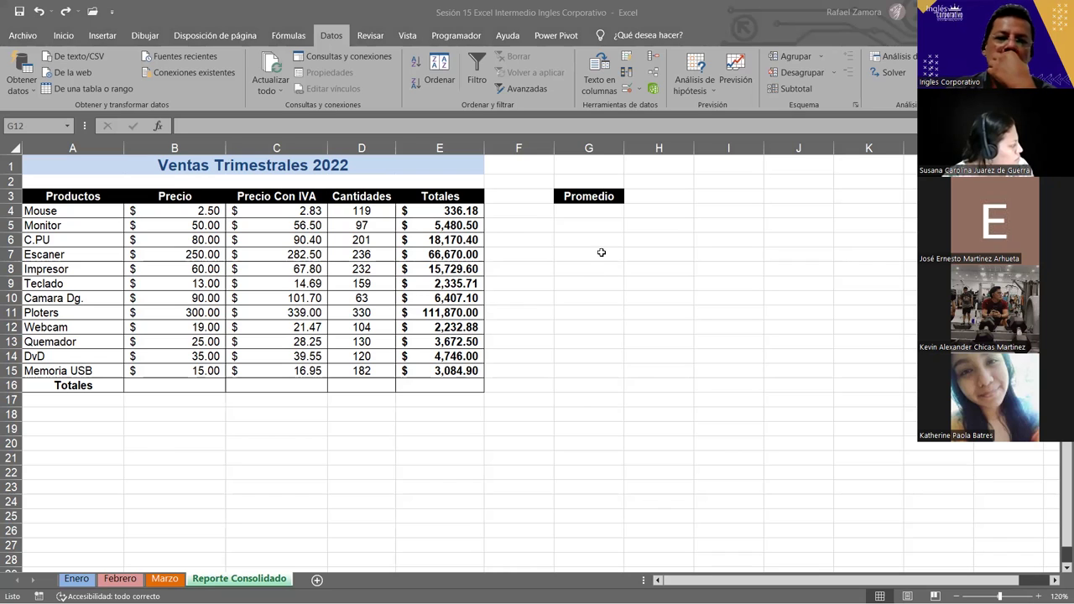
pyautogui.click(601, 223)
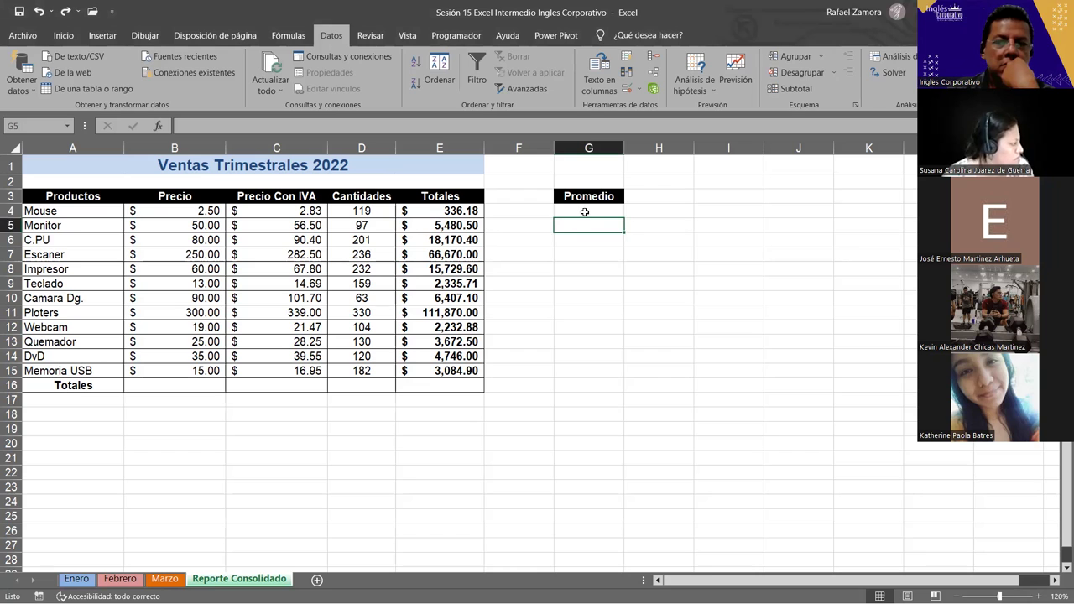
pyautogui.click(584, 211)
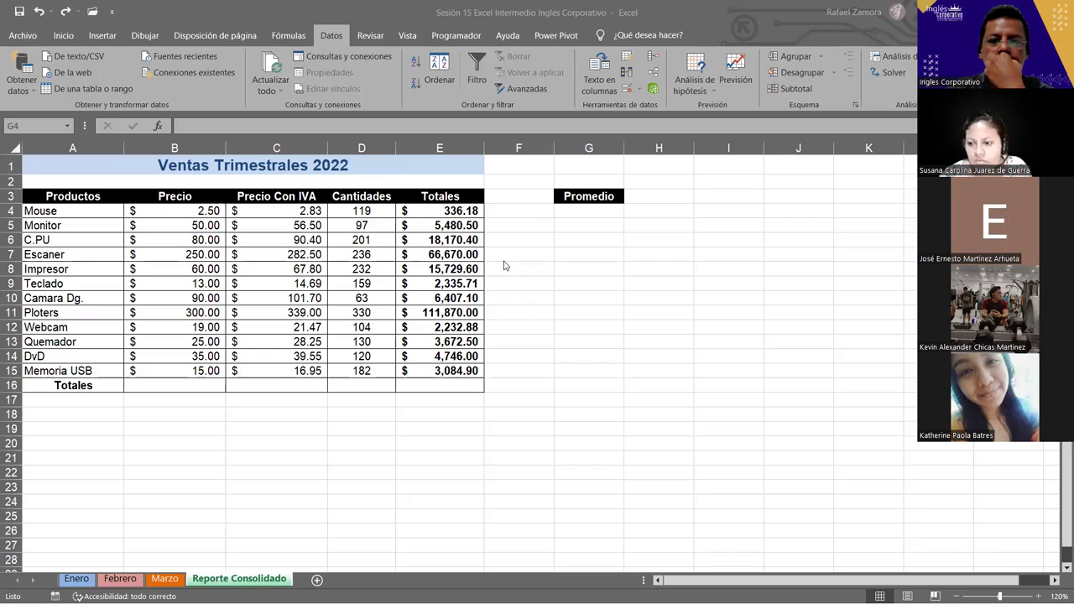
pyautogui.write('=')
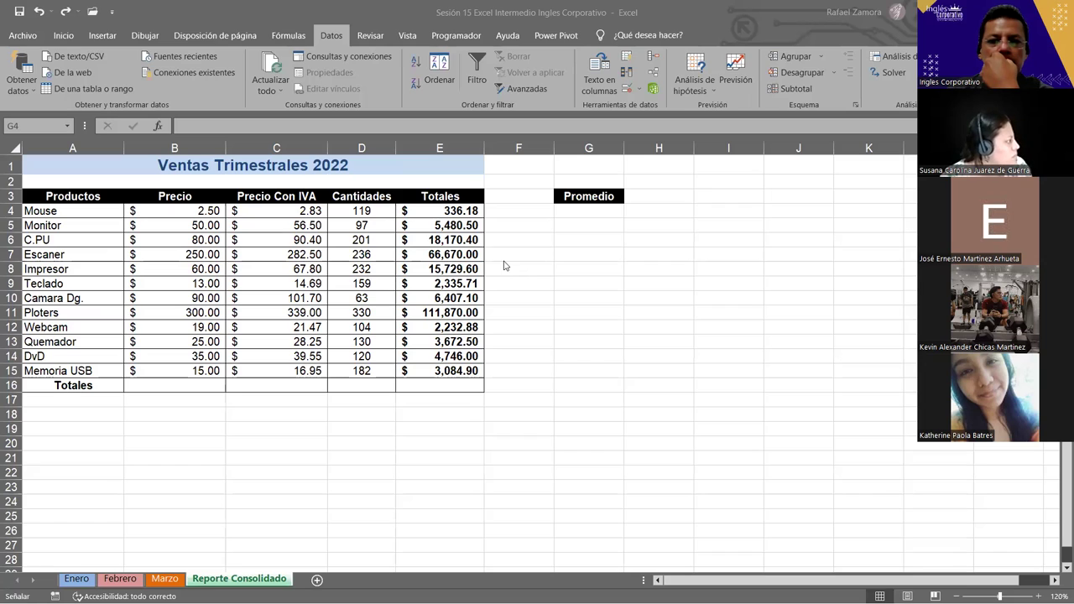
pyautogui.press('Escape')
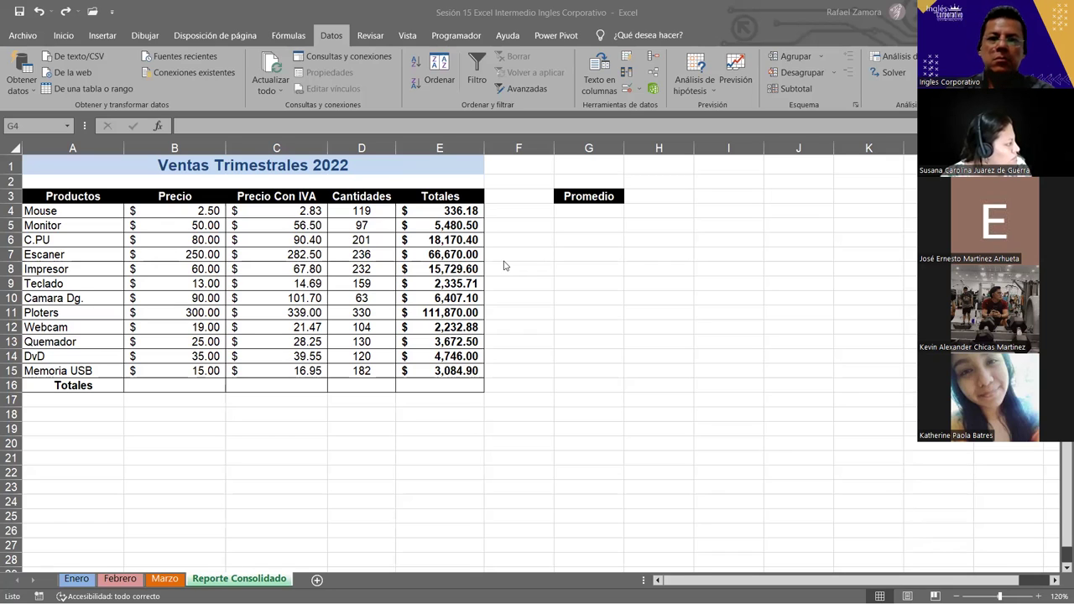
pyautogui.write('=')
pyautogui.press('Escape')
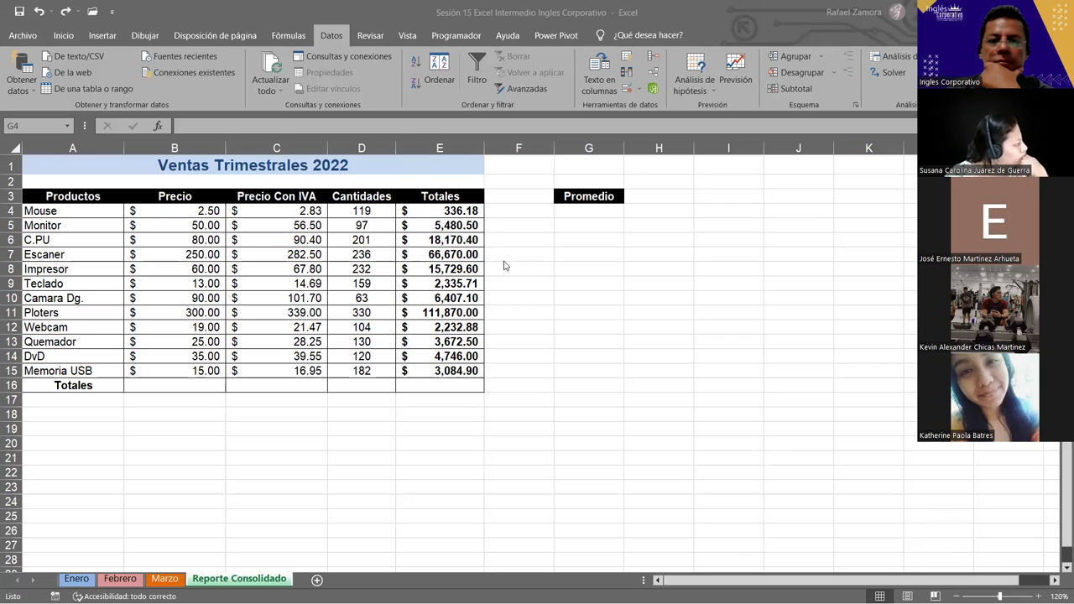
pyautogui.write('=')
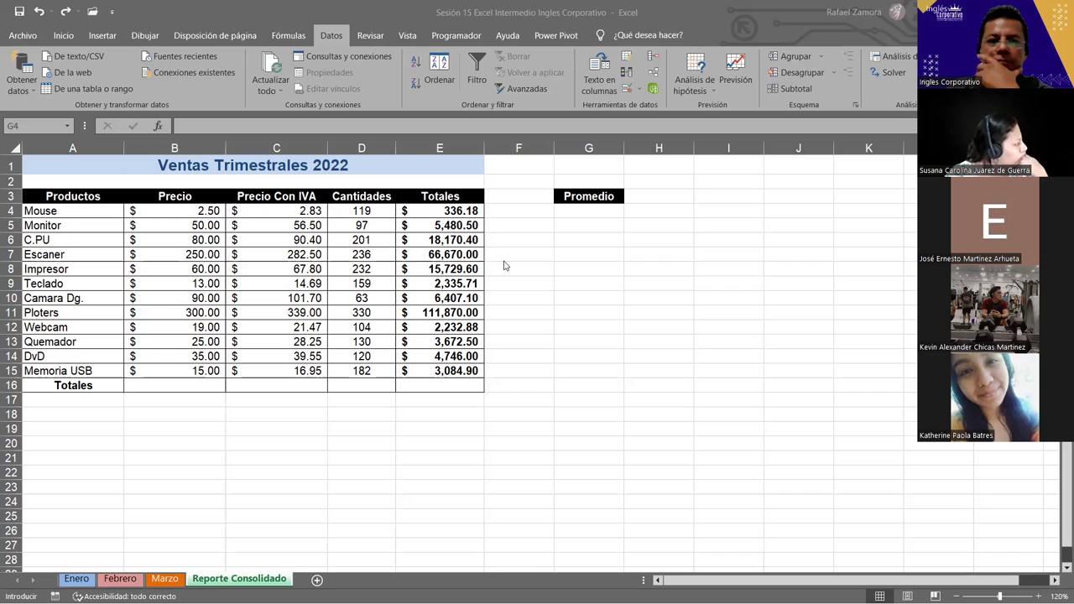
pyautogui.press('Left')
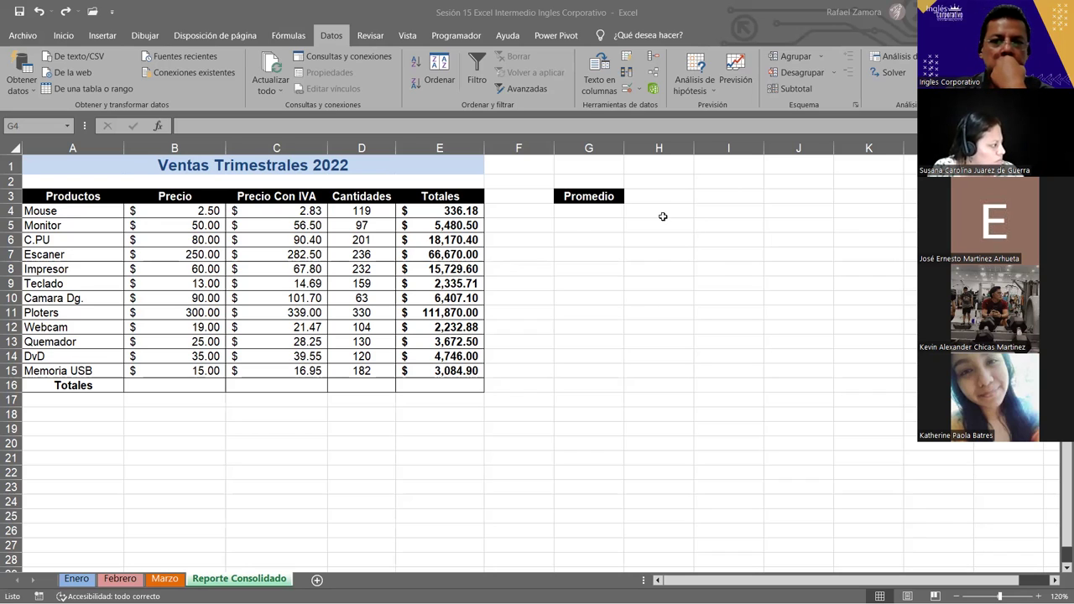
pyautogui.hotkey('ctrl', 'z')
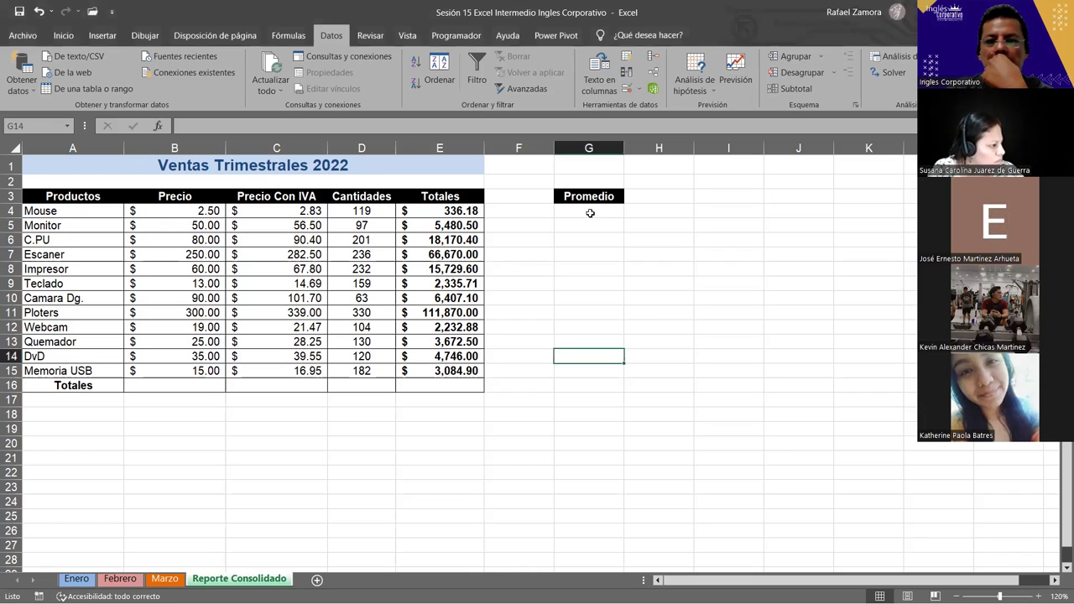
# Enter 657.67 in G16 on the Totales row.
pyautogui.click(596, 385)
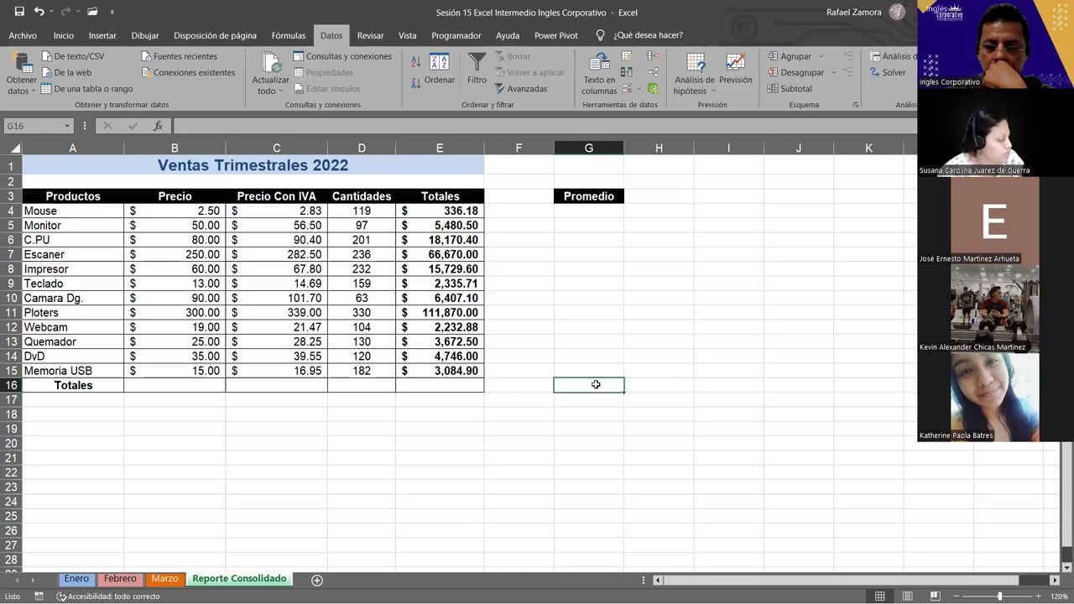
pyautogui.write('657.67')
pyautogui.press('Return')
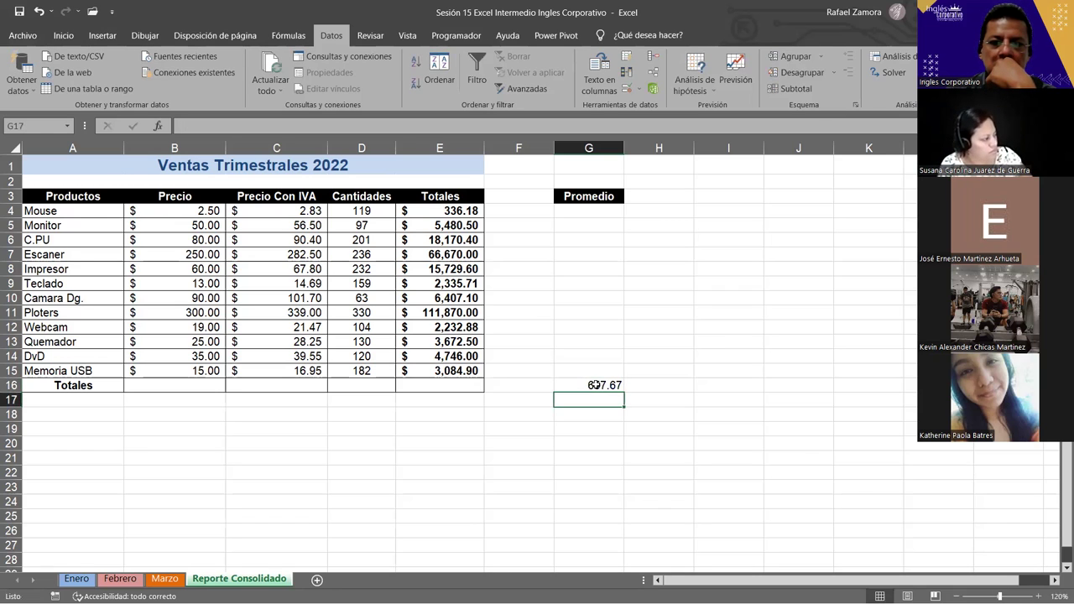
pyautogui.click(593, 384)
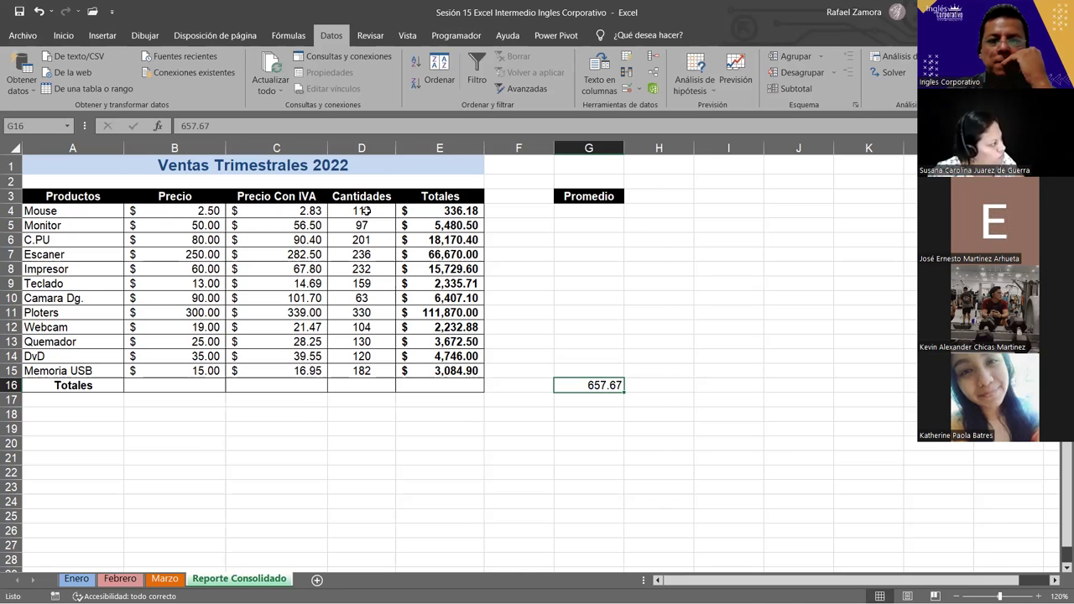
# Check the status-bar averages of the Cantidades and Totales values.
pyautogui.moveTo(366, 211); pyautogui.dragTo(364, 370)
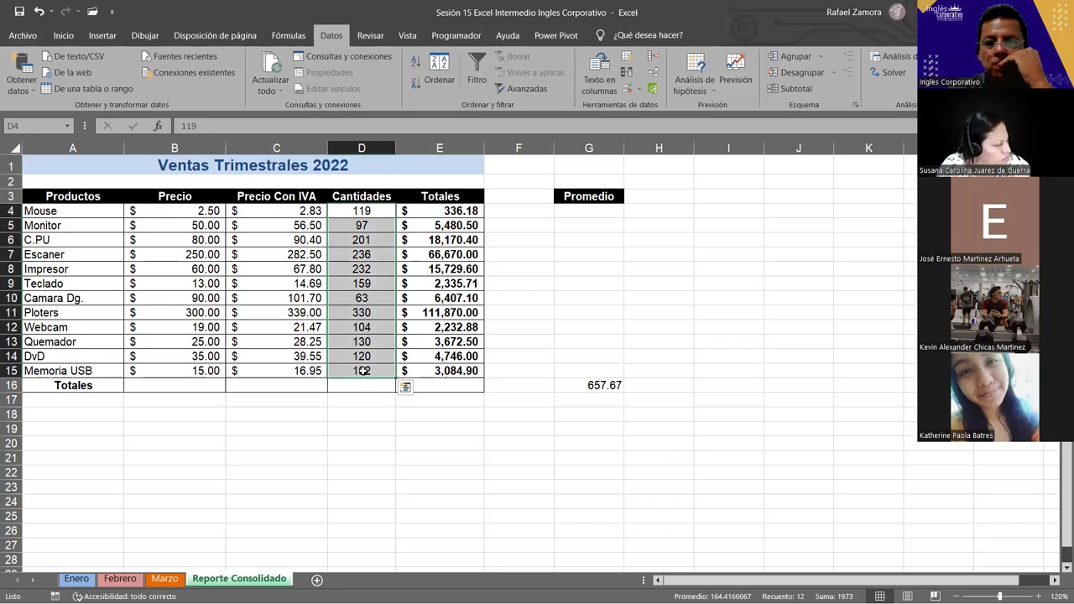
pyautogui.click(680, 392)
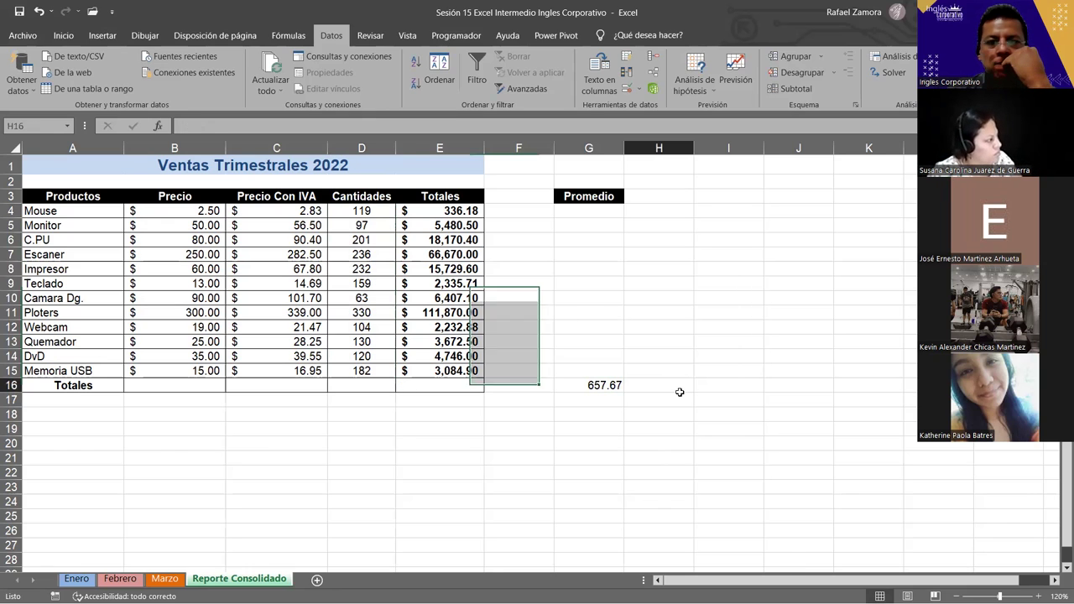
pyautogui.click(331, 210)
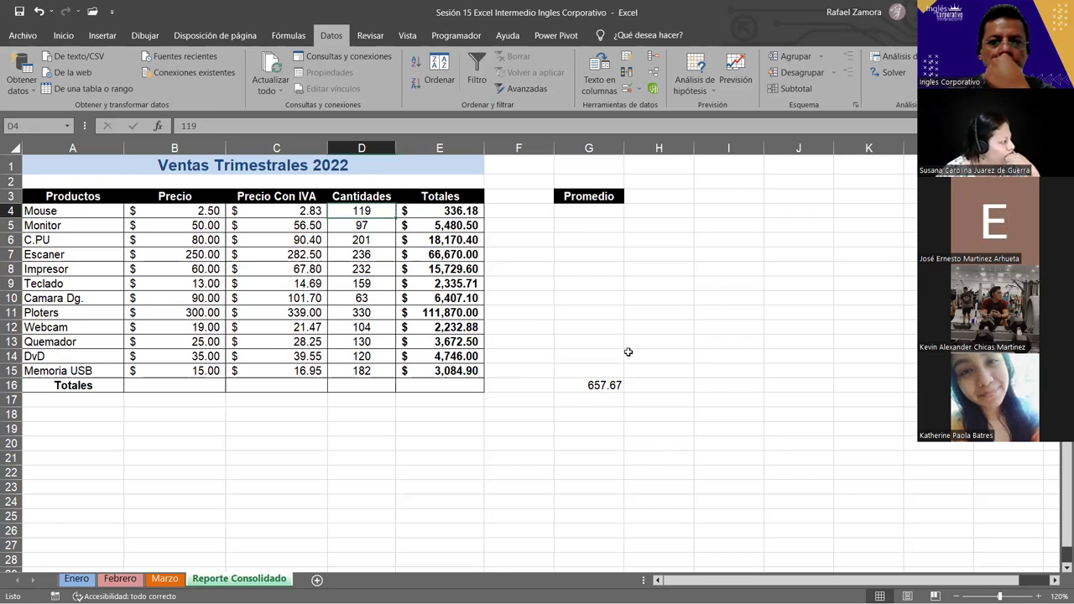
pyautogui.moveTo(434, 210); pyautogui.dragTo(438, 371)
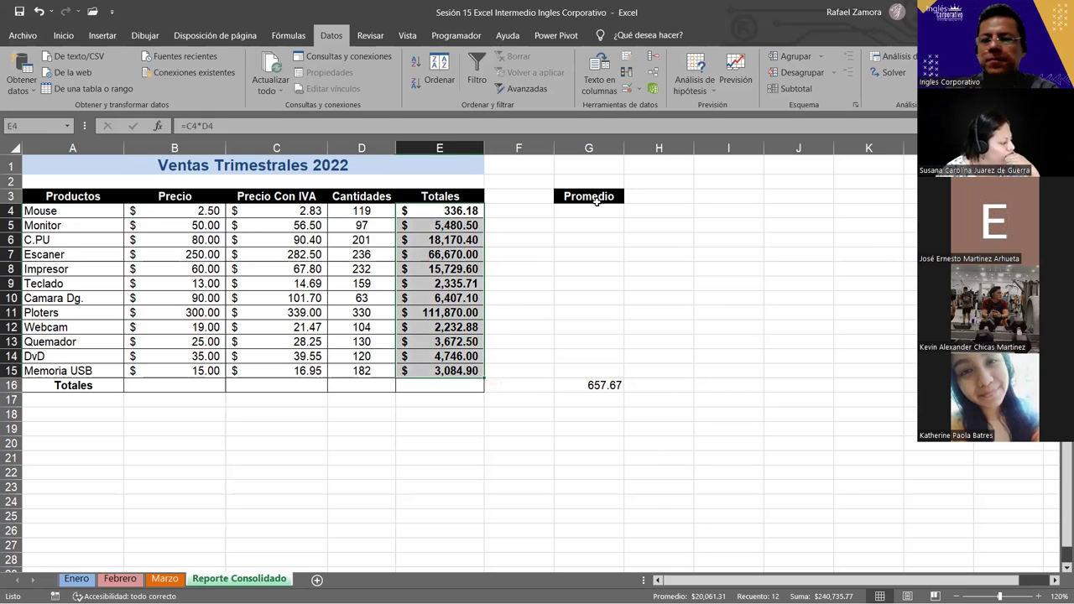
pyautogui.click(583, 463)
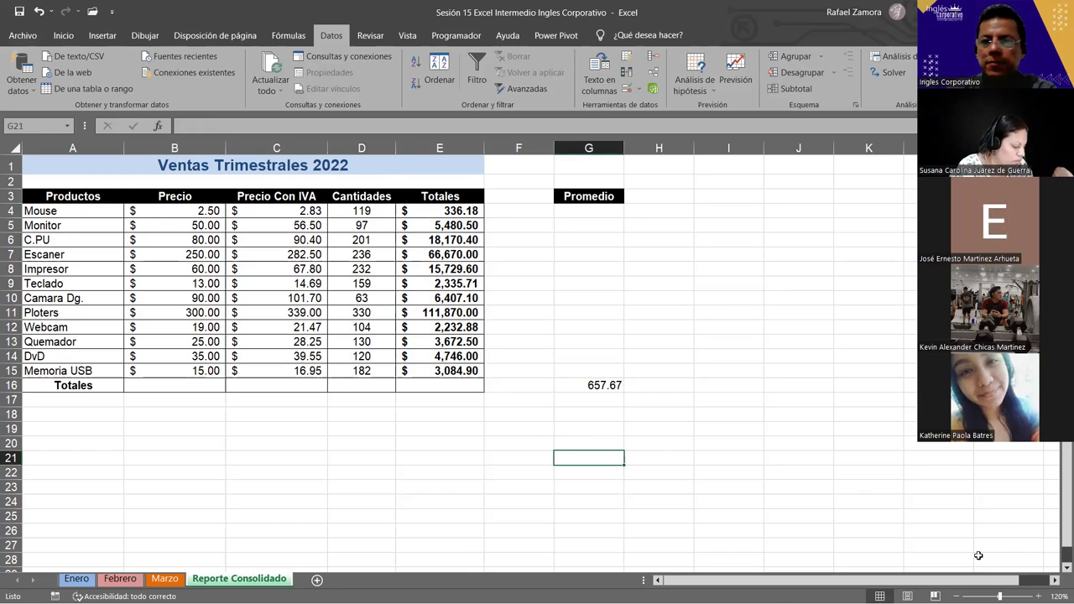
pyautogui.click(768, 456)
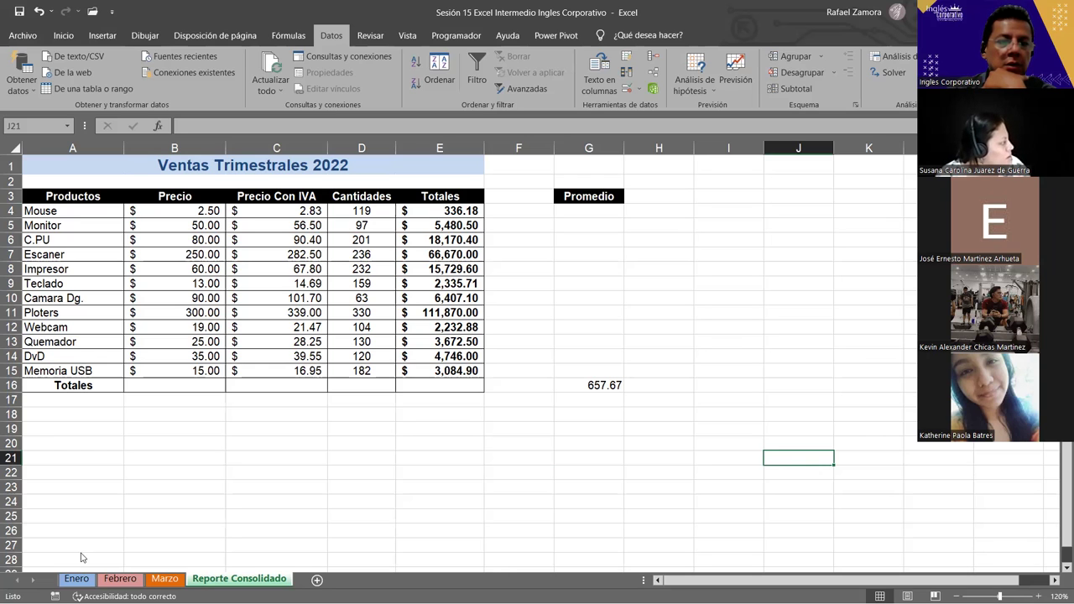
pyautogui.click(89, 579)
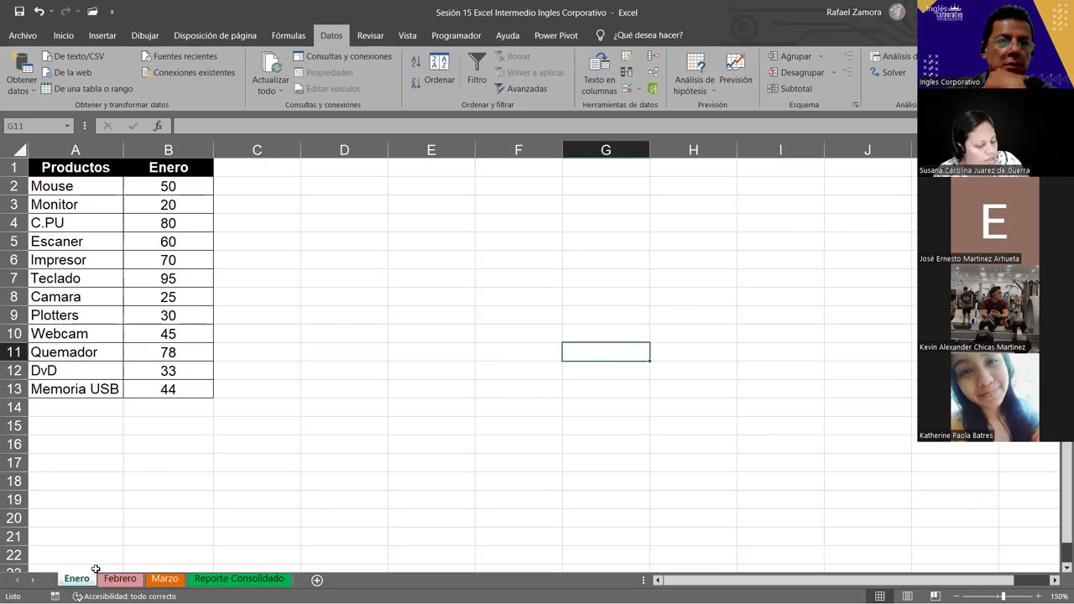
pyautogui.click(130, 579)
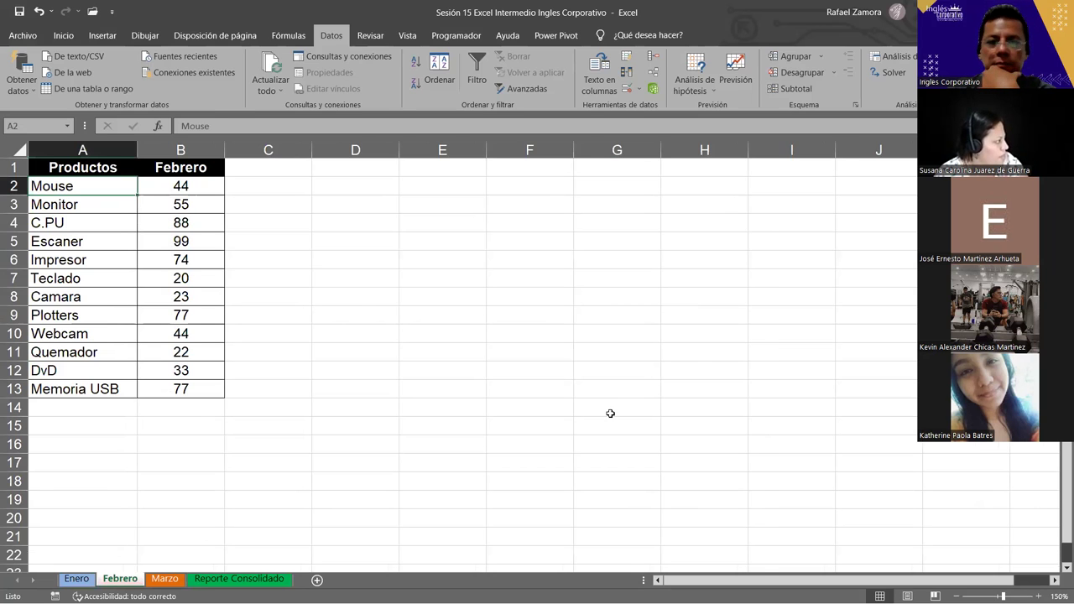
pyautogui.hotkey('ctrl', 'pagedown')
pyautogui.hotkey('ctrl', 'pagedown')
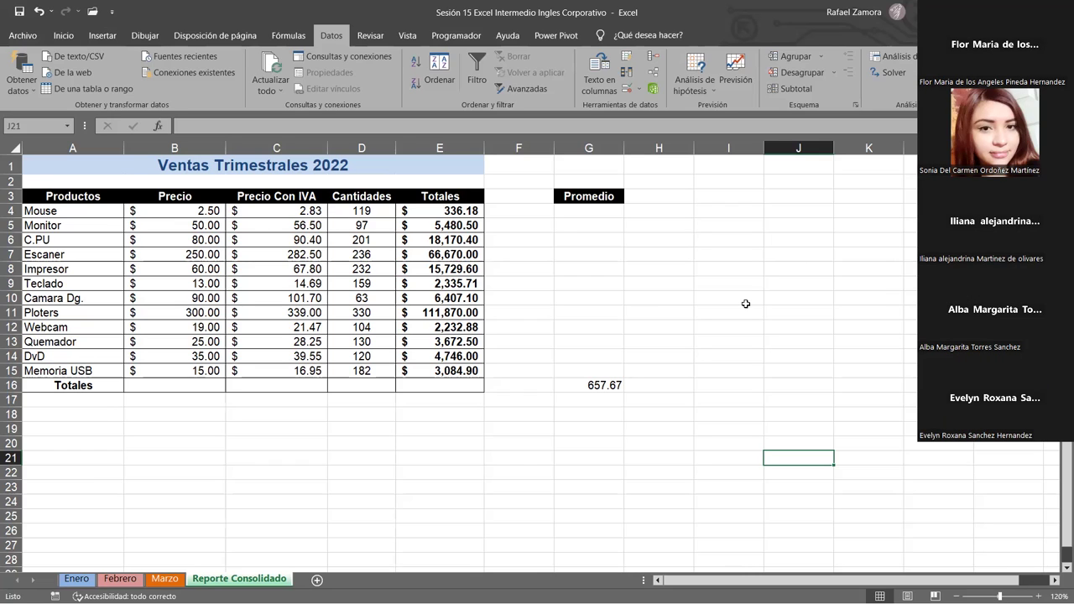
pyautogui.click(728, 342)
pyautogui.click(728, 298)
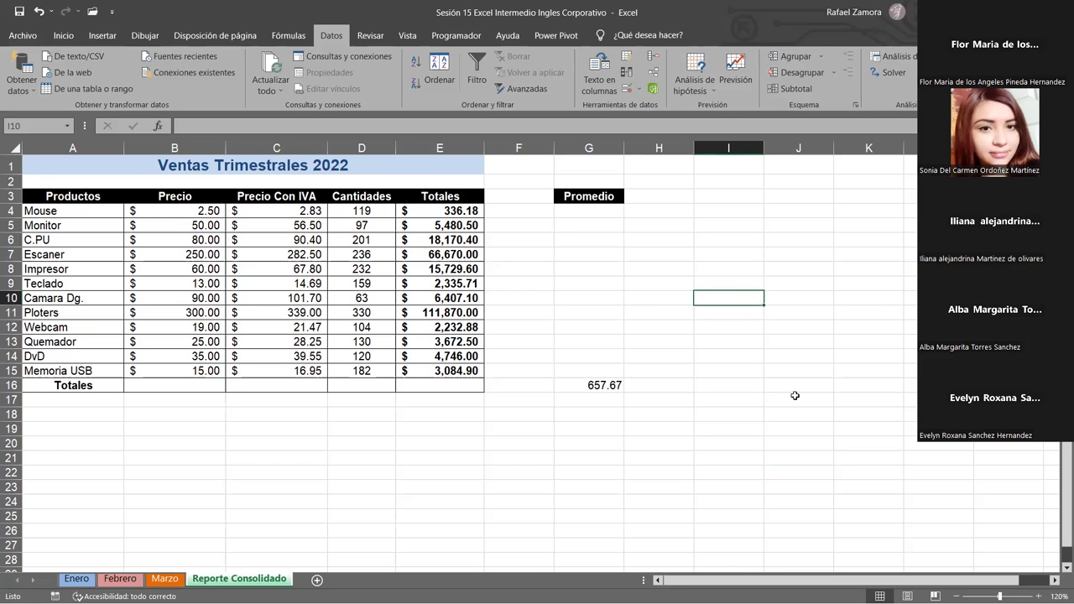
pyautogui.click(778, 381)
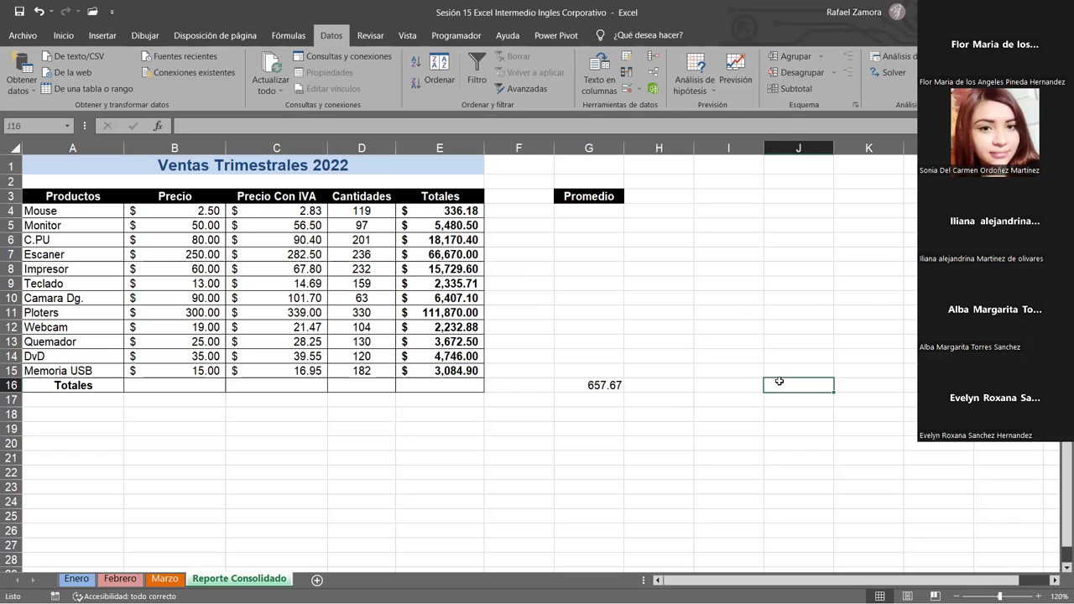
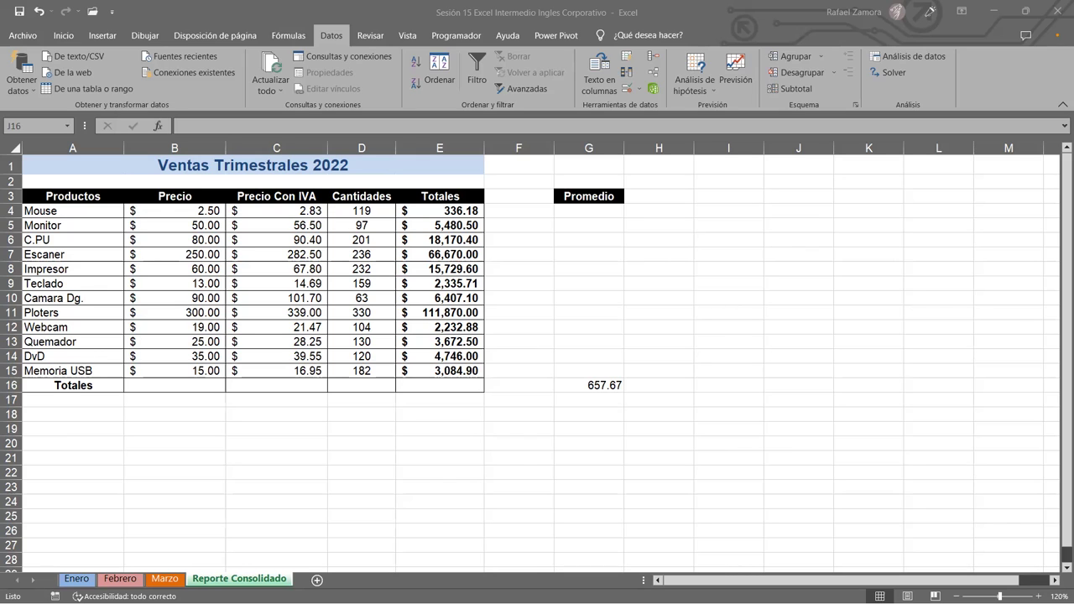
# Inspect the Promedio cell G4 and the quantities in column D, starting at D4.
pyautogui.click(559, 356)
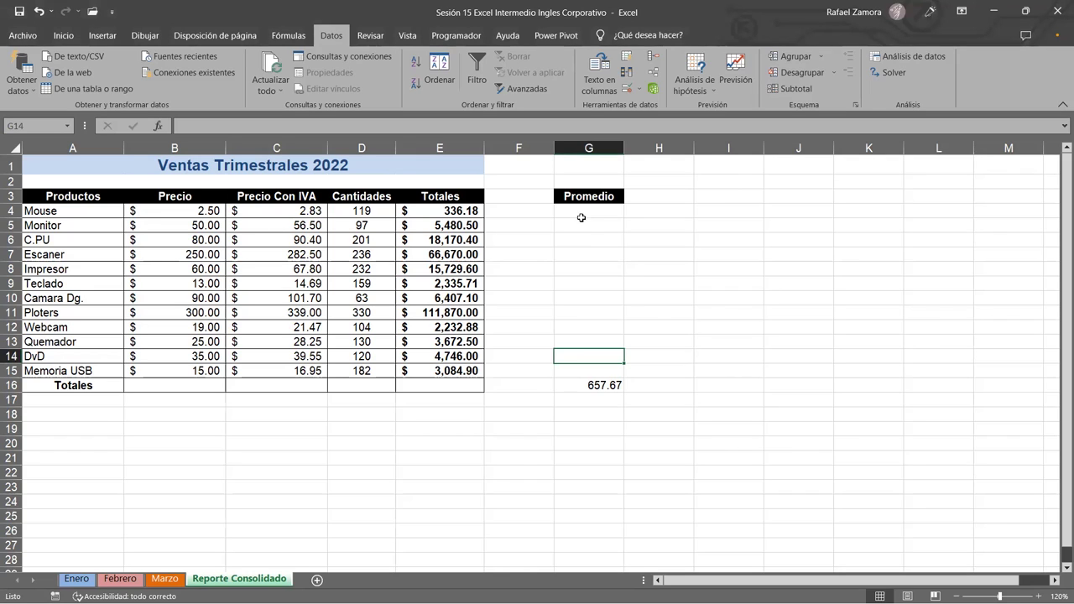
pyautogui.click(604, 214)
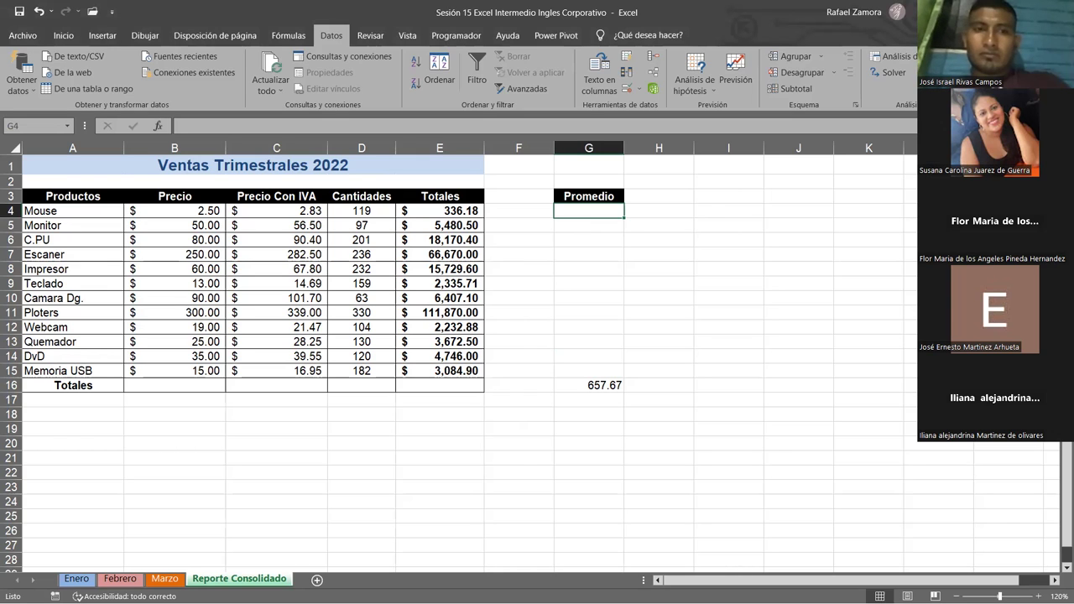
pyautogui.click(756, 313)
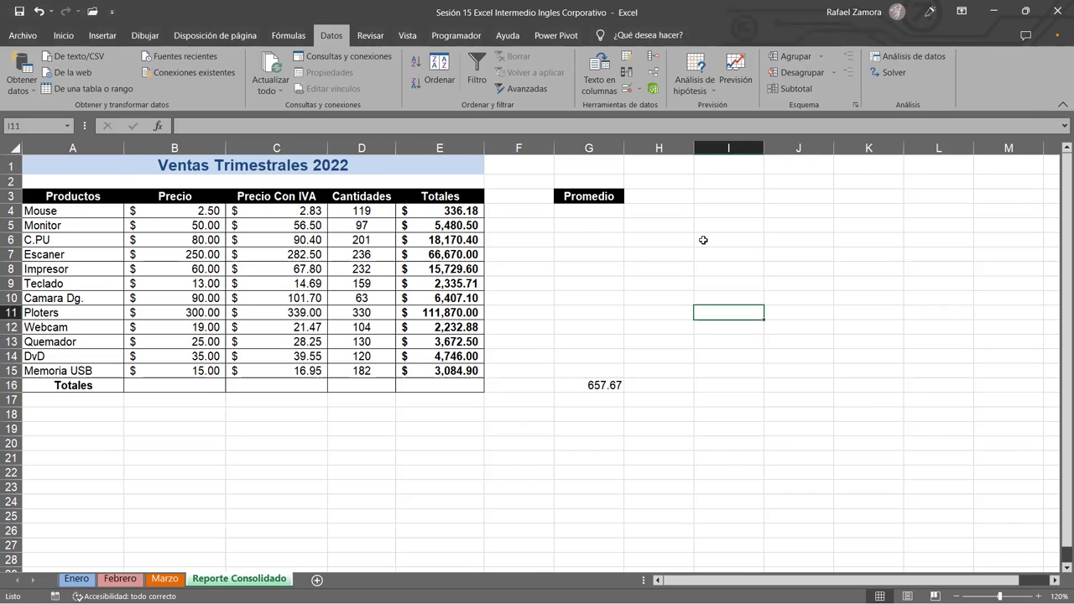
pyautogui.click(377, 211)
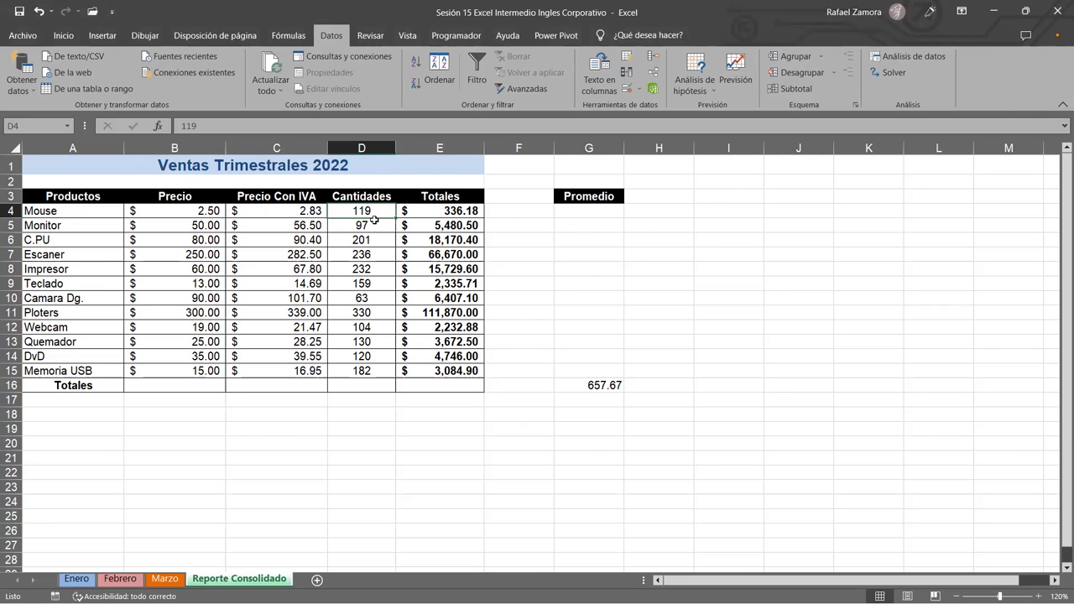
pyautogui.click(373, 221)
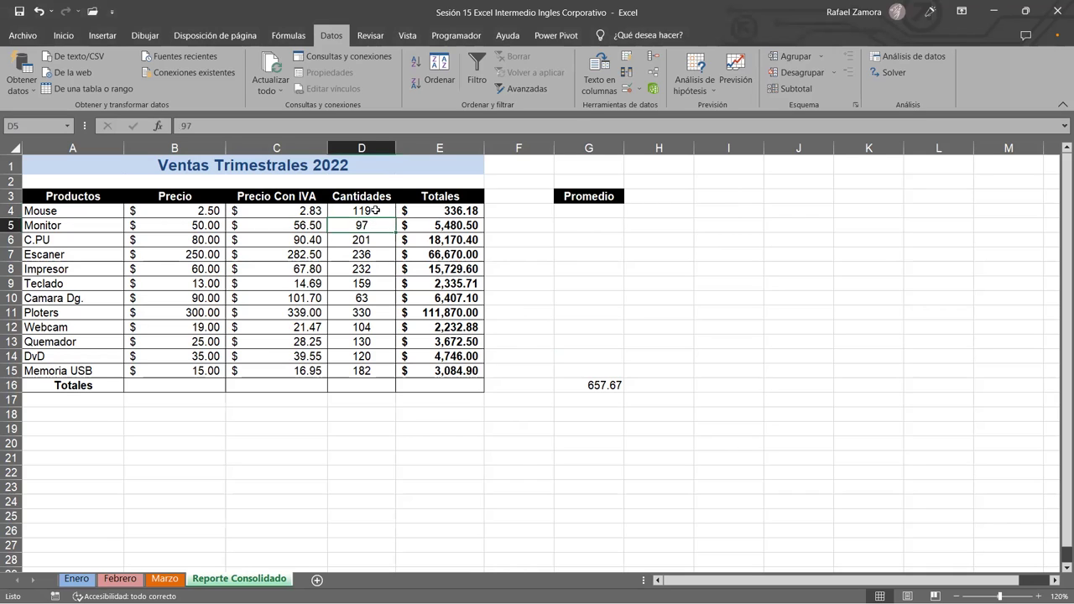
pyautogui.click(377, 215)
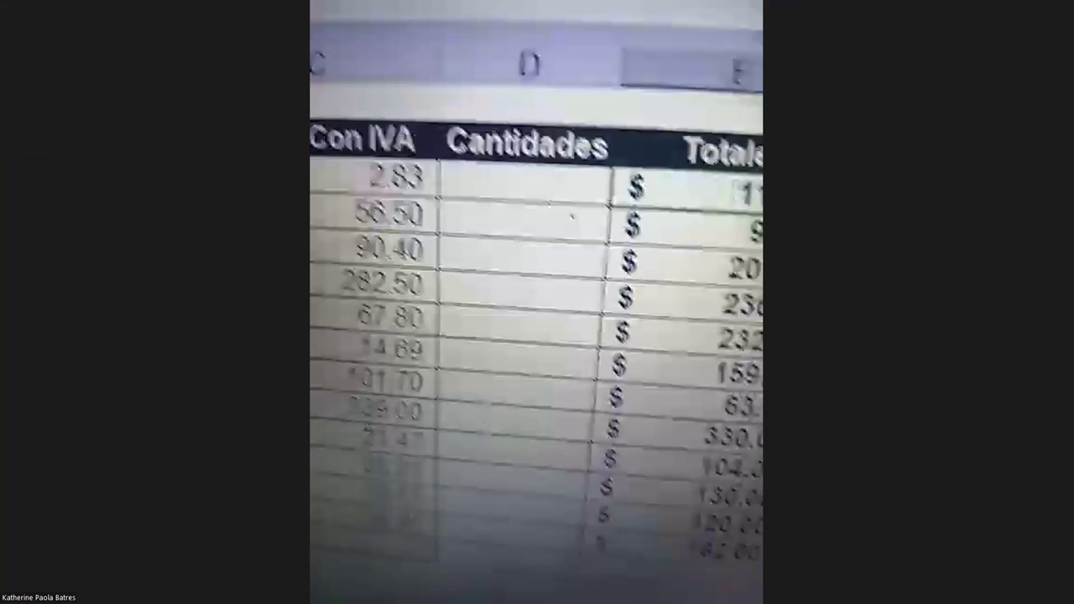
# Enter =C4*D4 in the first Totales cell and fill it down to the last product row.
pyautogui.write('=')
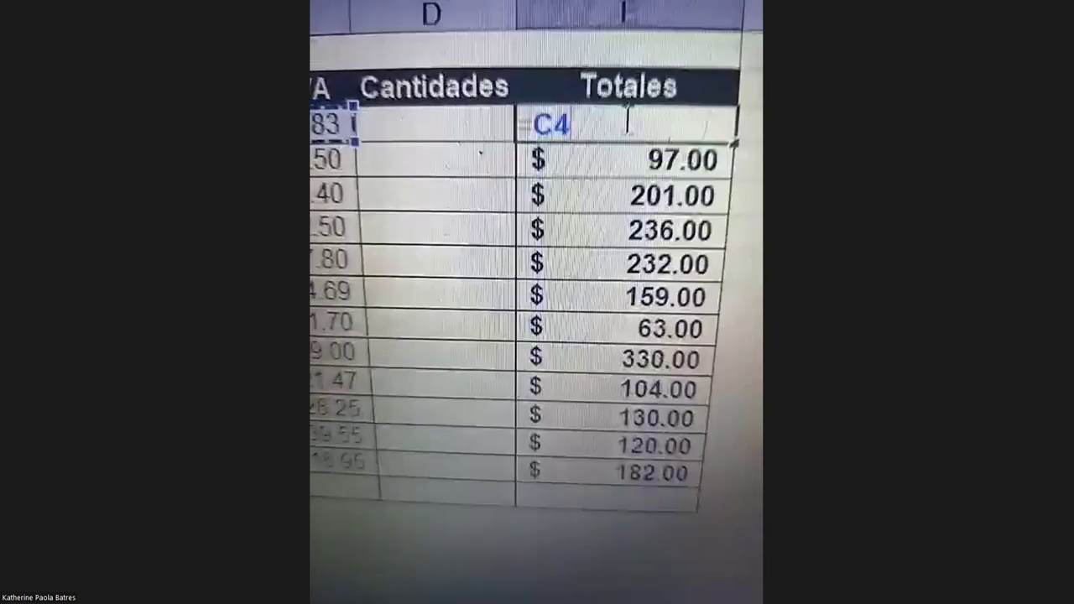
pyautogui.write('+')
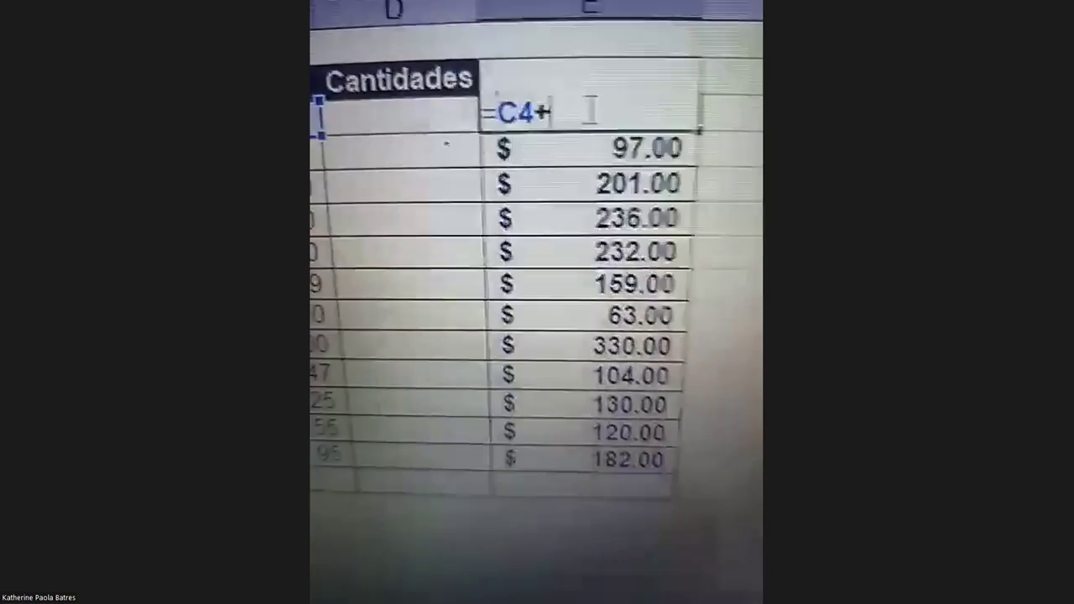
pyautogui.press('BackSpace')
pyautogui.write('*')
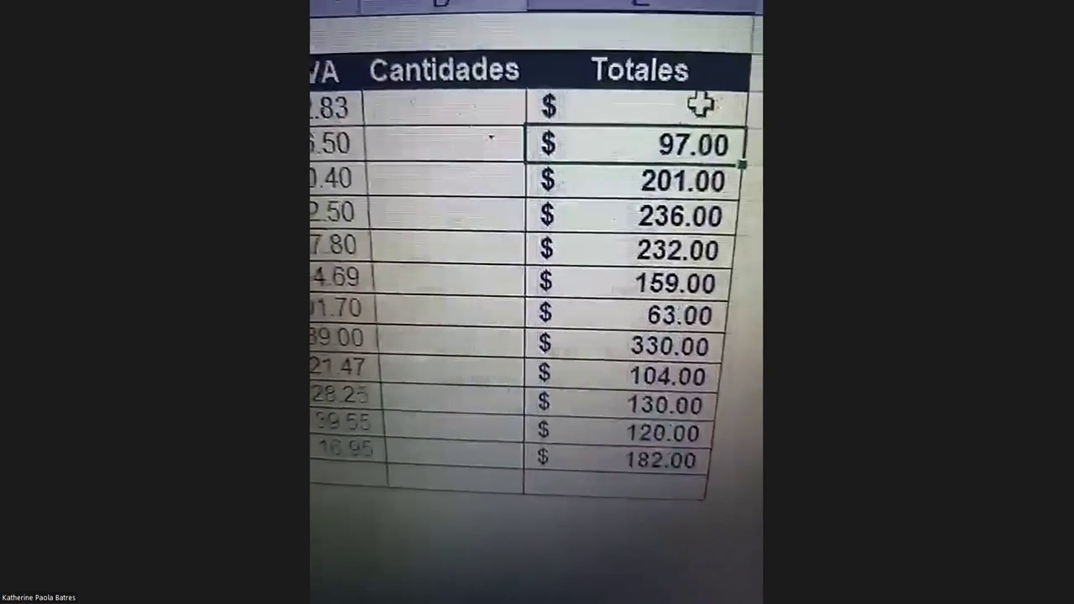
pyautogui.click(703, 102)
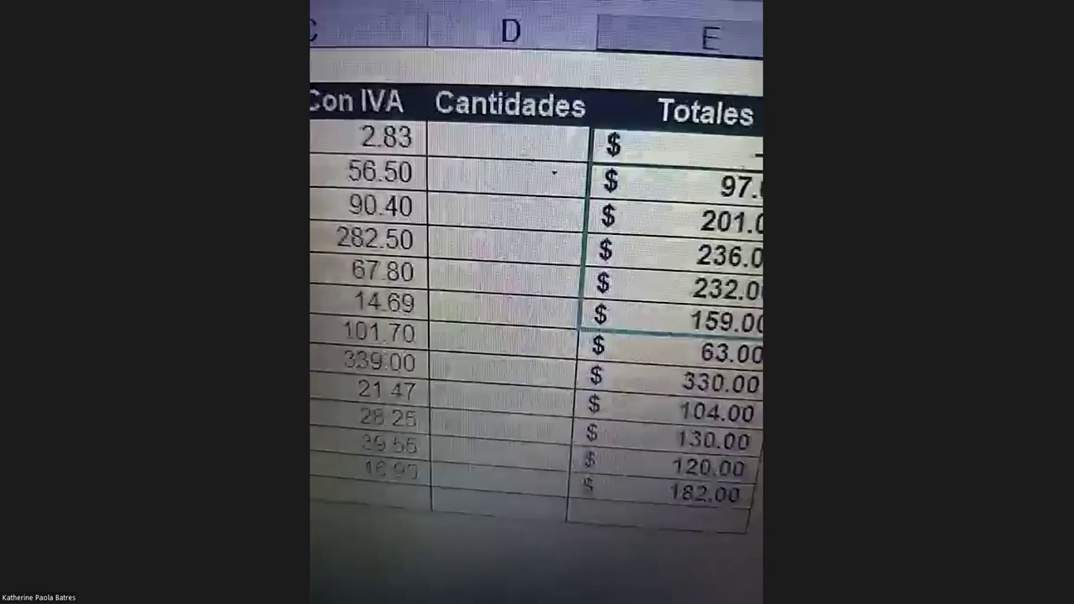
pyautogui.moveTo(758, 139); pyautogui.dragTo(730, 420)
pyautogui.moveTo(743, 522); pyautogui.dragTo(730, 503)
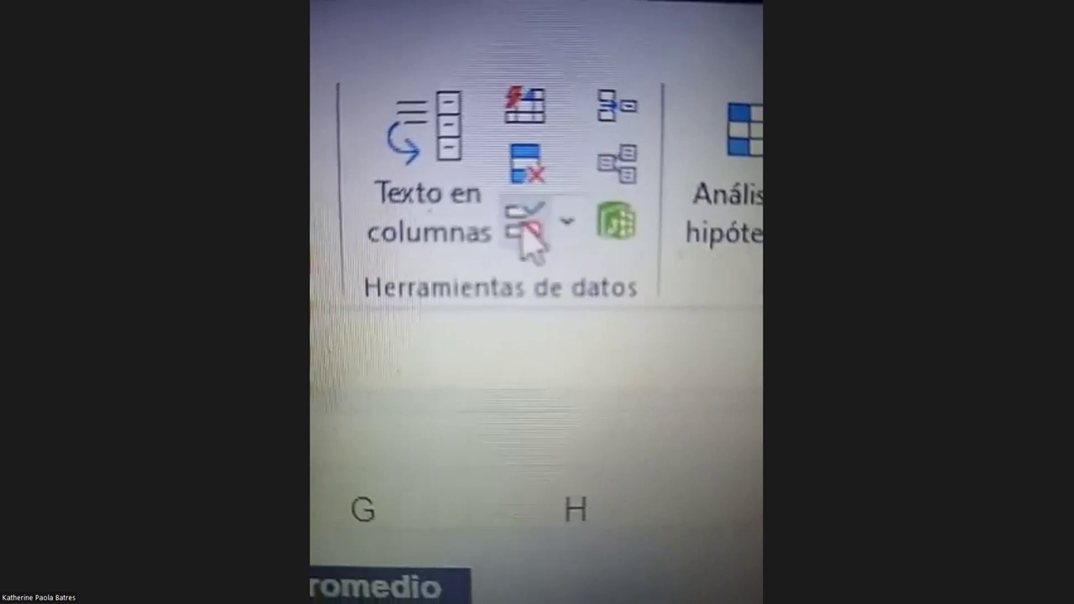
# Open Consolidar and delete the old Enero, Febrero and Marzo references.
pyautogui.click(631, 114)
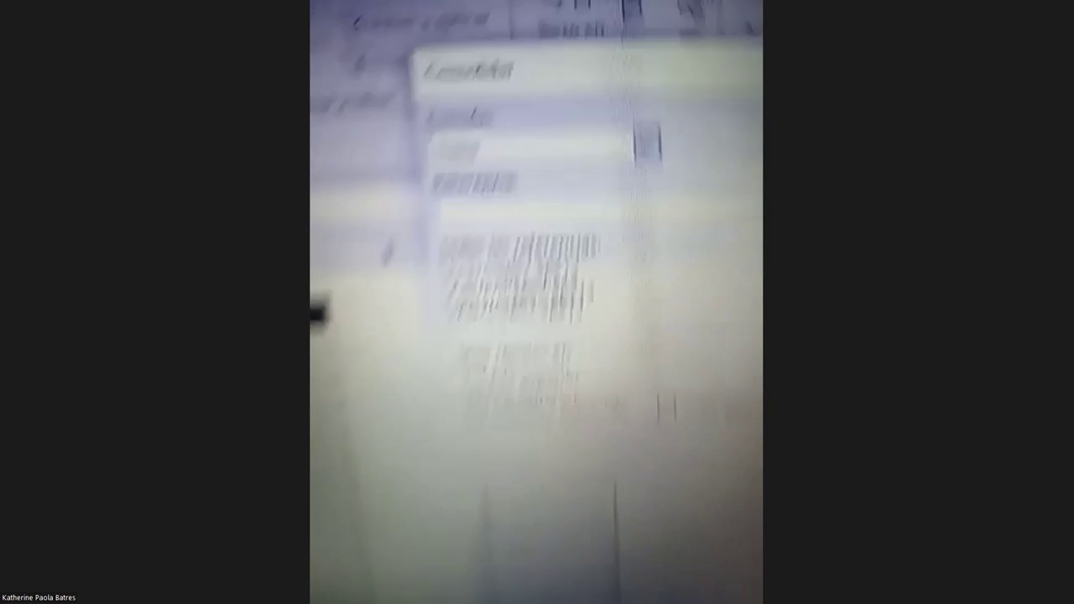
pyautogui.click(611, 234)
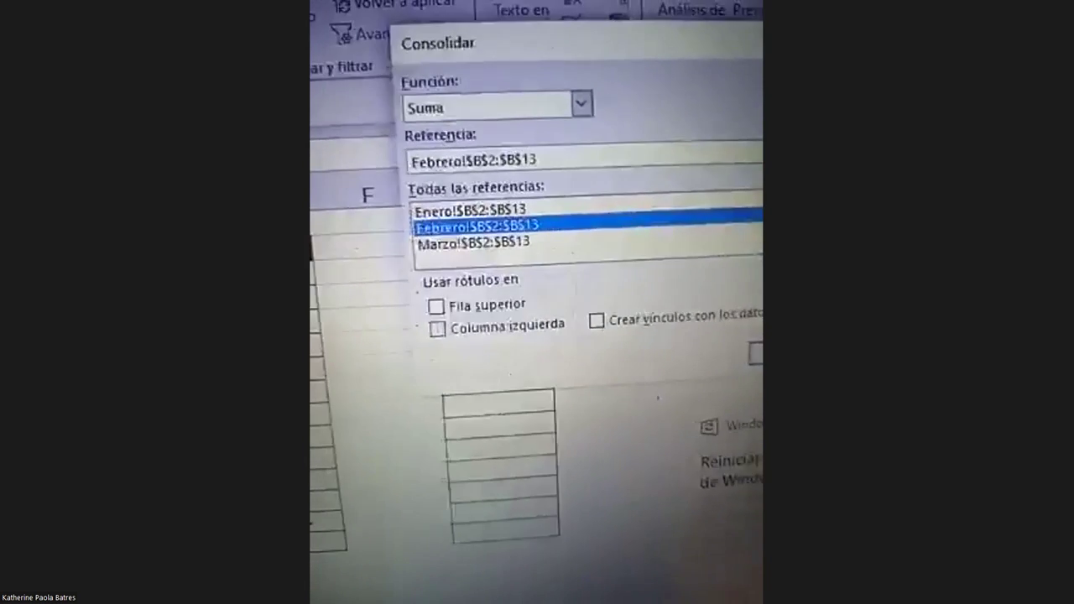
pyautogui.click(726, 221)
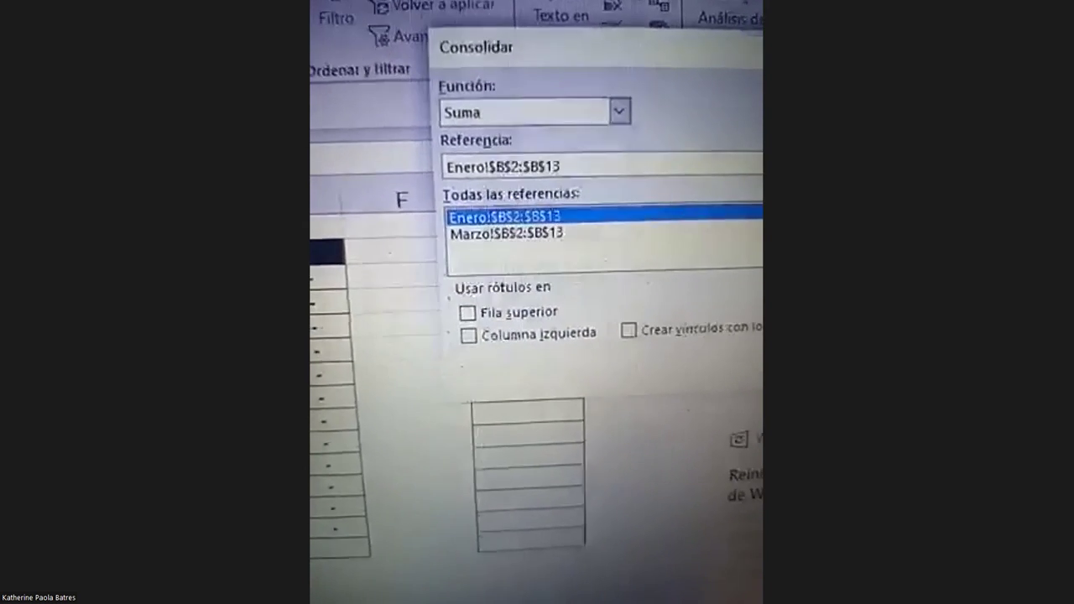
pyautogui.click(445, 215)
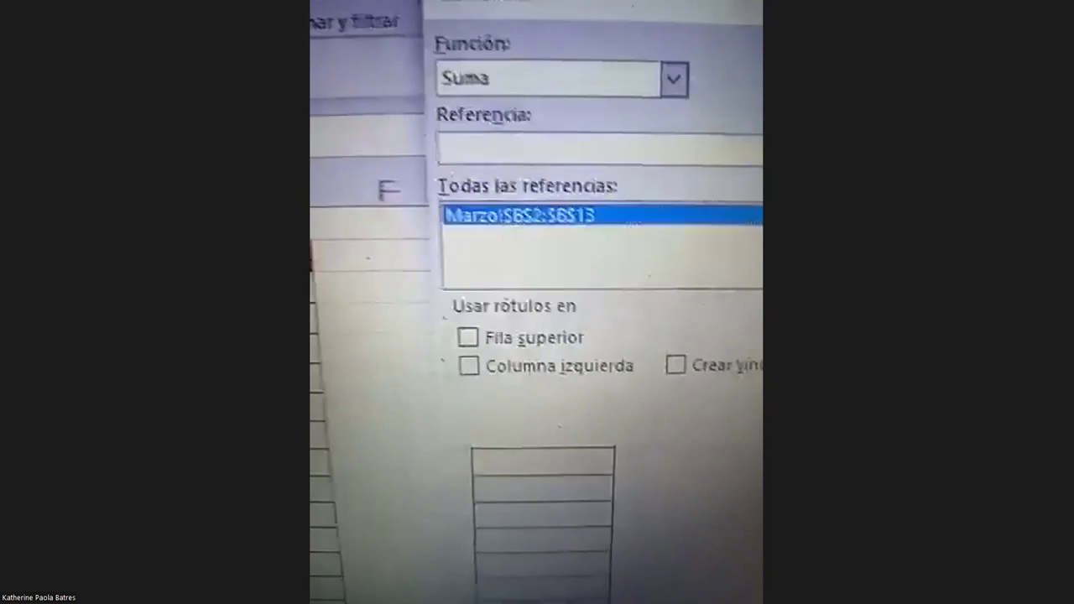
pyautogui.press('Delete')
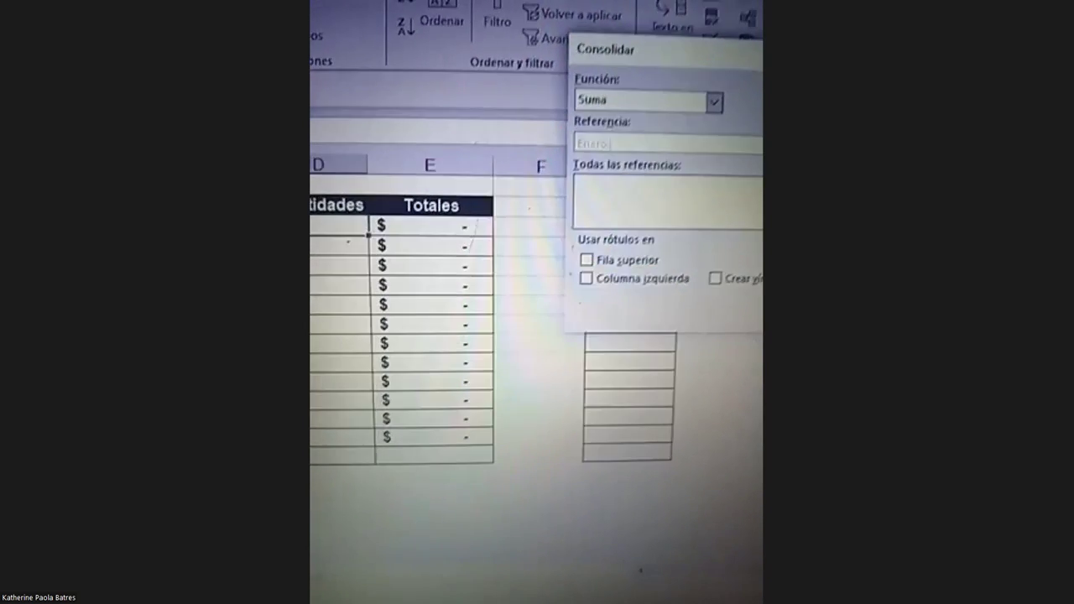
# Add Enero!$B$2:$B$13, Febrero!$B$2:$B$13 and Marzo!$B$2:$B$13 as consolidation references.
pyautogui.hotkey('ctrl', 'pagedown')
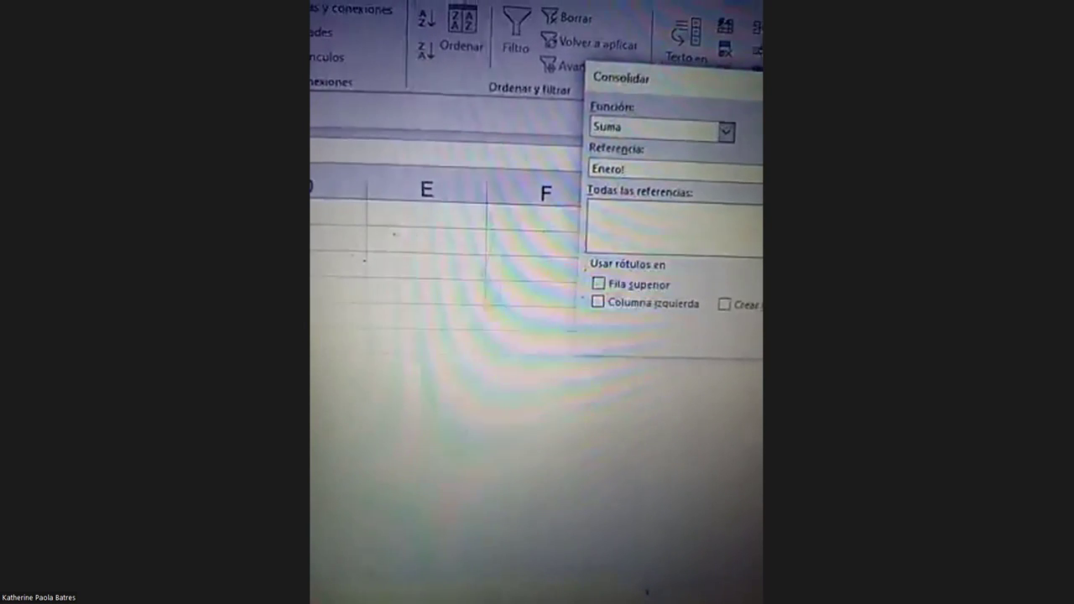
pyautogui.moveTo(319, 239); pyautogui.dragTo(319, 365)
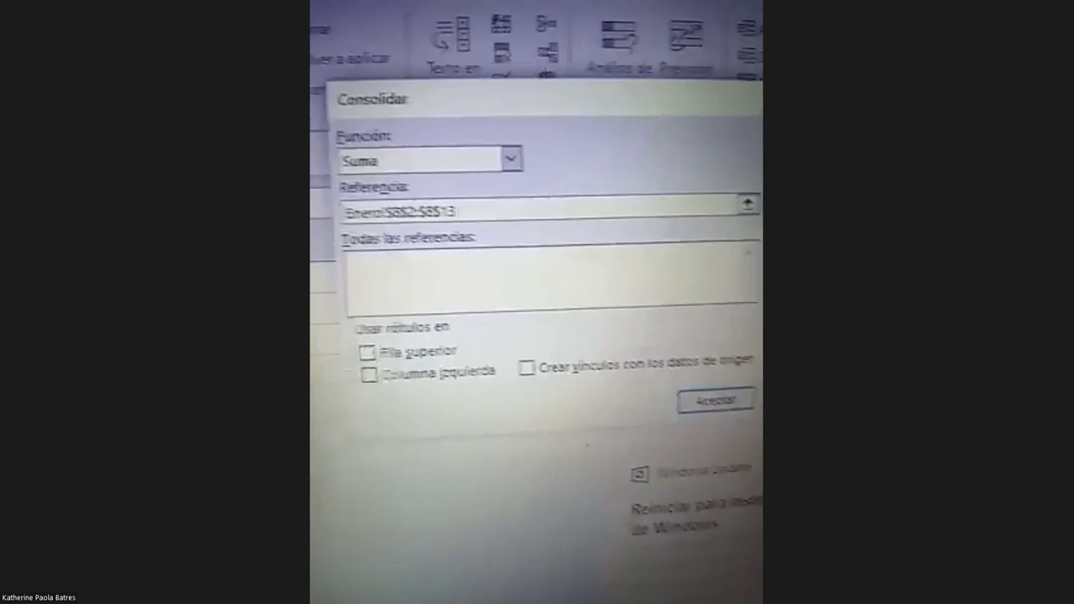
pyautogui.hotkey('alt', 'a')
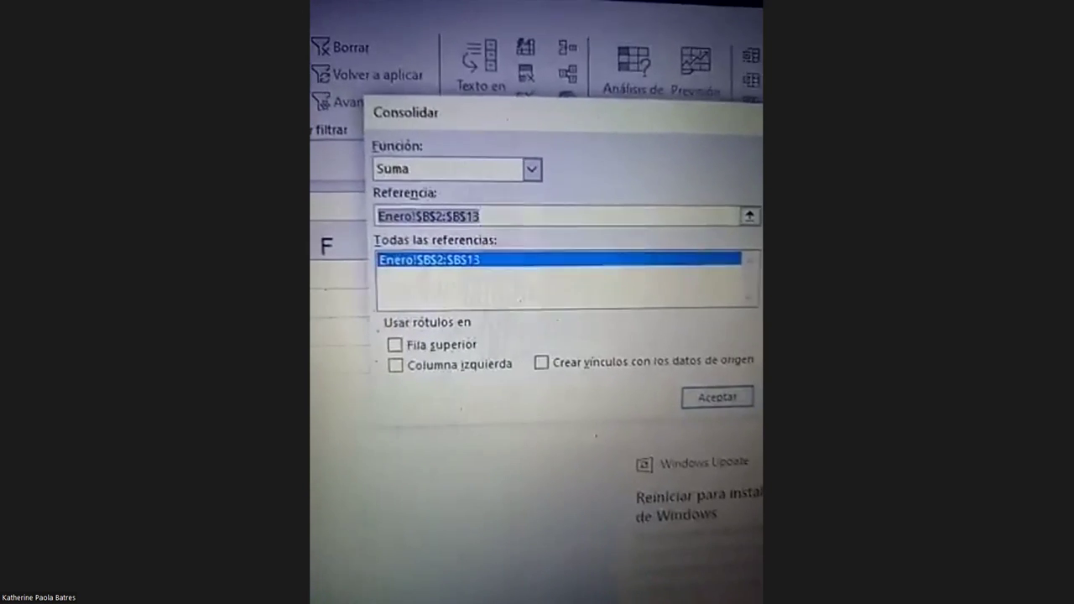
pyautogui.hotkey('ctrl', 'pagedown')
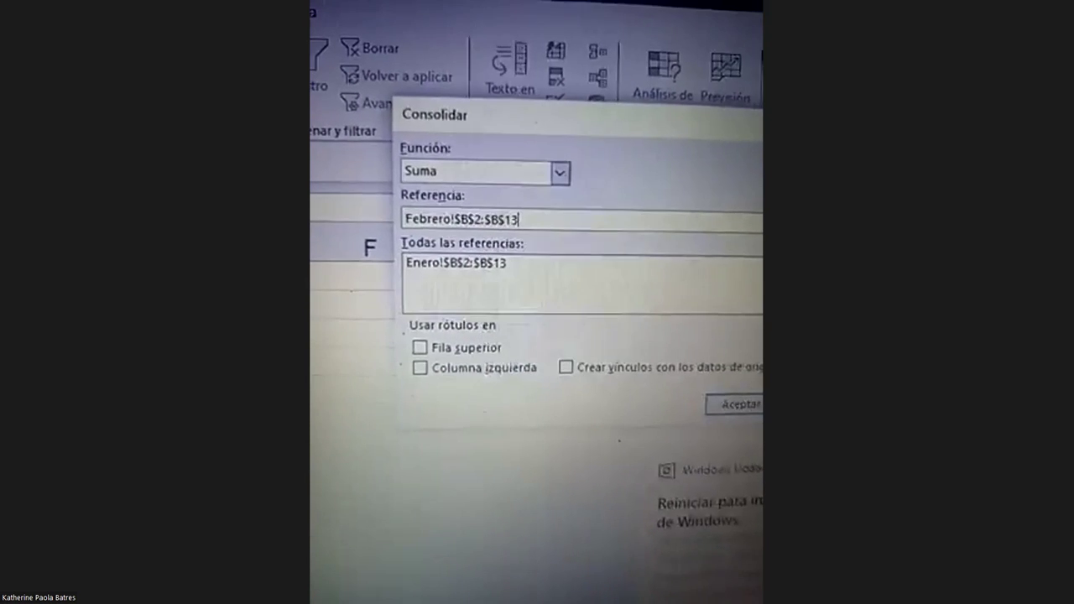
pyautogui.hotkey('alt', 'a')
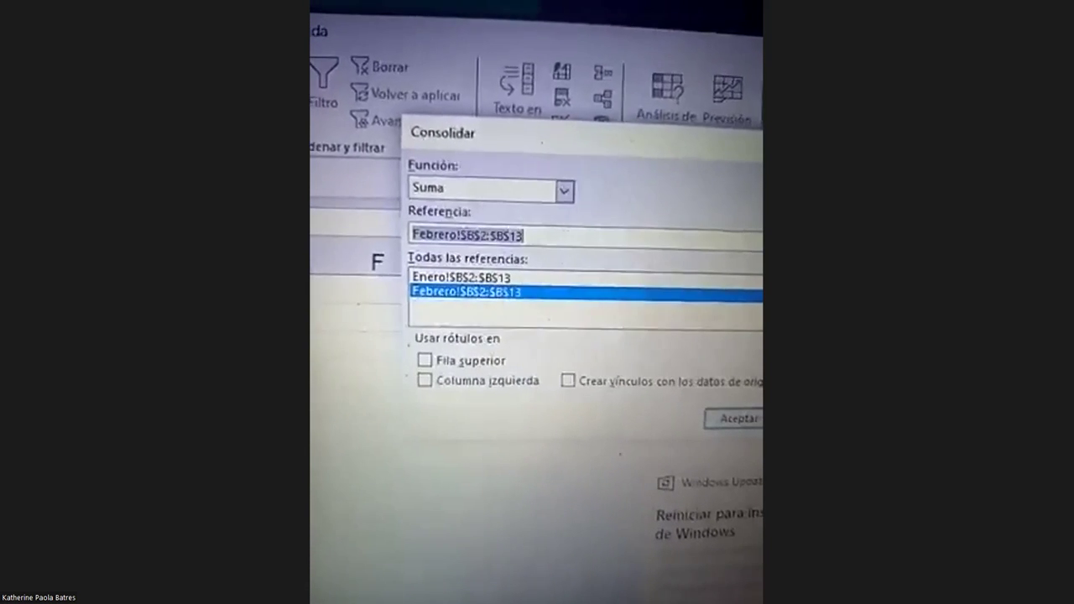
pyautogui.hotkey('ctrl', 'pagedown')
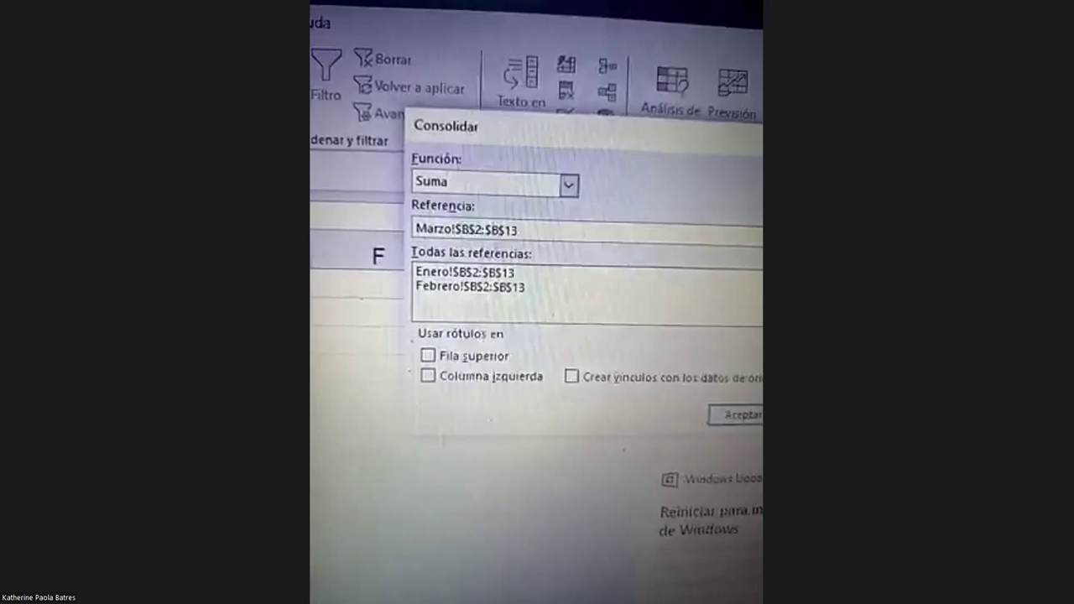
pyautogui.hotkey('alt', 'a')
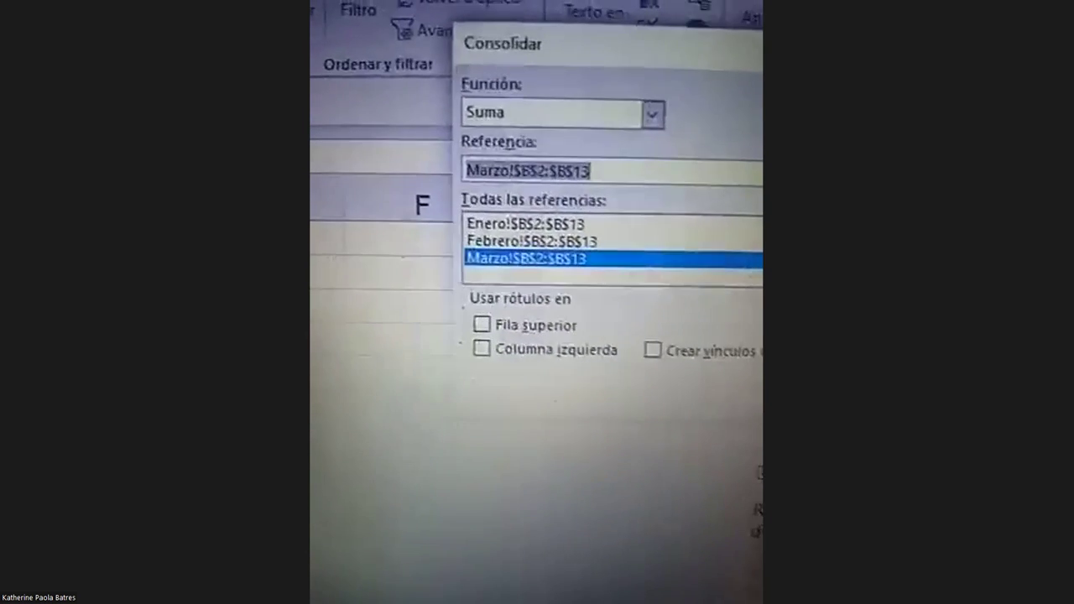
# Accept the consolidation to write the summed quantities (119, 97, 201…) into Cantidades.
pyautogui.click(553, 167)
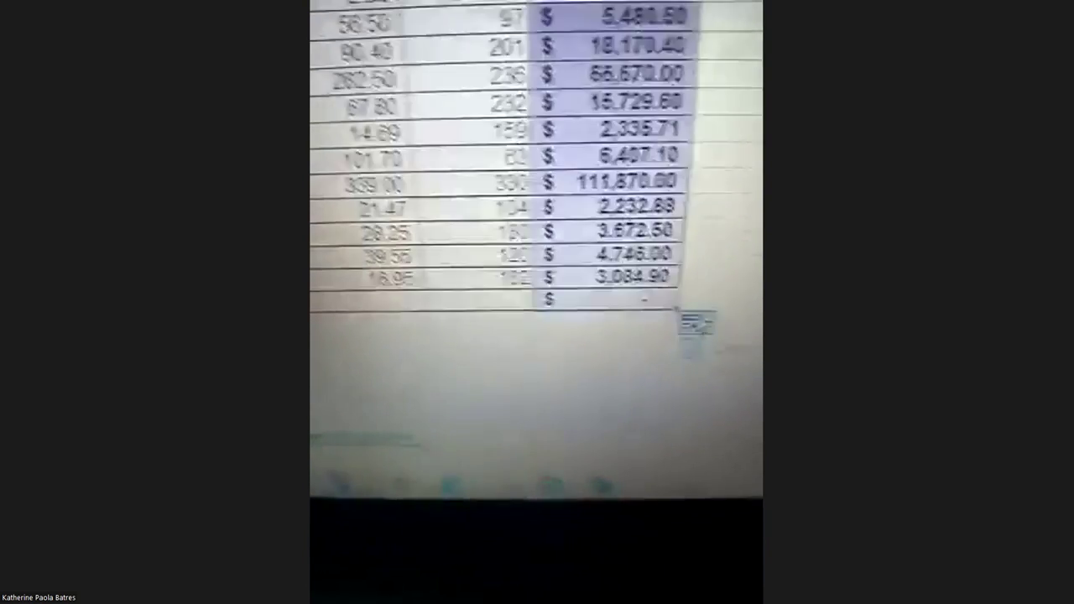
# Check the Auto Fill Options list for the copied cells, then dismiss it.
pyautogui.click(696, 323)
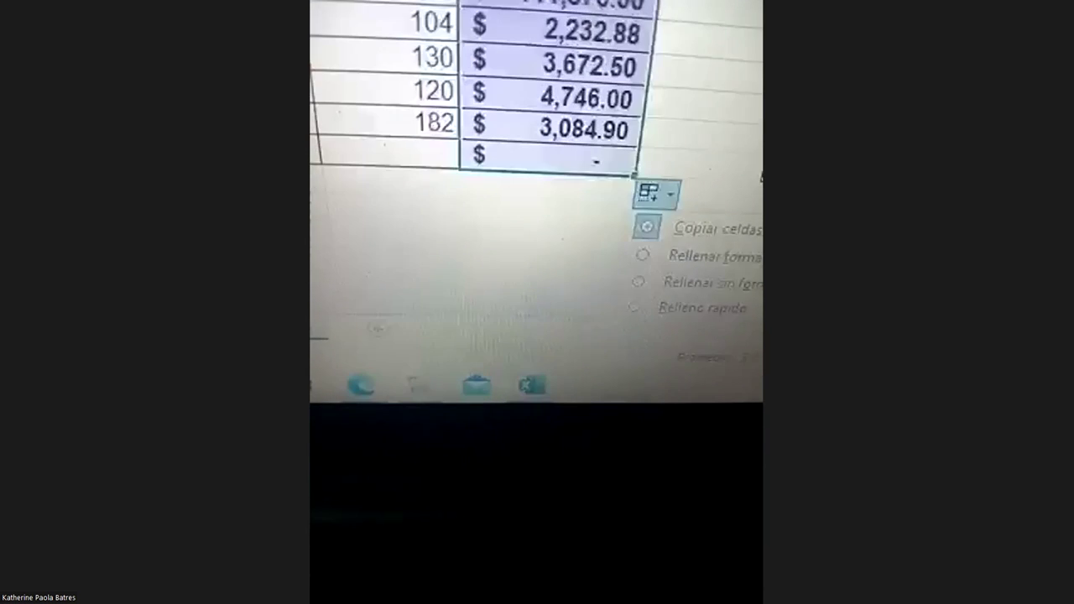
pyautogui.press('Escape')
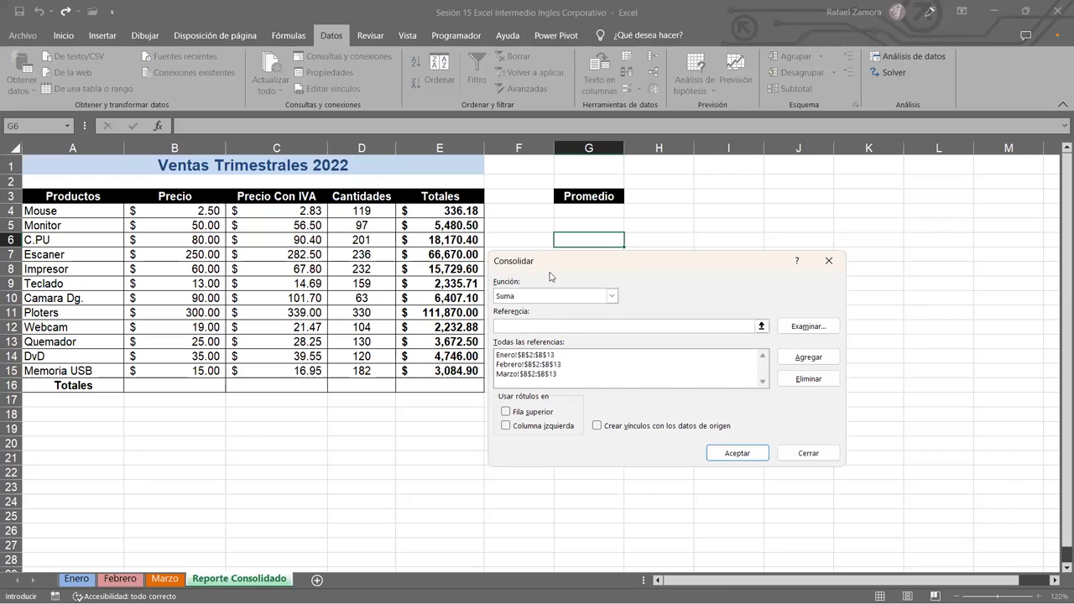
# Close the Consolidar dialog without applying it and switch to the Sesión 9 Consolidacion de Datos workbook.
pyautogui.click(669, 183)
pyautogui.click(664, 199)
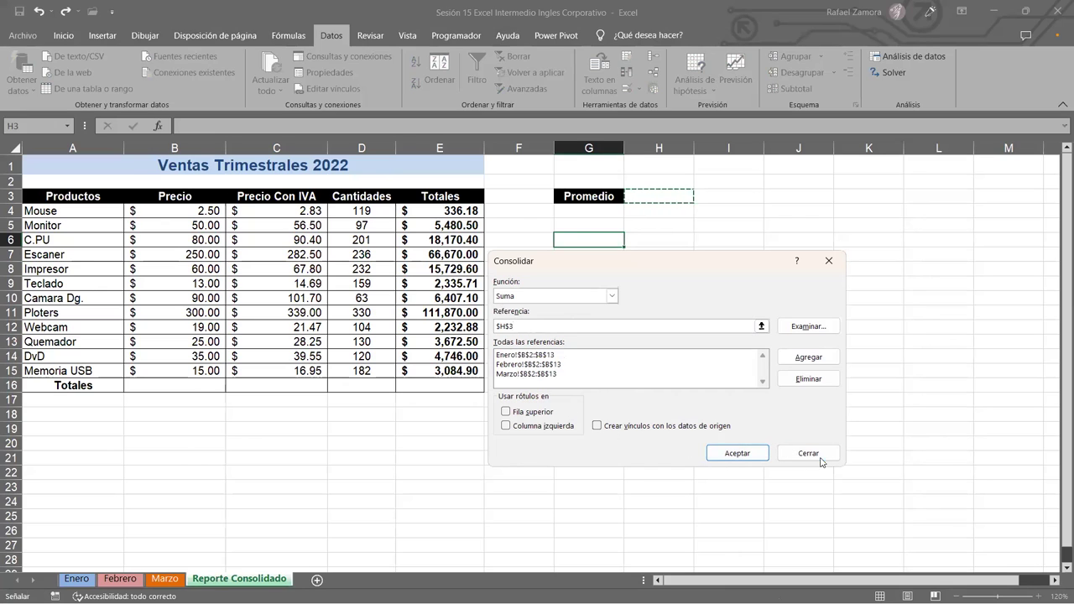
pyautogui.click(808, 454)
pyautogui.click(561, 484)
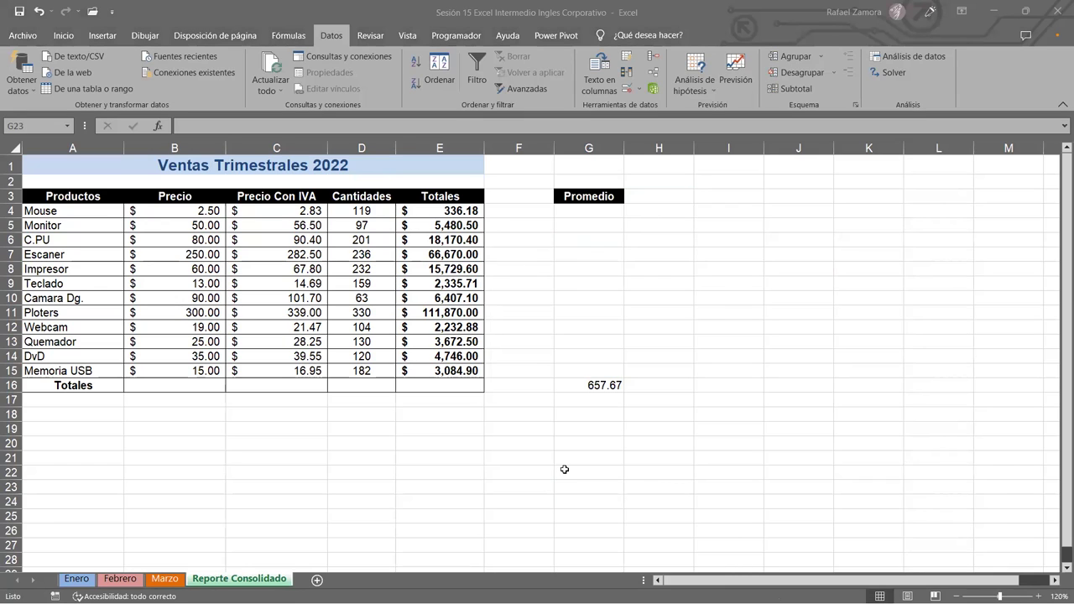
pyautogui.hotkey('alt', 'Tab')
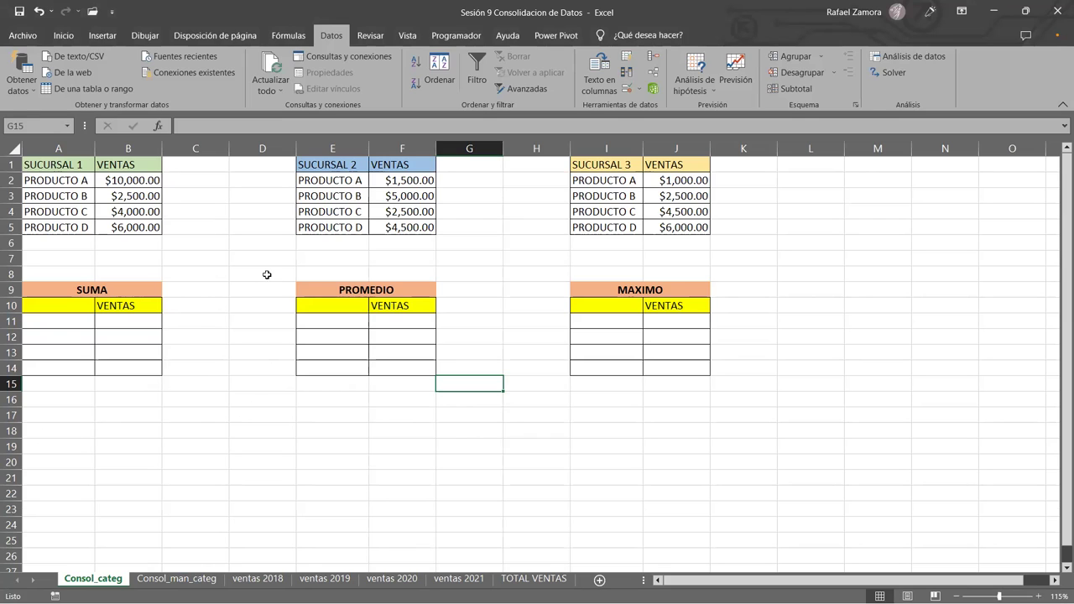
# Select cell A11 as the start of the SUMA consolidation output.
pyautogui.click(51, 322)
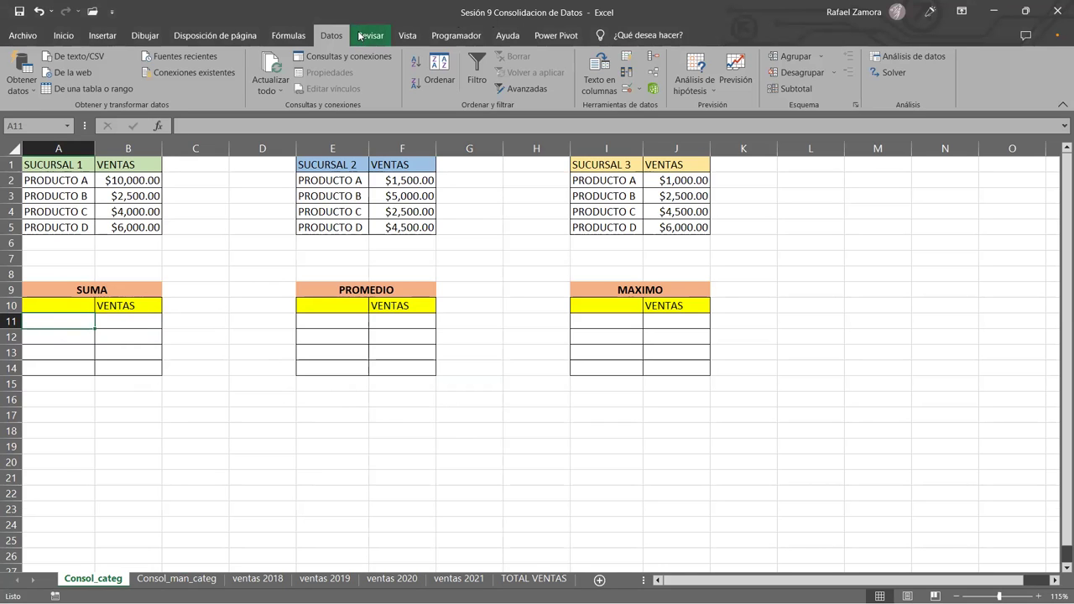
# Open Consolidar and delete all the old source references.
pyautogui.click(655, 57)
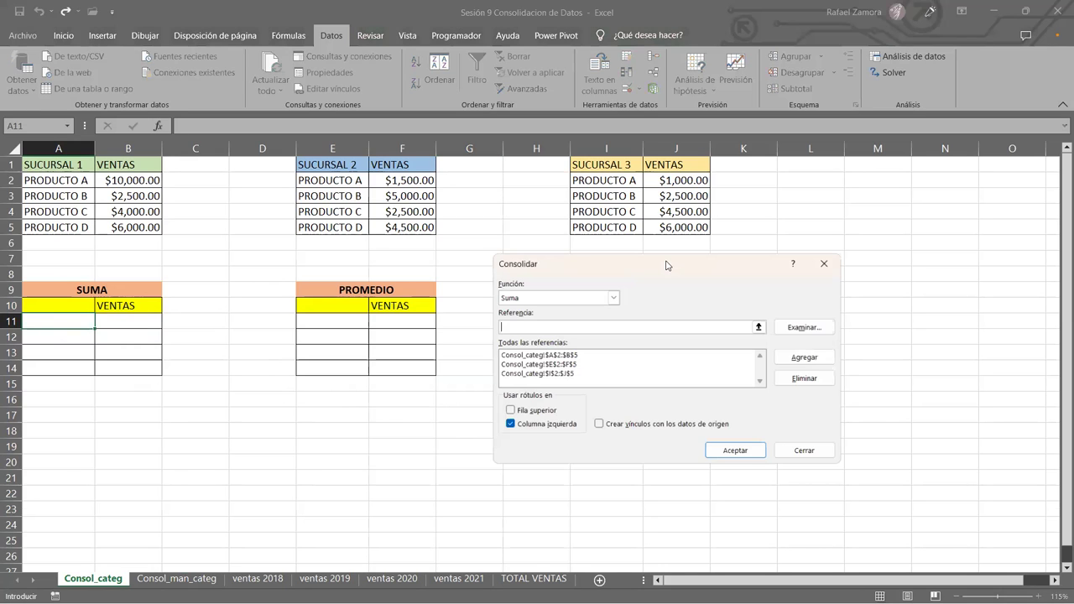
pyautogui.moveTo(667, 265); pyautogui.dragTo(706, 74)
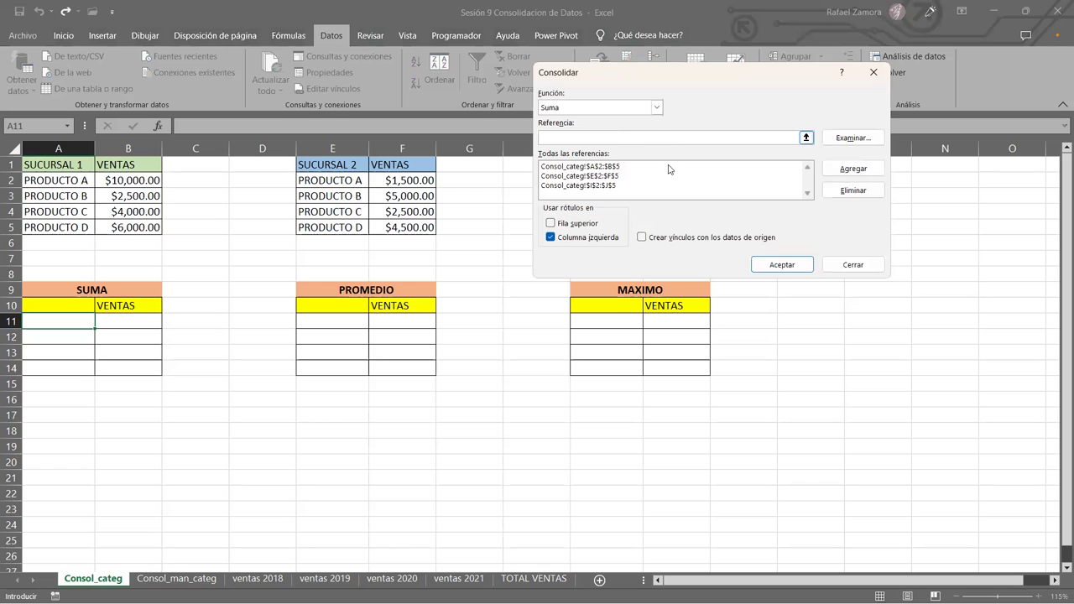
pyautogui.click(710, 176)
pyautogui.click(852, 190)
pyautogui.click(755, 167)
pyautogui.click(847, 188)
pyautogui.click(737, 167)
pyautogui.click(852, 190)
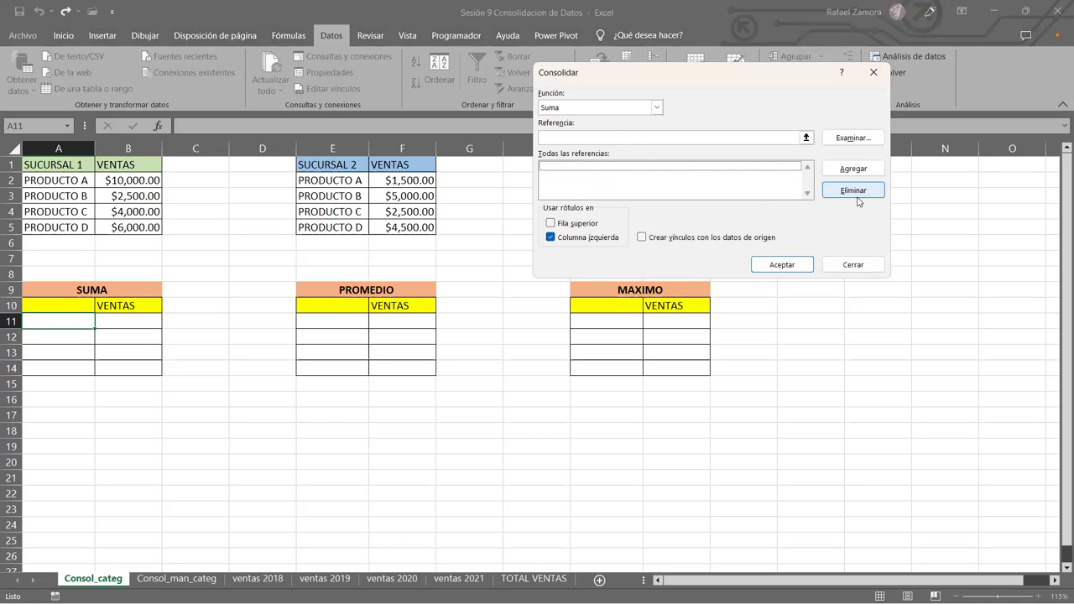
# Add the branch ranges $A$2:$B$5, $E$2:$F$5 and $I$2:$J$5 as sources.
pyautogui.click(622, 134)
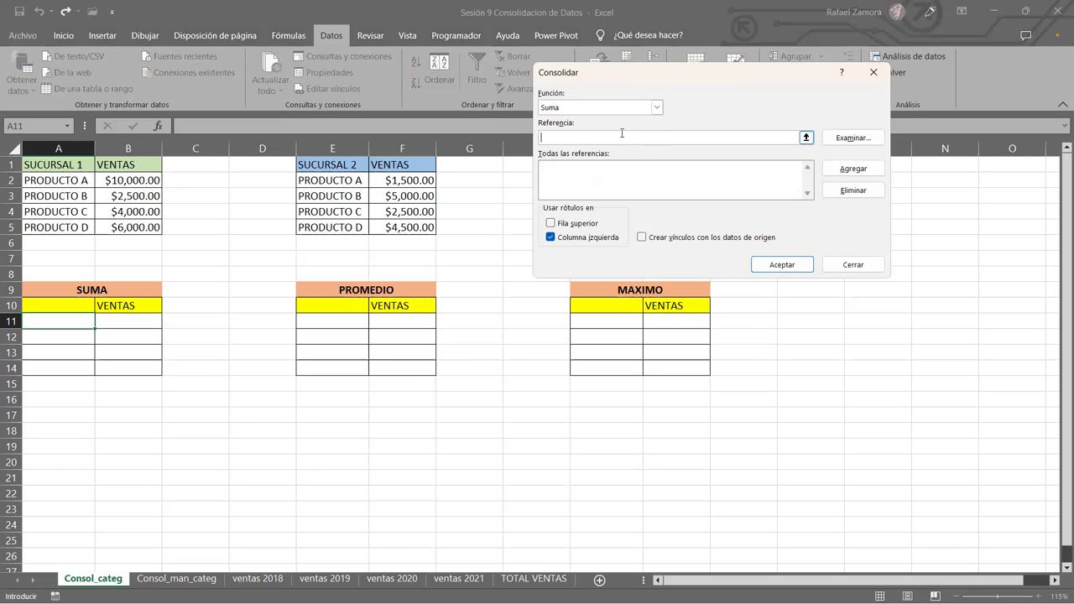
pyautogui.click(57, 179)
pyautogui.moveTo(57, 179); pyautogui.dragTo(126, 227)
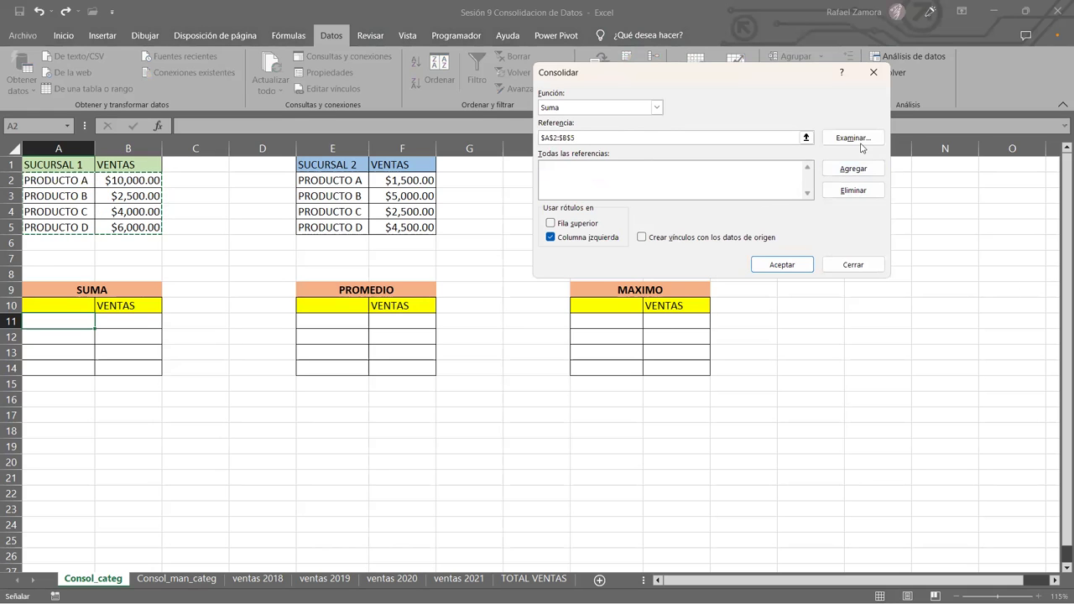
pyautogui.click(846, 170)
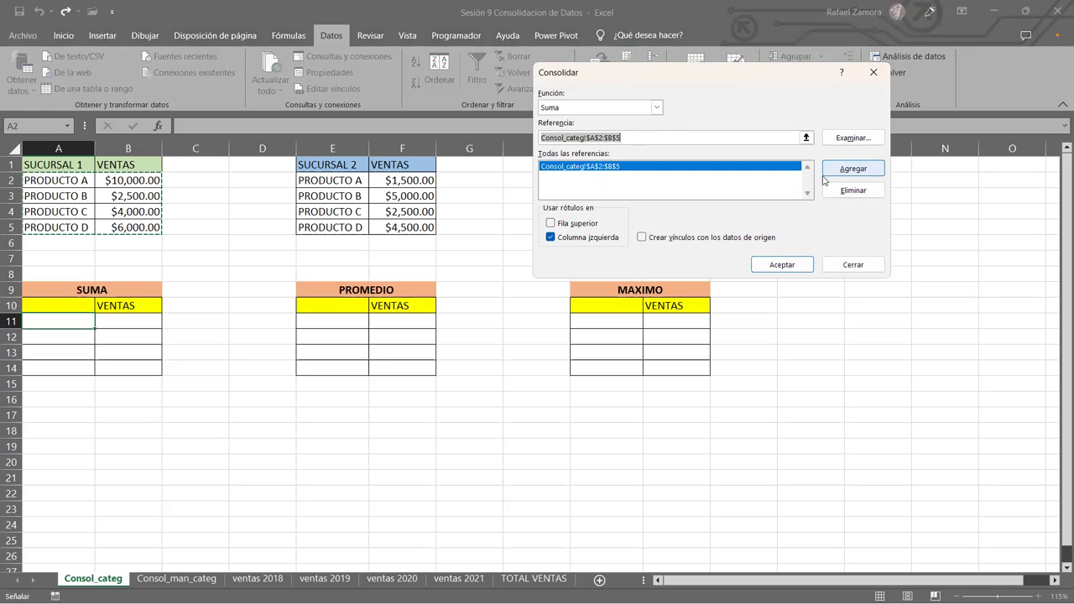
pyautogui.click(328, 177)
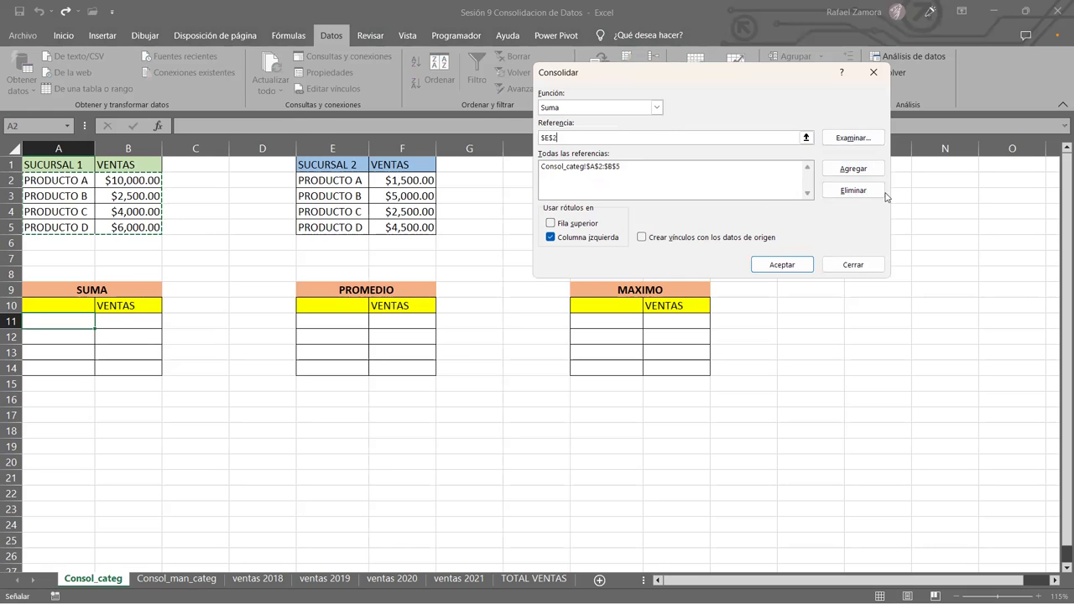
pyautogui.click(853, 169)
pyautogui.moveTo(747, 73); pyautogui.dragTo(939, 58)
pyautogui.click(608, 186)
pyautogui.moveTo(609, 187); pyautogui.dragTo(680, 227)
pyautogui.click(1042, 153)
# Use the left column as labels and run the Suma consolidation into the SUMA table.
pyautogui.click(503, 221)
pyautogui.click(508, 207)
pyautogui.click(512, 222)
pyautogui.click(509, 208)
pyautogui.click(512, 222)
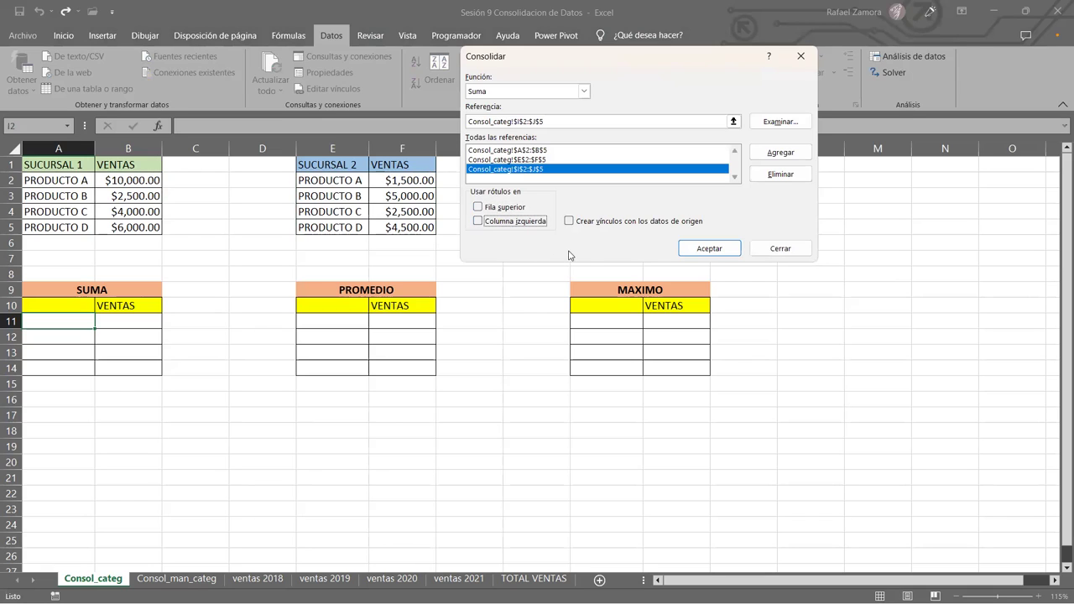
pyautogui.click(539, 225)
pyautogui.click(709, 249)
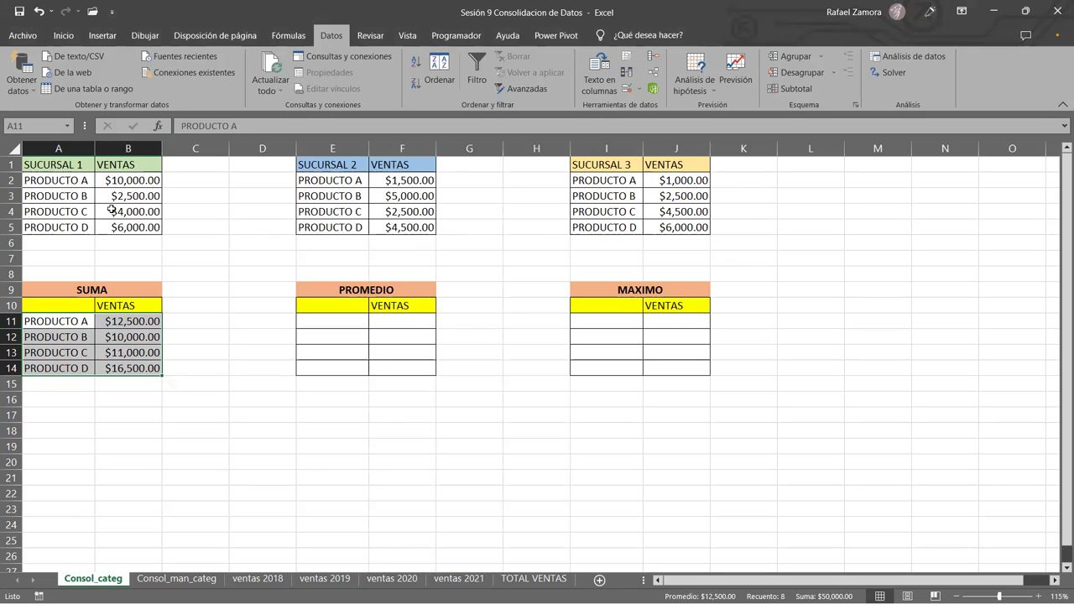
pyautogui.click(111, 210)
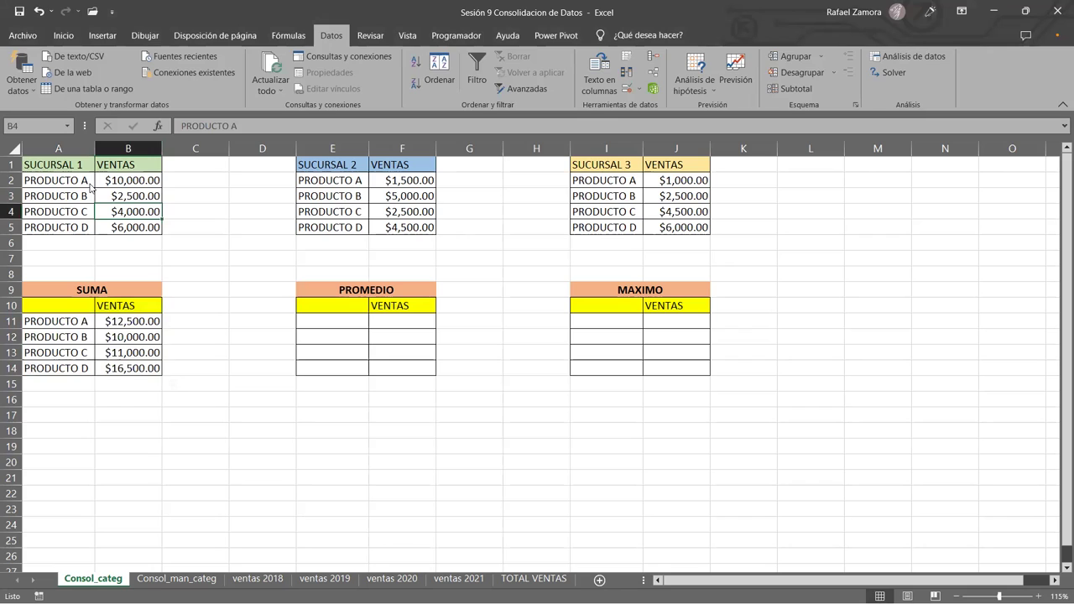
pyautogui.moveTo(65, 183); pyautogui.dragTo(59, 228)
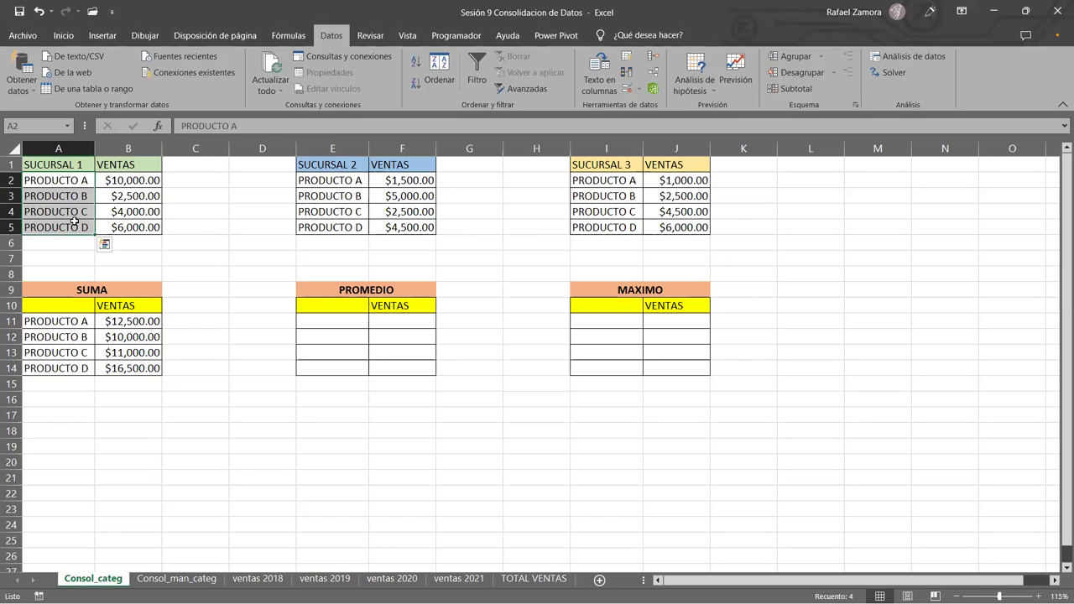
pyautogui.click(222, 399)
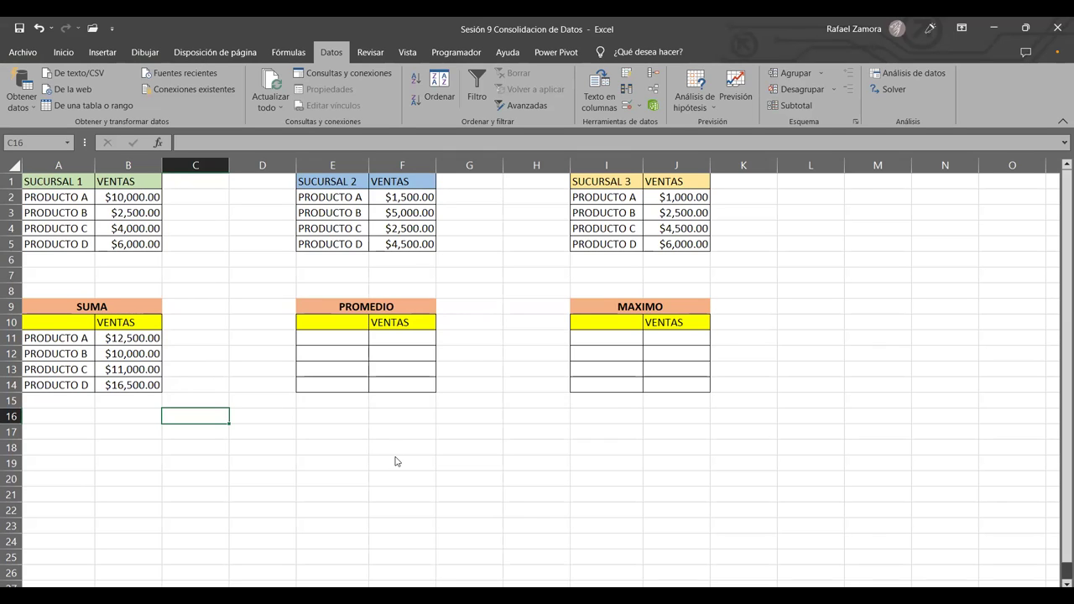
pyautogui.click(596, 410)
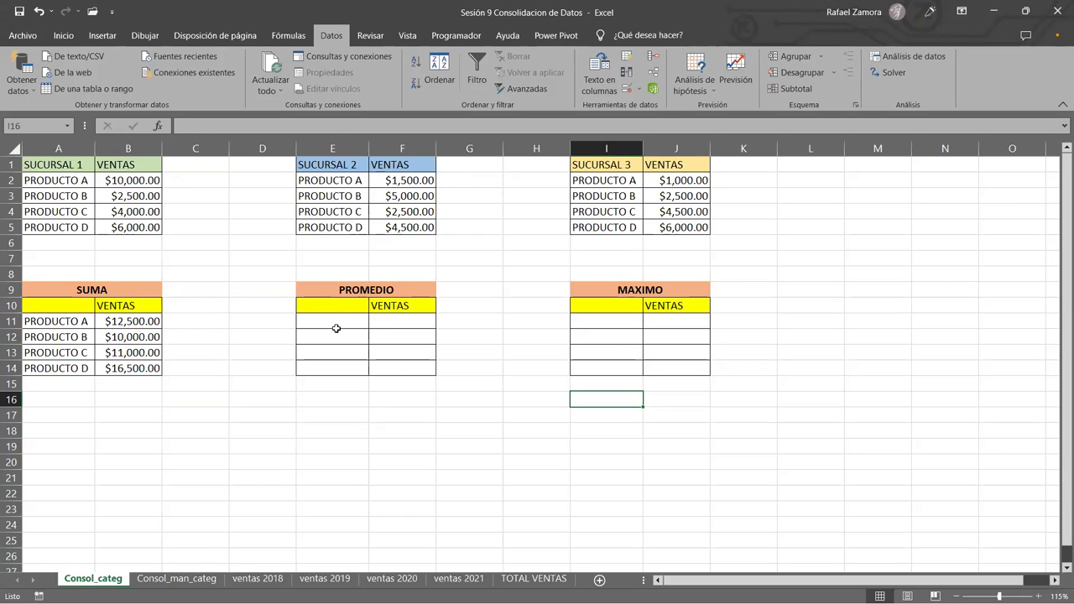
pyautogui.click(335, 328)
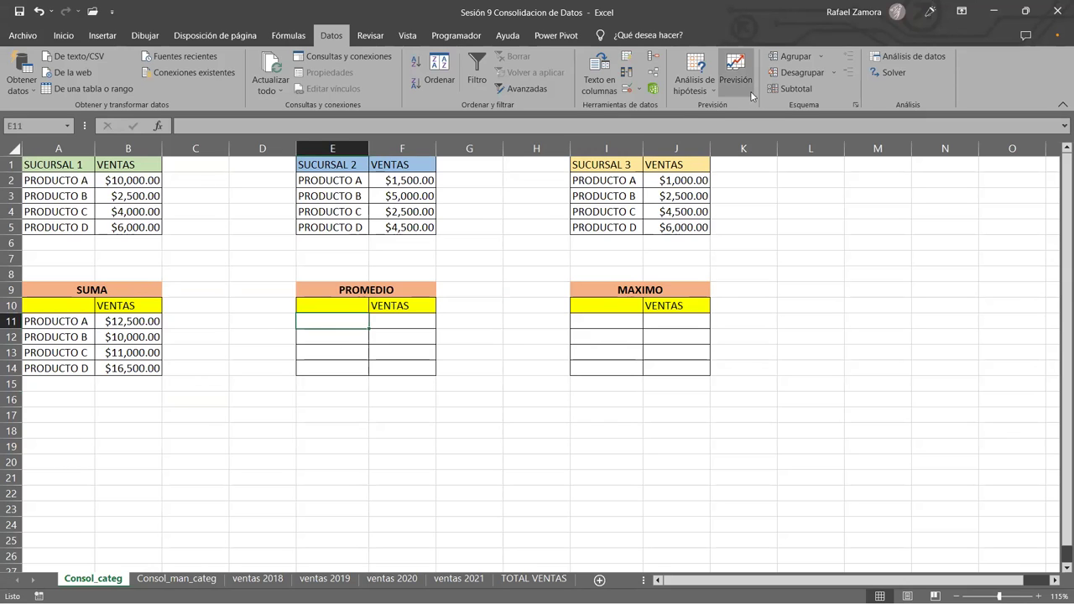
# Consolidate with the Promedio function to fill PROMEDIO, then select I11 for MAXIMO.
pyautogui.click(652, 61)
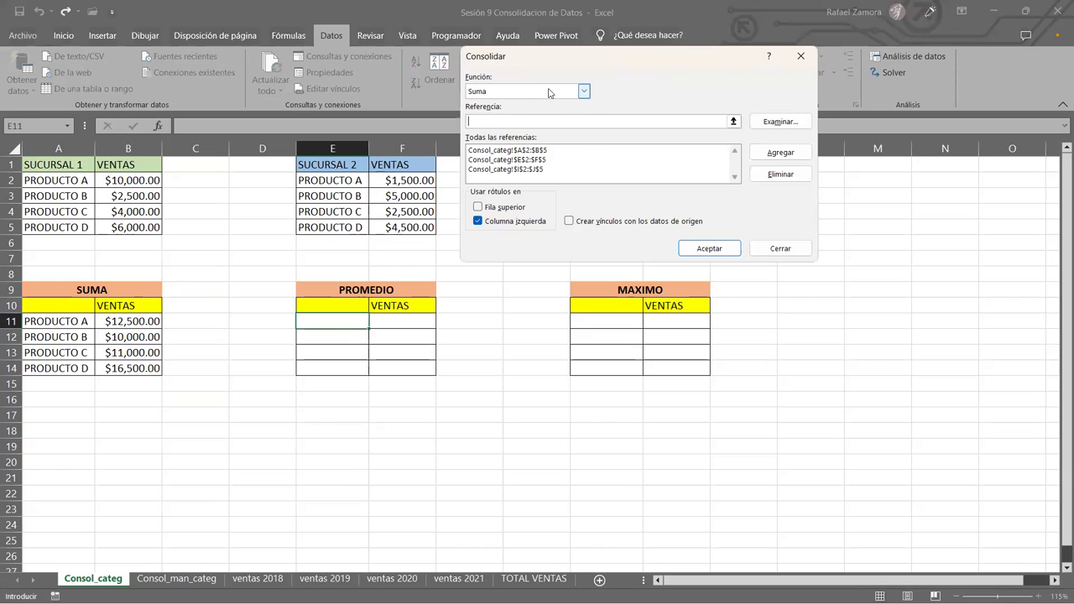
pyautogui.click(550, 92)
pyautogui.click(500, 123)
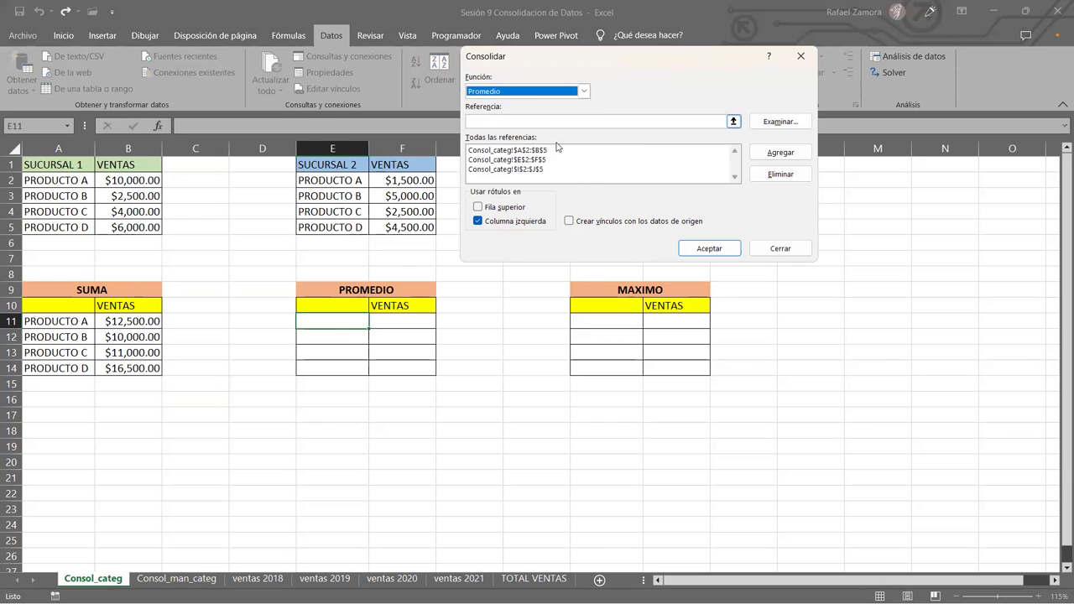
pyautogui.click(709, 249)
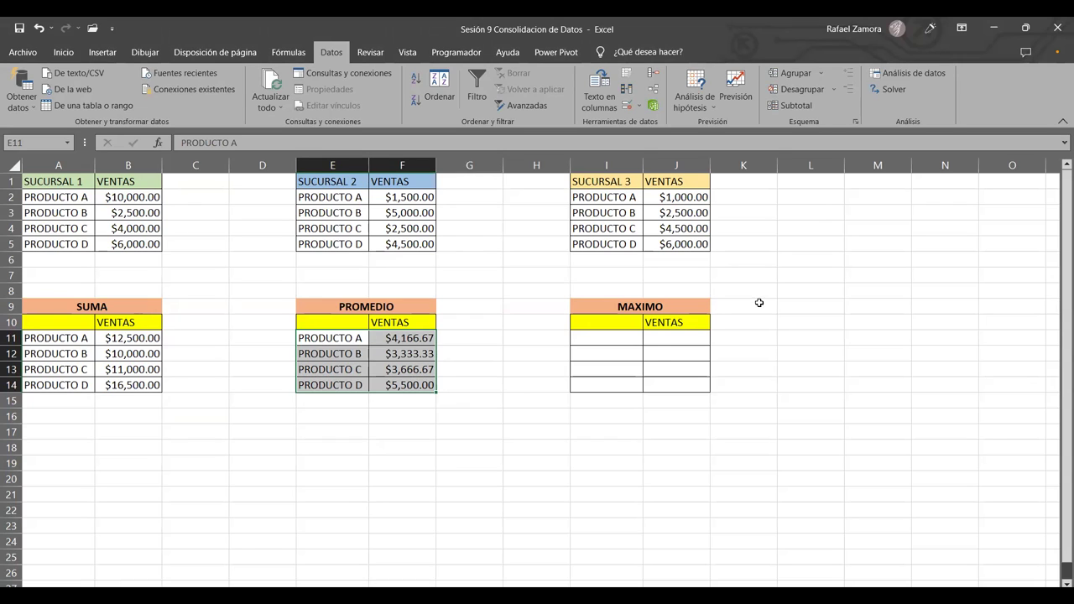
pyautogui.click(631, 336)
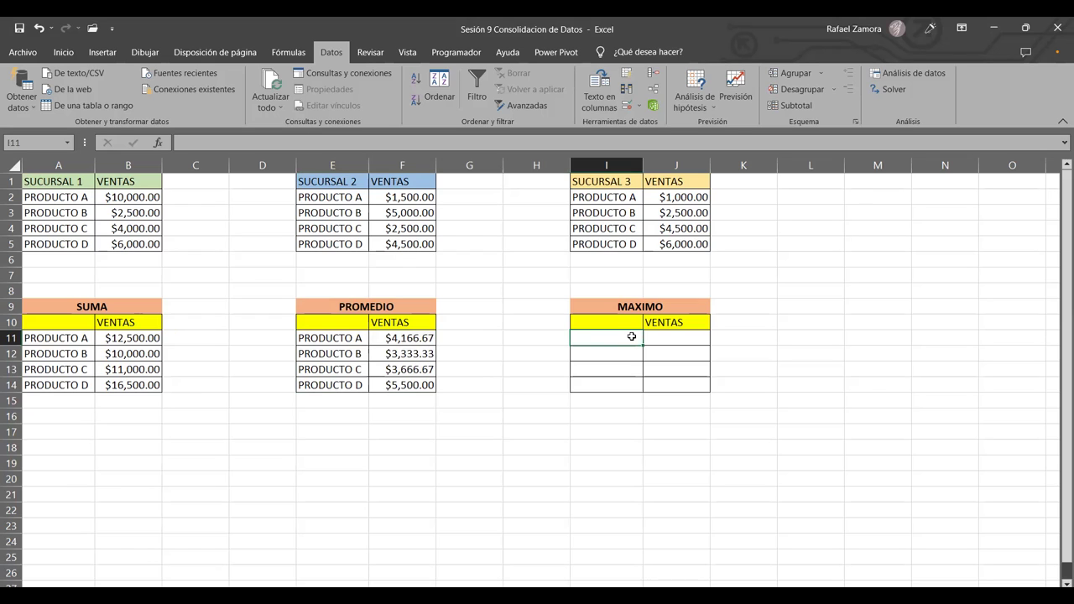
# With I11 selected, rerun the consolidation using the Máx. function.
pyautogui.keyDown('shift'); pyautogui.click(659, 381); pyautogui.keyUp('shift')
pyautogui.click(608, 336)
pyautogui.click(653, 76)
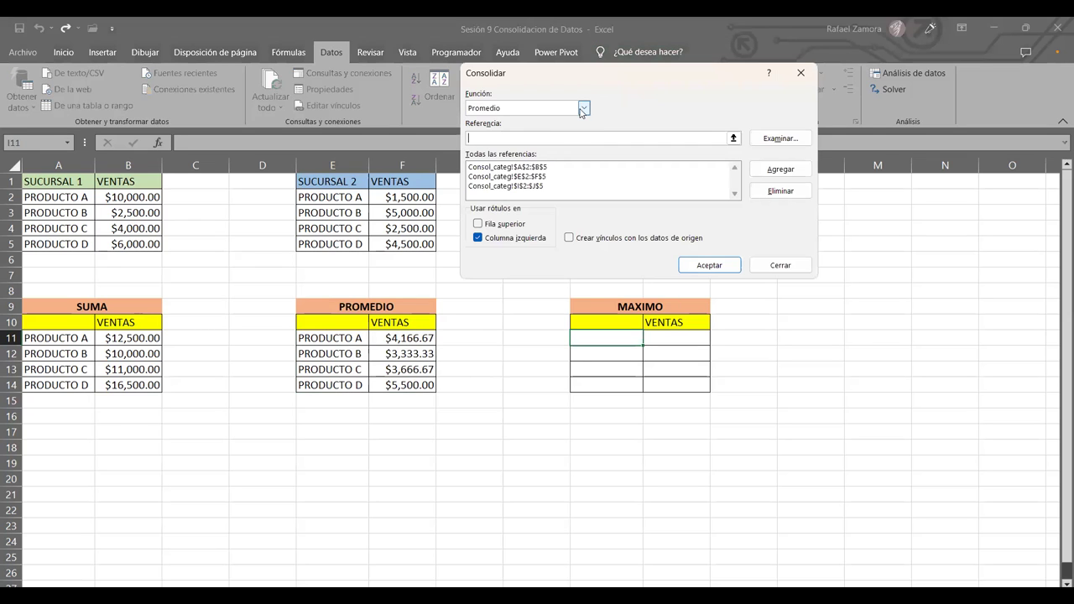
pyautogui.click(527, 108)
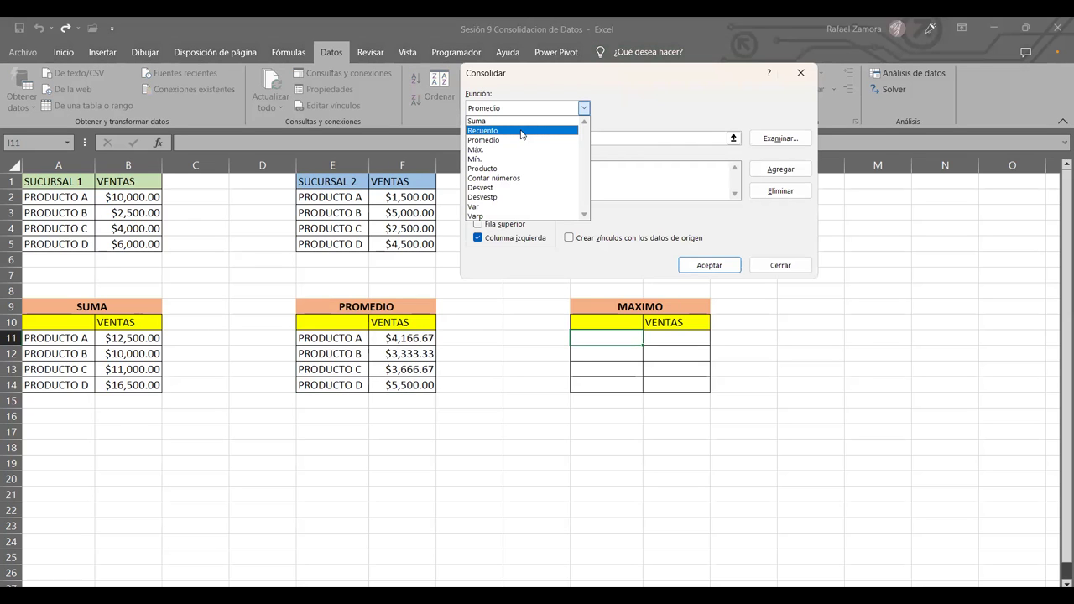
pyautogui.click(492, 151)
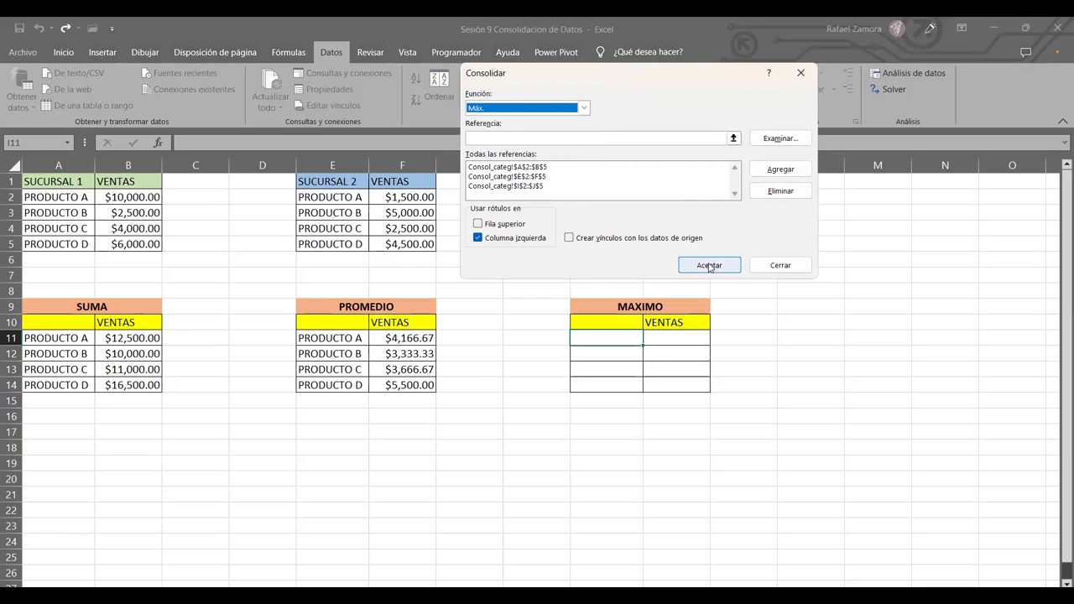
pyautogui.click(710, 265)
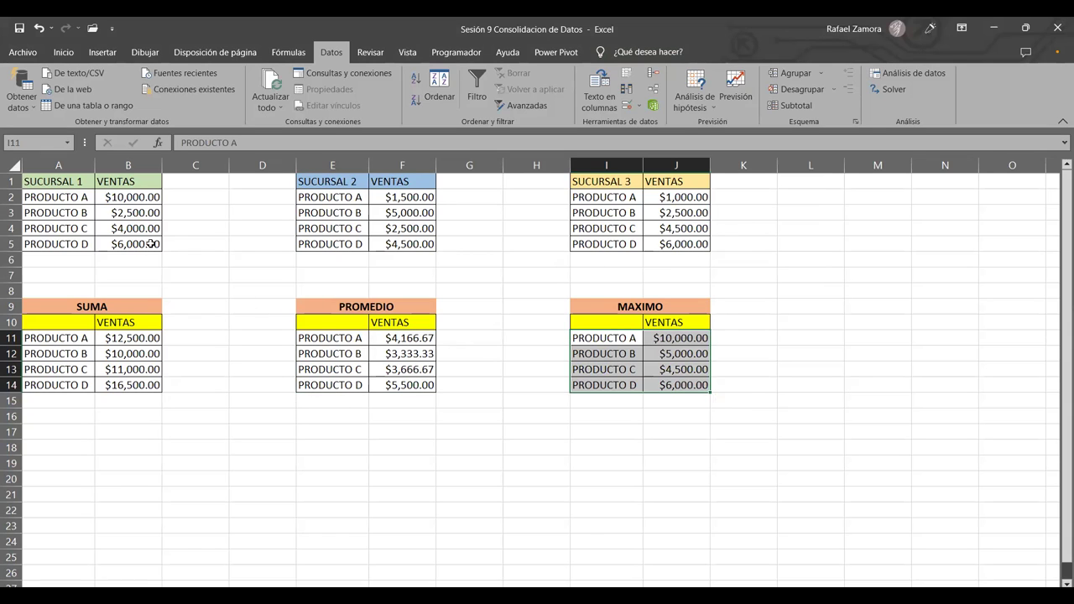
# Compare PRODUCTO A sales across SUCURSAL 1, 2 and 3 to verify the maximum.
pyautogui.click(126, 206)
pyautogui.click(126, 199)
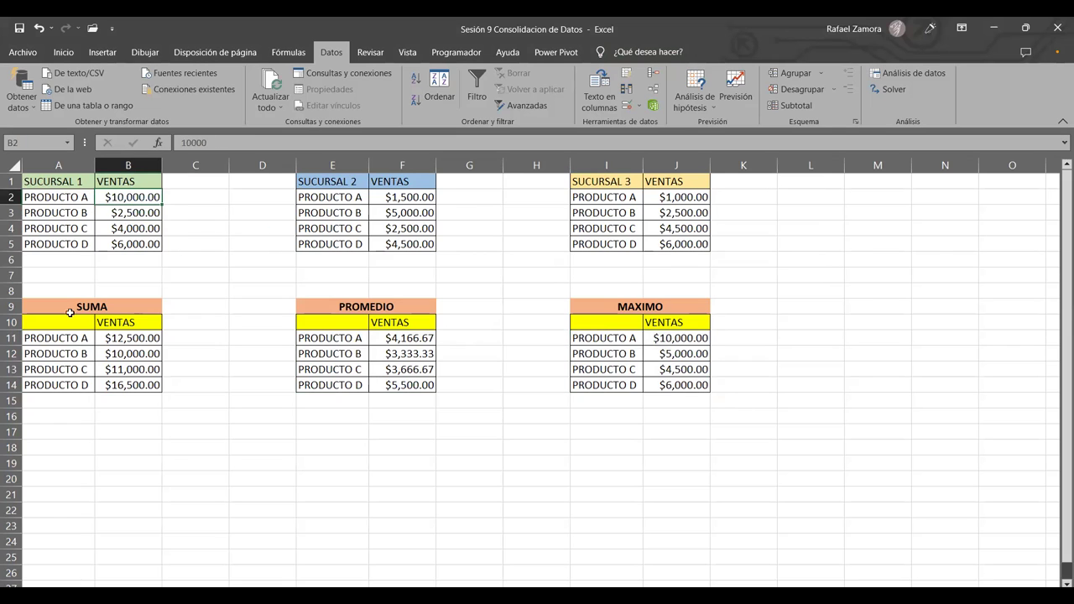
pyautogui.keyDown('ctrl'); pyautogui.click(426, 199); pyautogui.keyUp('ctrl')
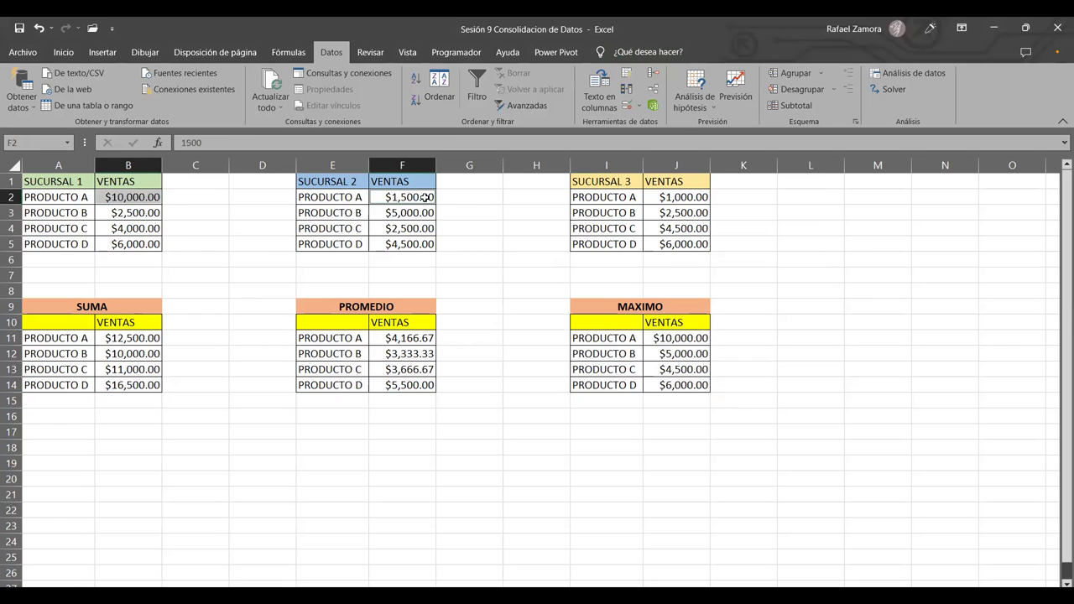
pyautogui.keyDown('ctrl'); pyautogui.click(667, 198); pyautogui.keyUp('ctrl')
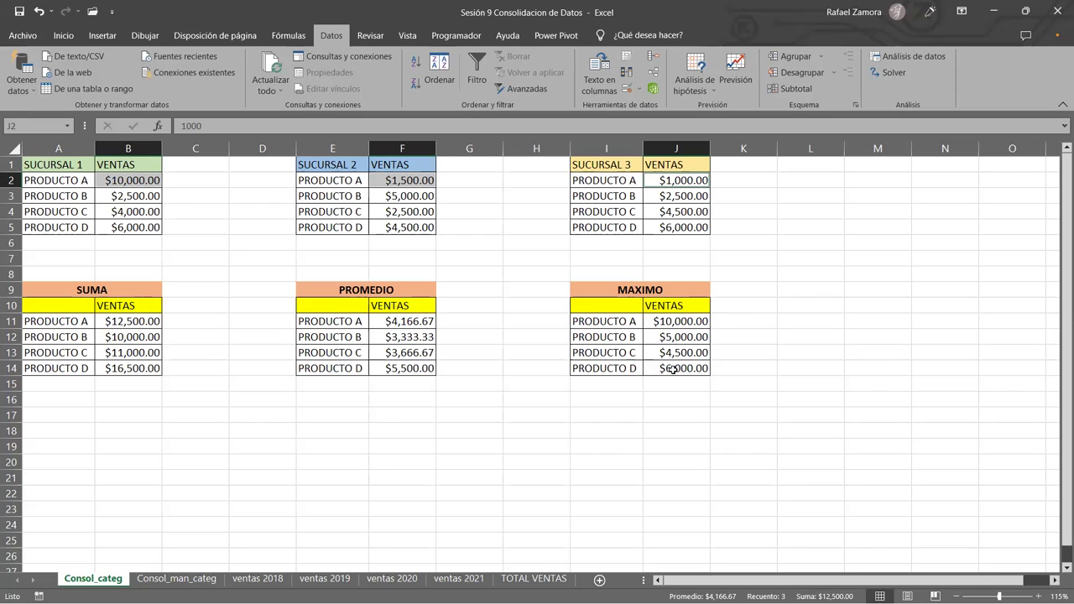
# Review the SUMA, PROMEDIO and MAXIMO result tables, then deselect them.
pyautogui.click(492, 426)
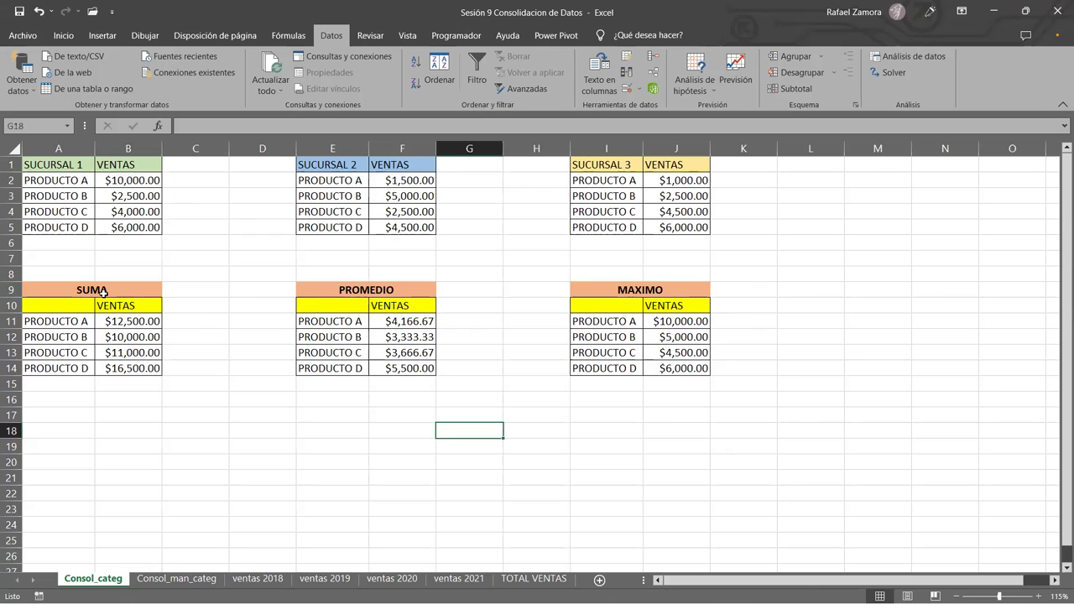
pyautogui.moveTo(103, 292); pyautogui.dragTo(106, 366)
pyautogui.moveTo(364, 296)
pyautogui.mouseDown()
pyautogui.moveTo(387, 306)
pyautogui.moveTo(394, 368)
pyautogui.mouseUp()
pyautogui.moveTo(642, 292); pyautogui.dragTo(653, 368)
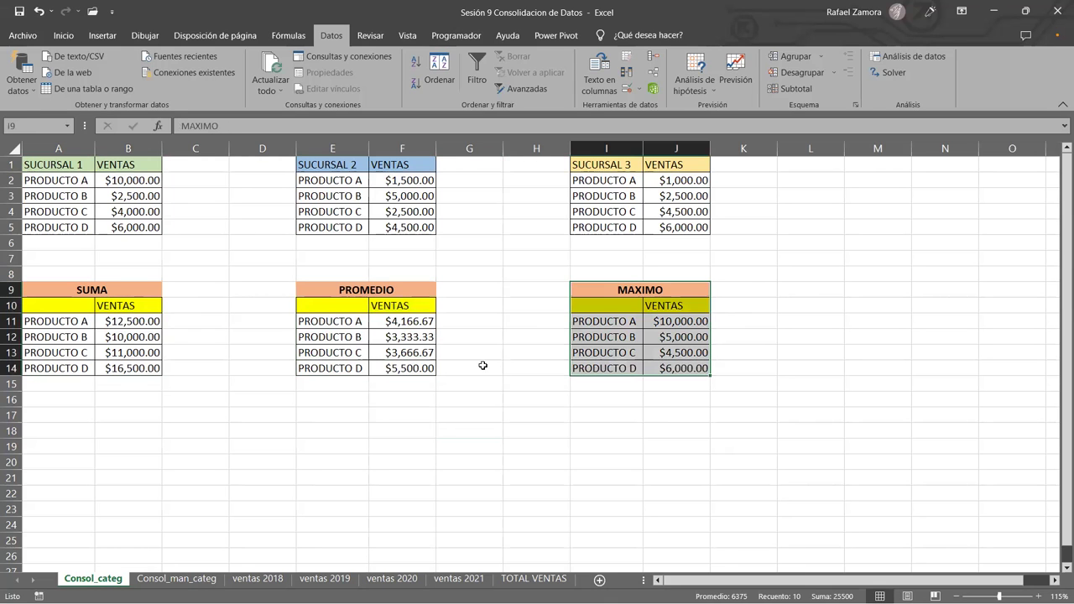
pyautogui.click(491, 406)
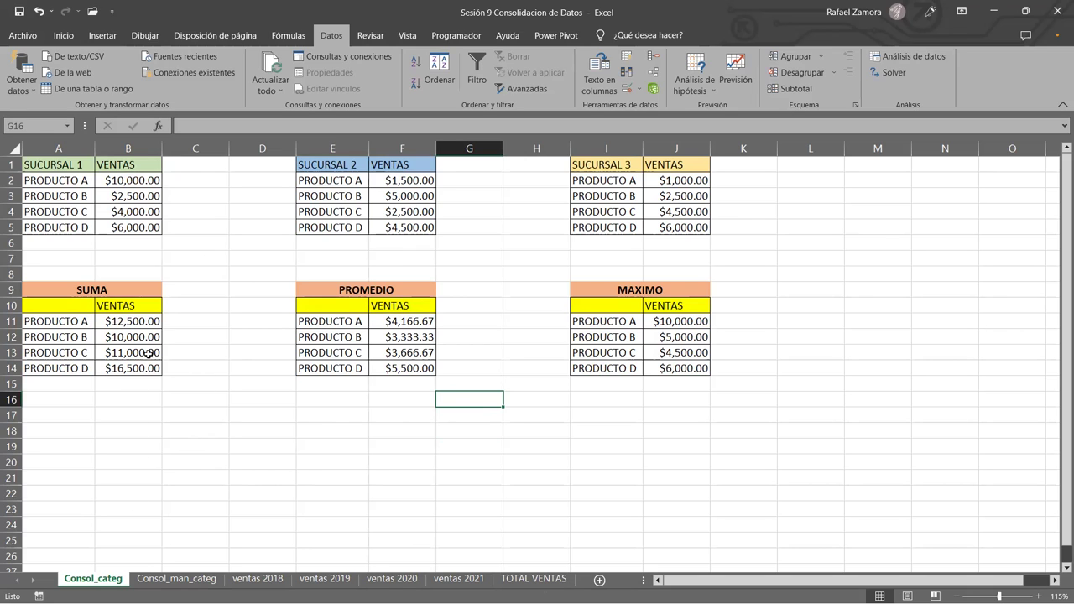
pyautogui.click(137, 430)
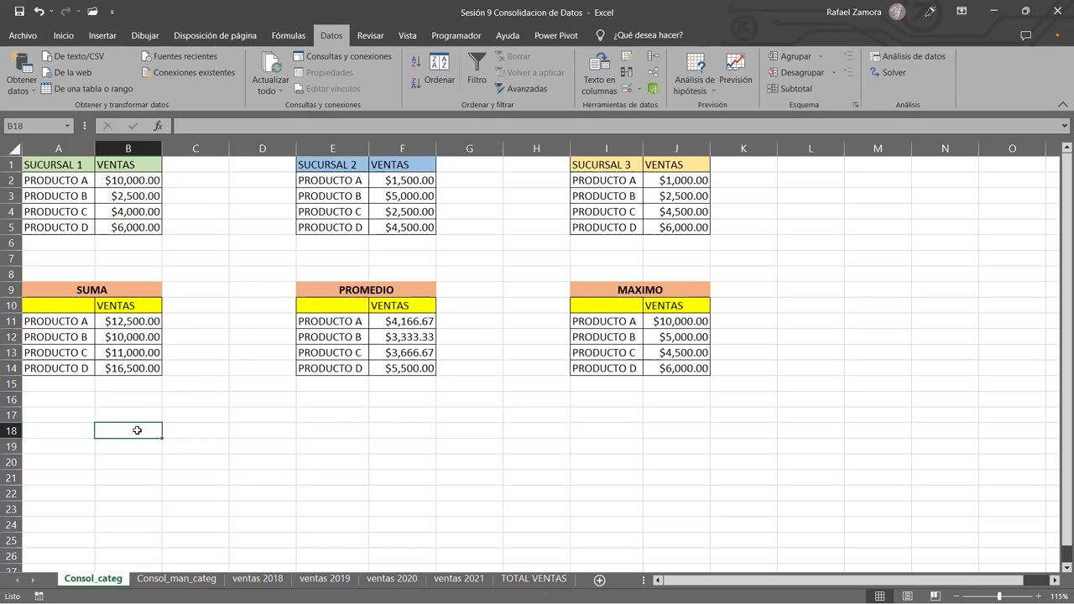
# Consolidate the branch tables at B18 with Mín, using top-row labels instead of left-column labels.
pyautogui.click(653, 56)
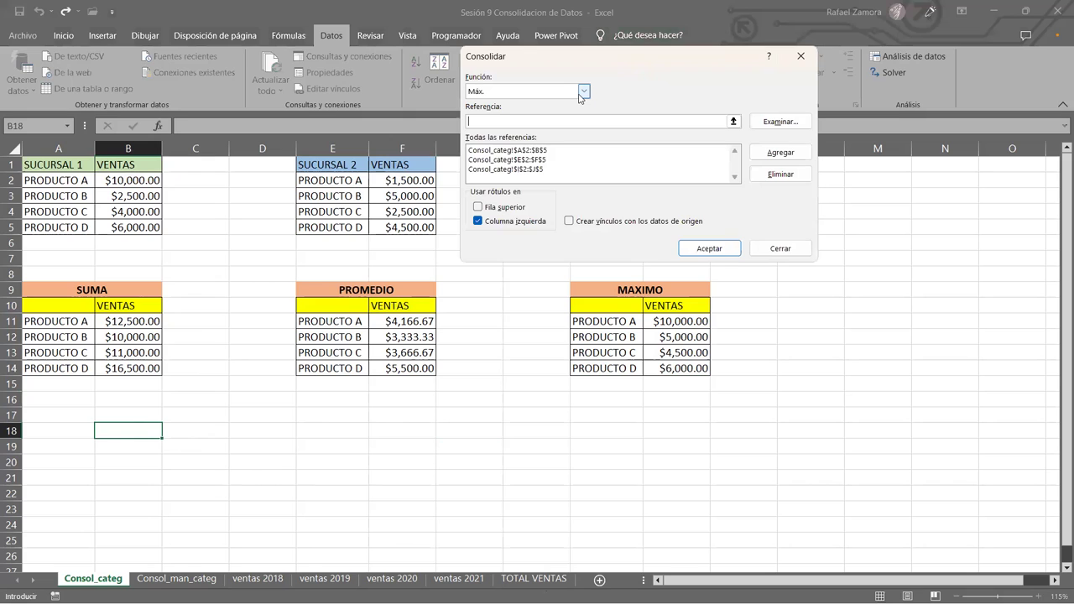
pyautogui.click(581, 94)
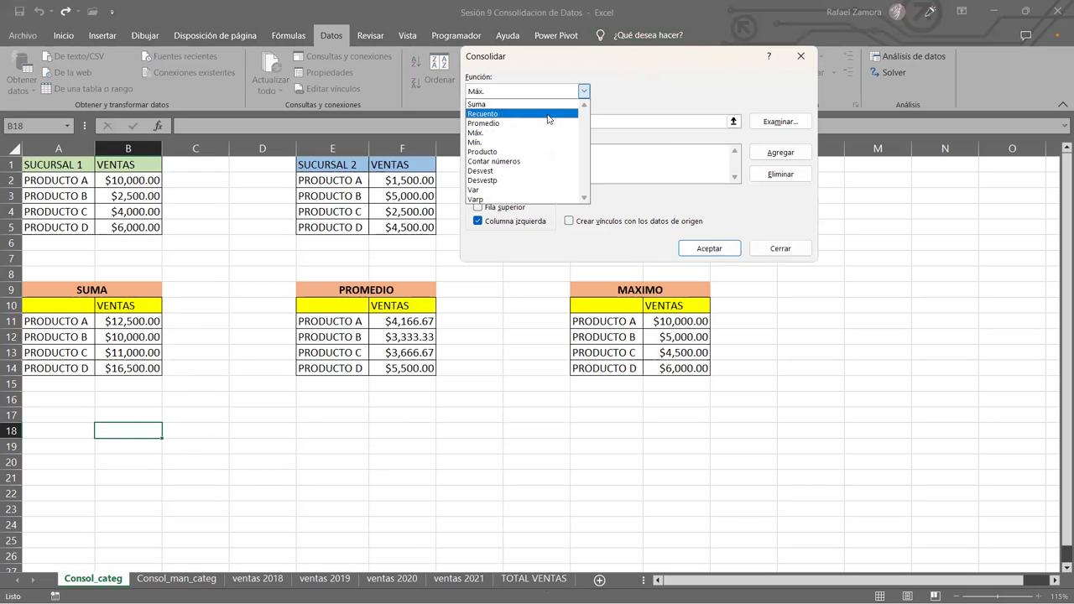
pyautogui.click(511, 143)
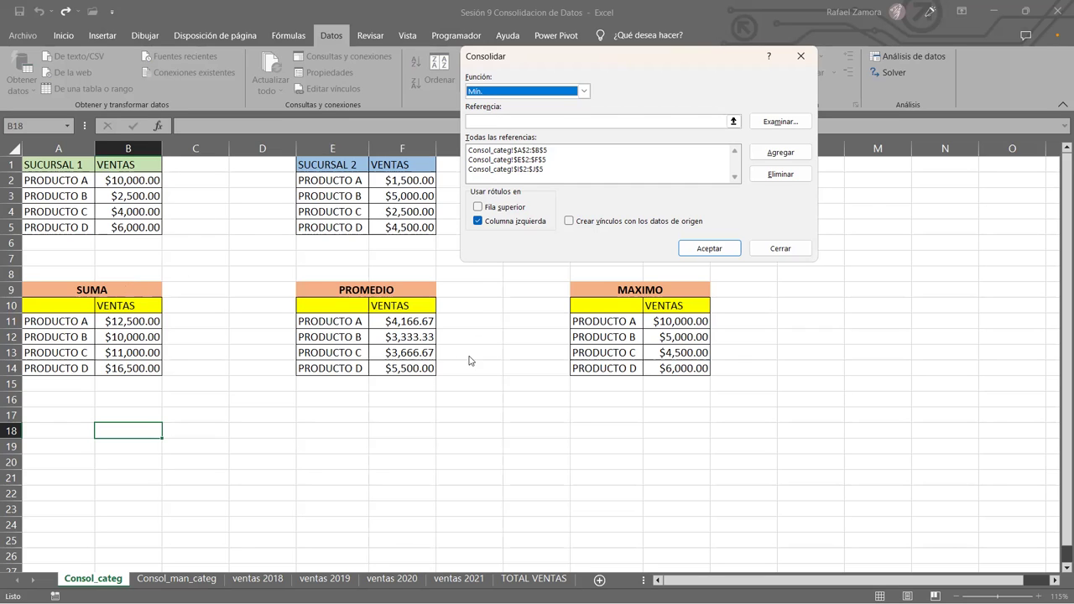
pyautogui.click(481, 225)
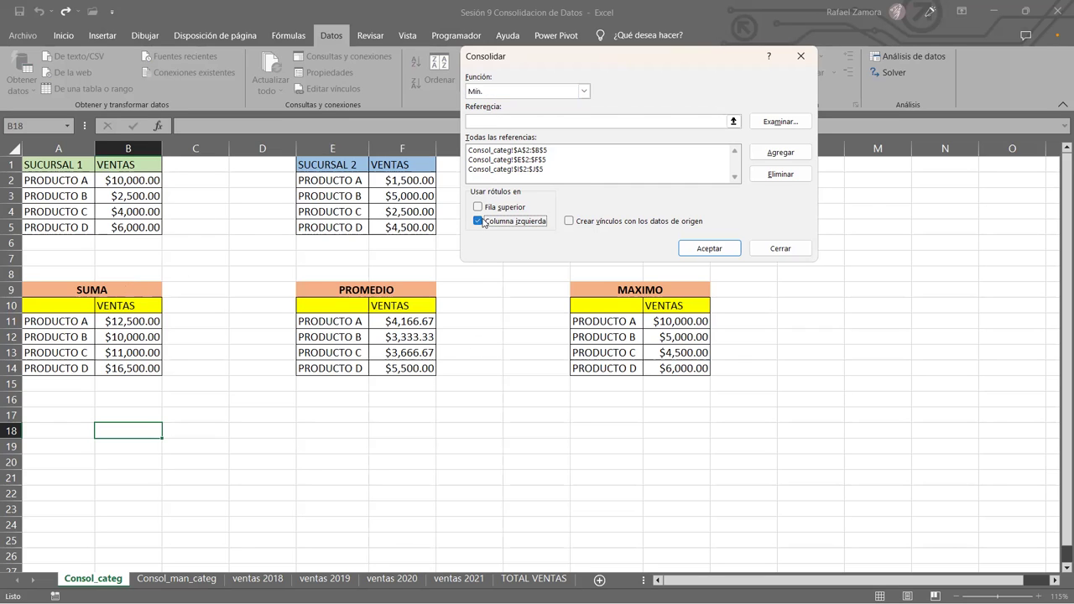
pyautogui.click(479, 208)
pyautogui.click(714, 253)
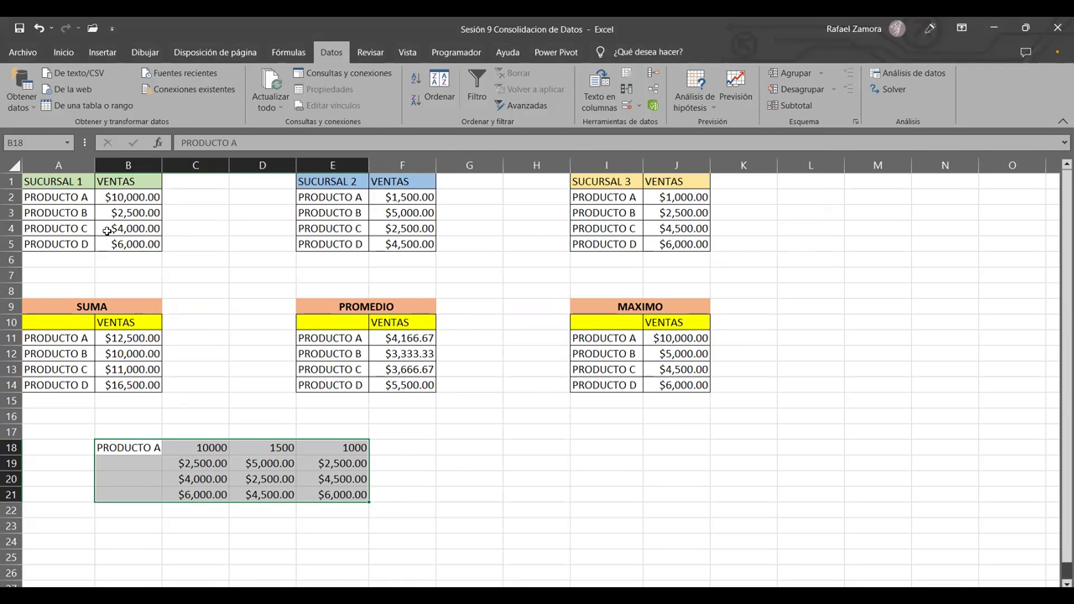
# Highlight the product rows in the Sucursal 1, 2 and 3 tables.
pyautogui.moveTo(56, 198); pyautogui.dragTo(111, 243)
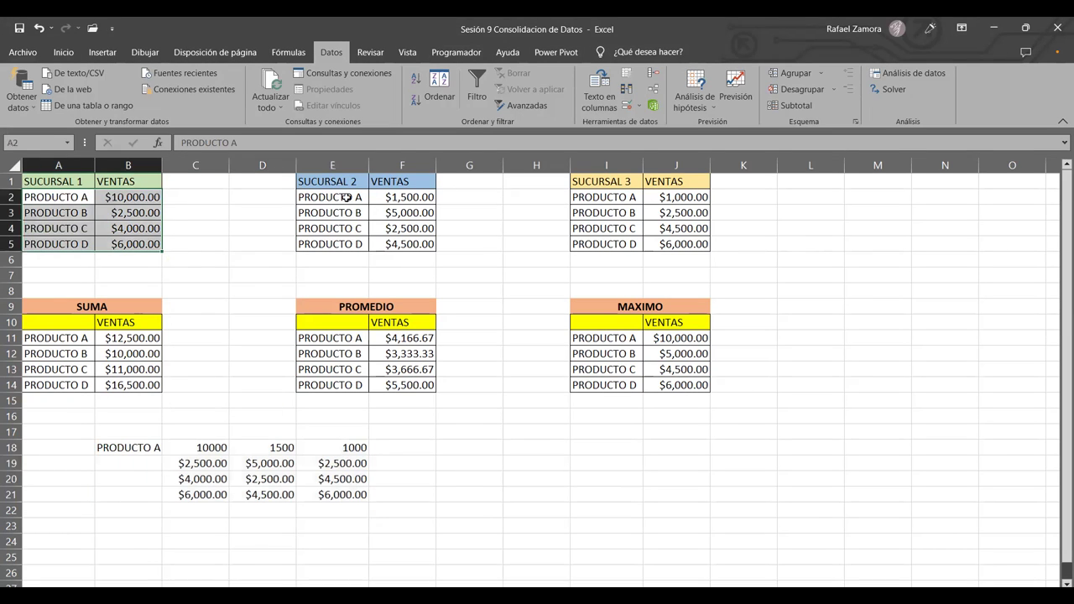
pyautogui.moveTo(346, 198); pyautogui.dragTo(414, 258)
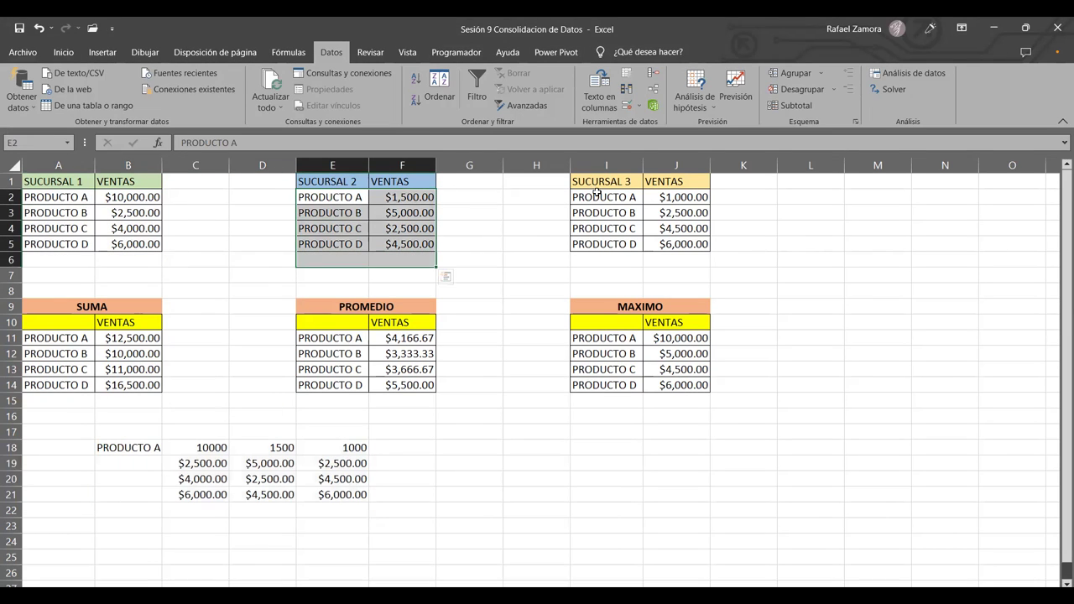
pyautogui.moveTo(597, 192); pyautogui.dragTo(669, 240)
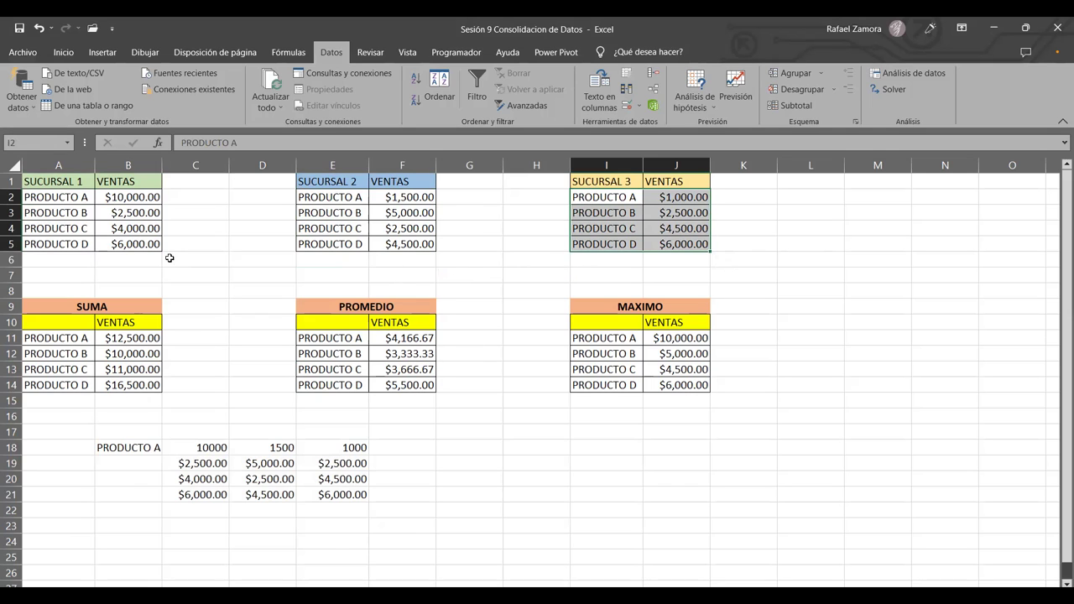
pyautogui.moveTo(82, 198); pyautogui.dragTo(134, 214)
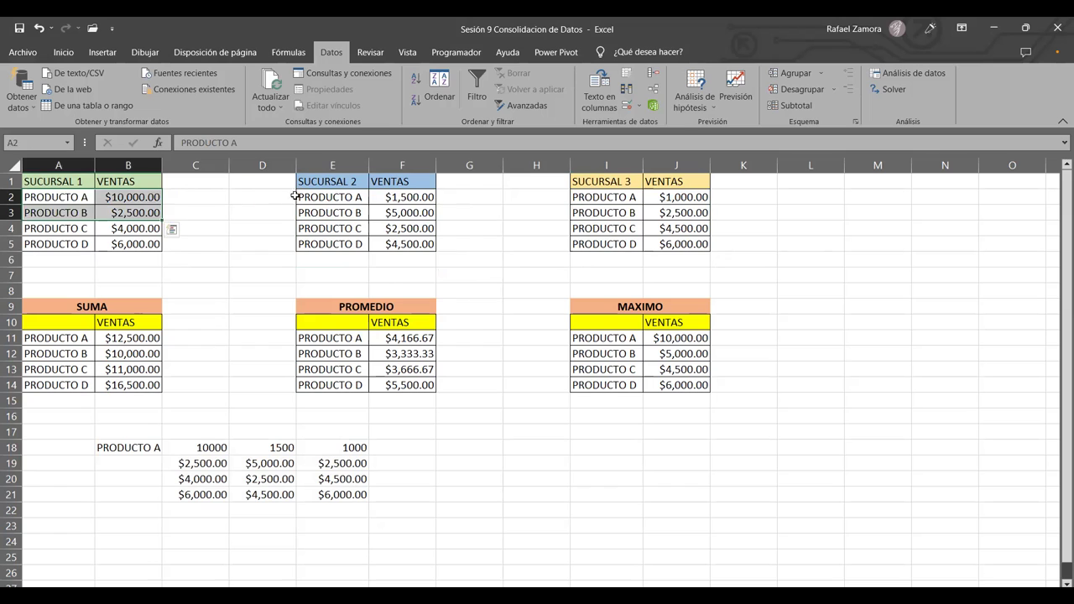
pyautogui.moveTo(298, 197); pyautogui.dragTo(403, 212)
pyautogui.moveTo(582, 197); pyautogui.dragTo(675, 213)
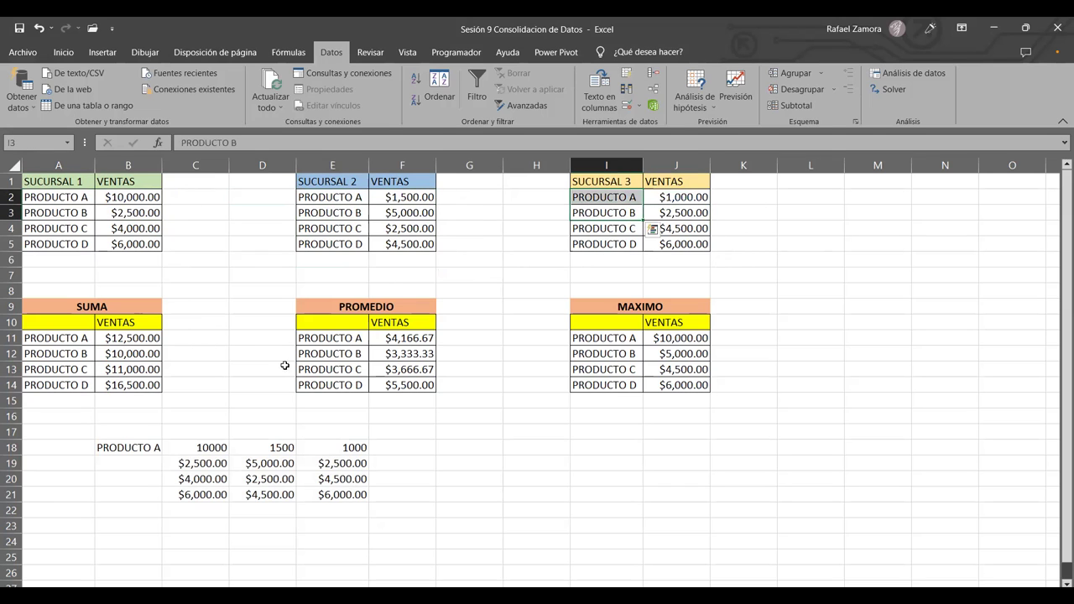
# Clear the faulty result block and reopen Consolidar with B17 as the output cell.
pyautogui.moveTo(109, 432); pyautogui.dragTo(402, 542)
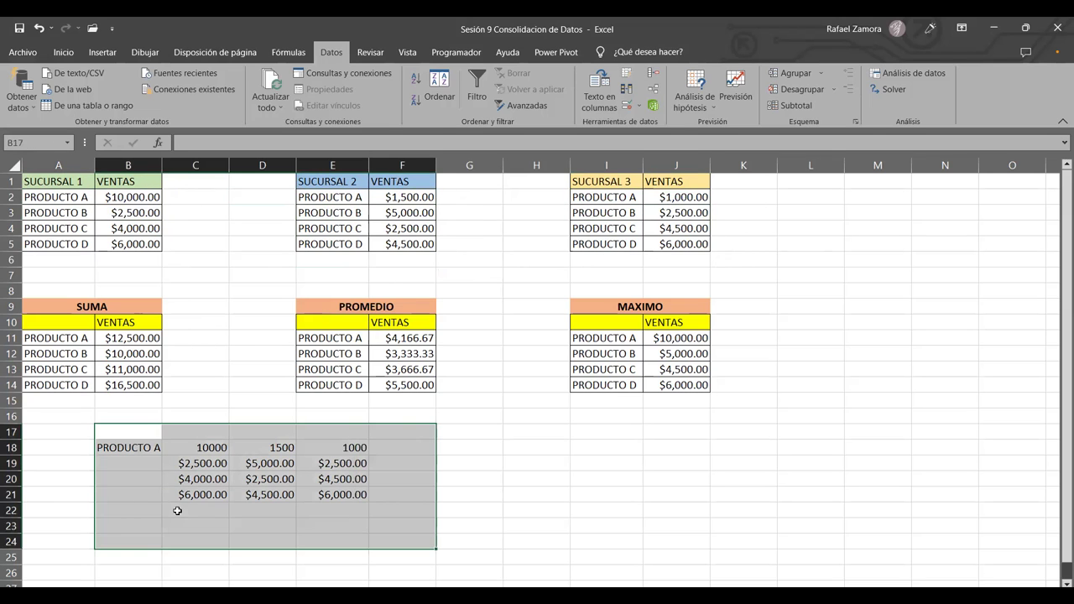
pyautogui.hotkey('ctrl', 'z')
pyautogui.click(98, 449)
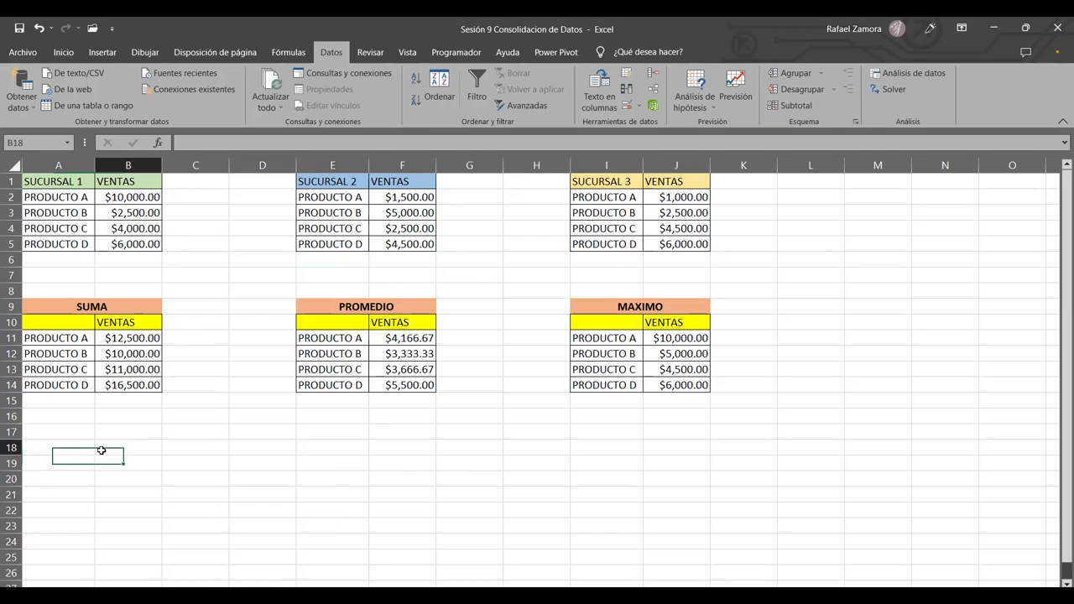
pyautogui.click(68, 443)
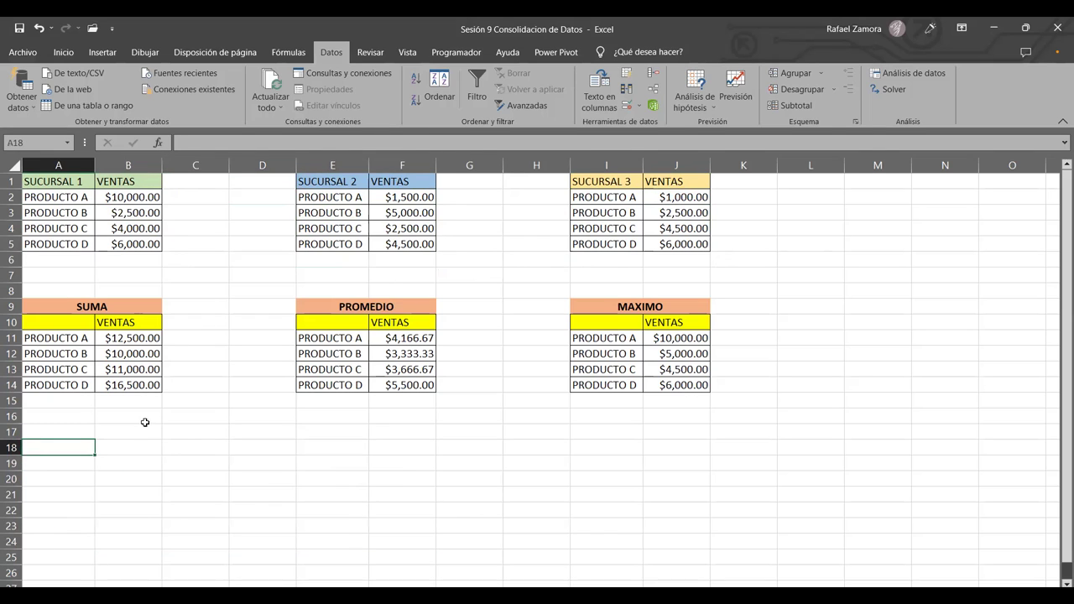
pyautogui.click(145, 429)
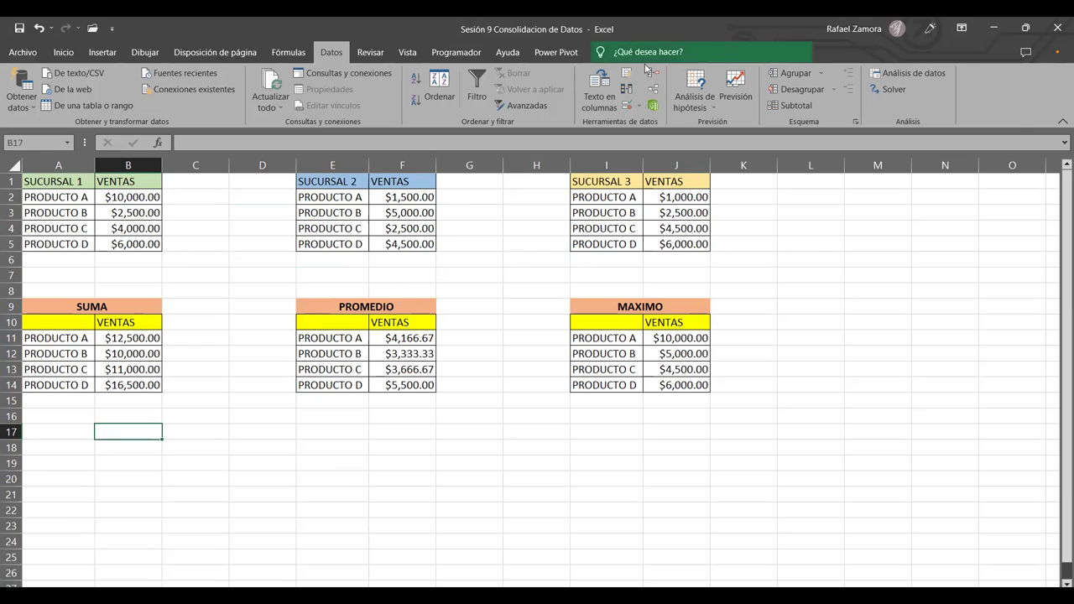
pyautogui.click(654, 105)
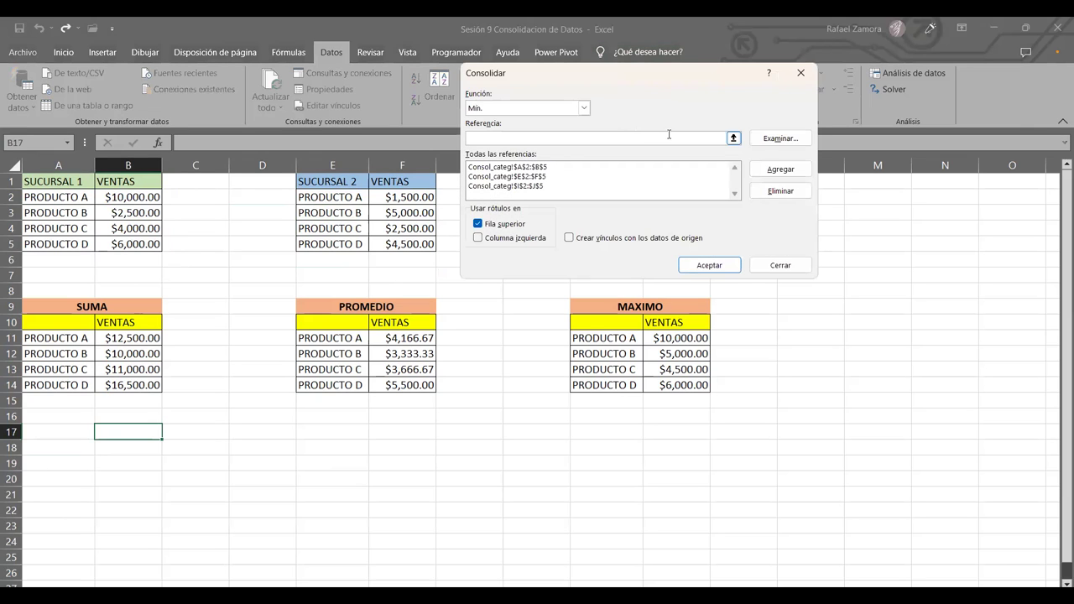
# Add the VENTAS columns B1:B5, F1:F5 and J1:J5 as consolidation references.
pyautogui.click(125, 182)
pyautogui.click(789, 171)
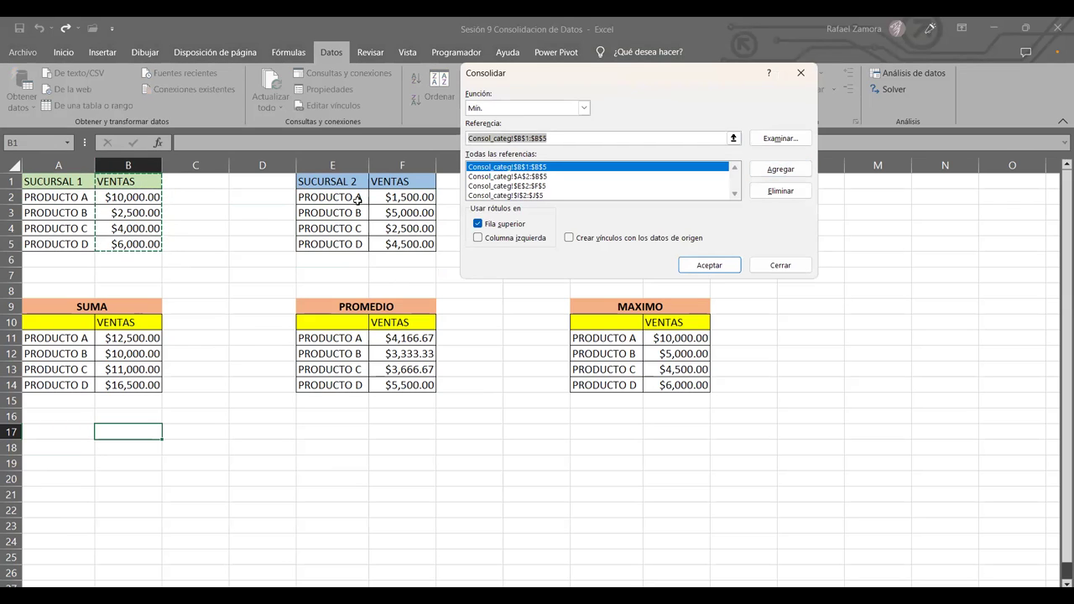
pyautogui.click(411, 181)
pyautogui.moveTo(412, 195); pyautogui.dragTo(411, 243)
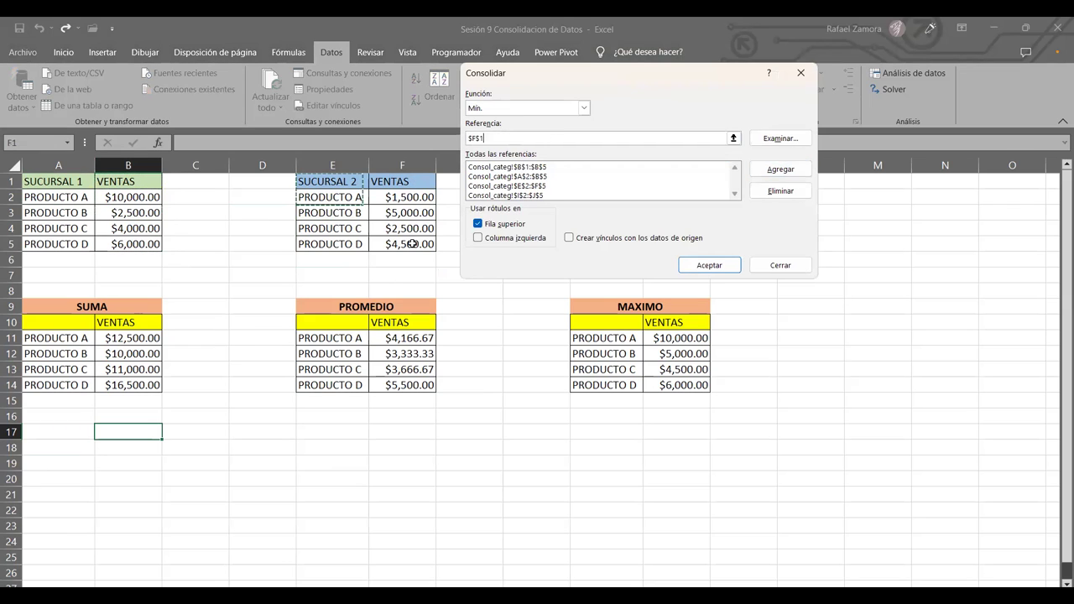
pyautogui.click(780, 169)
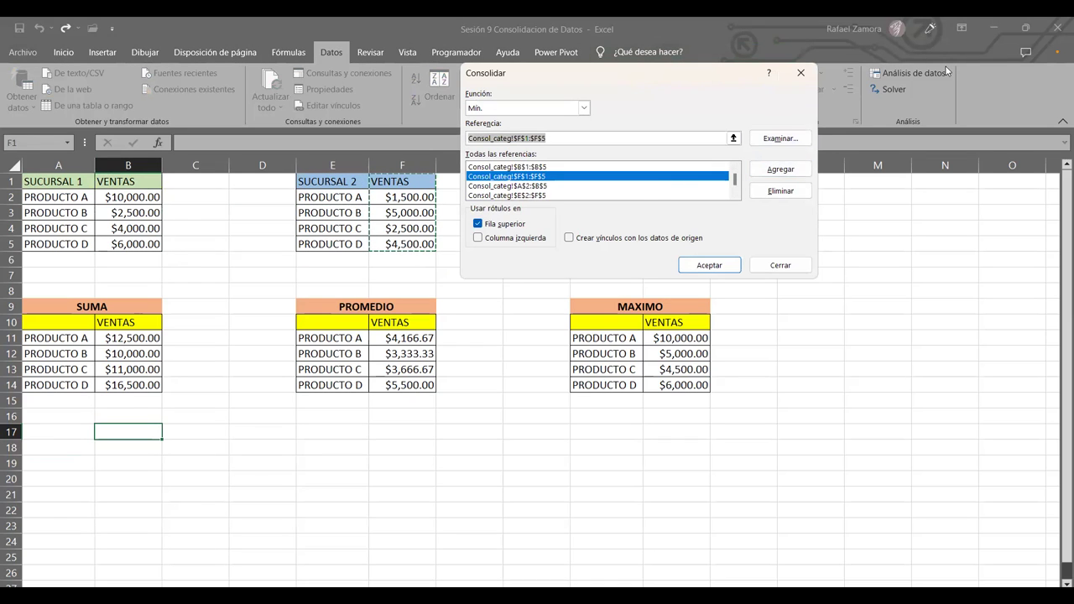
pyautogui.click(683, 180)
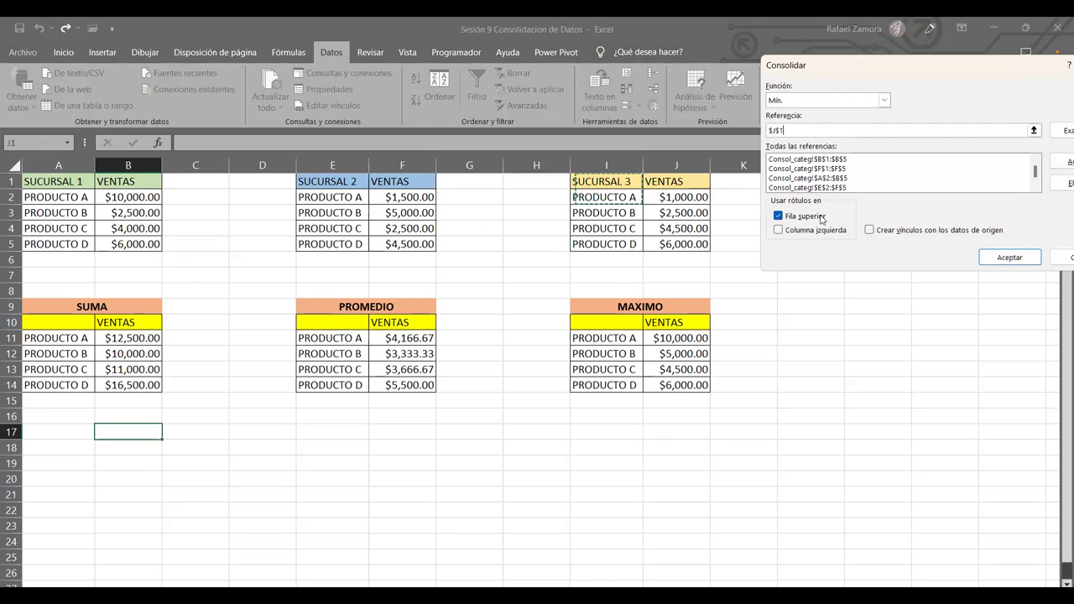
pyautogui.click(1062, 162)
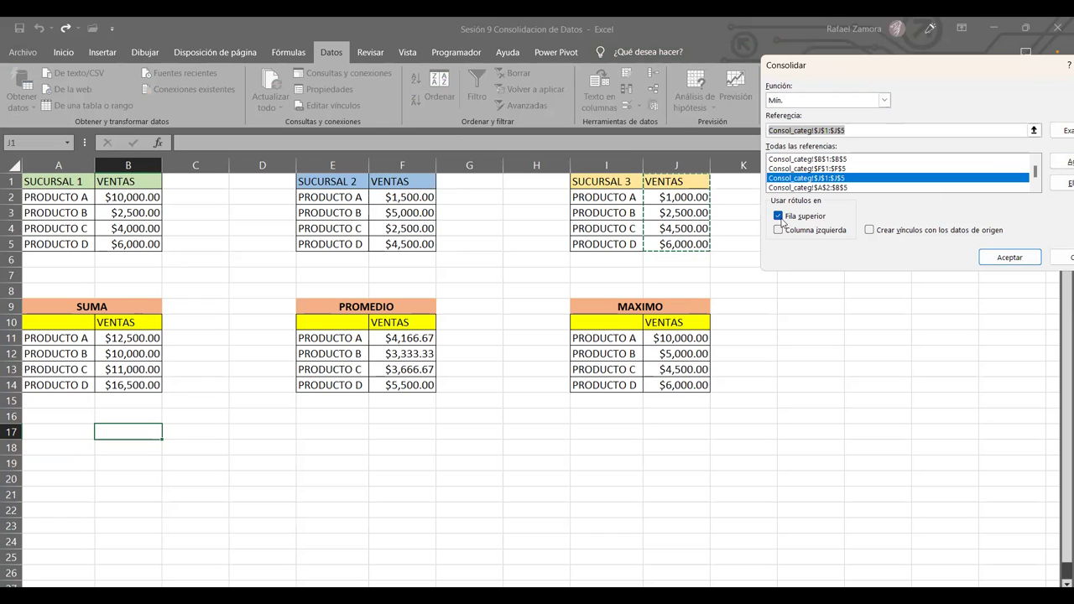
# Run the consolidation, then undo its jumbled output.
pyautogui.click(1011, 258)
pyautogui.click(1009, 257)
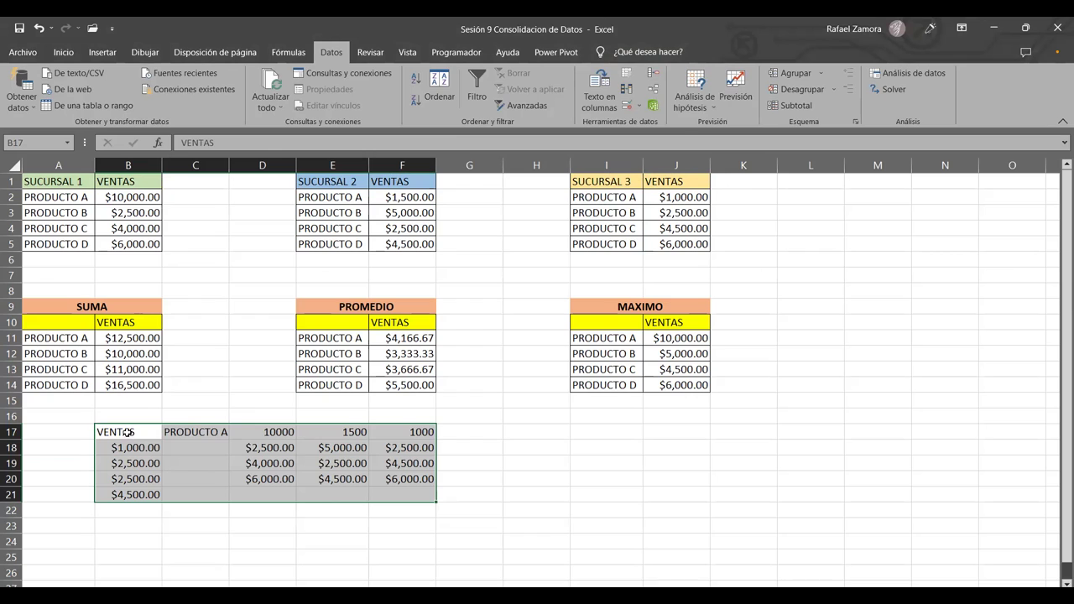
pyautogui.hotkey('ctrl', 'q')
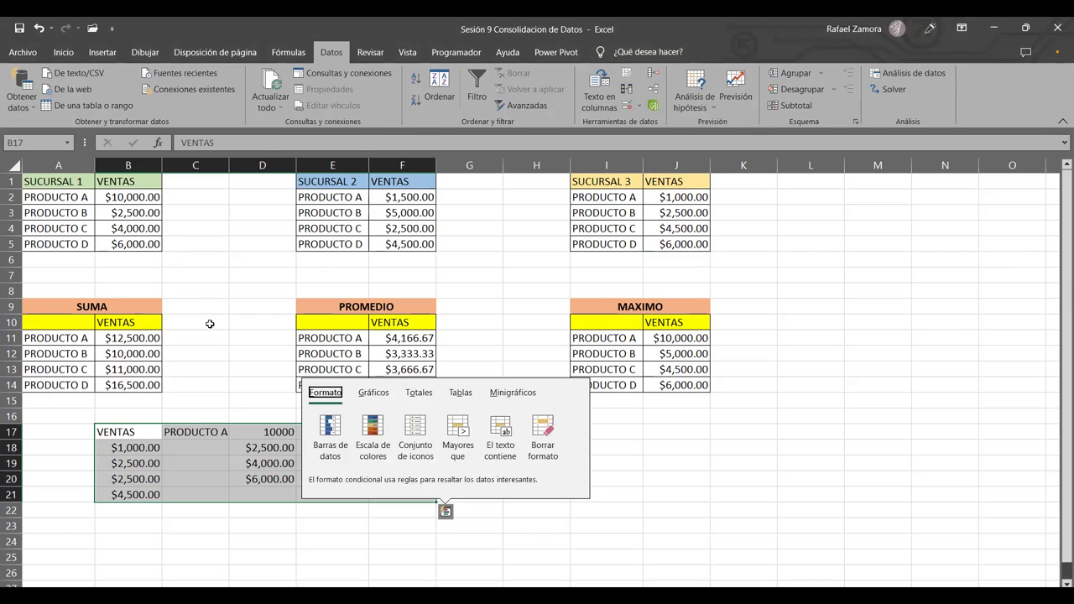
pyautogui.hotkey('ctrl', 'z')
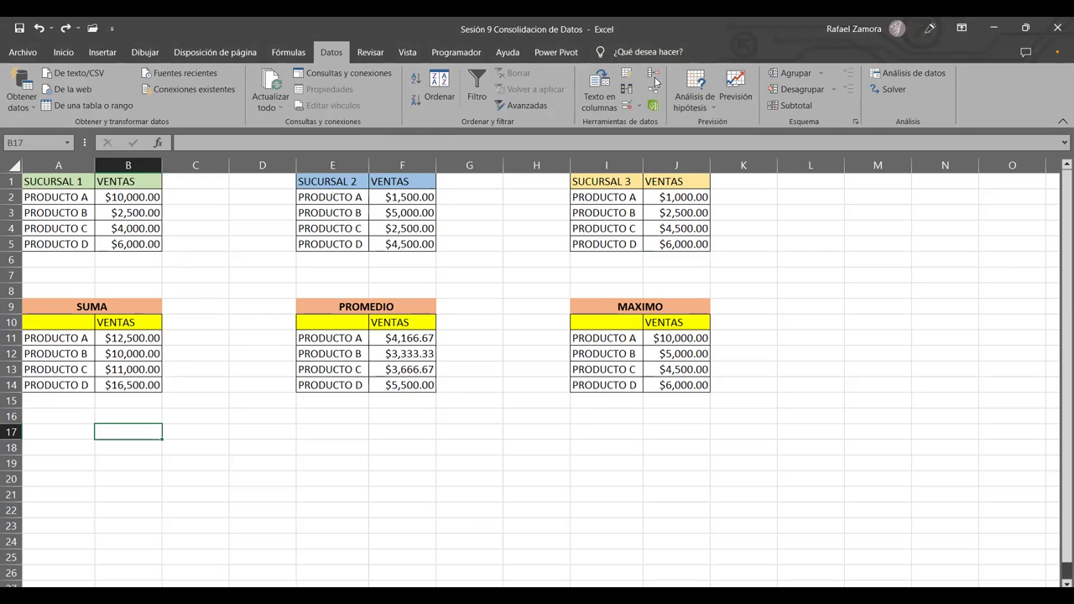
# Reopen Consolidar beside the tables and look through the old reference entries.
pyautogui.click(657, 79)
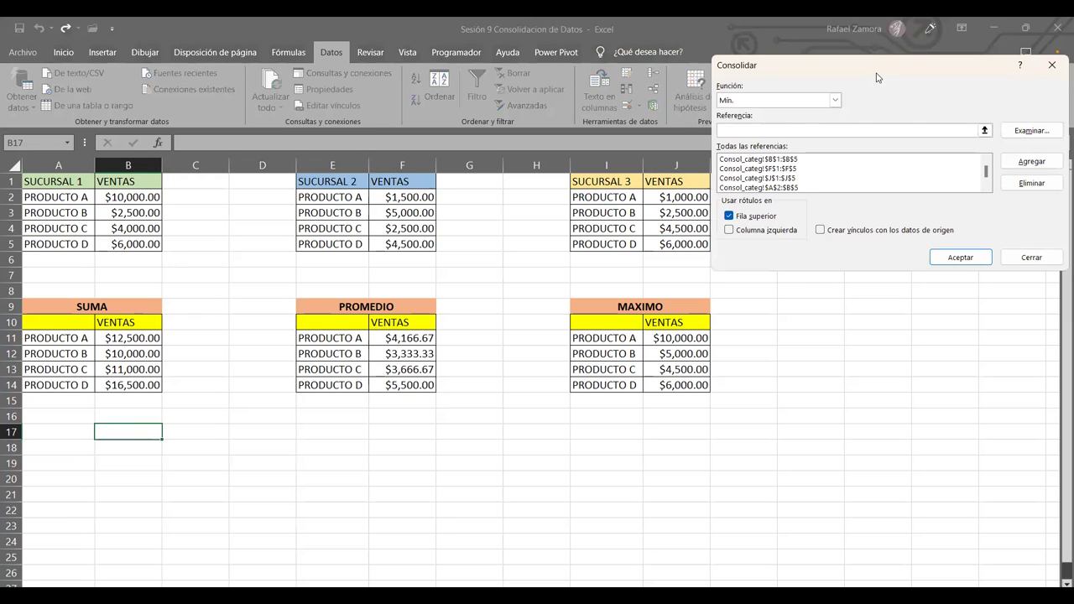
pyautogui.moveTo(876, 77); pyautogui.dragTo(624, 78)
pyautogui.click(650, 170)
pyautogui.scroll(-2, 633, 180)
pyautogui.click(540, 178)
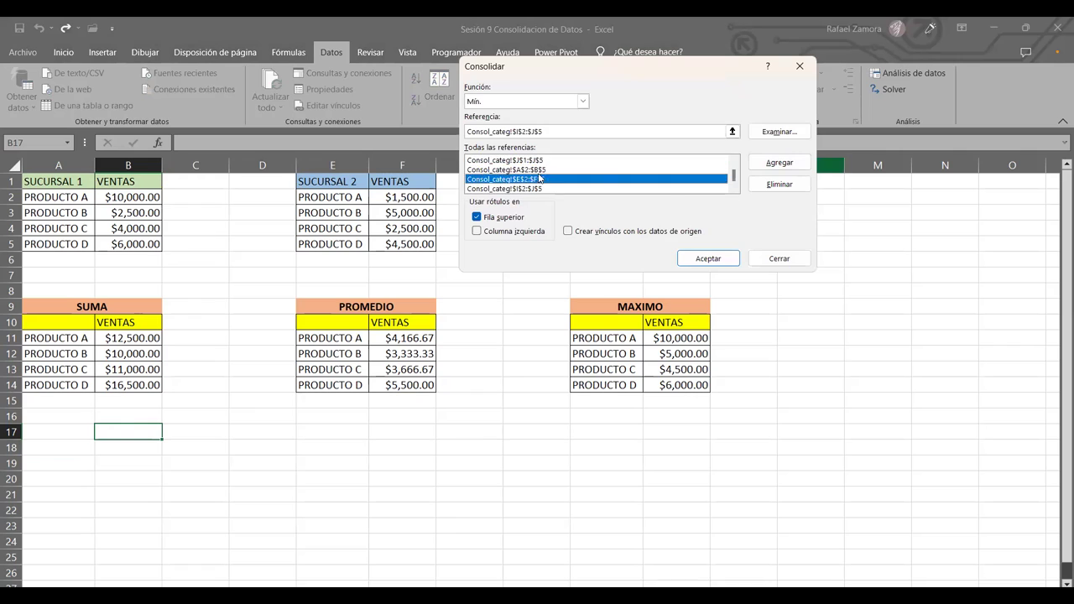
pyautogui.click(540, 160)
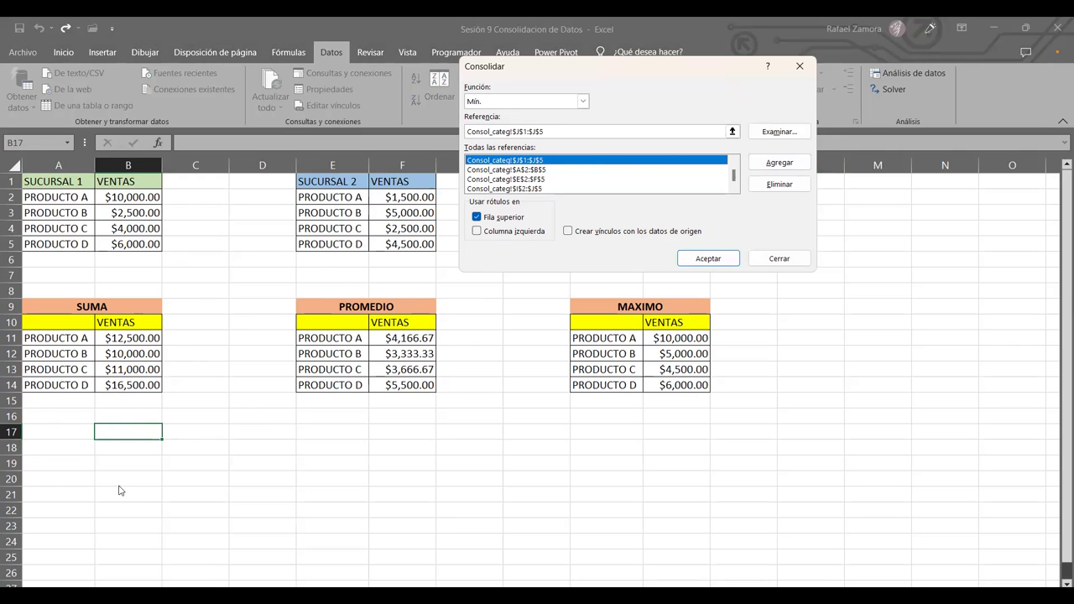
pyautogui.scroll(1, 688, 170)
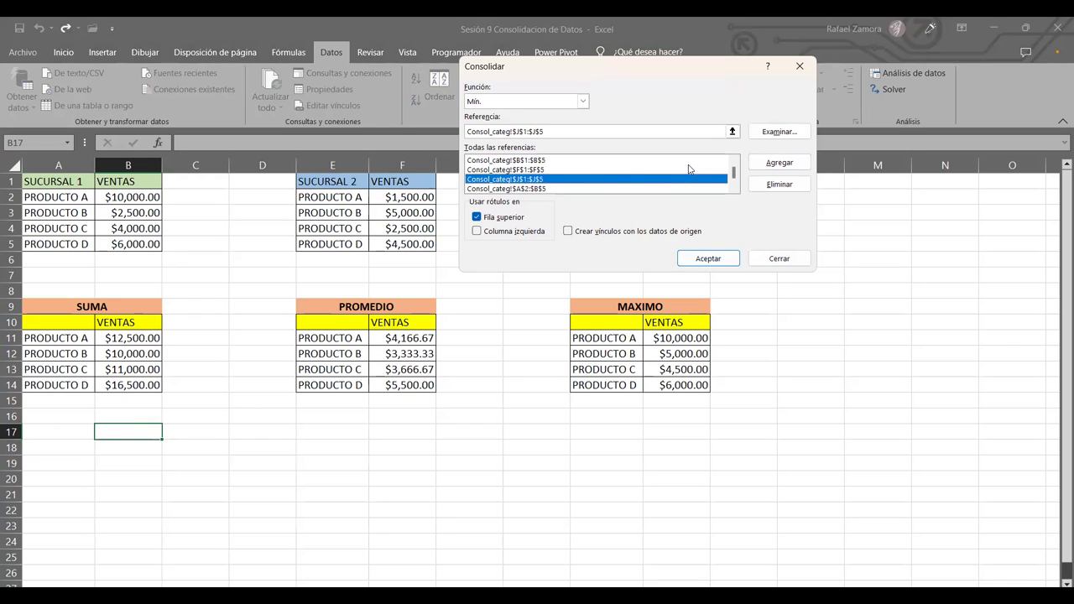
pyautogui.scroll(-1, 658, 158)
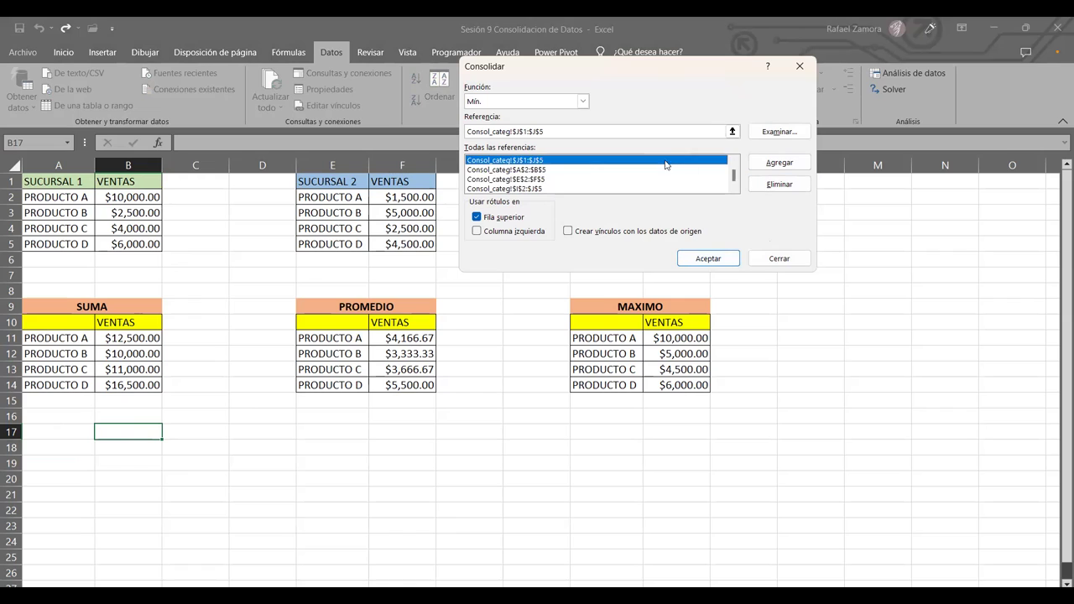
pyautogui.scroll(1, 667, 165)
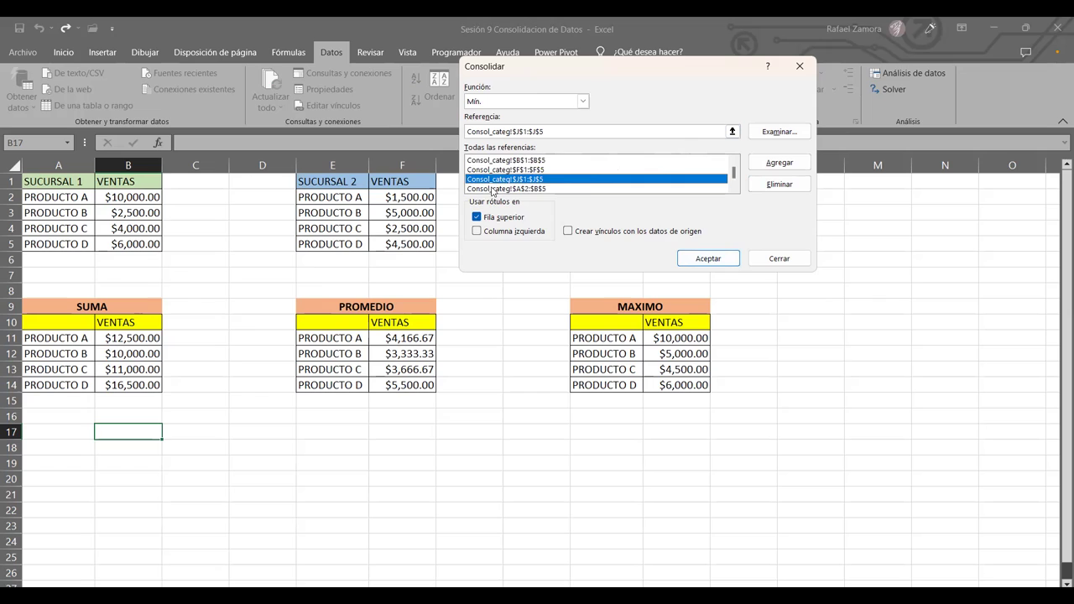
pyautogui.scroll(-1, 584, 184)
# Delete the $I$2:$J$5, $E$2:$F$5, $J$1:$J$5, $B$1:$B$5 and $F$1:$F$5 references.
pyautogui.click(560, 188)
pyautogui.click(773, 186)
pyautogui.click(778, 183)
pyautogui.click(628, 179)
pyautogui.click(779, 184)
pyautogui.click(778, 183)
pyautogui.click(570, 160)
pyautogui.click(779, 184)
pyautogui.click(598, 160)
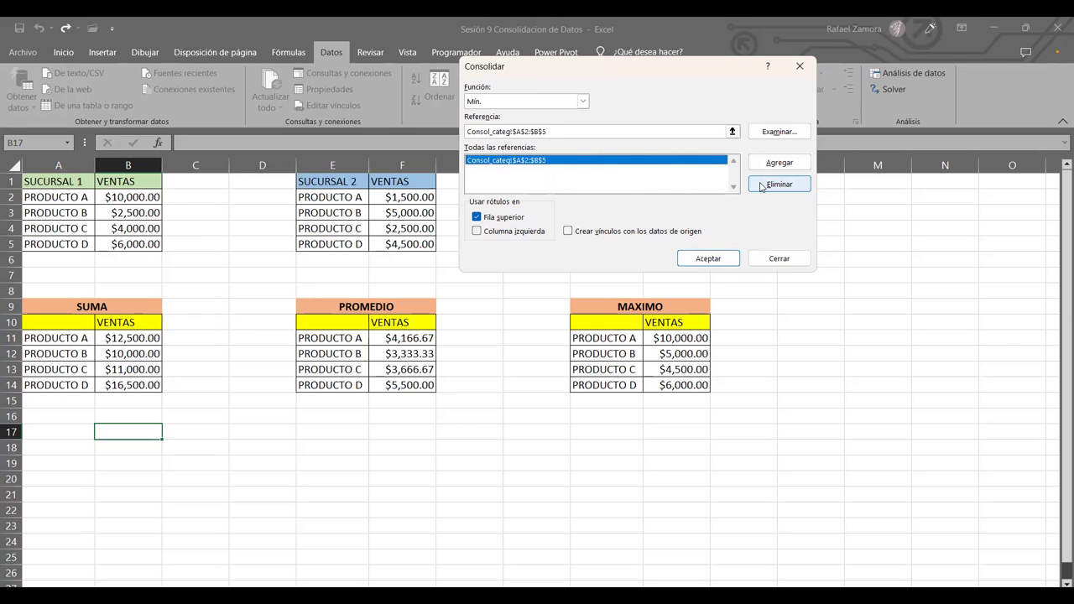
pyautogui.click(760, 184)
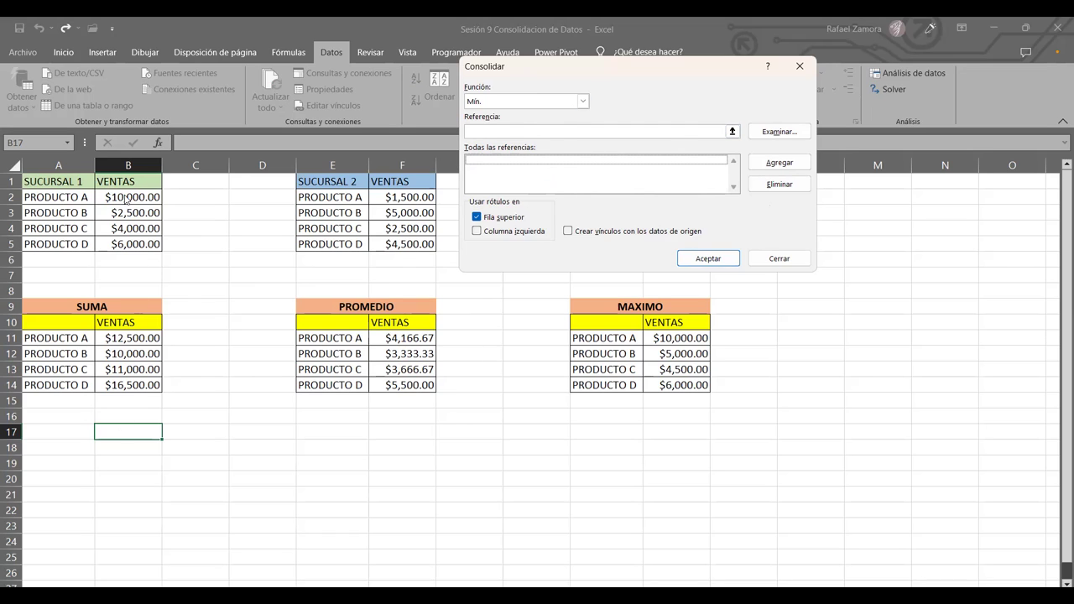
# Add B1:B5, F1:F5 and J1:J5 as sources and run the Min consolidation into B17.
pyautogui.click(532, 132)
pyautogui.click(134, 181)
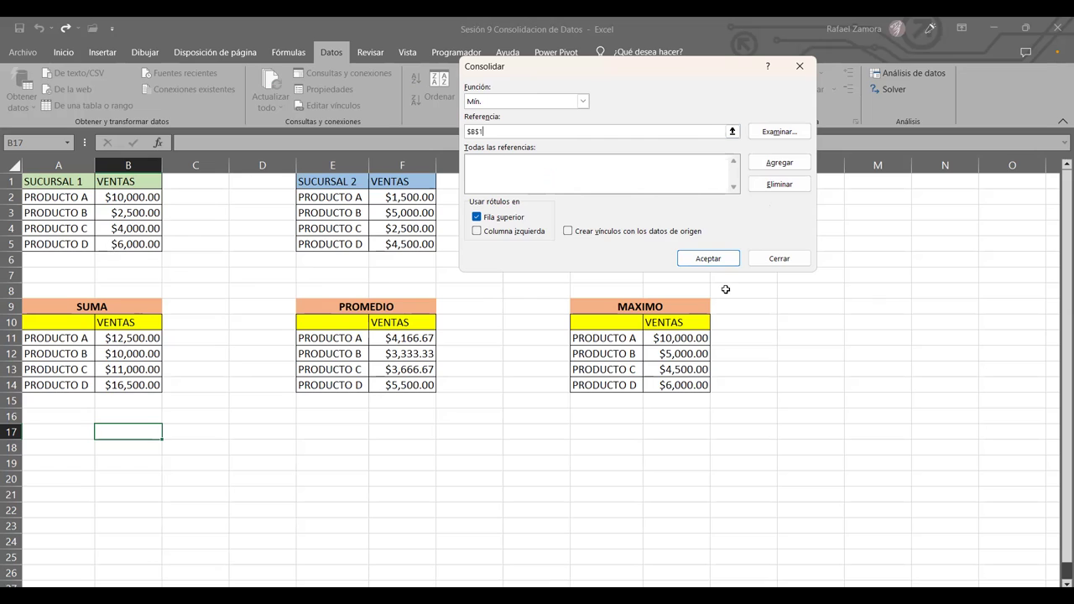
pyautogui.click(780, 163)
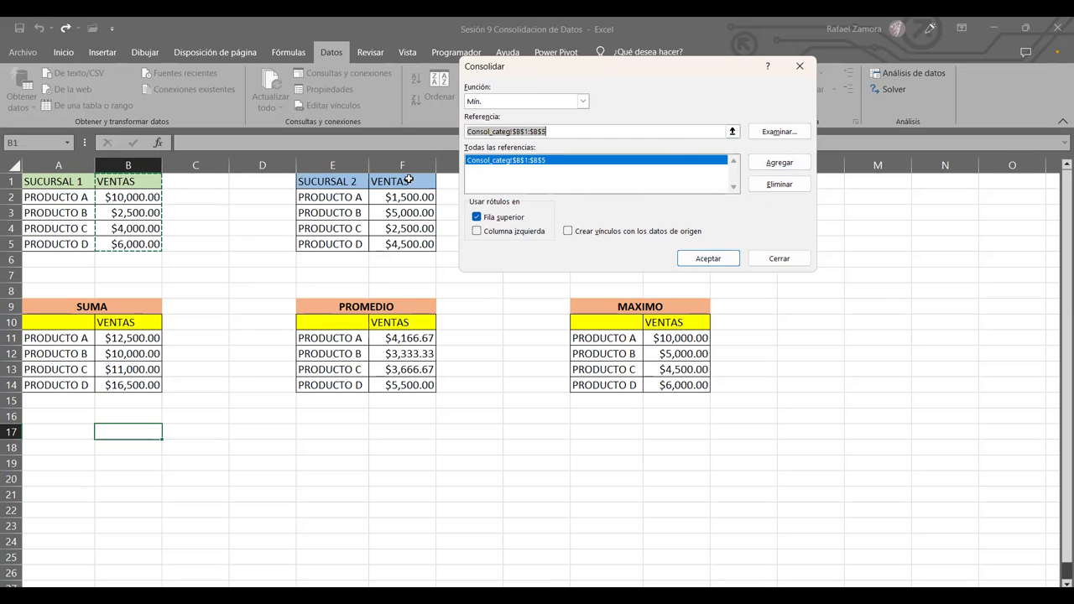
pyautogui.moveTo(408, 180); pyautogui.dragTo(412, 241)
pyautogui.click(780, 163)
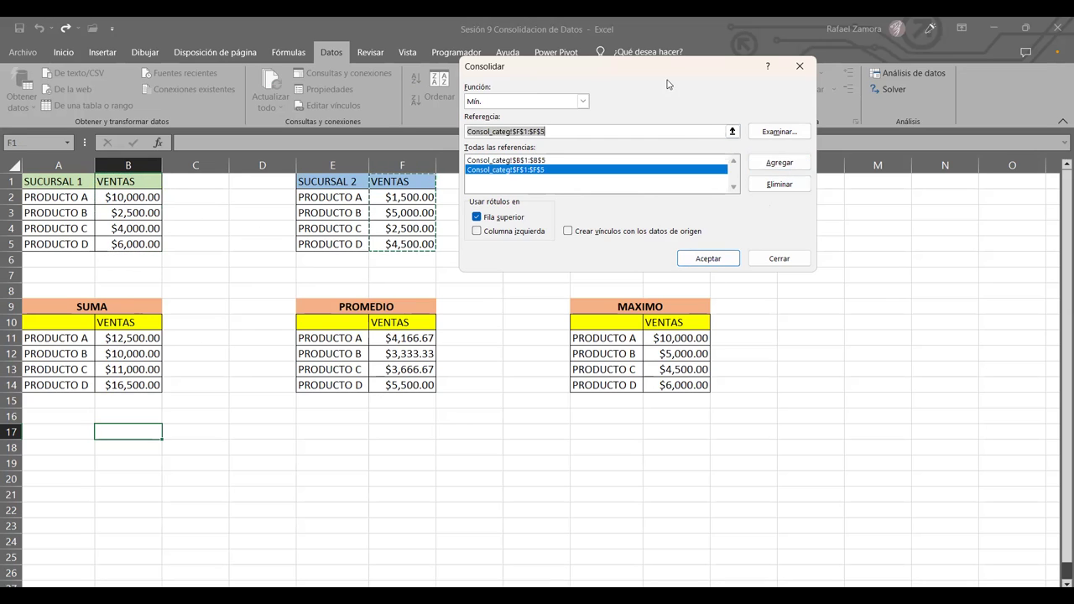
pyautogui.moveTo(683, 185); pyautogui.dragTo(688, 243)
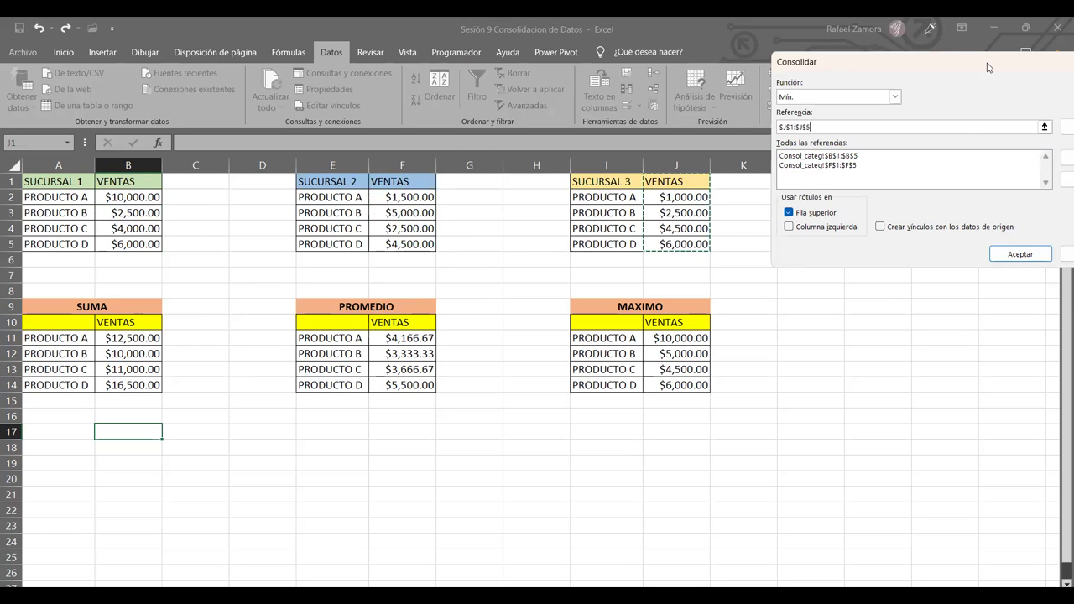
pyautogui.click(858, 173)
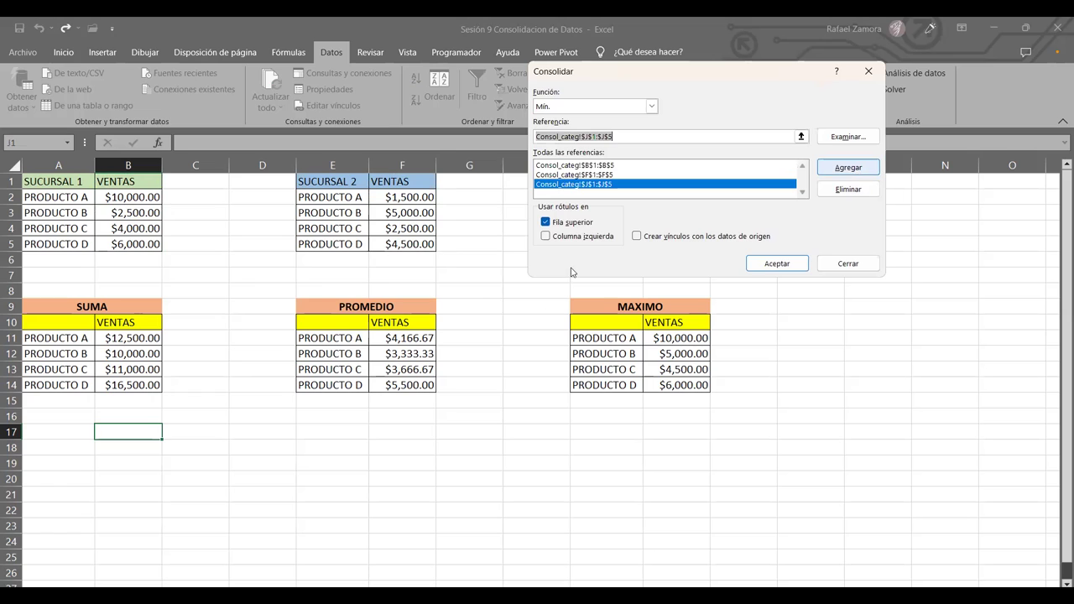
pyautogui.click(777, 264)
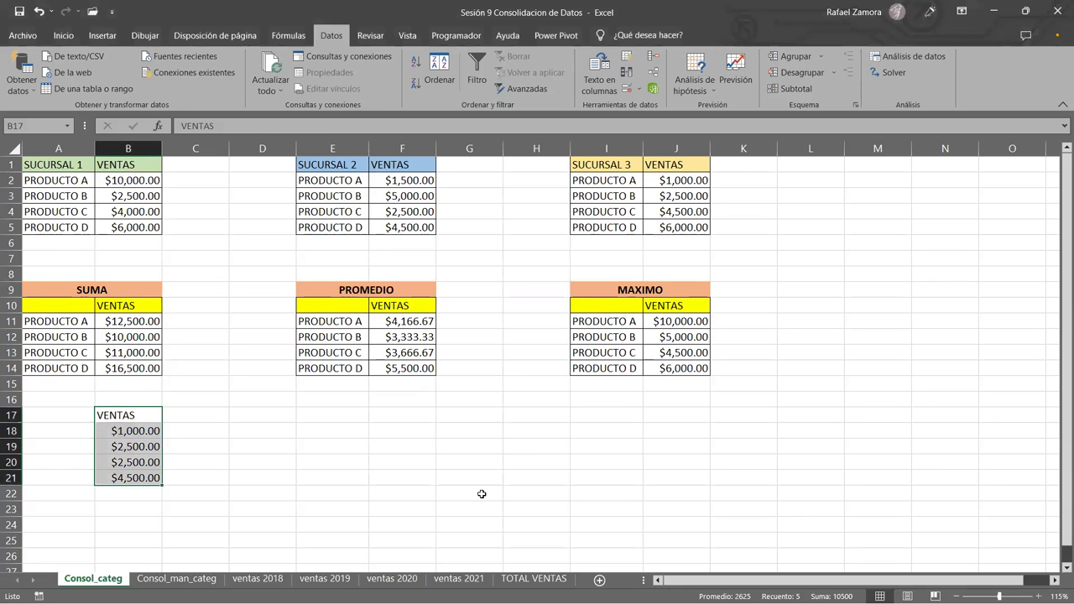
# Browse the ventas 2018–2021 sheets, then select B4 on the empty TOTAL VENTAS sheet.
pyautogui.click(176, 579)
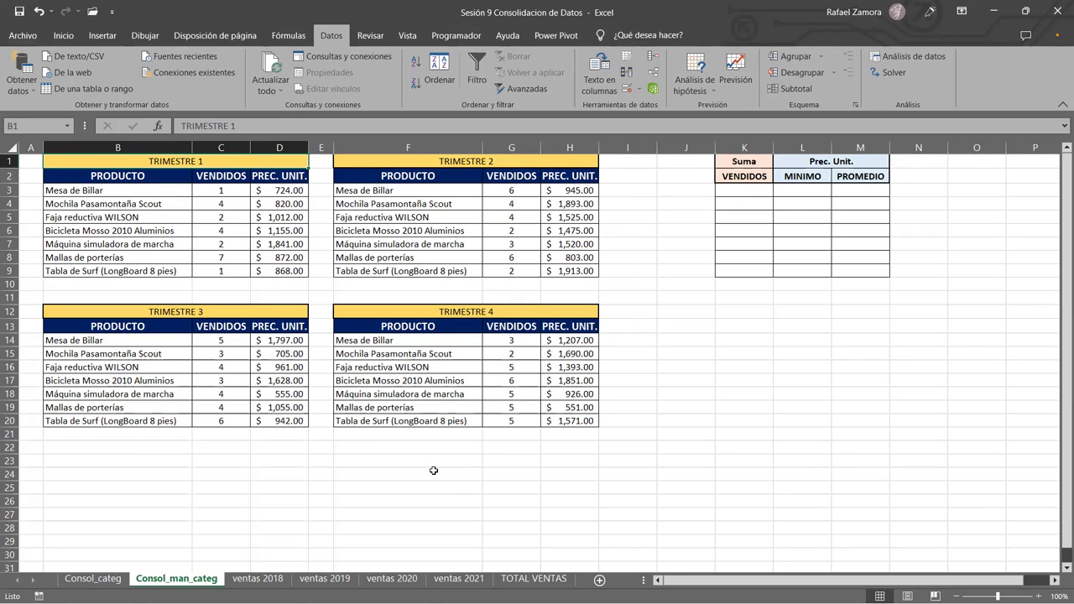
pyautogui.click(256, 579)
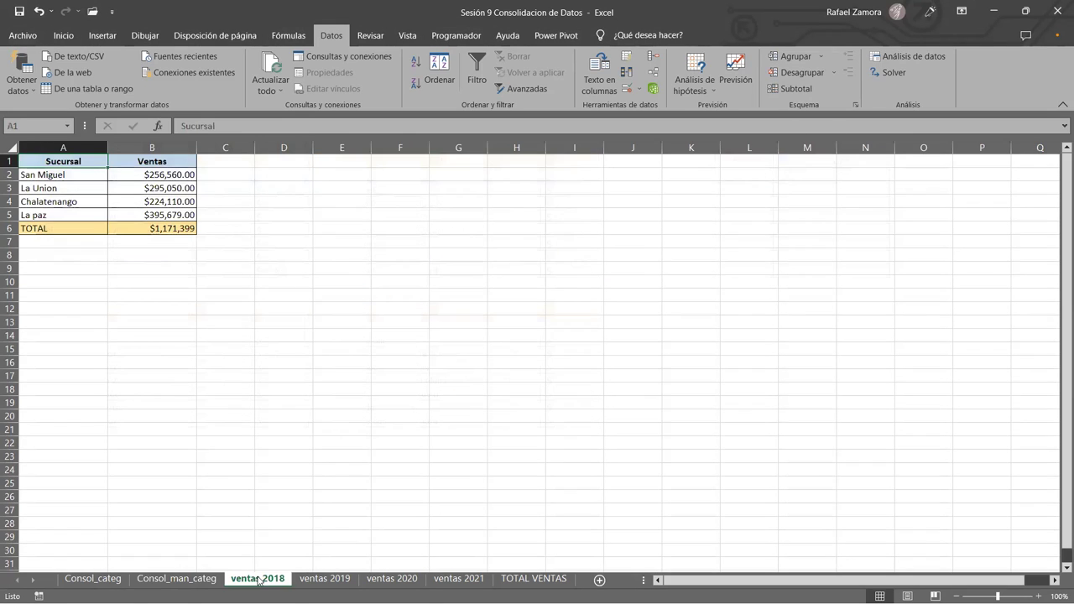
pyautogui.click(325, 578)
pyautogui.click(391, 578)
pyautogui.click(459, 578)
pyautogui.click(534, 579)
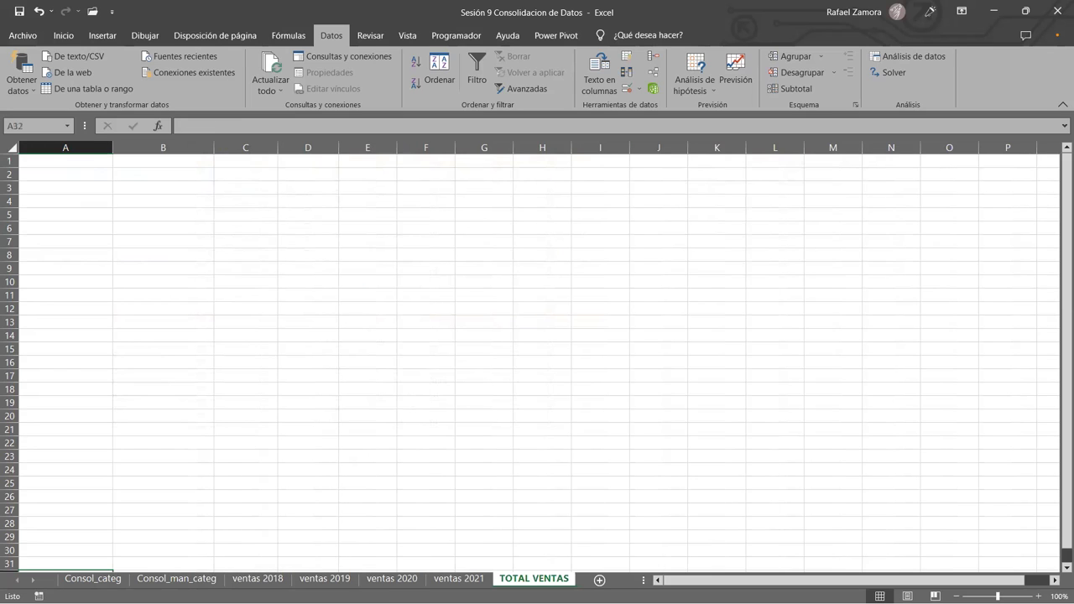
pyautogui.click(257, 578)
pyautogui.click(325, 578)
pyautogui.click(392, 578)
pyautogui.click(459, 578)
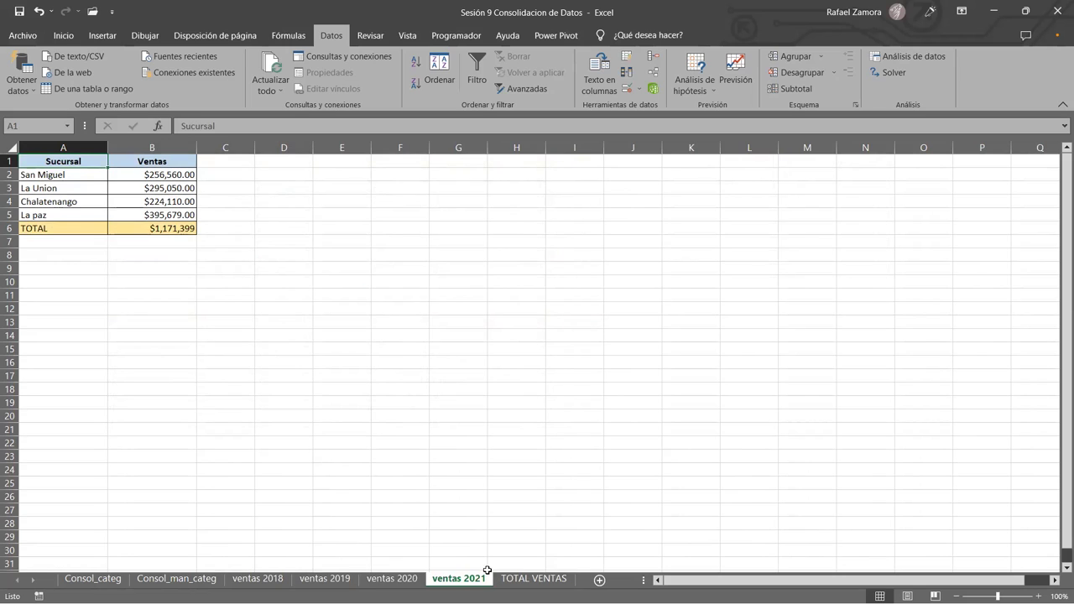
pyautogui.click(391, 579)
pyautogui.click(325, 578)
pyautogui.click(257, 578)
pyautogui.click(325, 578)
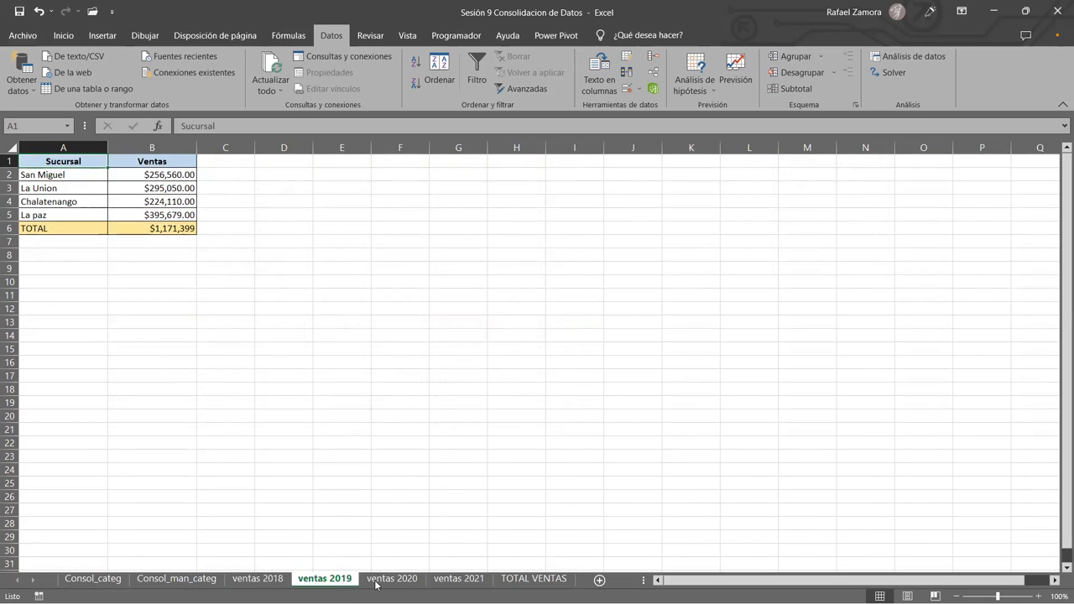
pyautogui.click(386, 578)
pyautogui.click(459, 578)
pyautogui.click(533, 578)
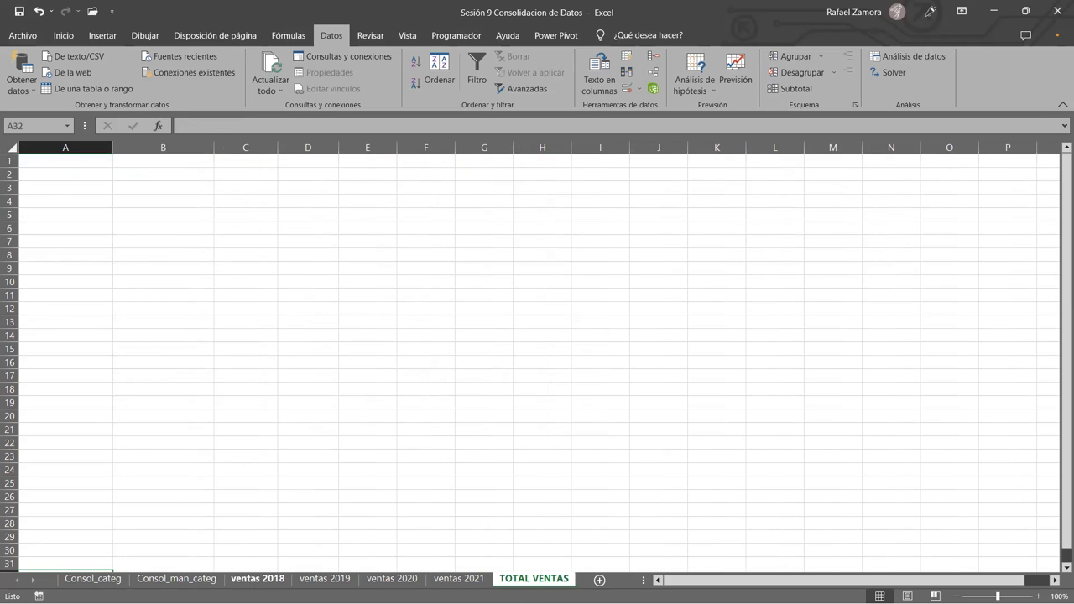
pyautogui.click(255, 578)
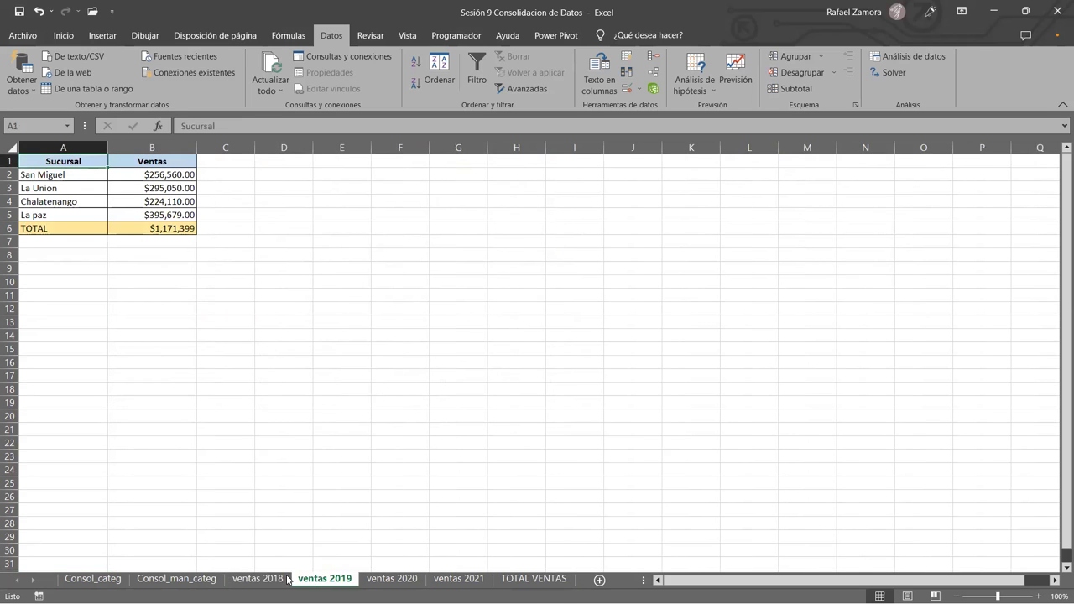
pyautogui.click(459, 578)
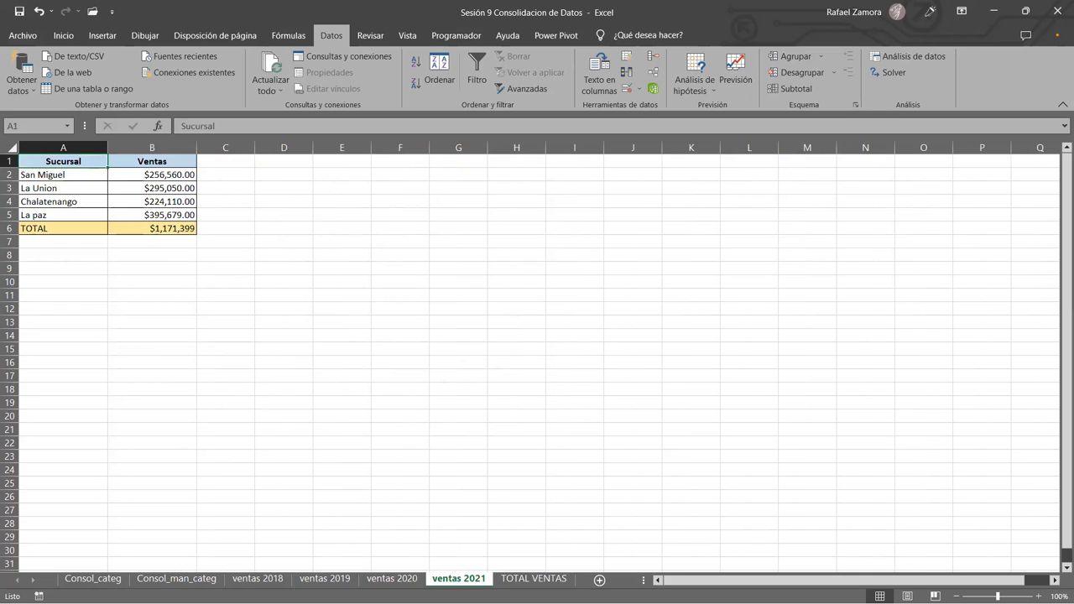
pyautogui.click(528, 580)
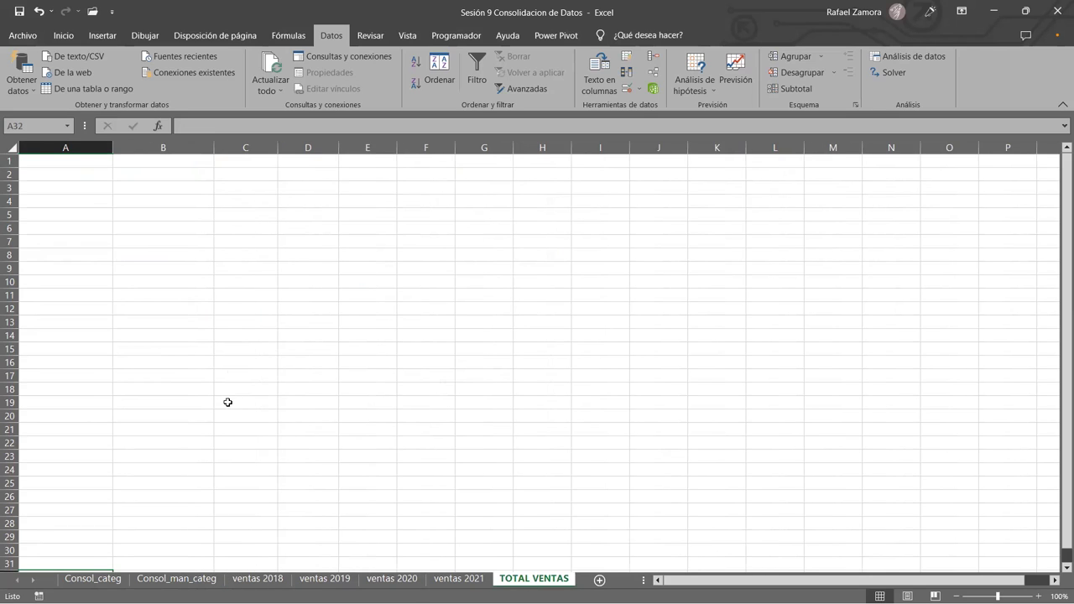
pyautogui.click(161, 198)
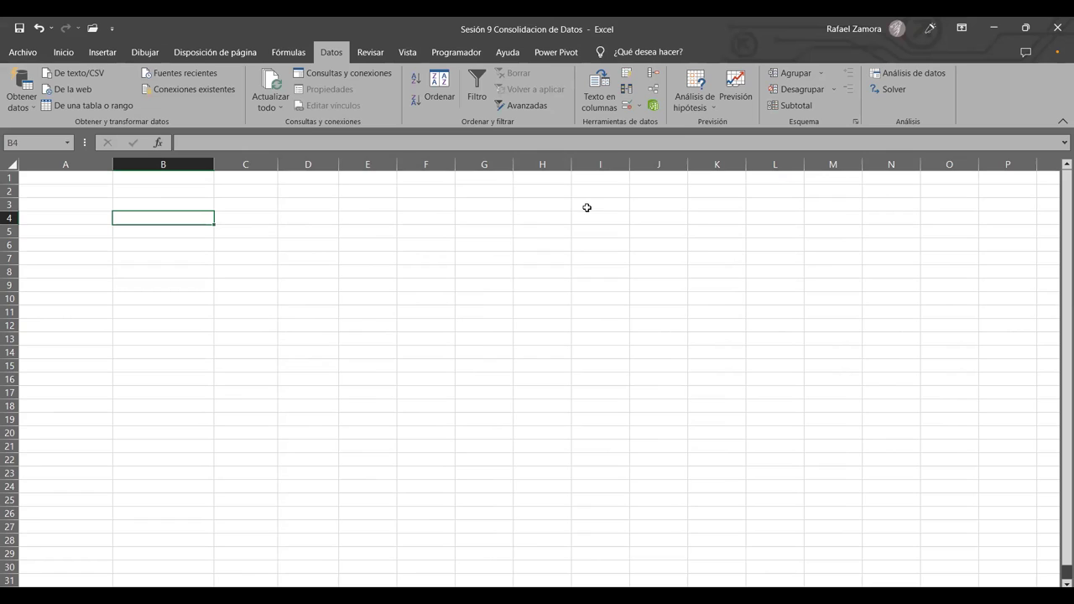
# Add the ventas 2018 A1:B5 table as the first consolidation source.
pyautogui.click(653, 74)
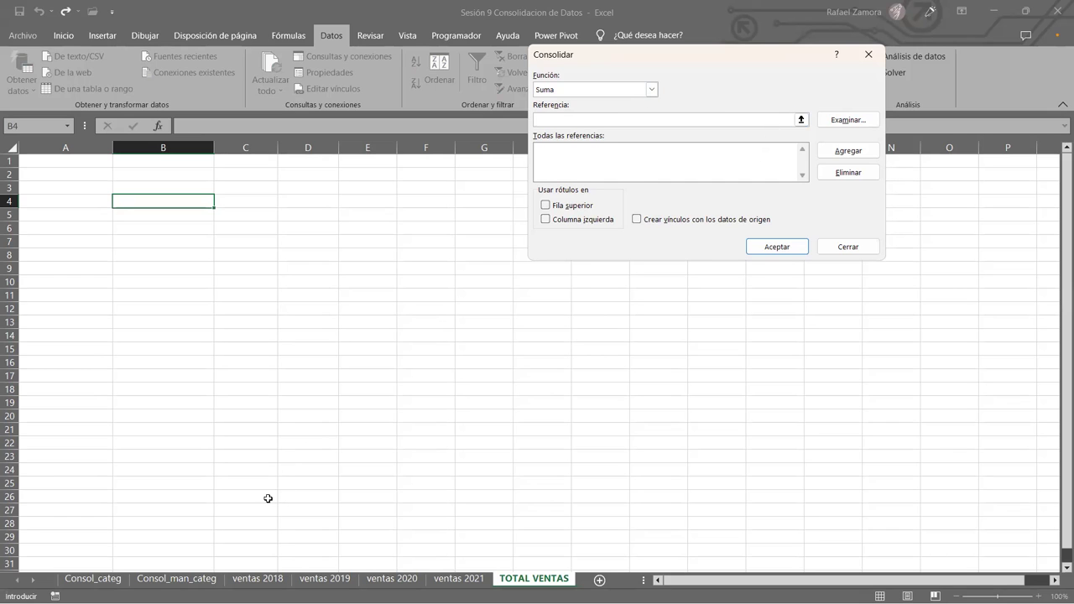
pyautogui.click(258, 579)
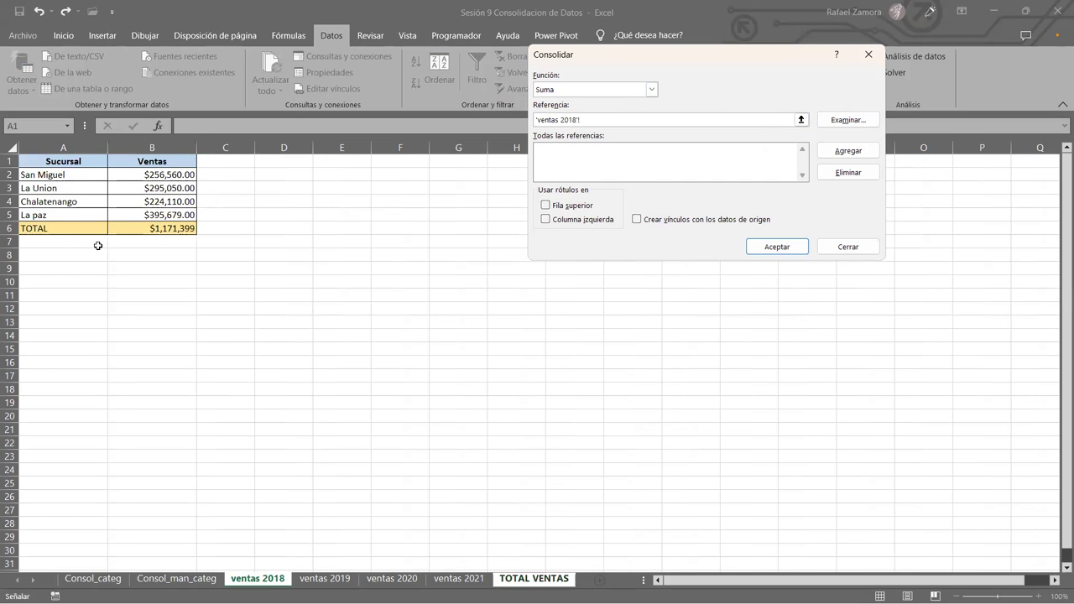
pyautogui.moveTo(65, 163); pyautogui.dragTo(154, 209)
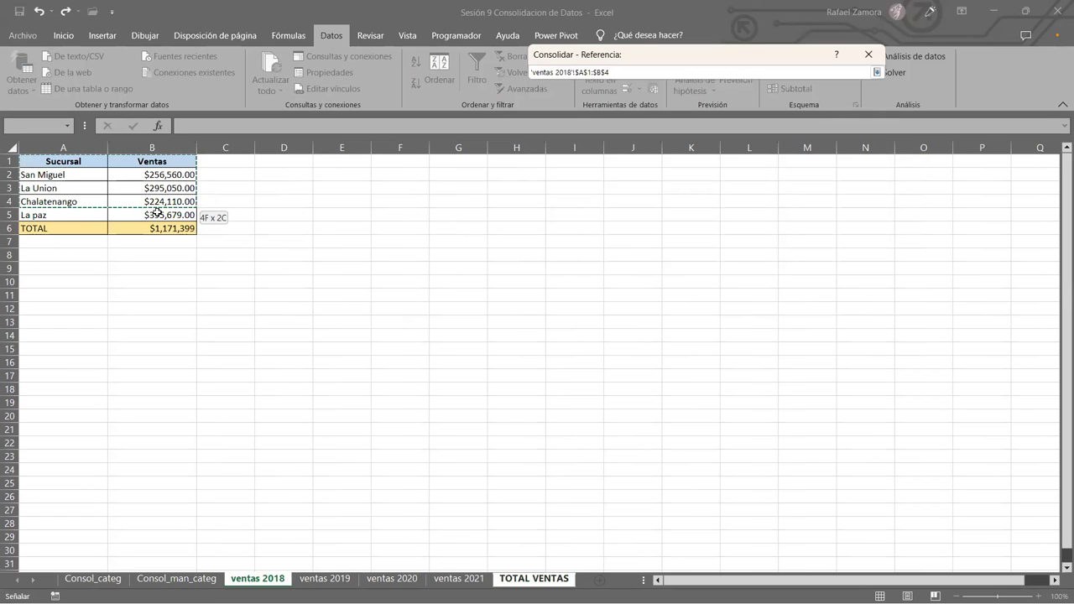
pyautogui.moveTo(156, 212); pyautogui.dragTo(157, 217)
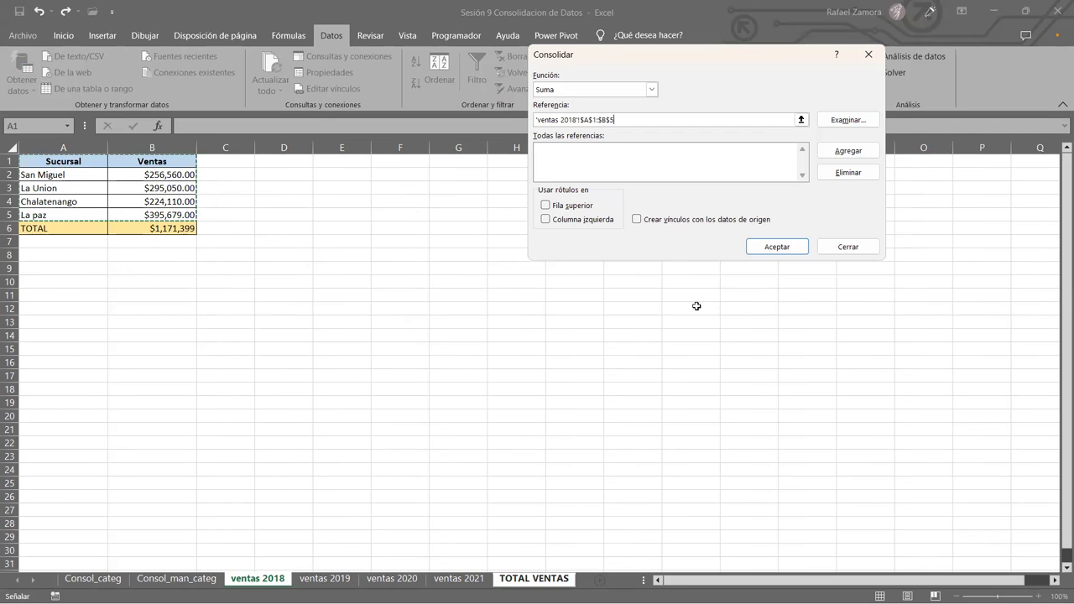
pyautogui.click(865, 155)
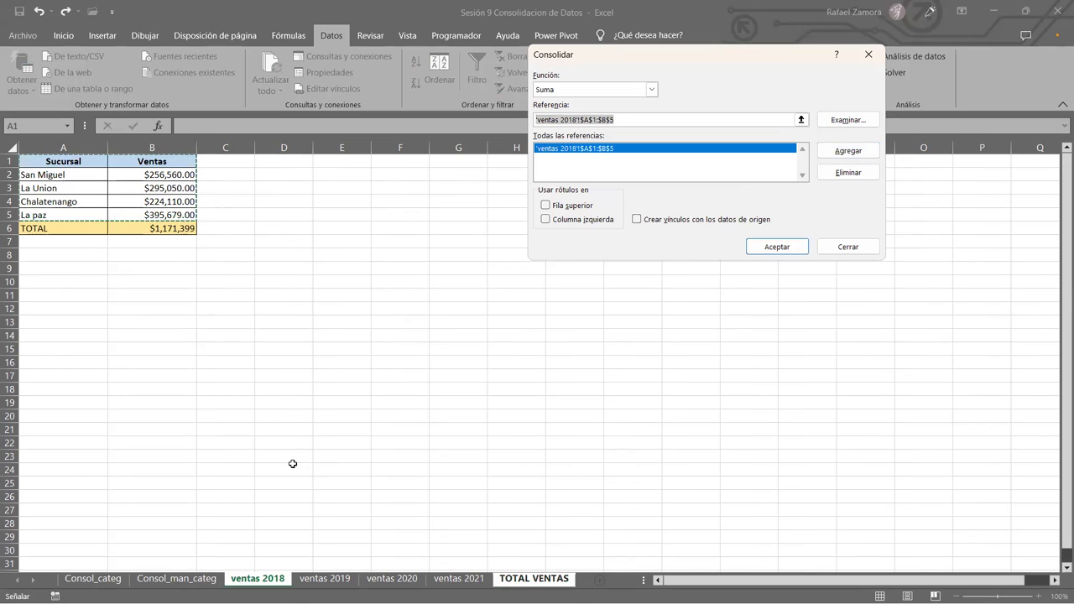
# Add the ventas 2019, 2020 and 2021 ranges and use top-row and left-column labels.
pyautogui.click(325, 579)
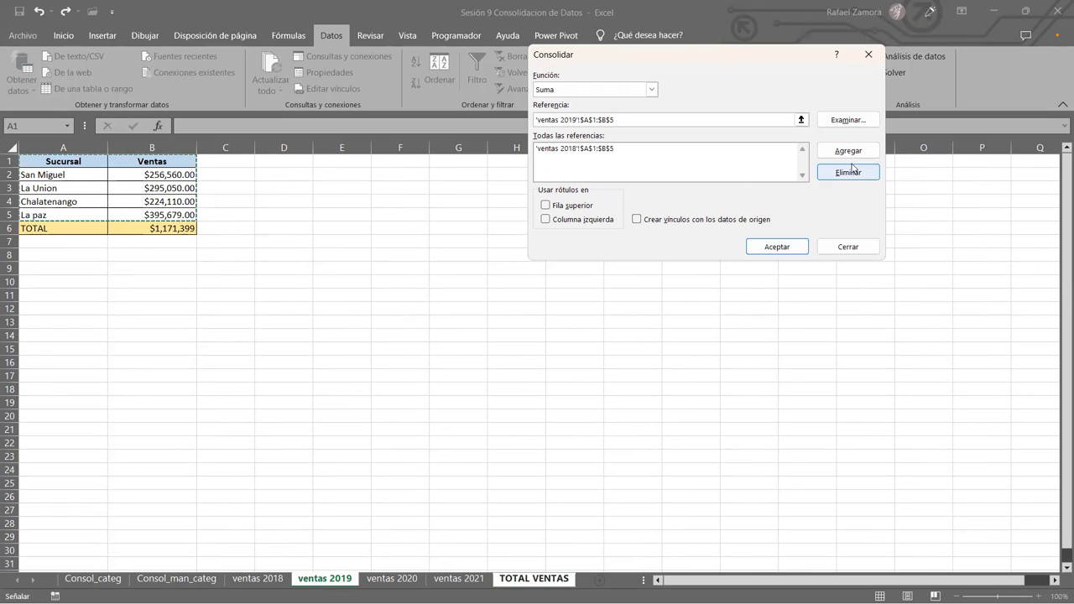
pyautogui.click(848, 152)
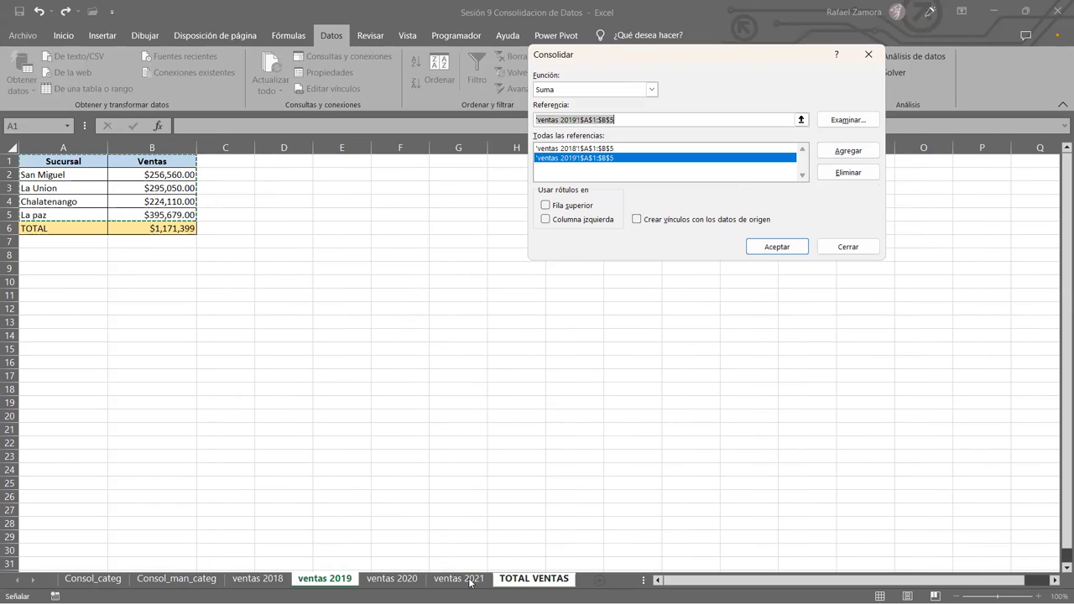
pyautogui.click(391, 579)
pyautogui.click(849, 151)
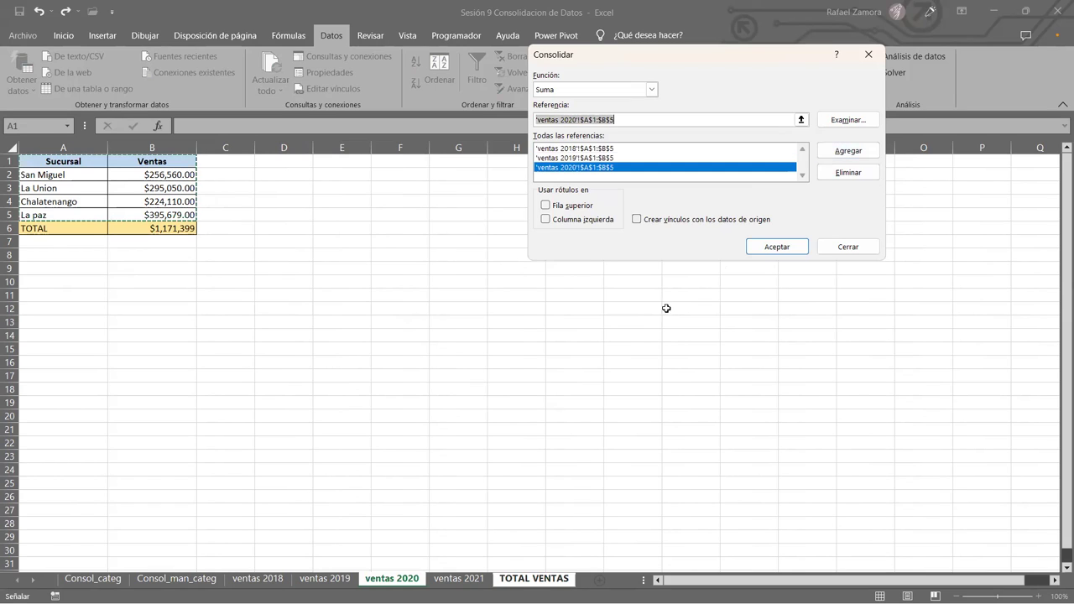
pyautogui.click(458, 579)
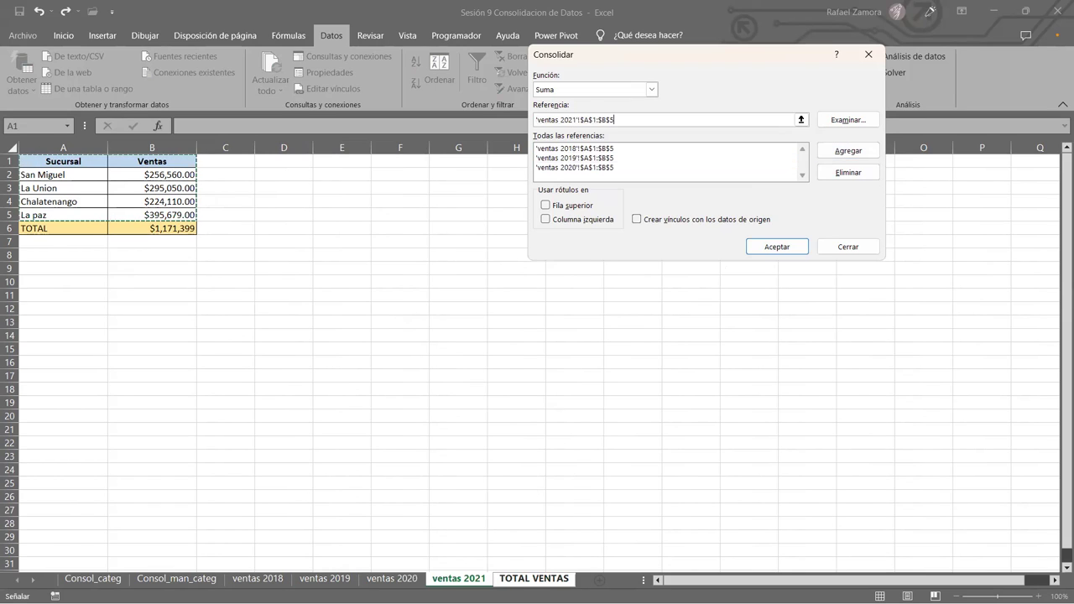
pyautogui.click(868, 153)
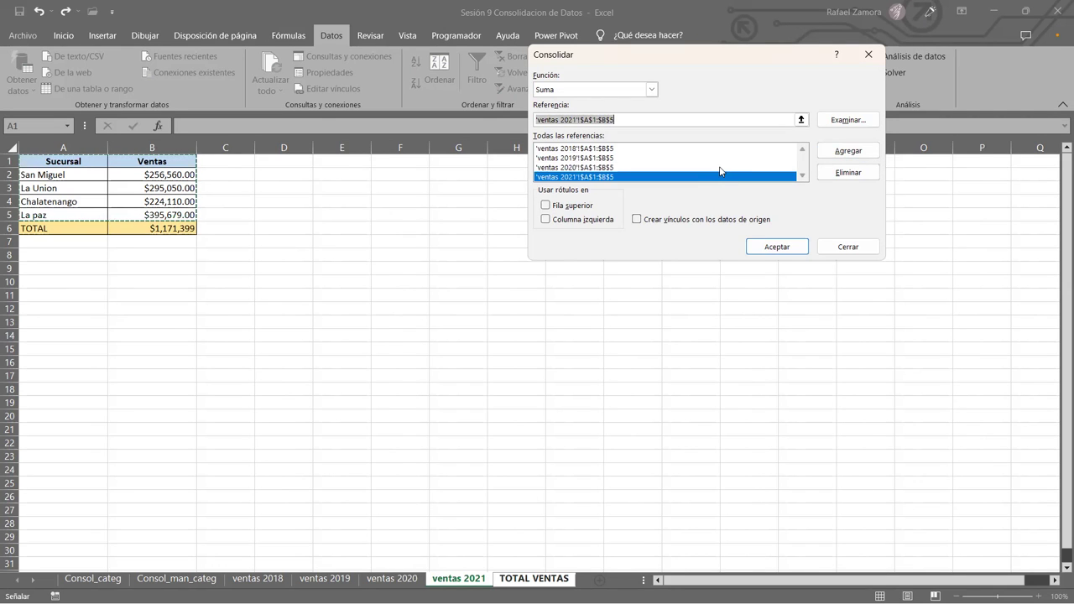
pyautogui.click(576, 210)
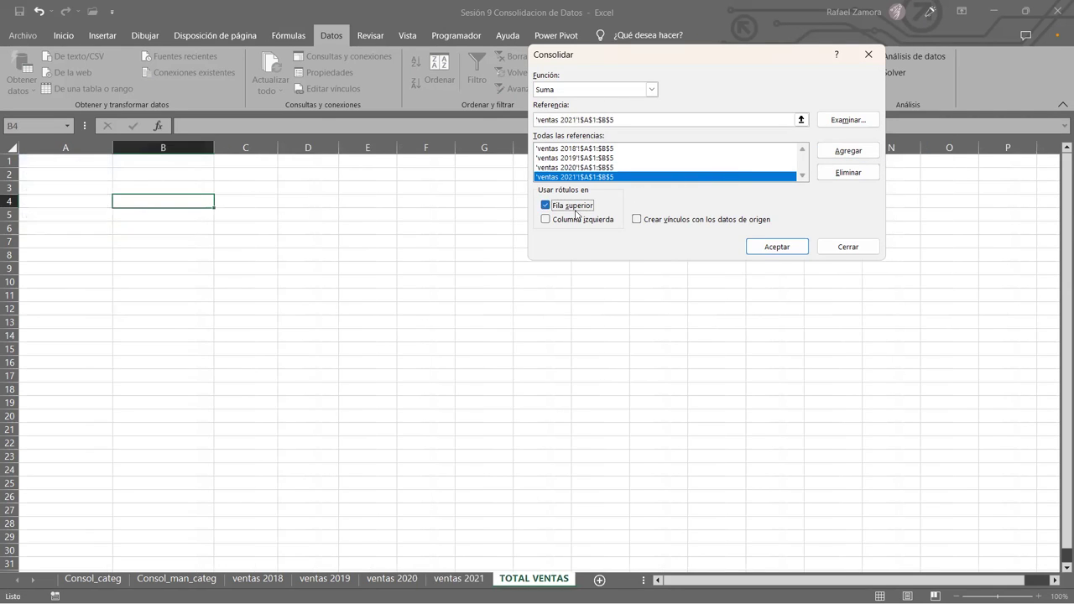
pyautogui.click(576, 221)
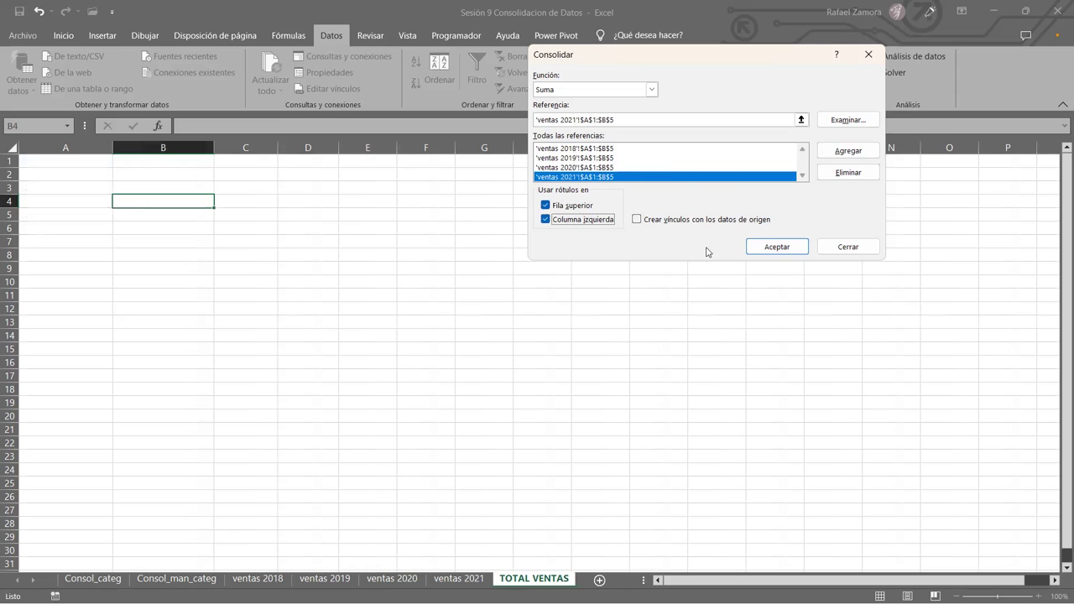
# Run the Suma consolidation and give the B4:C8 table all borders.
pyautogui.click(780, 251)
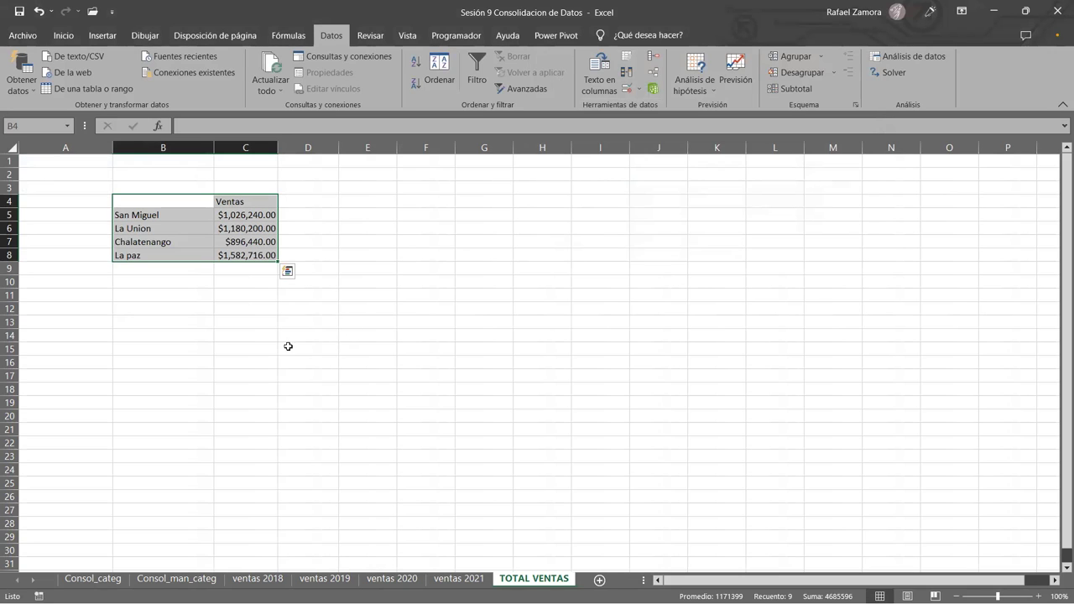
pyautogui.click(60, 36)
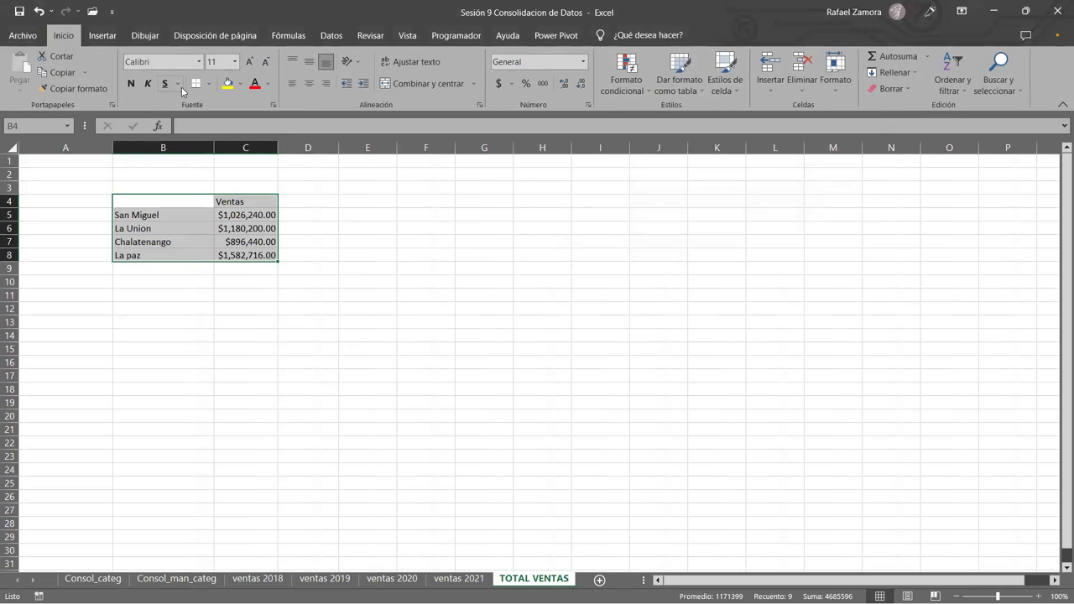
pyautogui.click(208, 84)
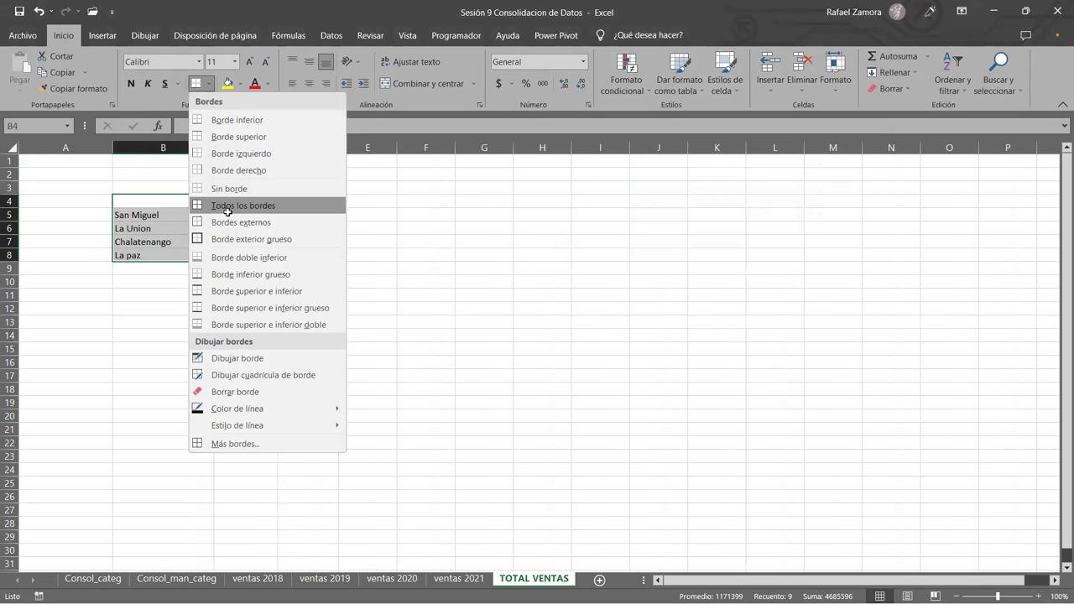
pyautogui.click(228, 213)
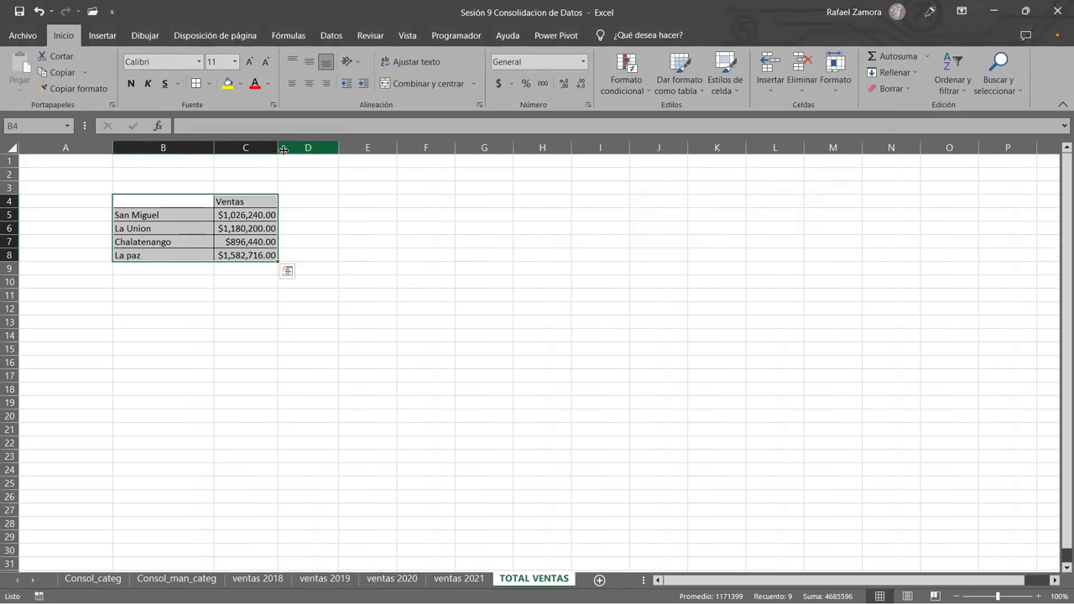
# Center and bold the Ventas header in C4.
pyautogui.click(271, 208)
pyautogui.click(313, 87)
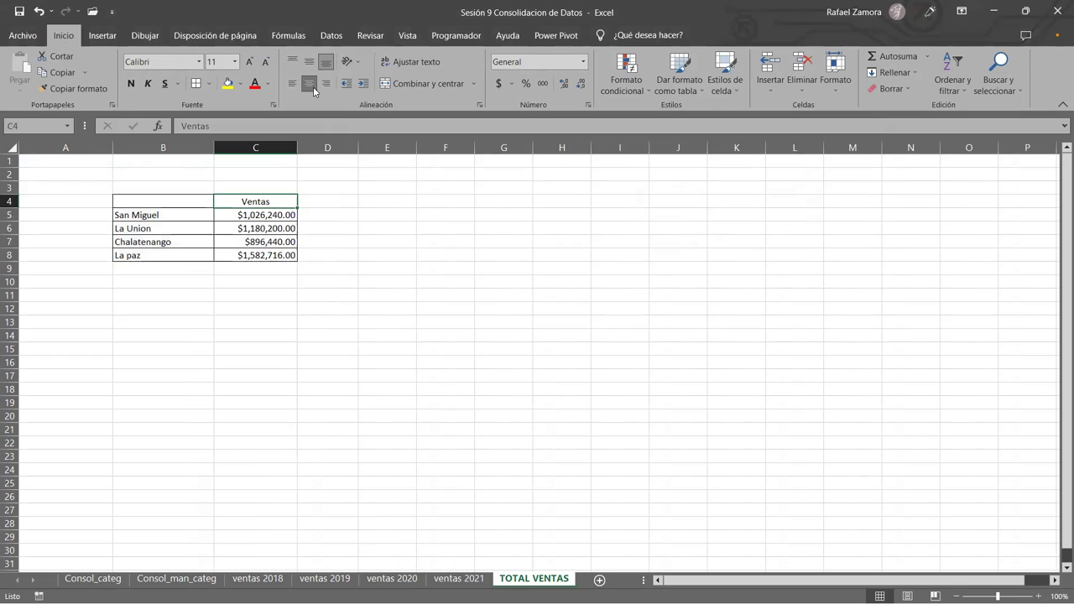
pyautogui.hotkey('ctrl', 'n')
pyautogui.click(491, 362)
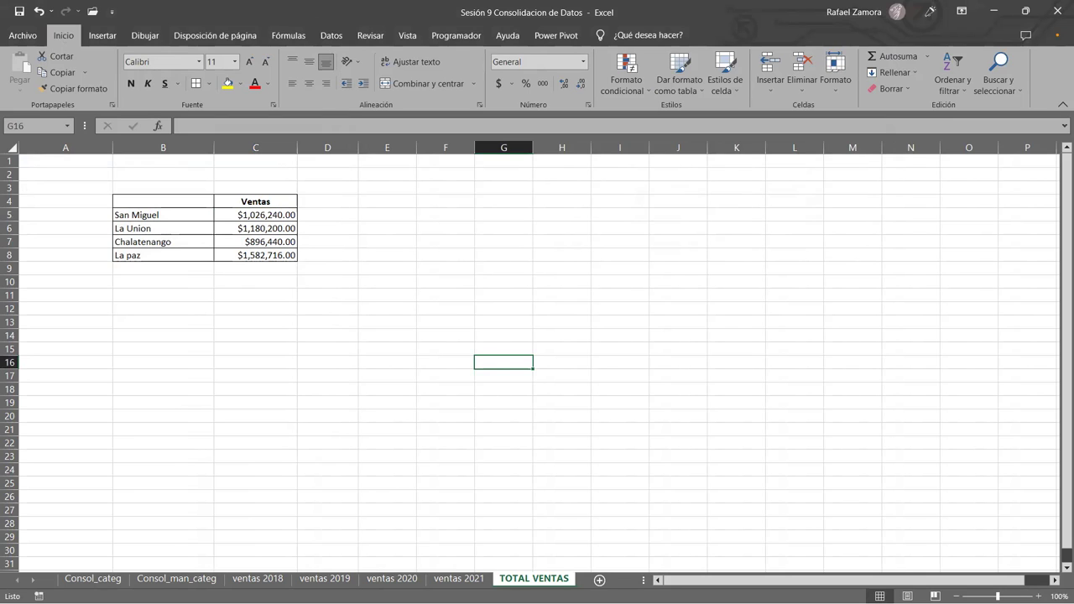
# Check the ventas 2019, 2021 and 2018 source tables, returning to TOTAL VENTAS.
pyautogui.click(312, 578)
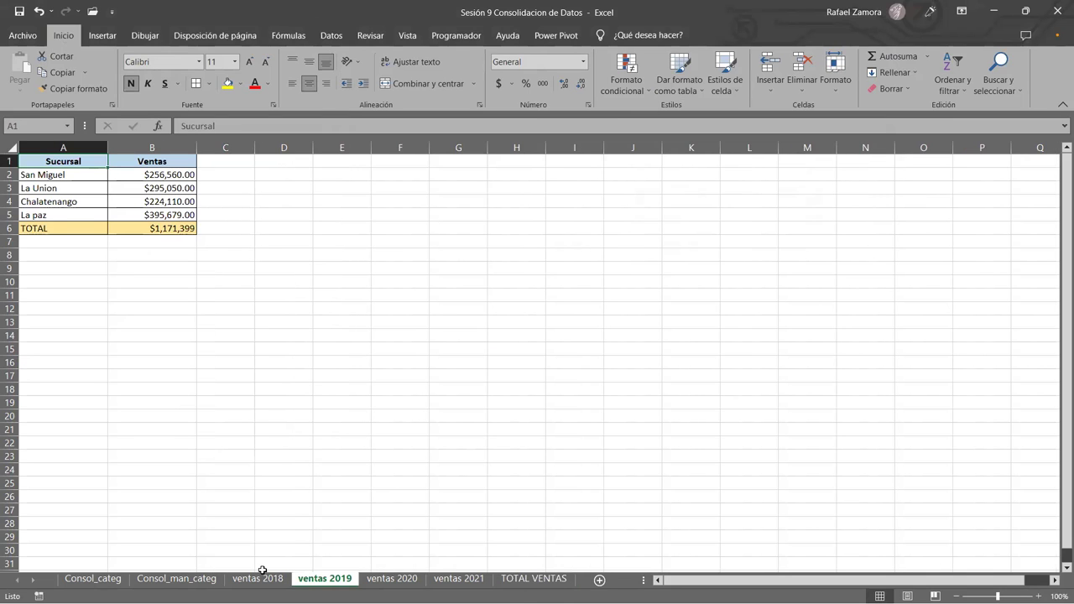
pyautogui.click(508, 579)
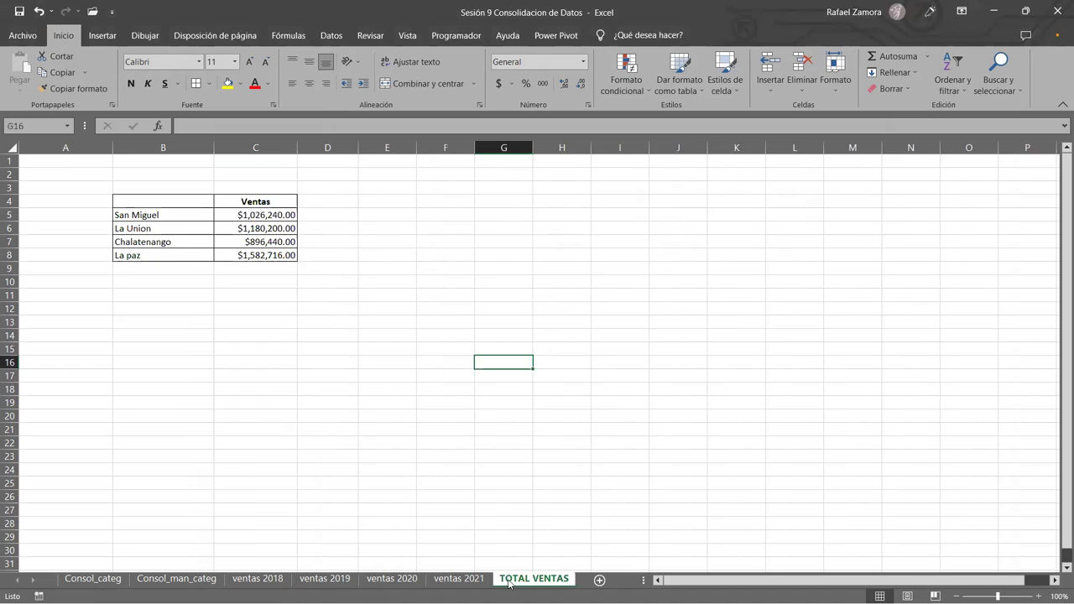
pyautogui.click(459, 578)
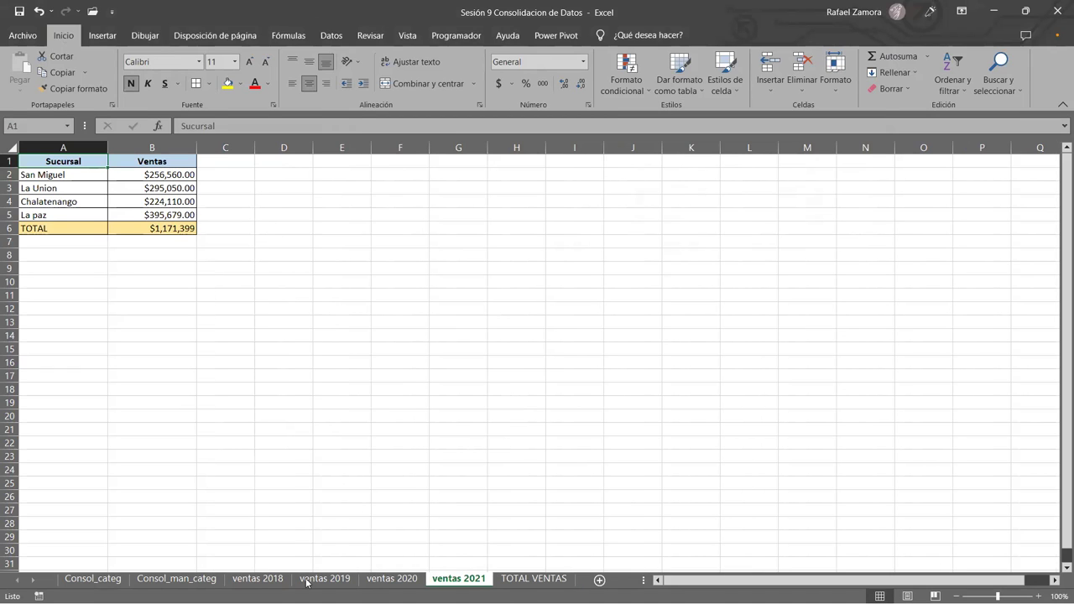
pyautogui.click(258, 578)
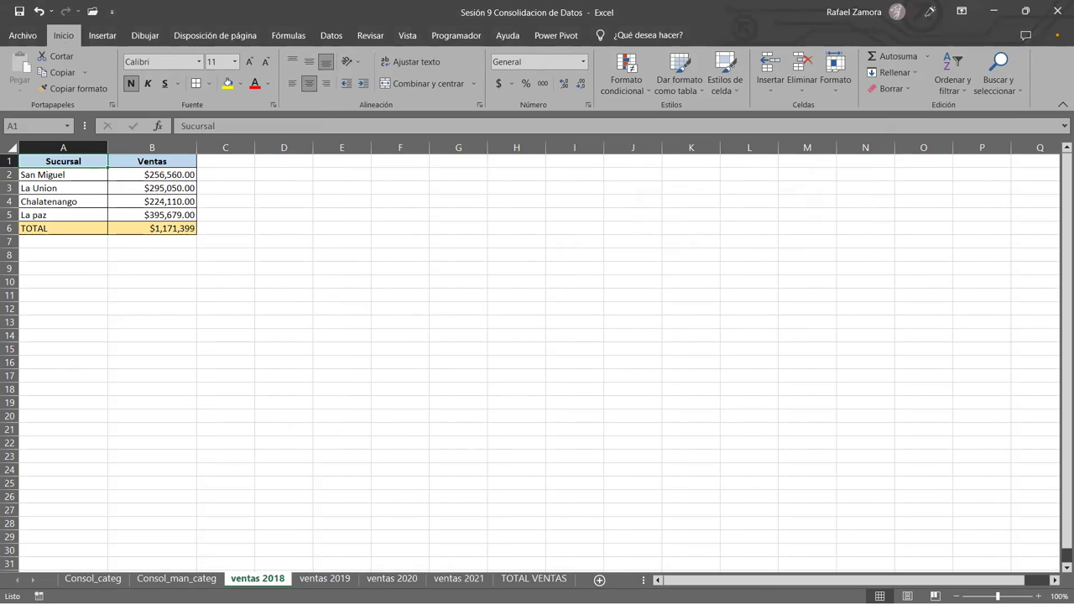
pyautogui.click(534, 578)
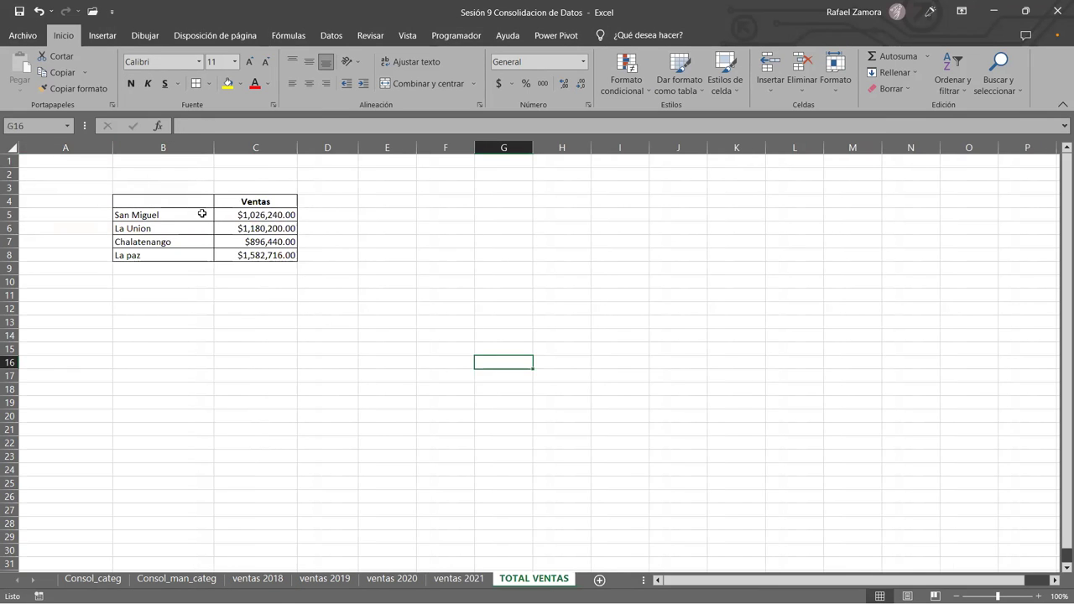
# Enter SUMA in corner cell B4 and fill it yellow.
pyautogui.click(177, 324)
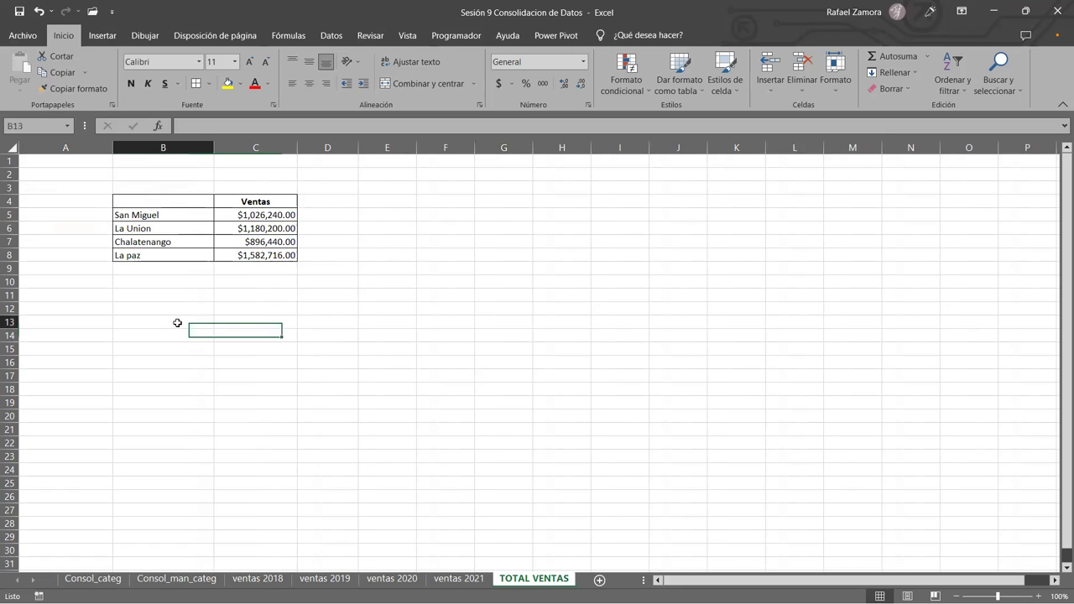
pyautogui.click(193, 198)
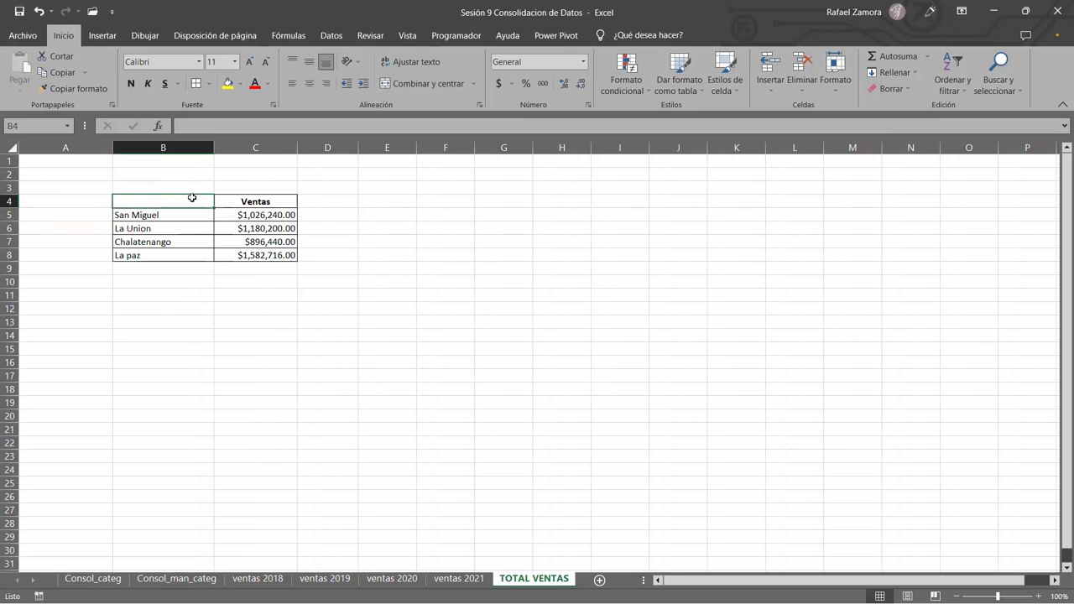
pyautogui.write('SUMA')
pyautogui.press('Return')
pyautogui.click(192, 199)
pyautogui.click(228, 83)
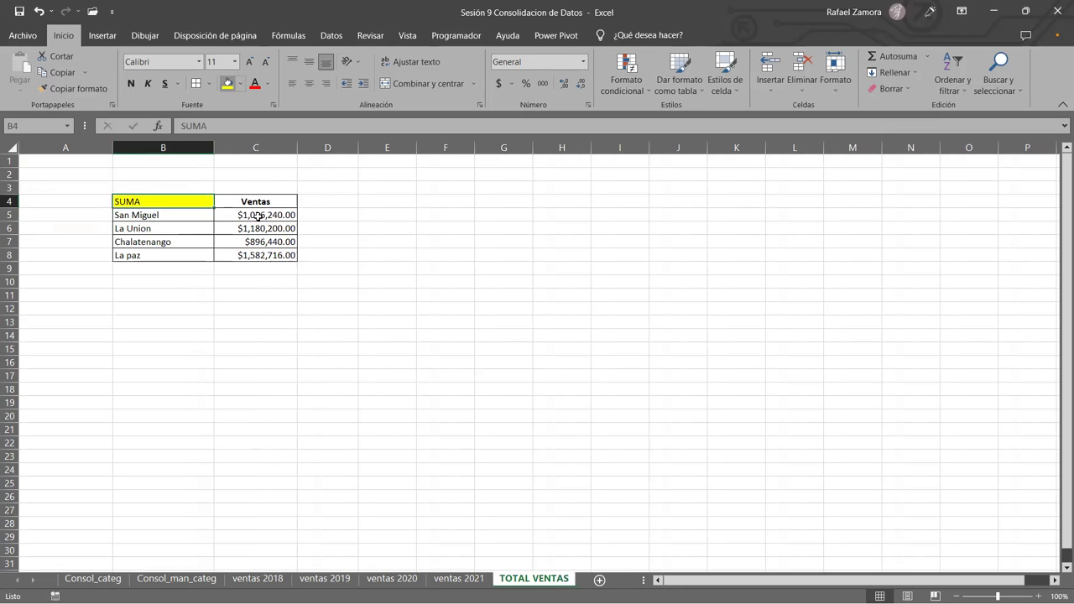
pyautogui.click(151, 308)
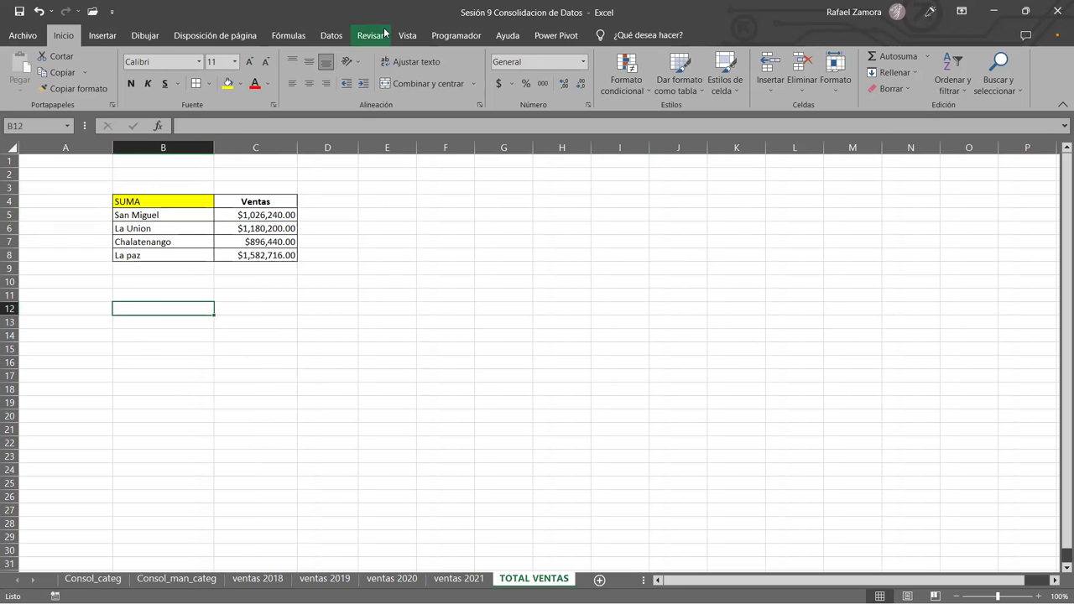
# Consolidate the four yearly sales ranges at B12 with Promedio for average sales per branch.
pyautogui.click(331, 35)
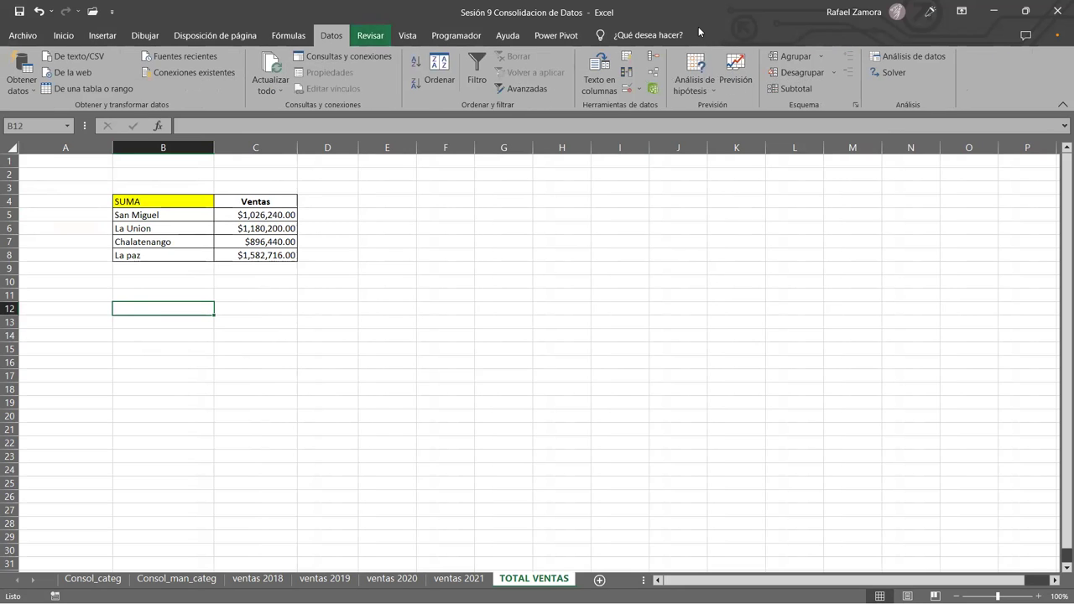
pyautogui.click(653, 56)
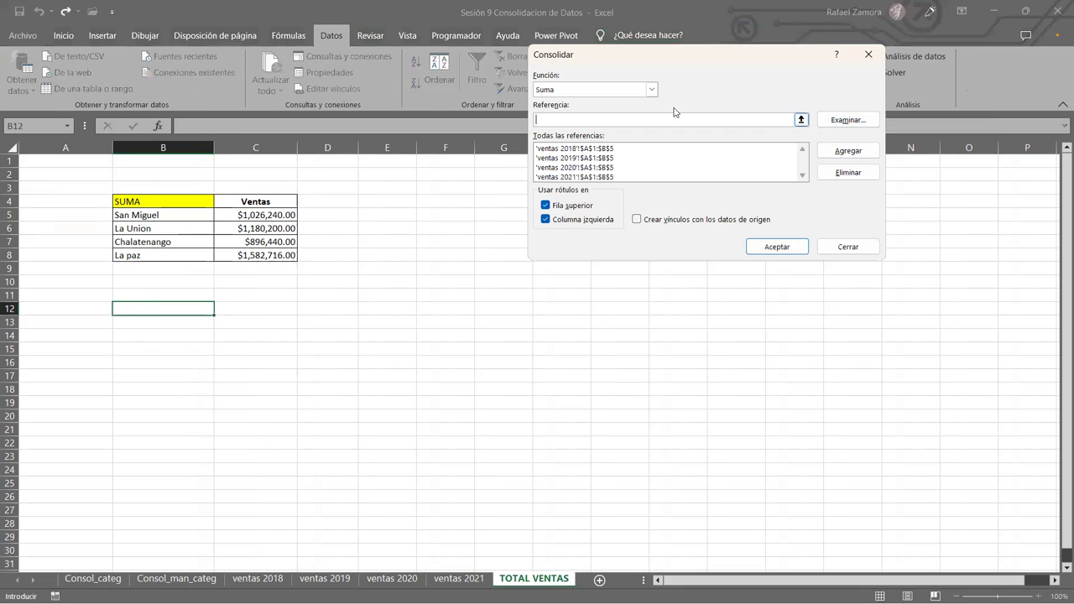
pyautogui.click(650, 90)
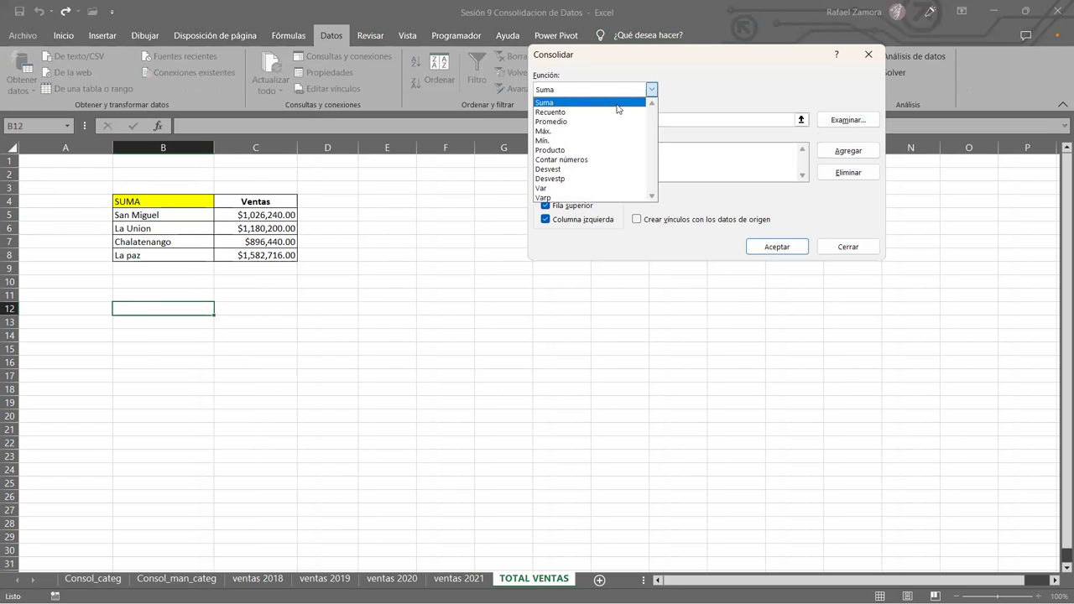
pyautogui.click(597, 122)
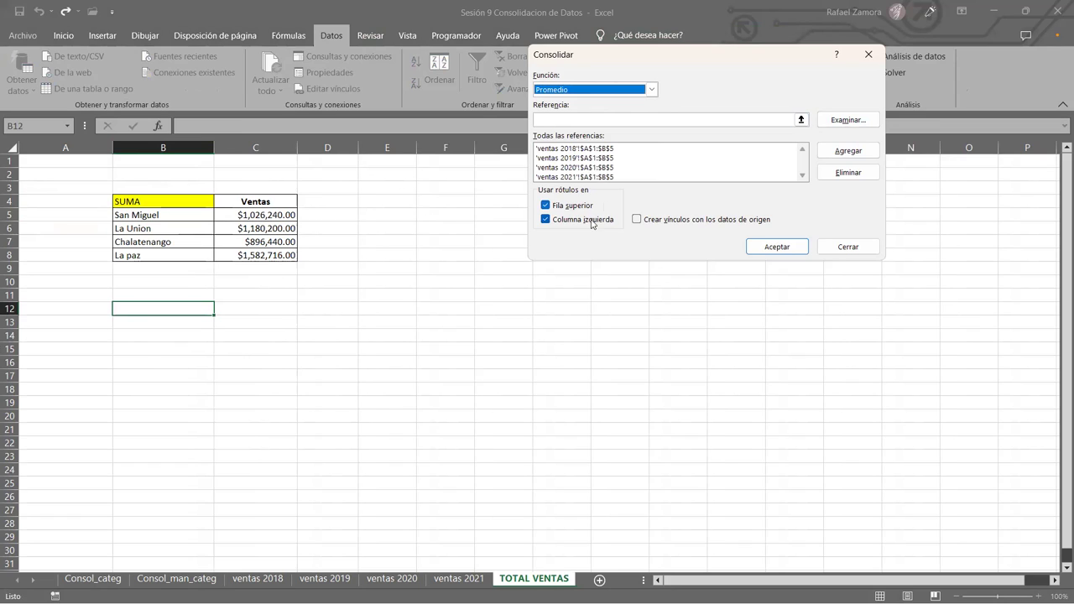
pyautogui.click(784, 244)
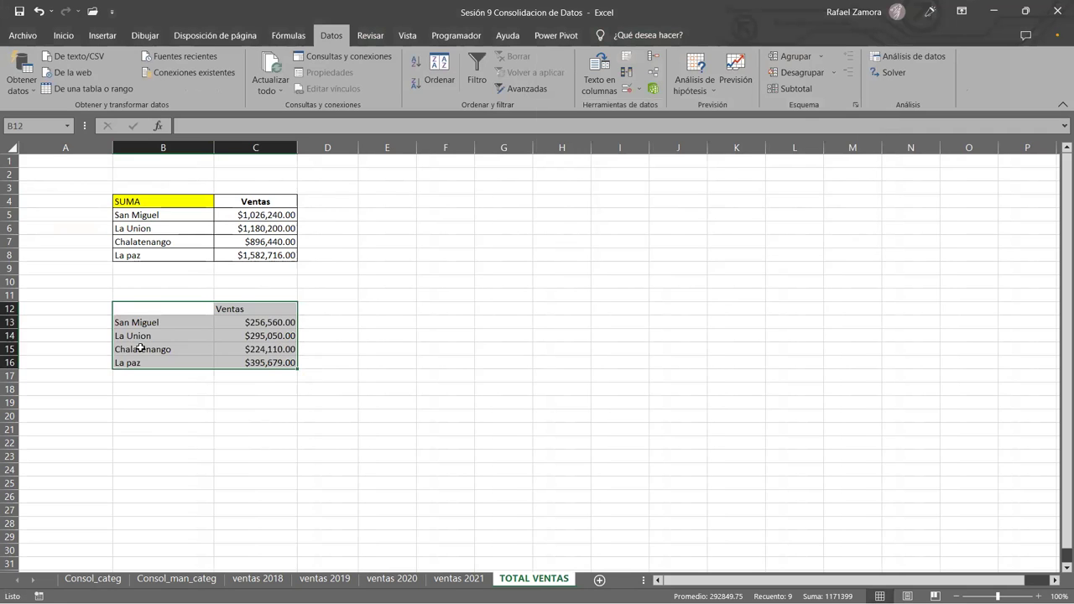
pyautogui.click(62, 35)
# Fill B12 yellow and label it PROMEDIO.
pyautogui.click(228, 83)
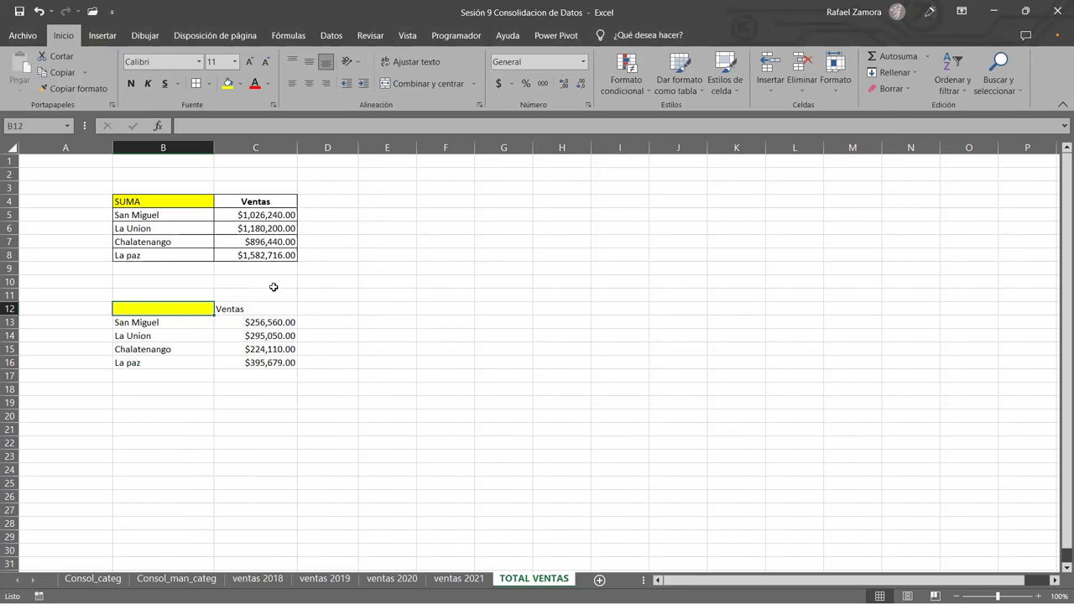
pyautogui.write('PROMEDIO')
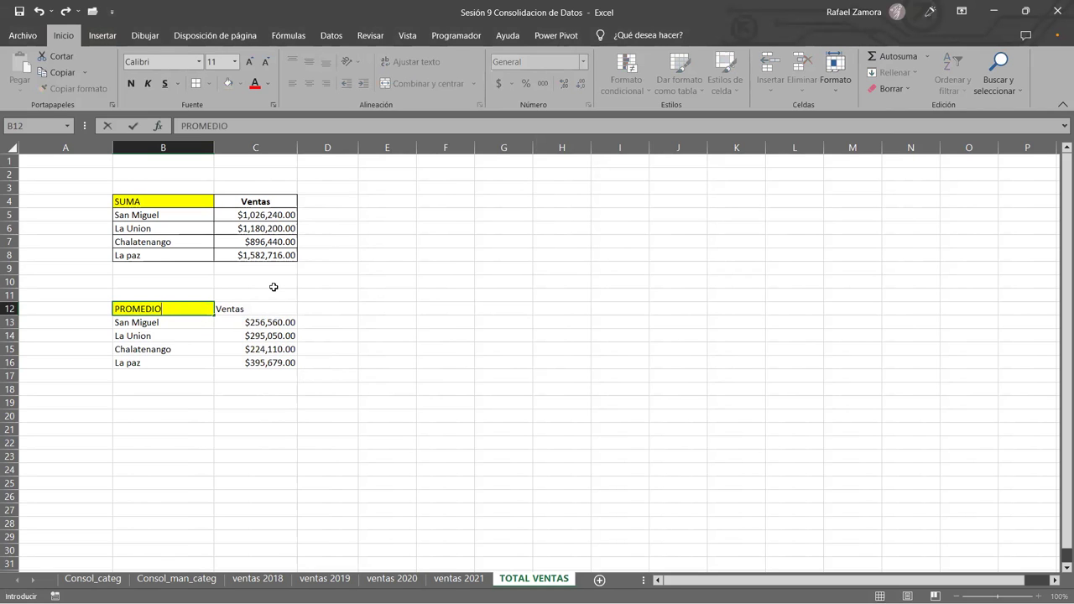
pyautogui.click(335, 455)
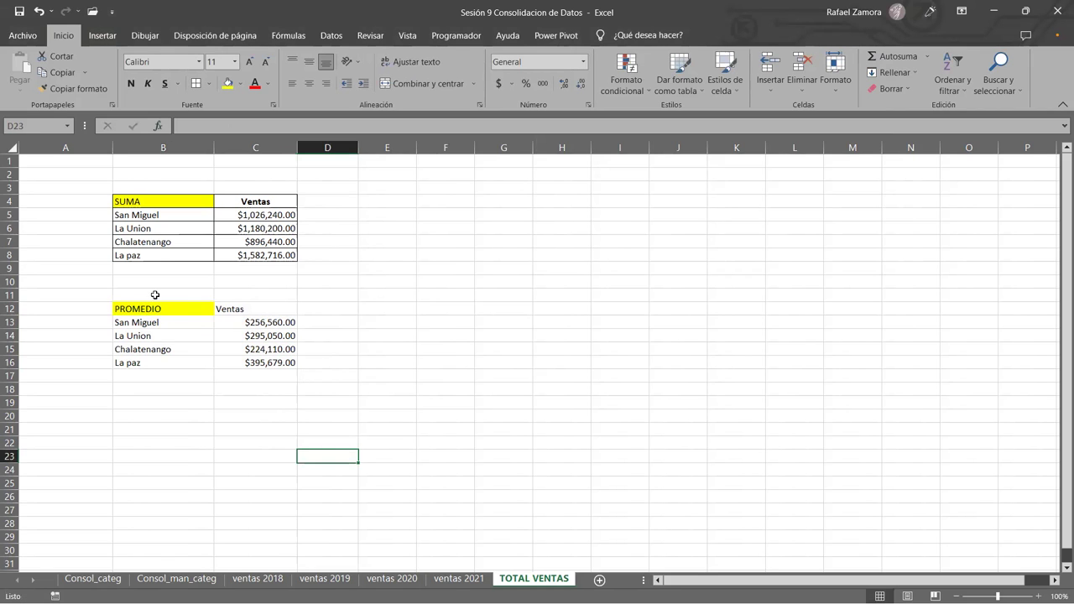
# Apply All Borders to the average table B12:C16, then select B19.
pyautogui.moveTo(155, 301); pyautogui.dragTo(287, 362)
pyautogui.moveTo(210, 307); pyautogui.dragTo(265, 362)
pyautogui.click(196, 83)
pyautogui.click(423, 399)
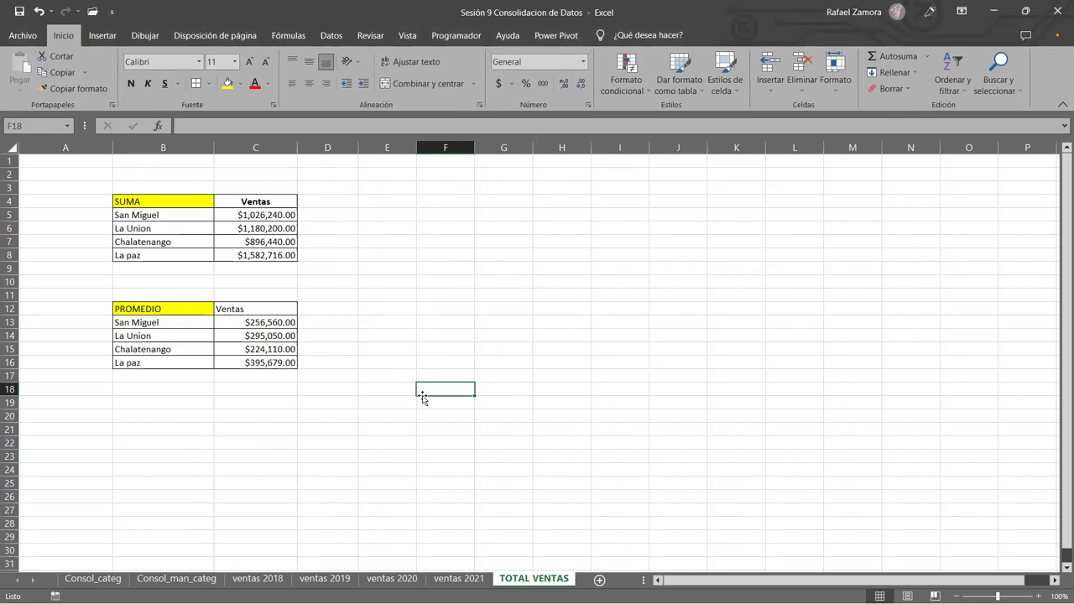
pyautogui.click(161, 408)
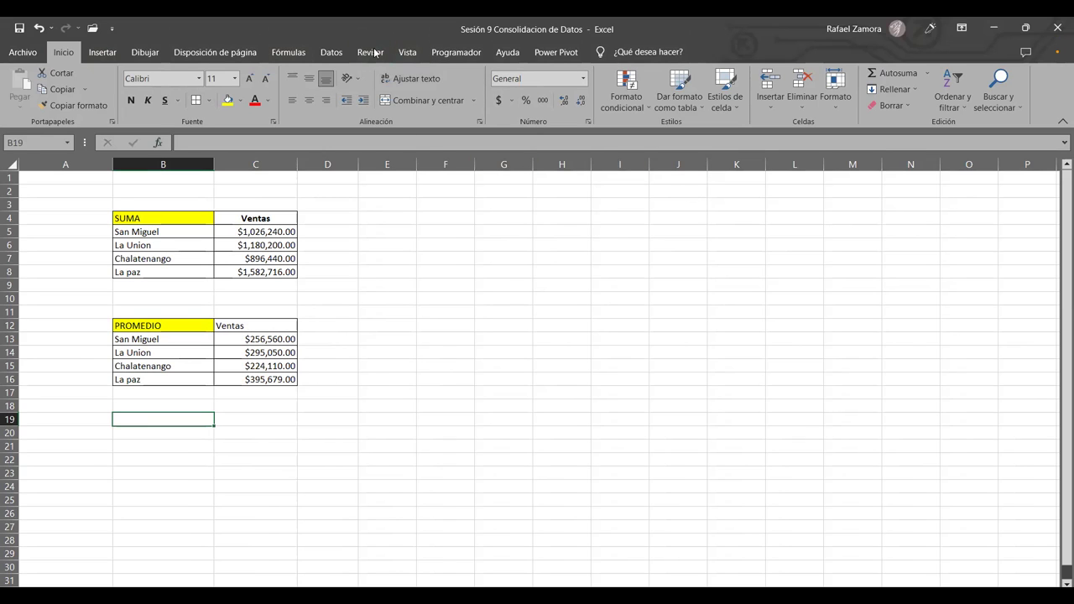
# Consolidate the yearly Ventas tables into B19 using the Máx. function.
pyautogui.click(331, 52)
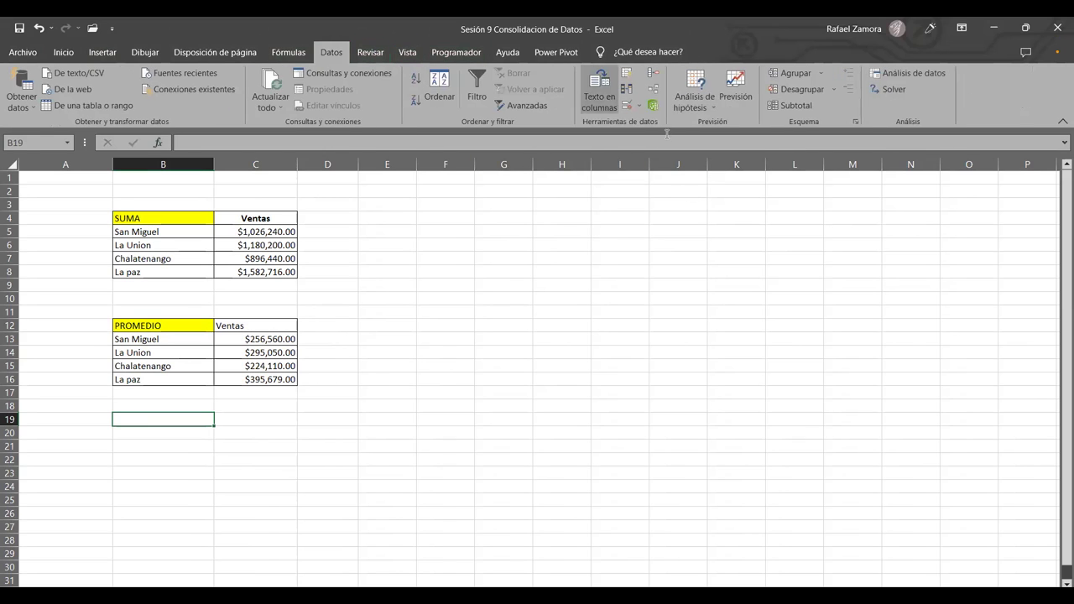
pyautogui.click(653, 74)
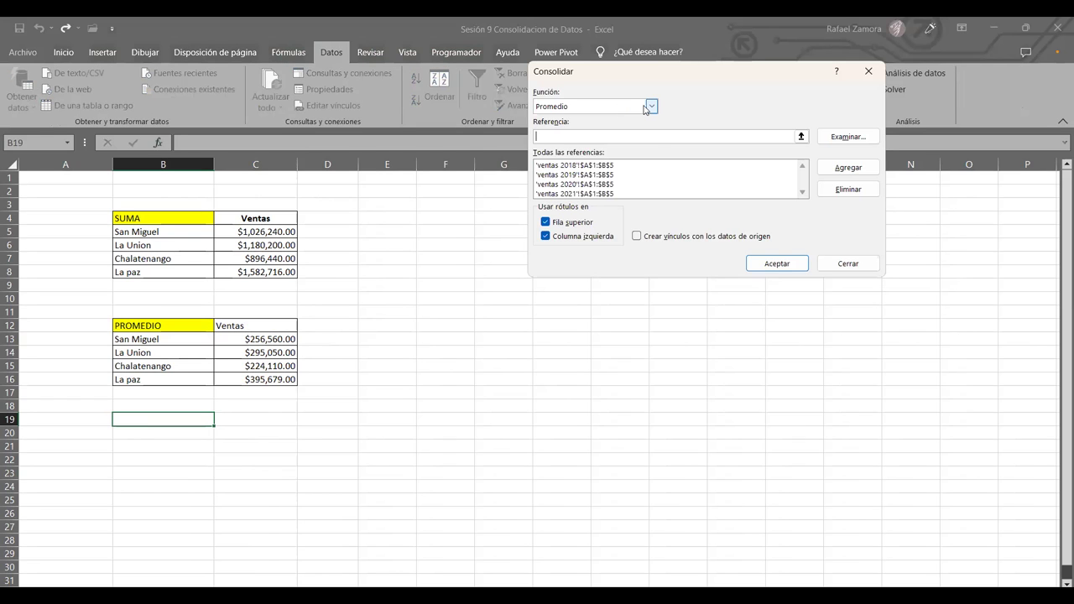
pyautogui.click(646, 107)
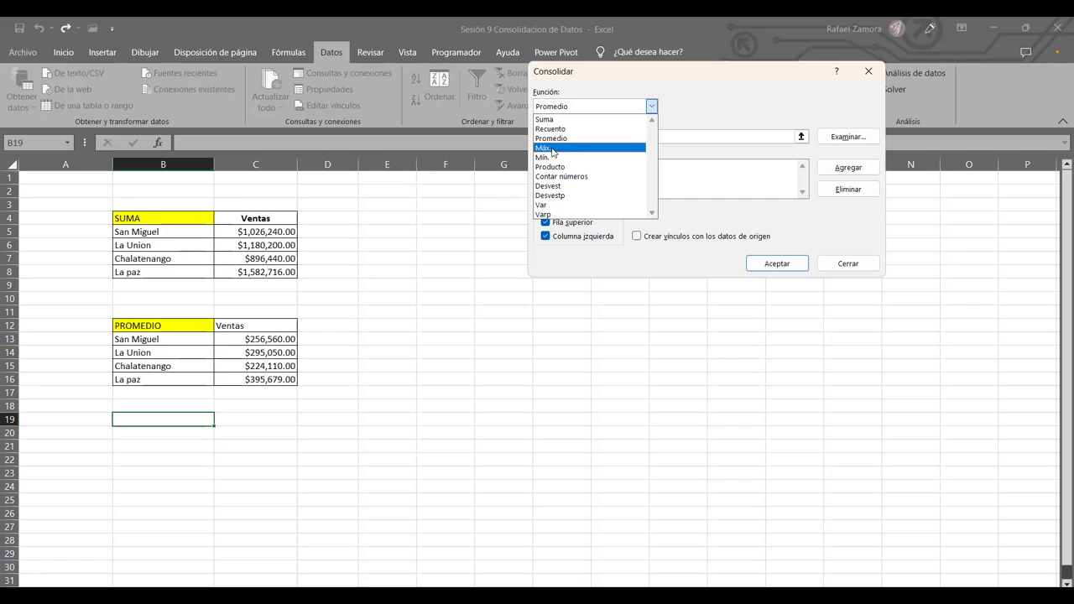
pyautogui.click(552, 152)
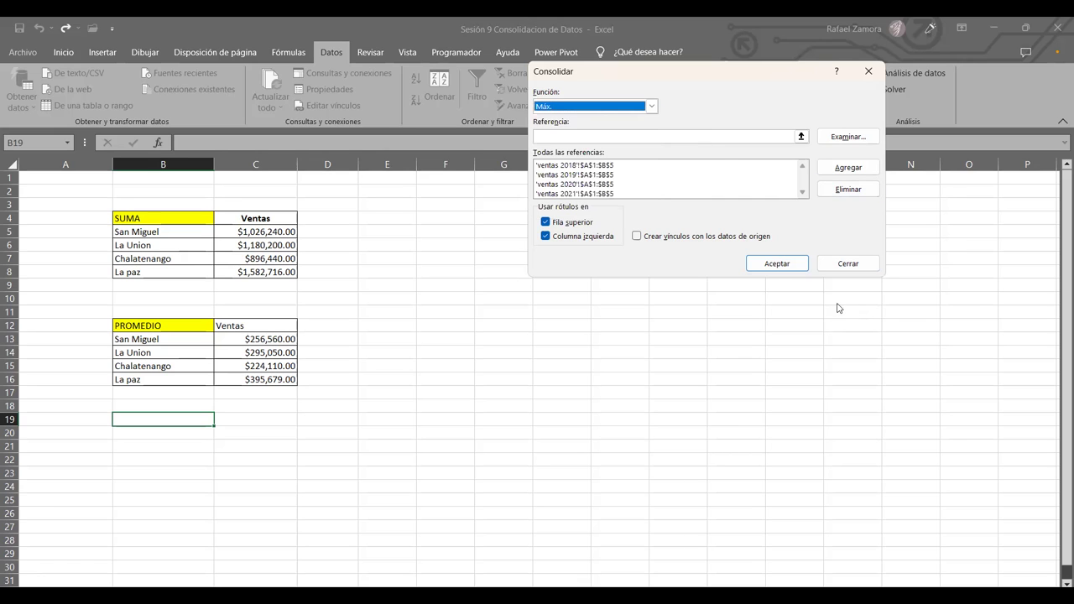
pyautogui.click(777, 264)
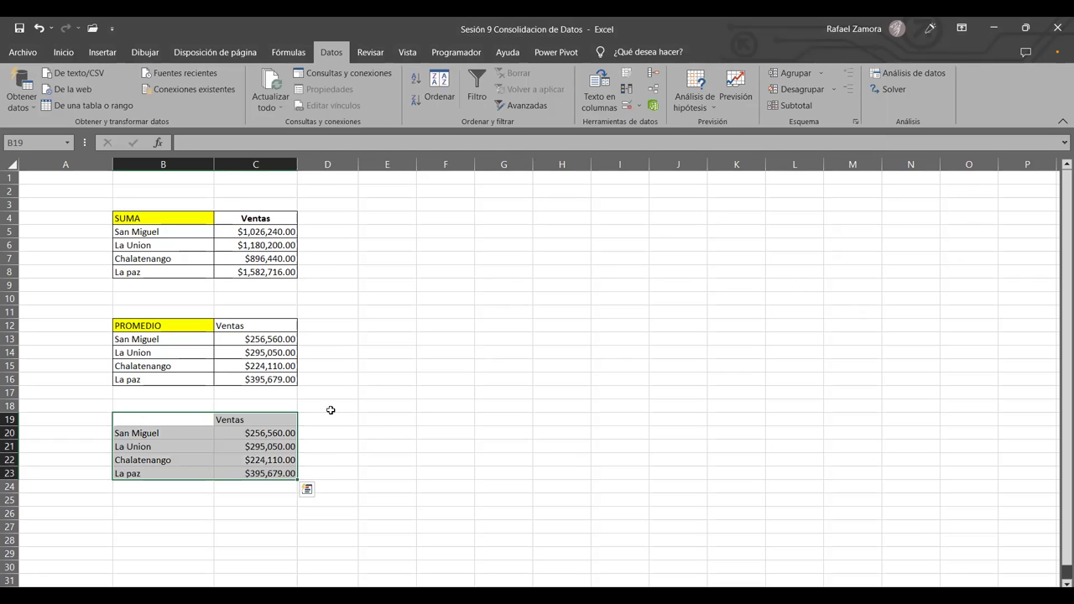
# Apply All Borders to the third table at B19:C23.
pyautogui.click(74, 54)
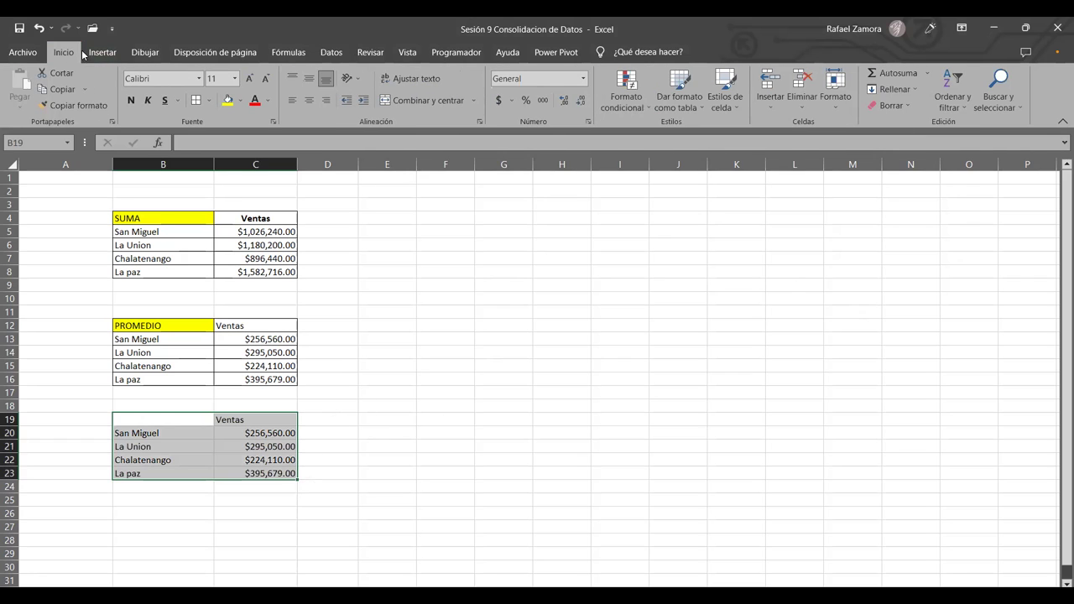
pyautogui.click(195, 100)
pyautogui.click(256, 435)
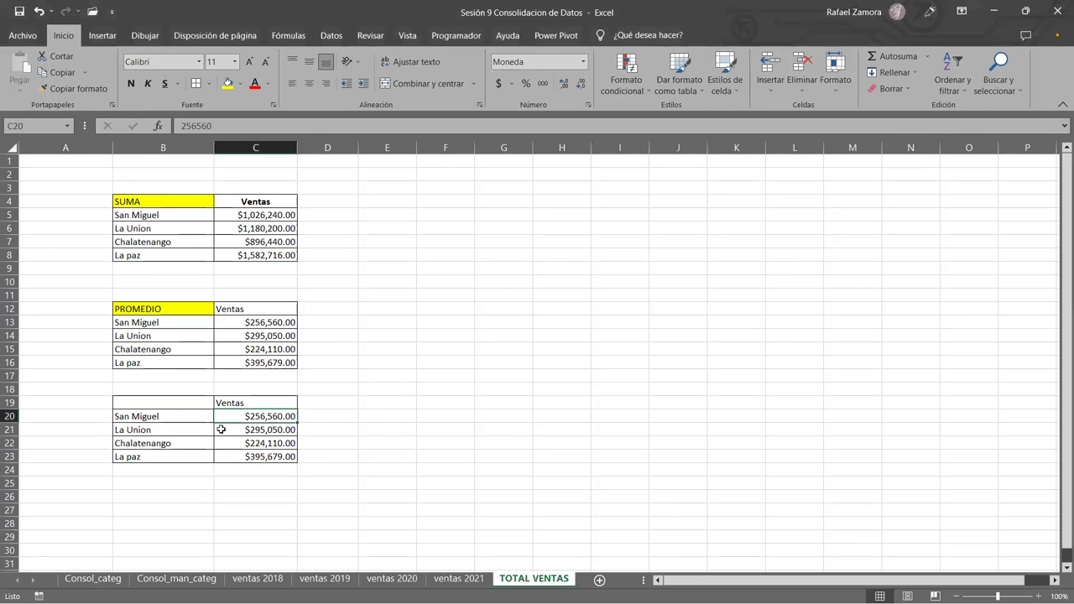
pyautogui.click(169, 402)
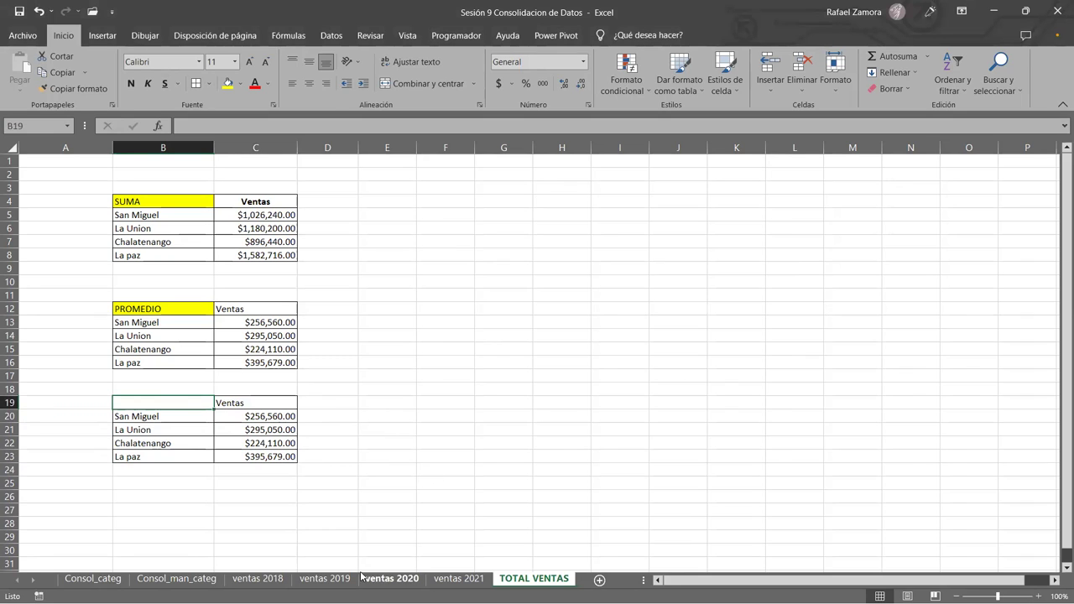
pyautogui.click(325, 579)
pyautogui.click(388, 580)
pyautogui.click(464, 580)
pyautogui.click(374, 580)
pyautogui.hotkey('ctrl', 'pageup')
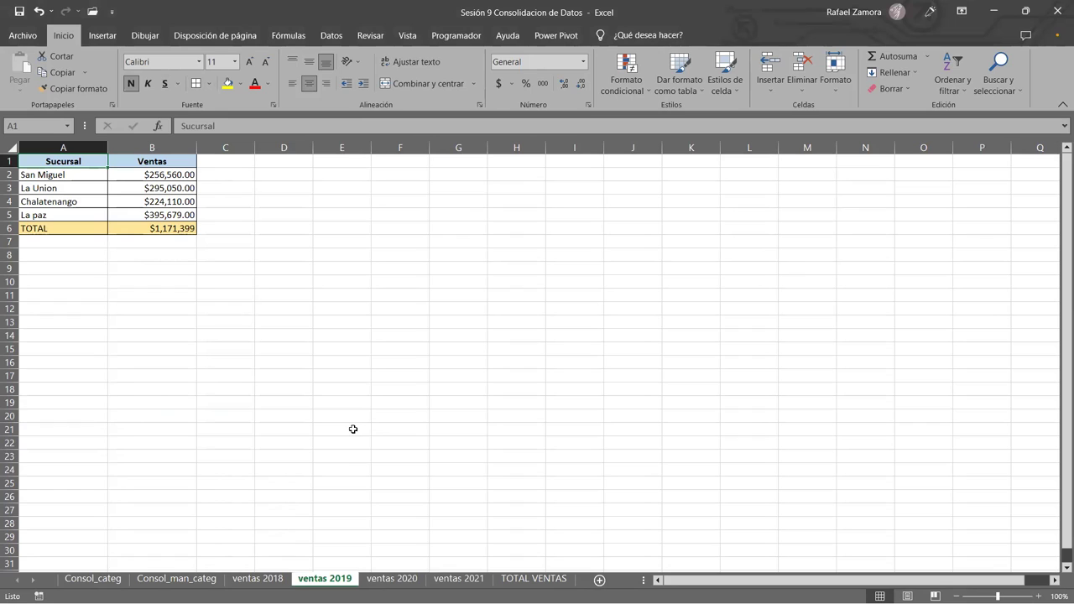
pyautogui.click(545, 579)
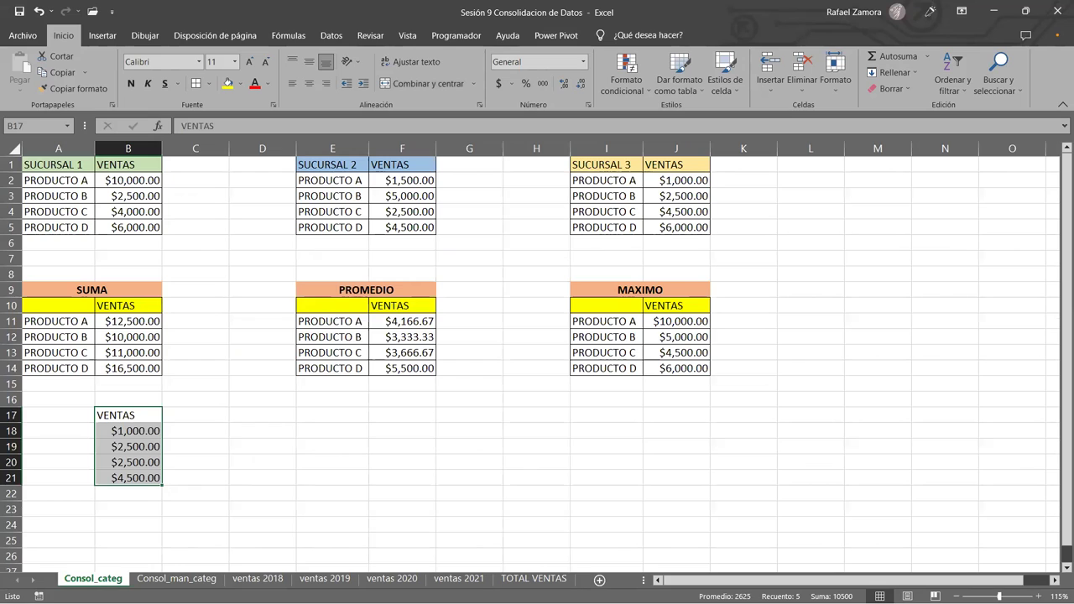
pyautogui.click(362, 568)
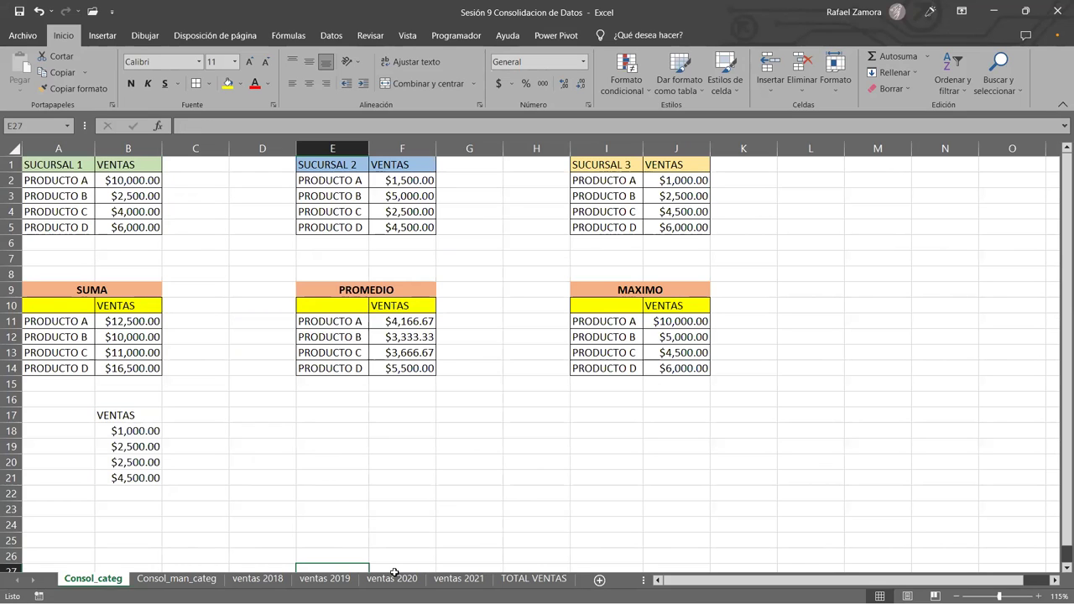
pyautogui.click(534, 579)
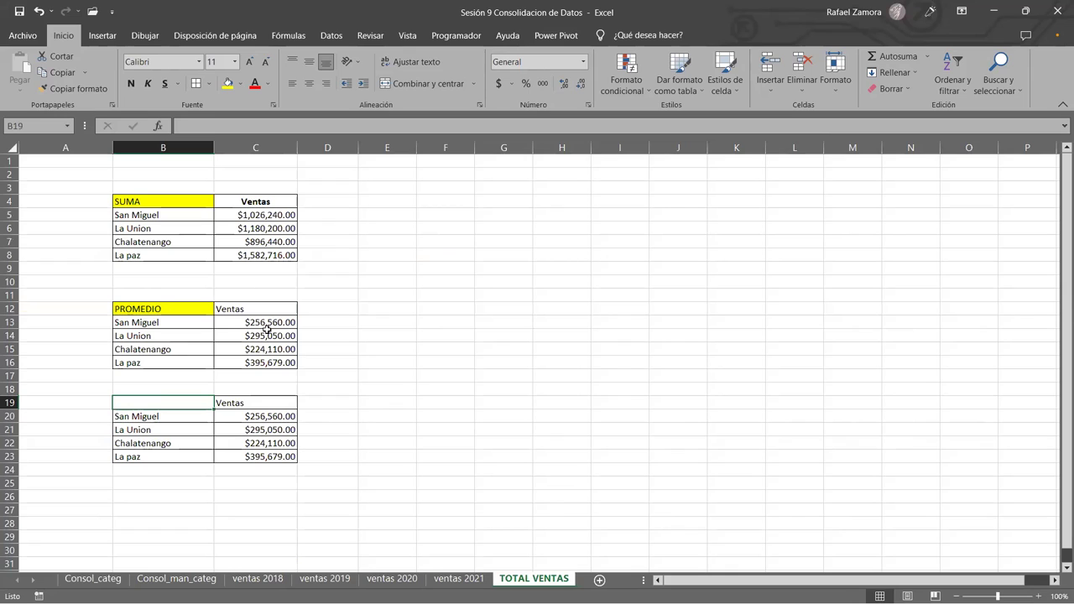
pyautogui.click(143, 150)
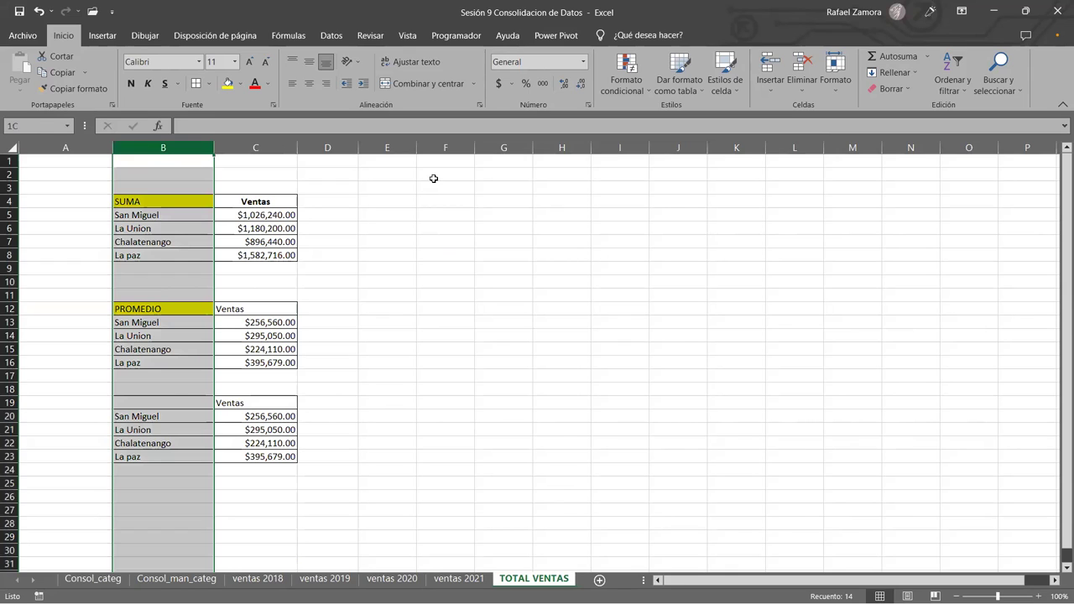
# Clear and delete columns B:F, then delete columns A:C, leaving TOTAL VENTAS blank.
pyautogui.moveTo(433, 180); pyautogui.dragTo(433, 179)
pyautogui.press('Delete')
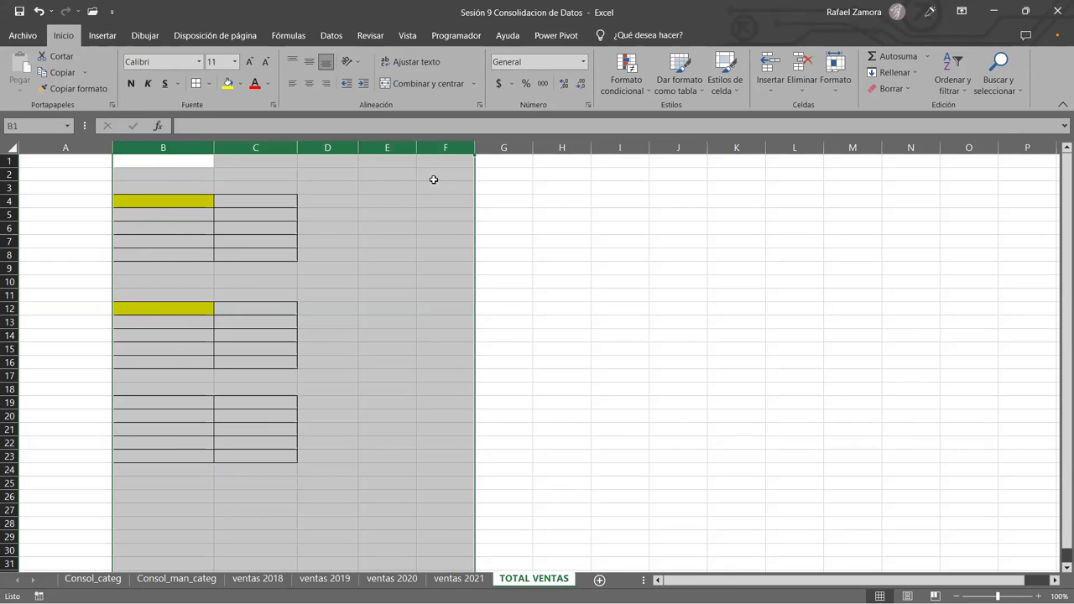
pyautogui.hotkey('ctrl', '-')
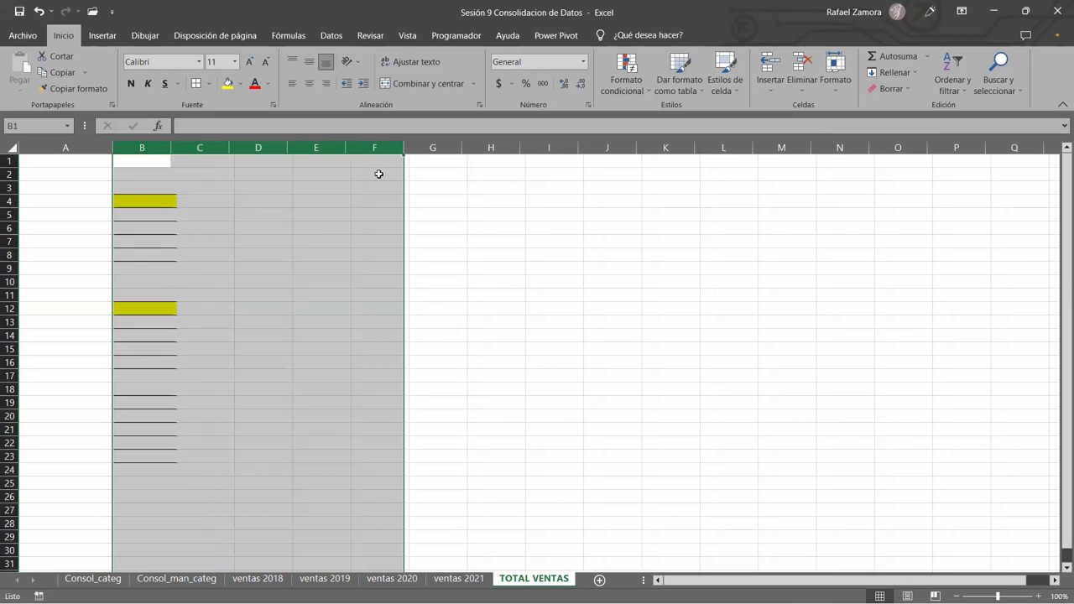
pyautogui.click(257, 165)
pyautogui.moveTo(84, 148); pyautogui.dragTo(183, 174)
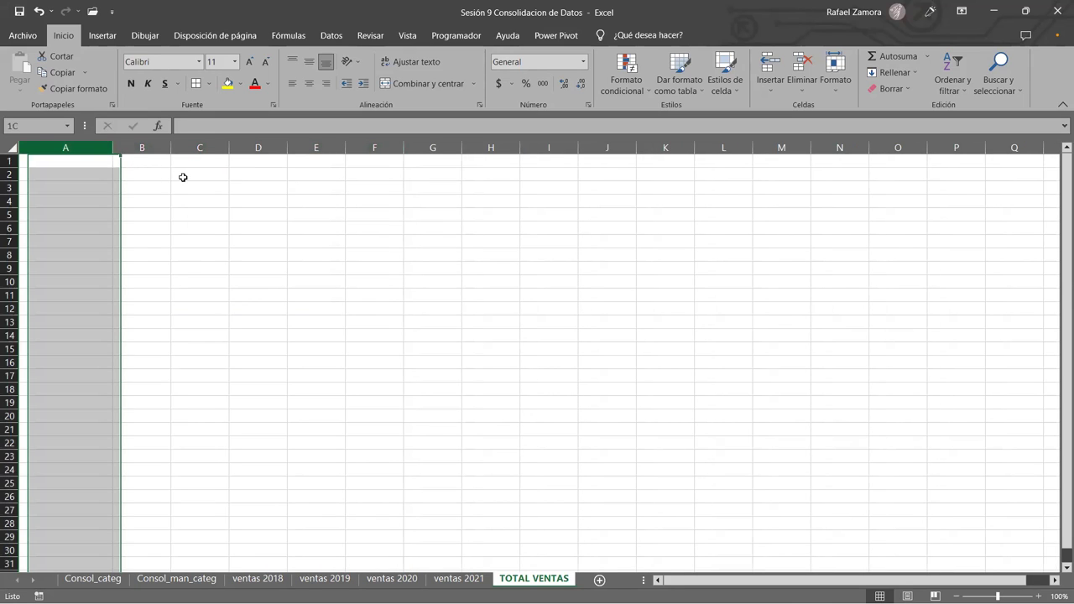
pyautogui.hotkey('ctrl', '-')
pyautogui.click(425, 323)
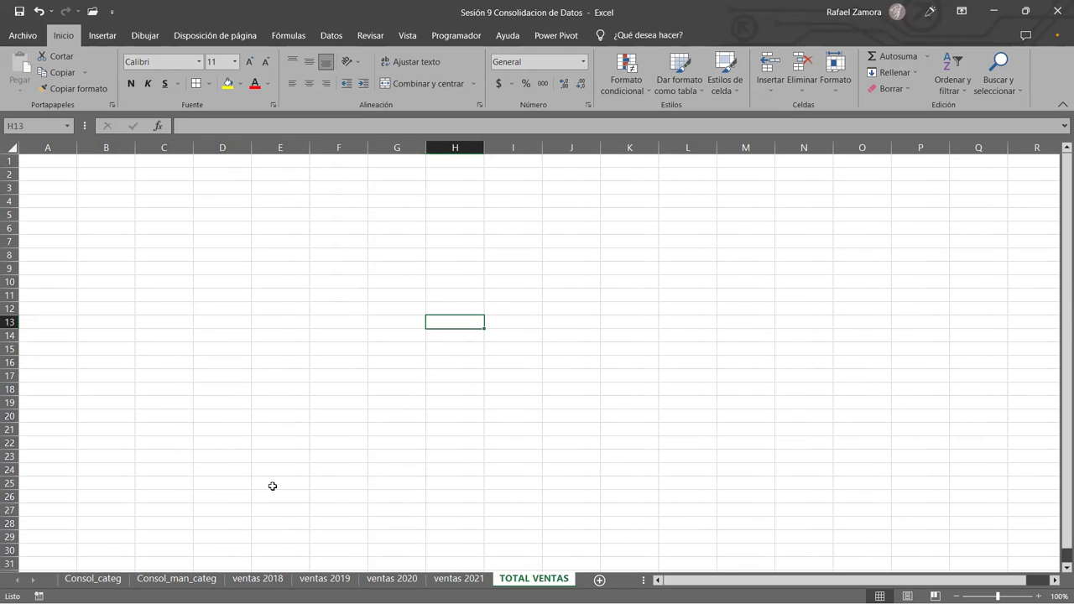
# On ventas 2018, enter =ALEATORIO.ENTRE(1000,5000) in San Miguel's sales cell B2.
pyautogui.click(257, 578)
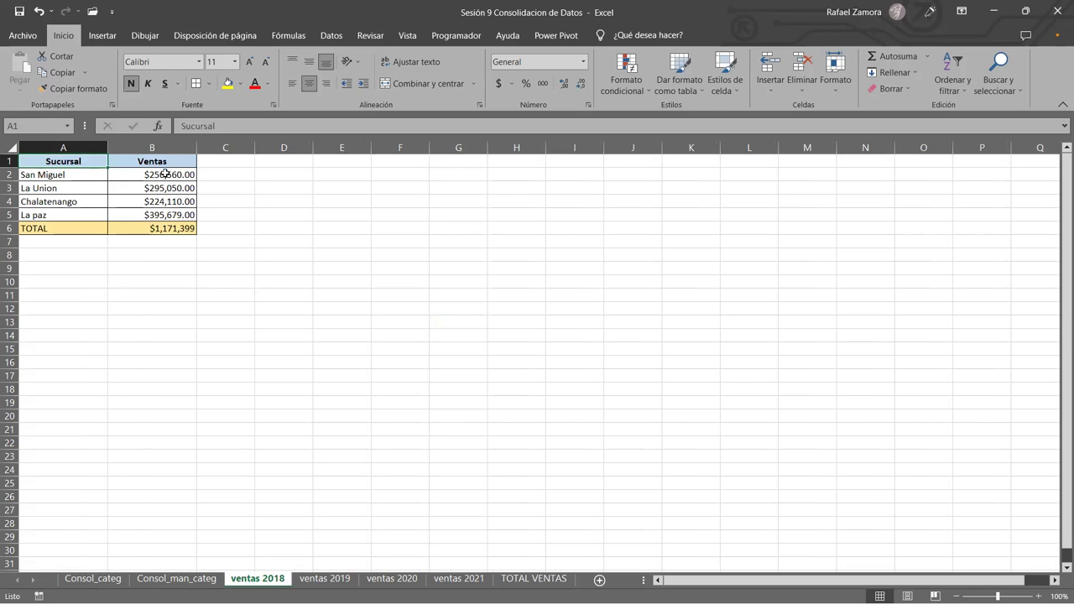
pyautogui.click(172, 174)
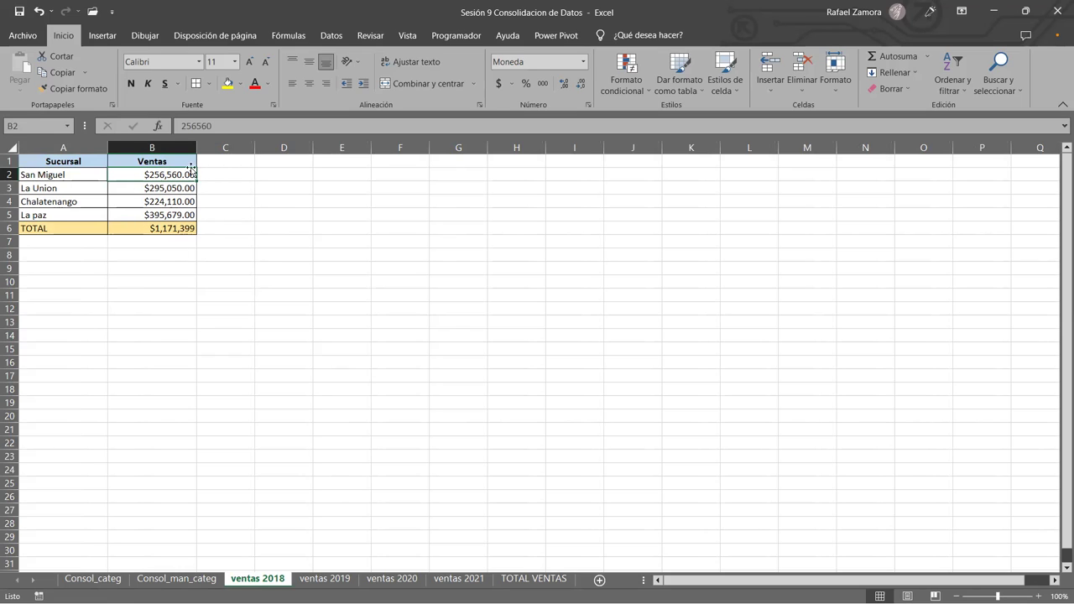
pyautogui.write('=')
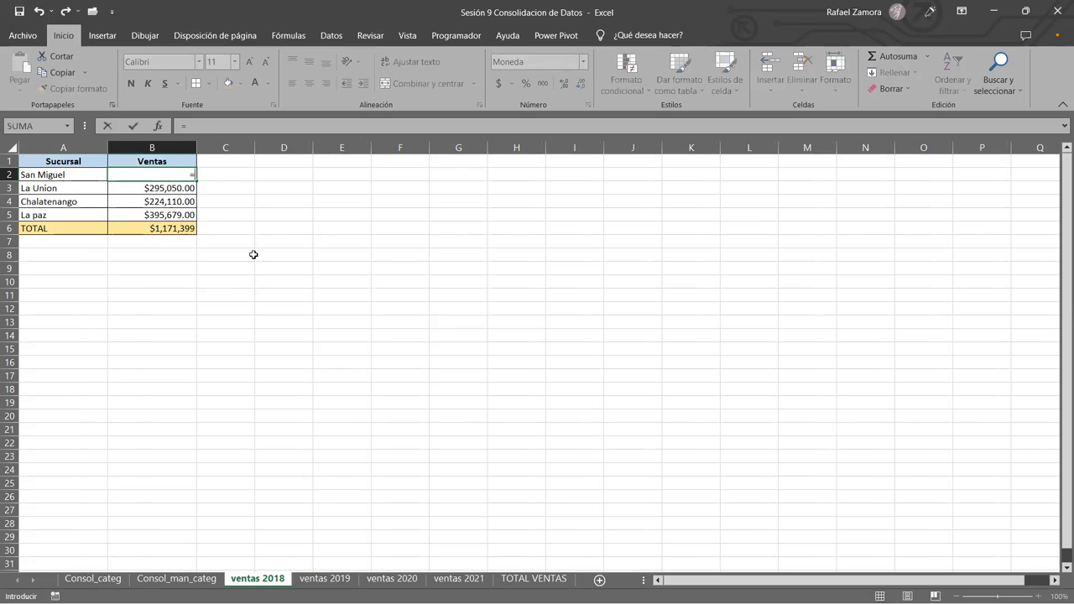
pyautogui.write('ALE')
pyautogui.press('Down')
pyautogui.press('Tab')
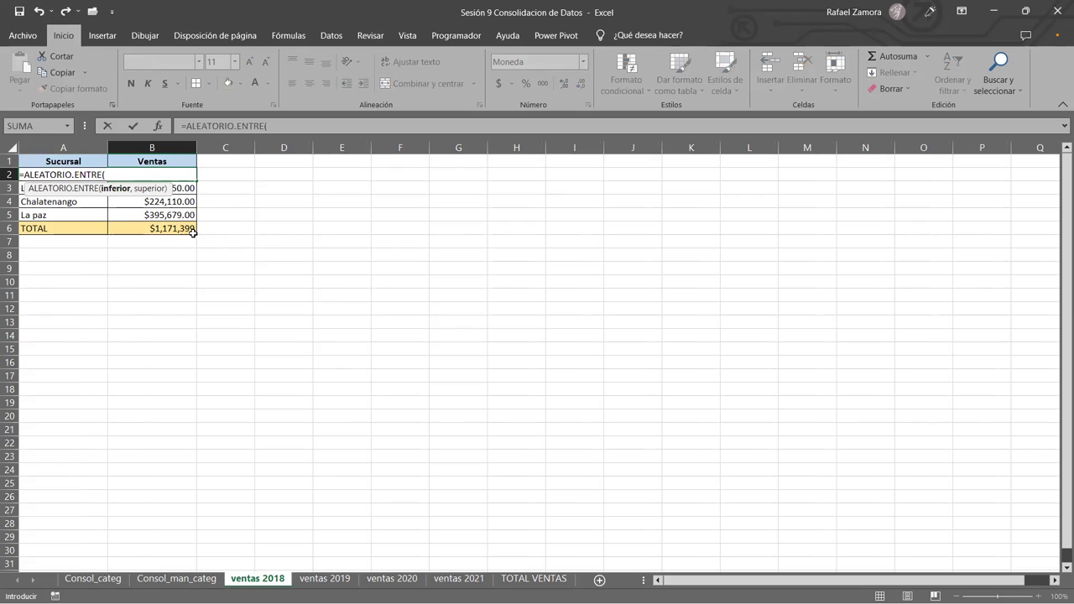
pyautogui.write('1000,5000')
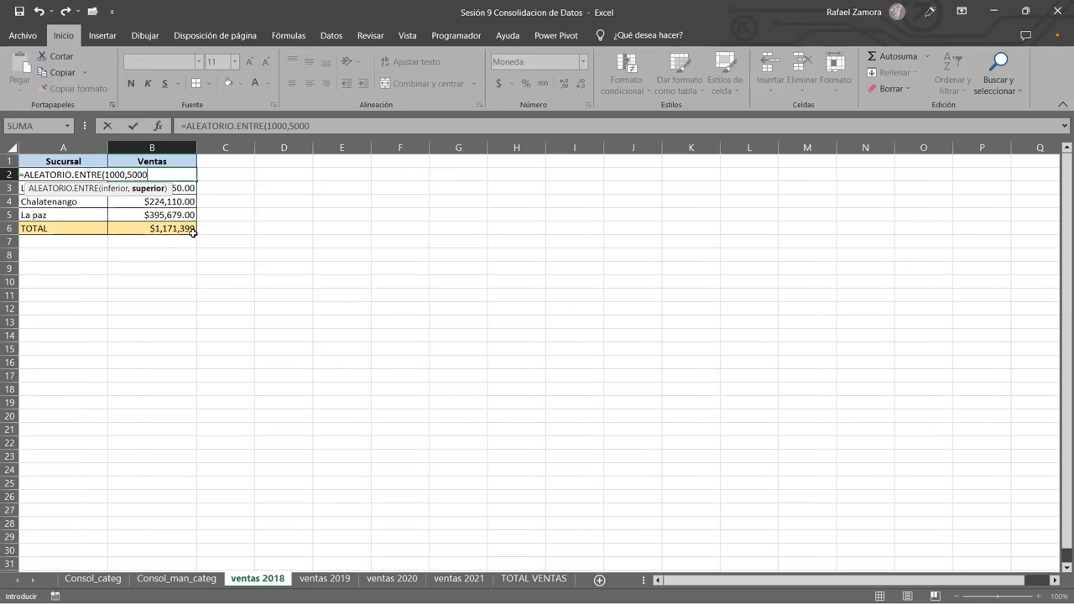
pyautogui.press('Return')
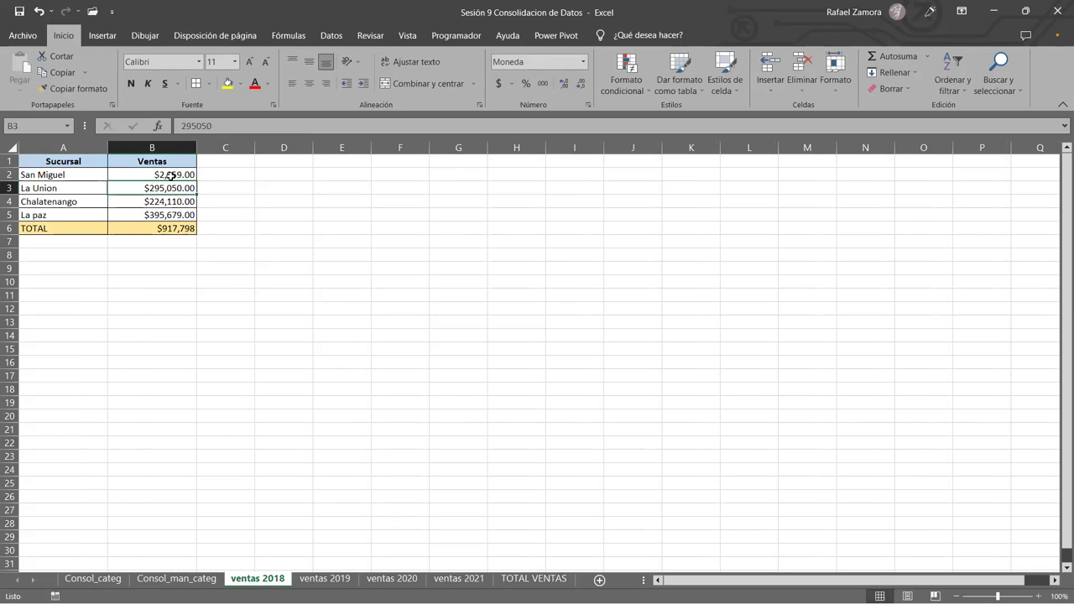
# Fill the ALEATORIO.ENTRE formula down B2:B5 on ventas 2018 and copy it.
pyautogui.click(170, 174)
pyautogui.moveTo(195, 181); pyautogui.dragTo(192, 219)
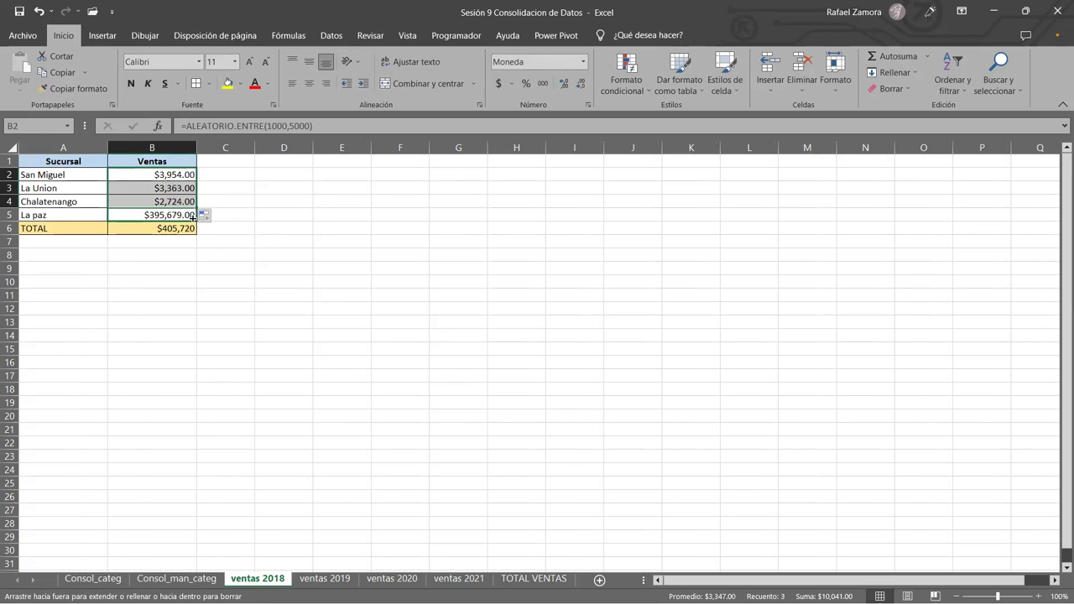
pyautogui.hotkey('ctrl', 'c')
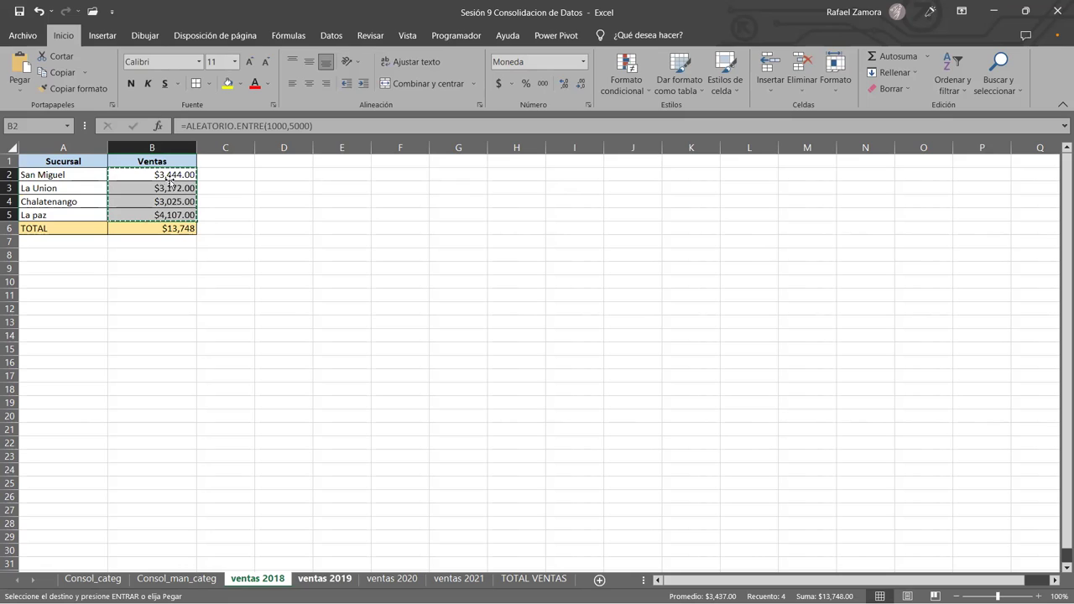
# Paste the random sales formulas into B2 on ventas 2019, 2020 and 2021.
pyautogui.hotkey('ctrl', 'pagedown')
pyautogui.hotkey('ctrl', 'v')
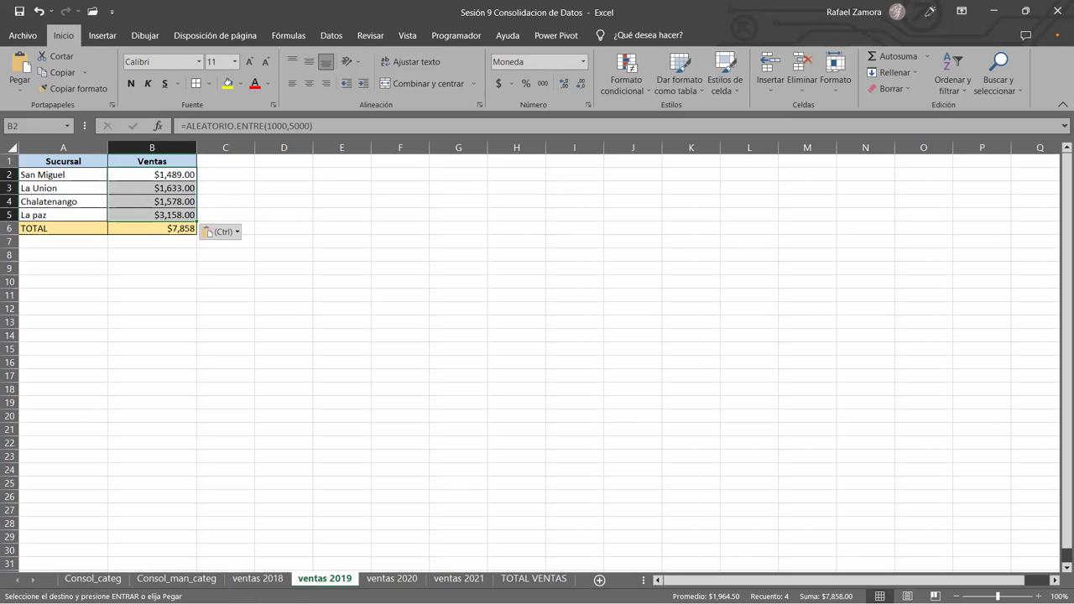
pyautogui.hotkey('ctrl', 'pagedown')
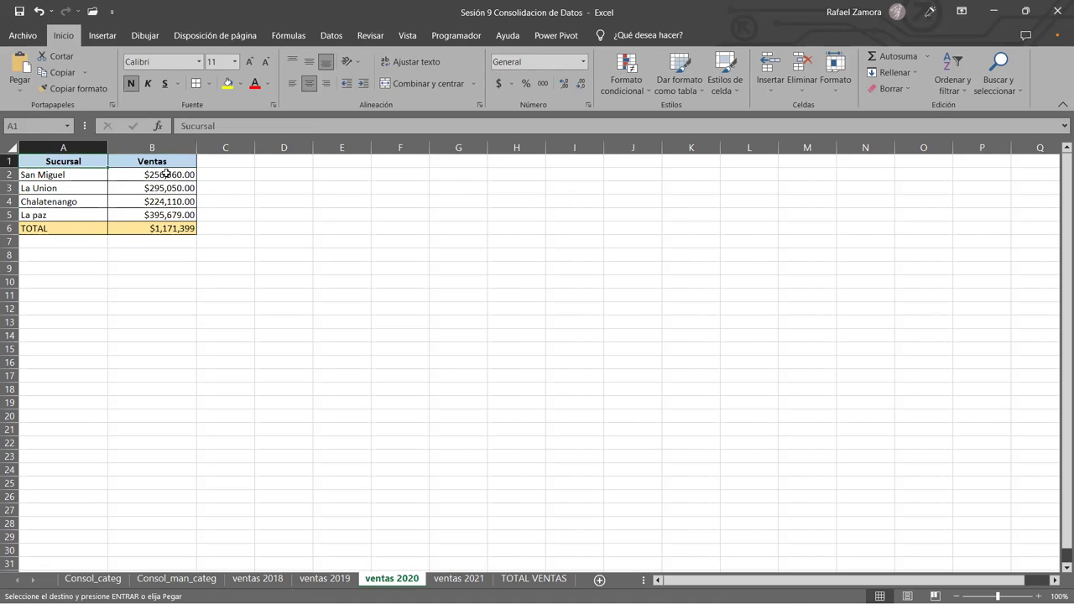
pyautogui.click(164, 173)
pyautogui.hotkey('ctrl', 'v')
pyautogui.click(472, 579)
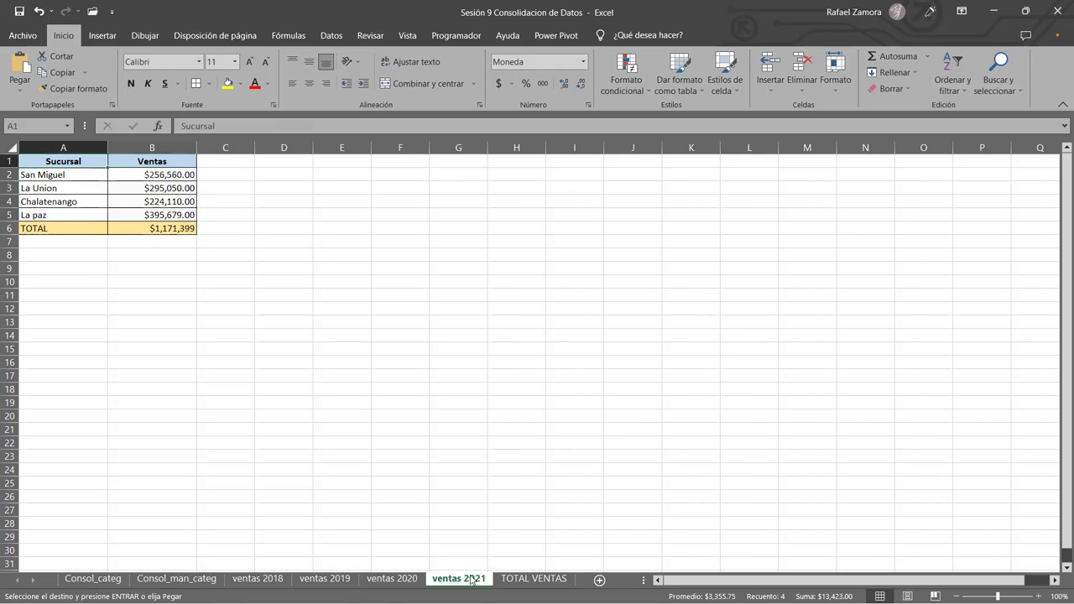
pyautogui.click(174, 173)
pyautogui.hotkey('ctrl', 'v')
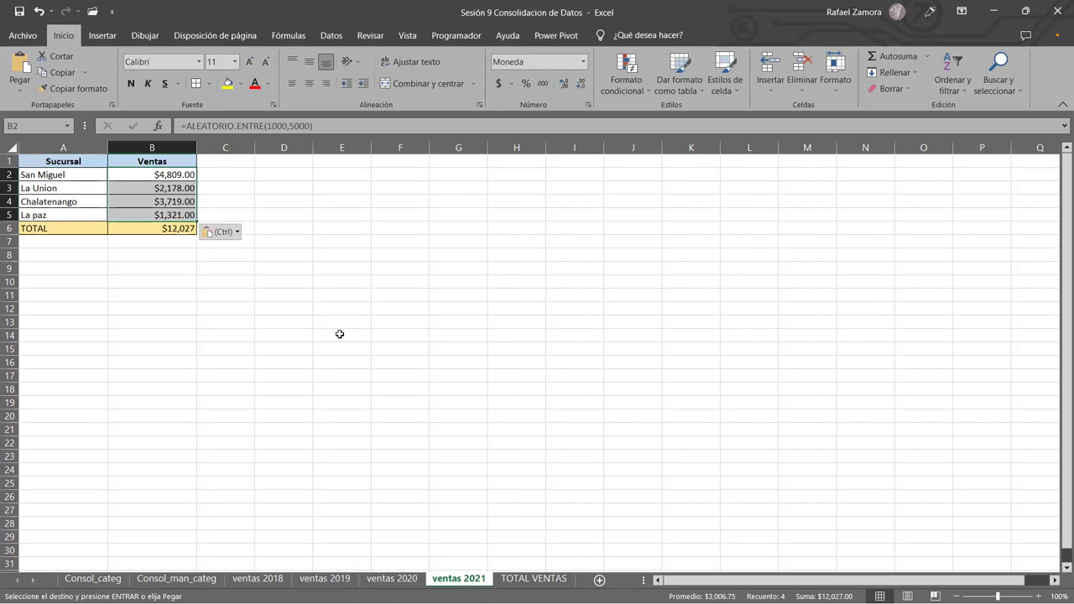
# Return through the sheets to ventas 2018 and end copy mode.
pyautogui.click(340, 333)
pyautogui.click(288, 362)
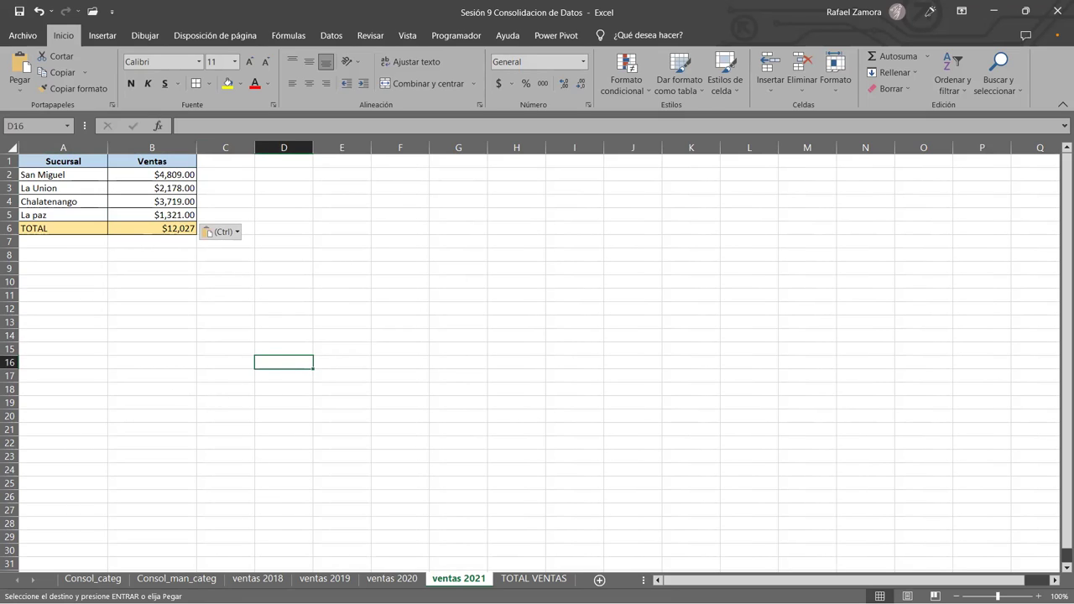
pyautogui.click(392, 579)
pyautogui.click(324, 579)
pyautogui.click(264, 582)
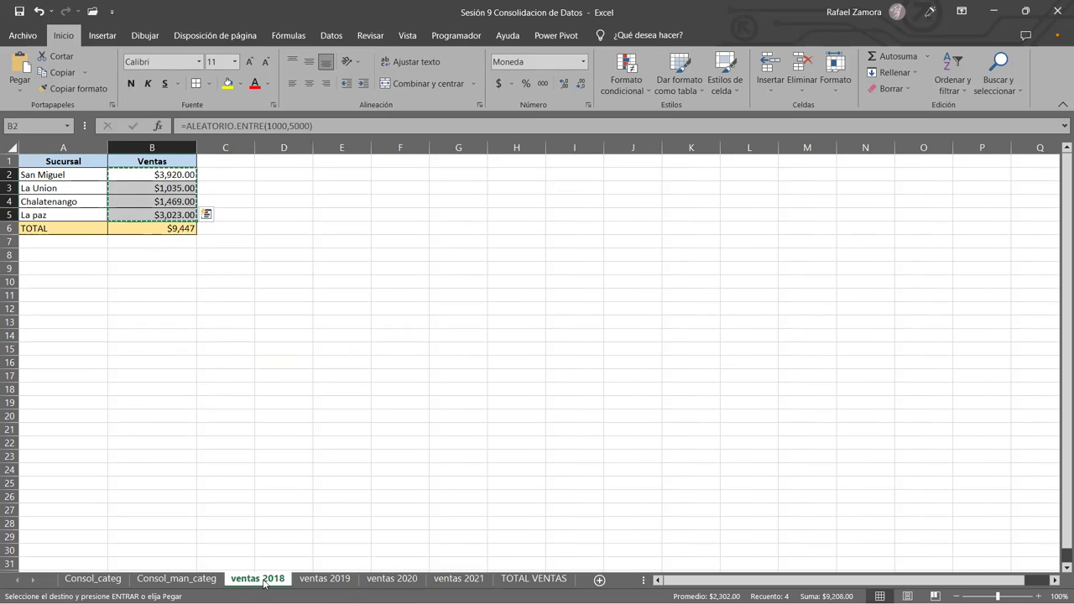
pyautogui.press('Escape')
pyautogui.click(252, 349)
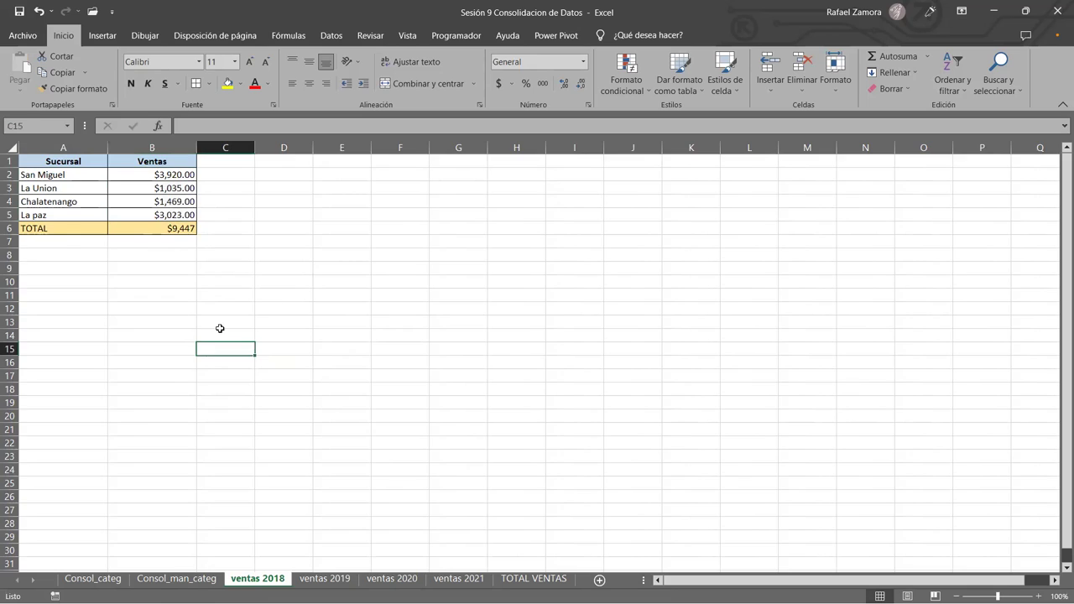
# Ungroup the yearly sheets and select San Miguel on ventas 2019.
pyautogui.scroll(5, 220, 328)
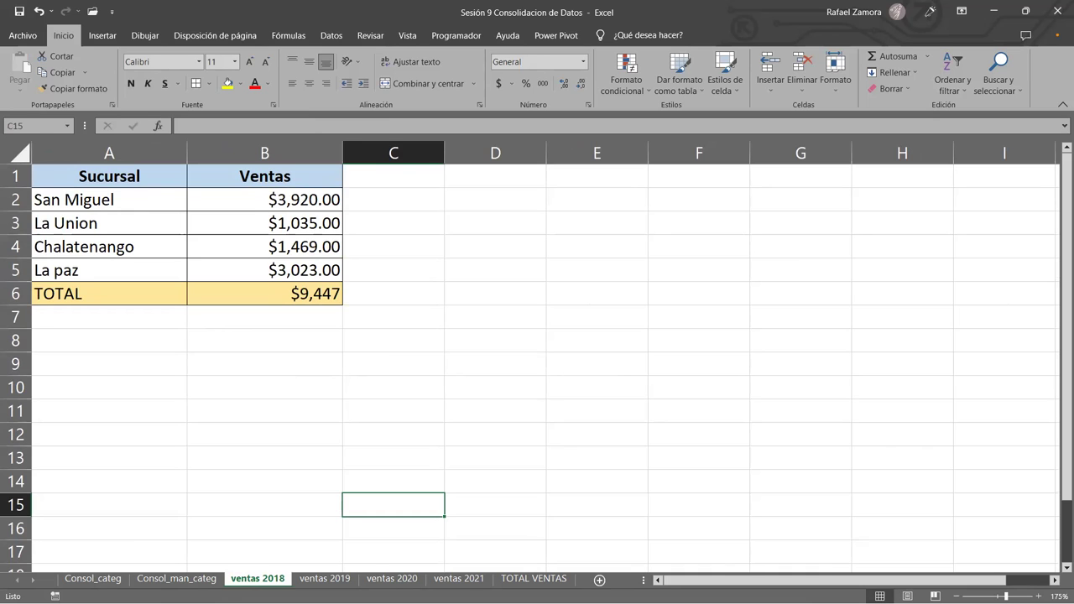
pyautogui.hotkey('ctrl', 'pagedown')
pyautogui.hotkey('ctrl', 'pagedown')
pyautogui.hotkey('ctrl', 'pagedown')
pyautogui.scroll(1, 367, 355)
pyautogui.keyDown('ctrl'); pyautogui.scroll(-1, 366, 355); pyautogui.keyUp('ctrl')
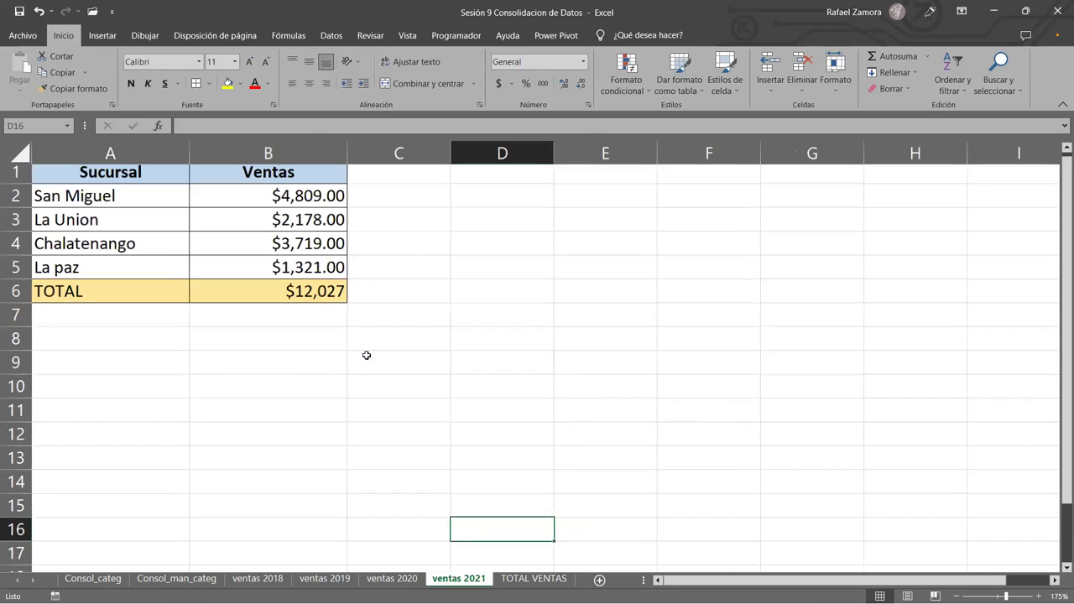
pyautogui.click(258, 579)
pyautogui.keyDown('shift'); pyautogui.click(325, 579); pyautogui.keyUp('shift')
pyautogui.click(325, 579)
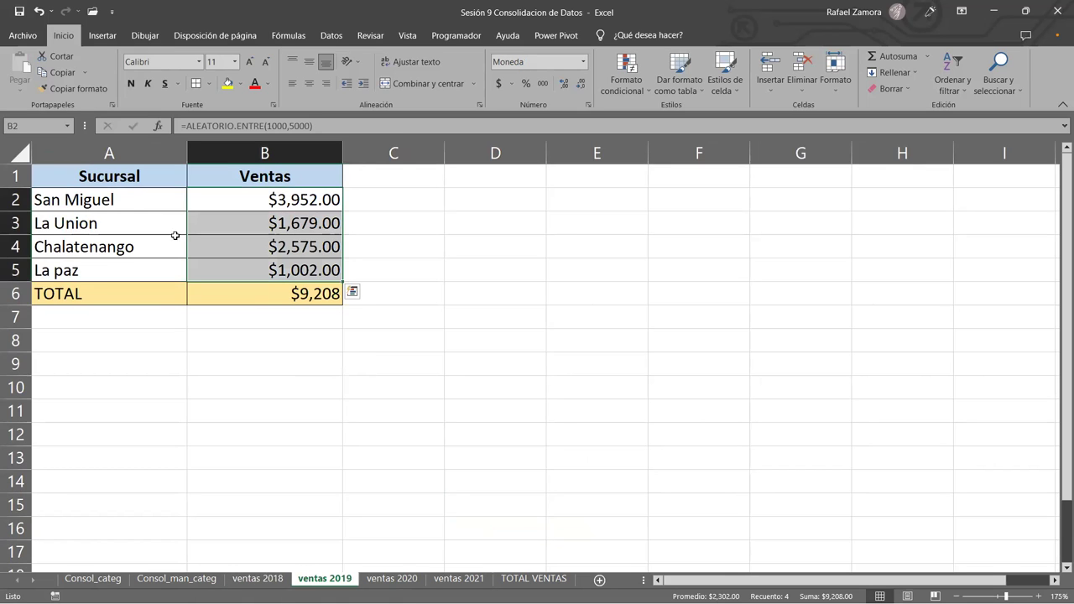
pyautogui.click(137, 197)
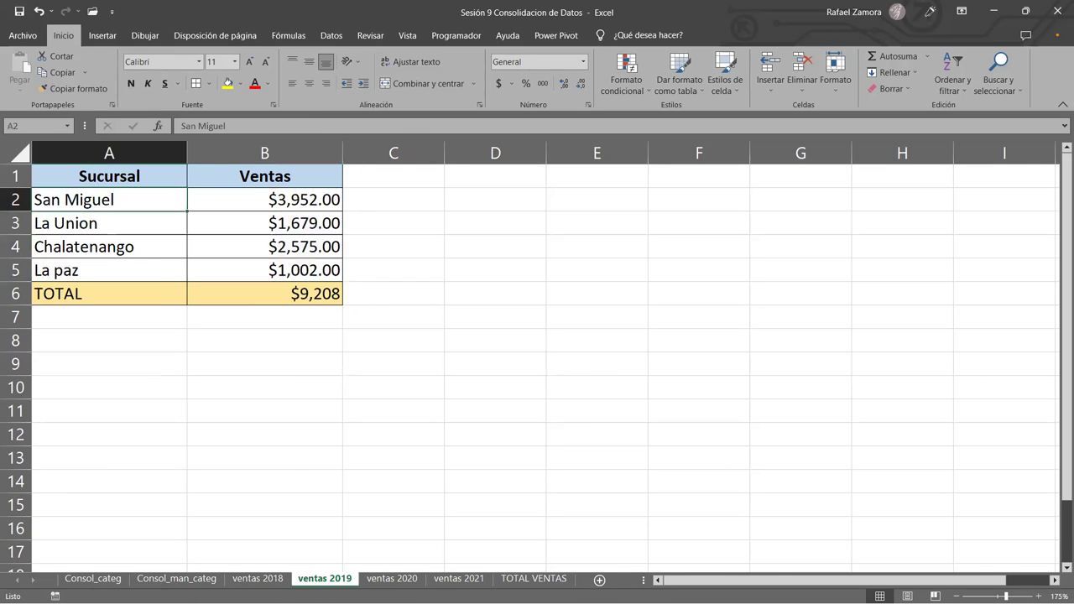
# Review the ventas 2018–2021 tables, ending on the empty TOTAL VENTAS sheet.
pyautogui.click(392, 579)
pyautogui.click(459, 579)
pyautogui.click(258, 579)
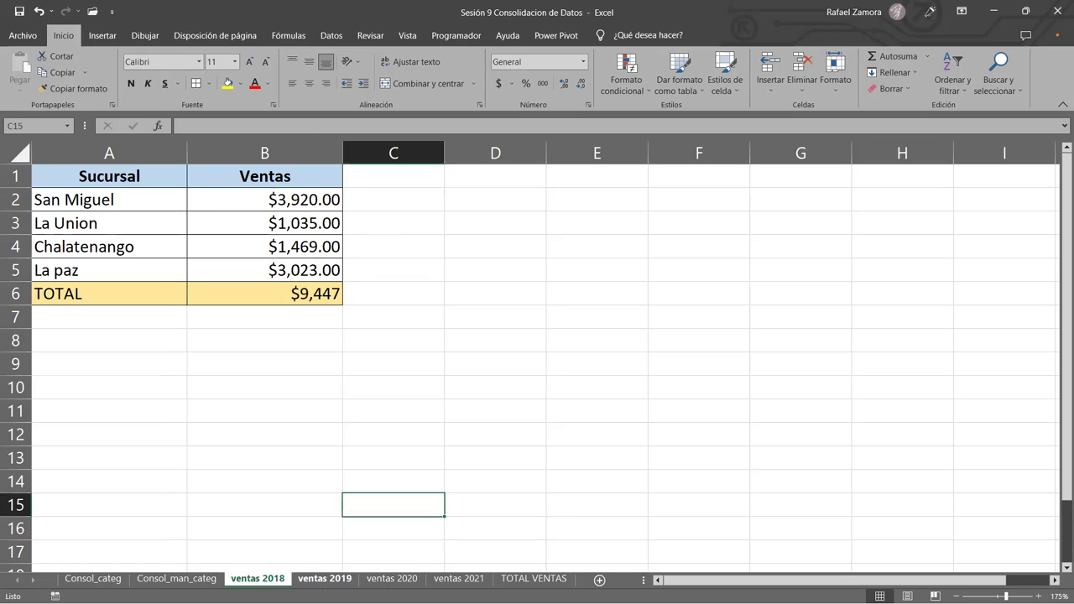
pyautogui.click(325, 579)
pyautogui.click(392, 579)
pyautogui.click(444, 577)
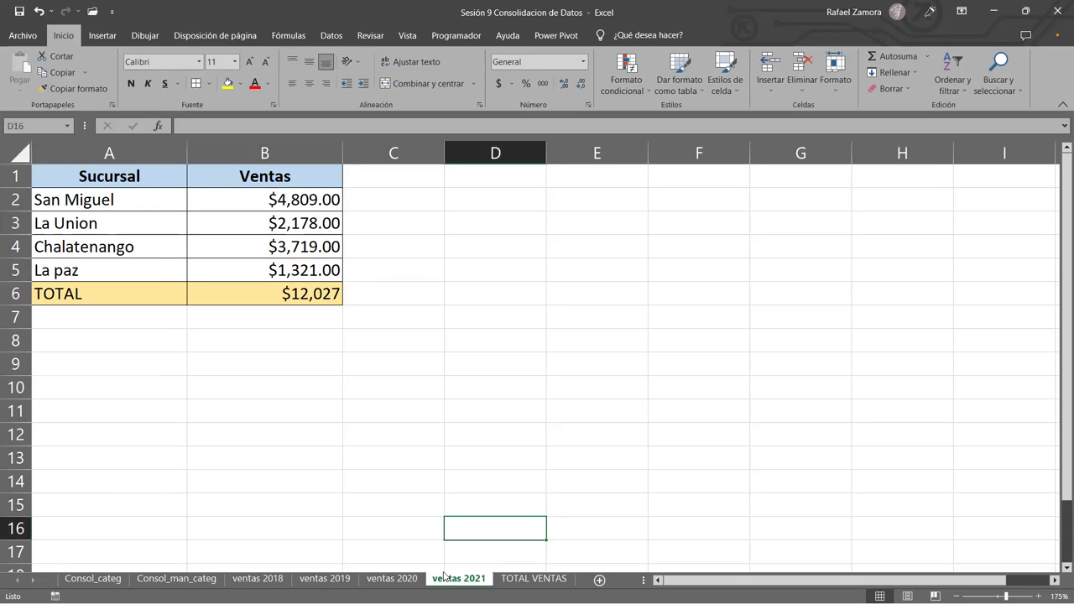
pyautogui.hotkey('ctrl', 'pageup')
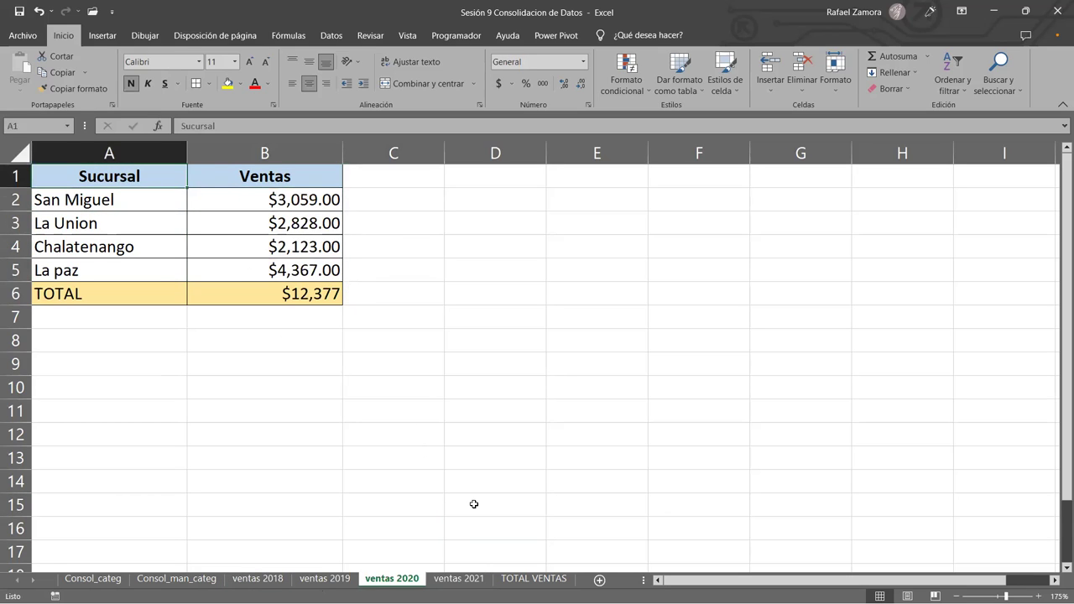
pyautogui.click(522, 579)
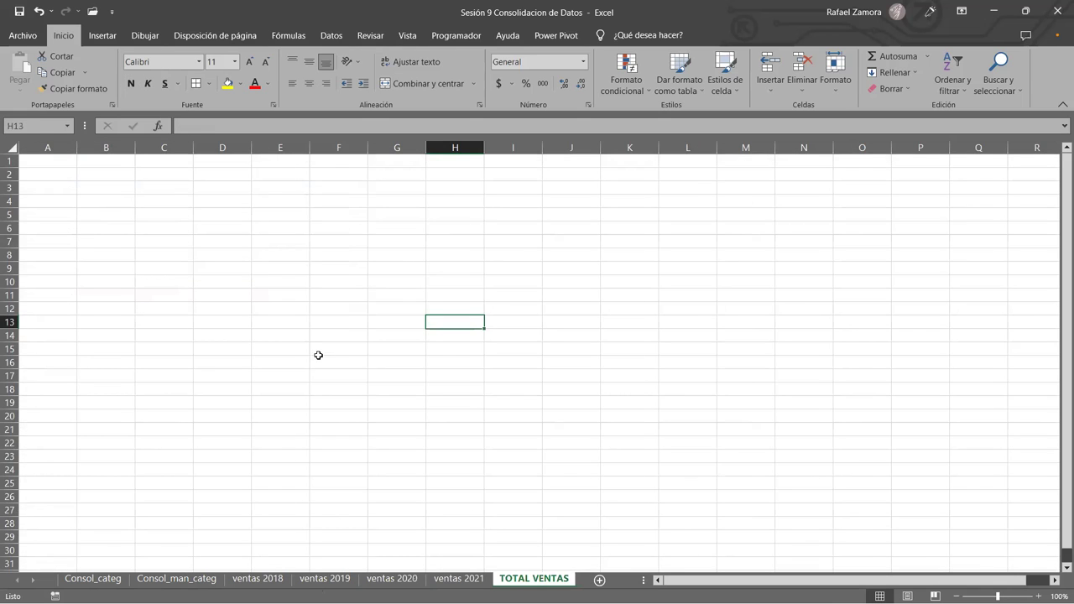
# Zoom in on the empty TOTAL VENTAS sheet.
pyautogui.keyDown('ctrl'); pyautogui.scroll(1, 331, 357); pyautogui.keyUp('ctrl')
pyautogui.keyDown('ctrl'); pyautogui.scroll(2, 330, 357); pyautogui.keyUp('ctrl')
pyautogui.keyDown('ctrl'); pyautogui.scroll(1, 331, 358); pyautogui.keyUp('ctrl')
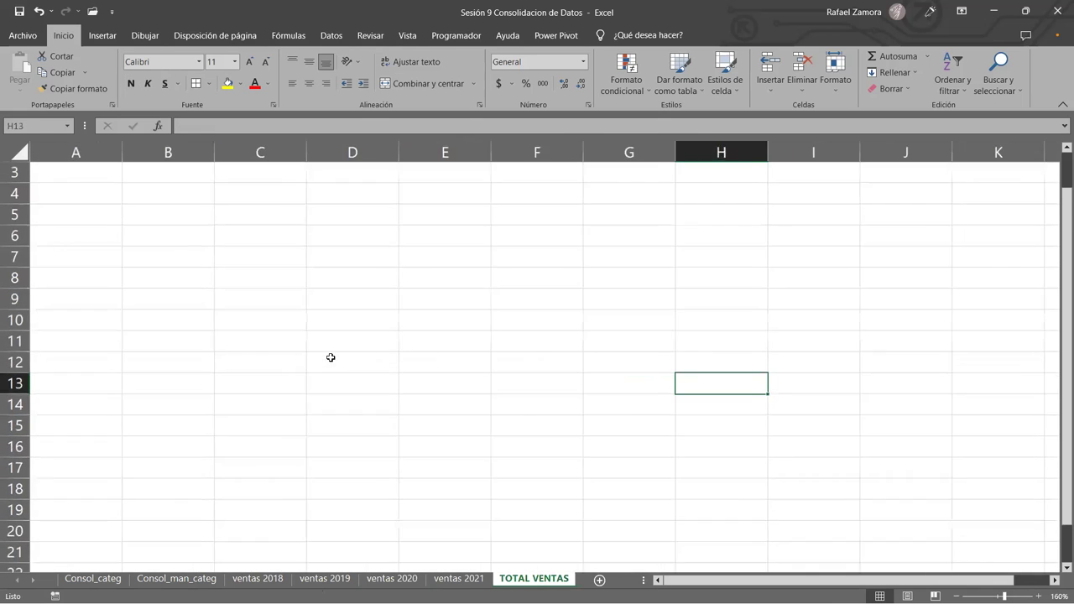
pyautogui.scroll(2, 331, 357)
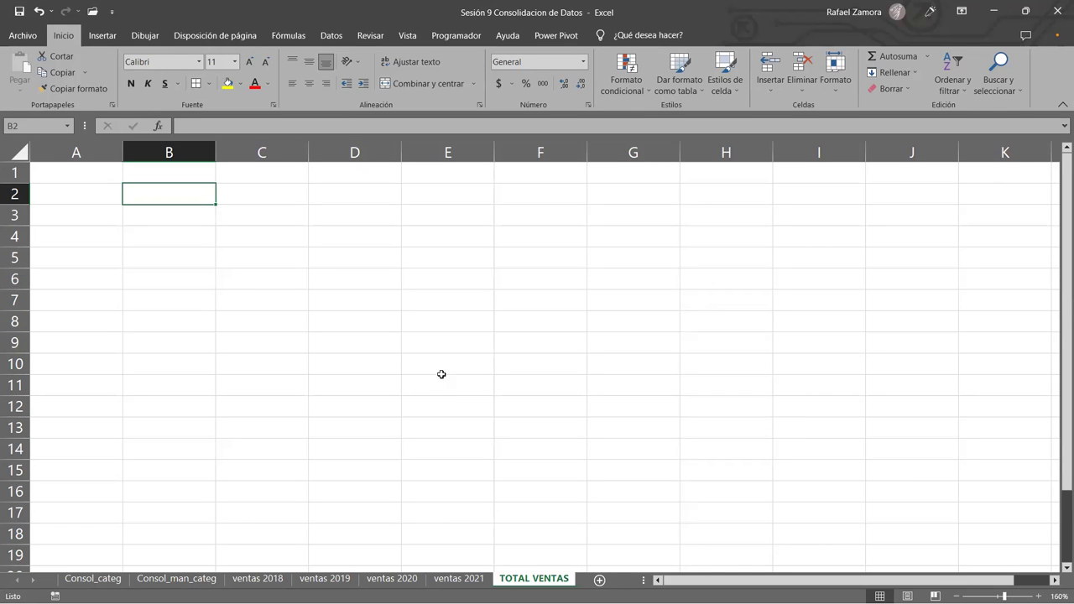
# Run a Máx. consolidation of the four yearly tables, linked to the source data.
pyautogui.click(332, 35)
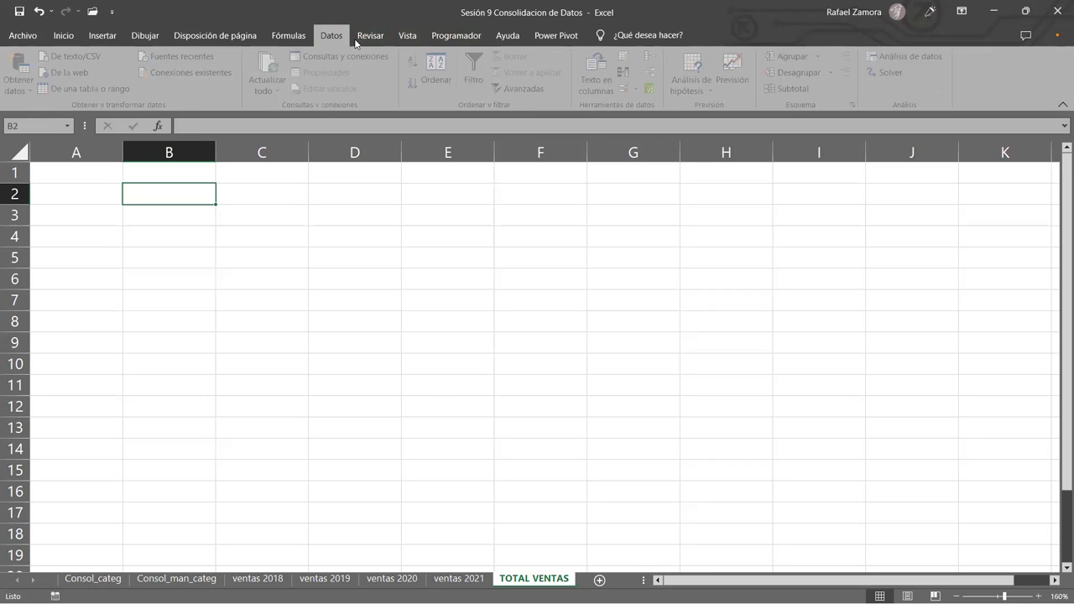
pyautogui.click(661, 59)
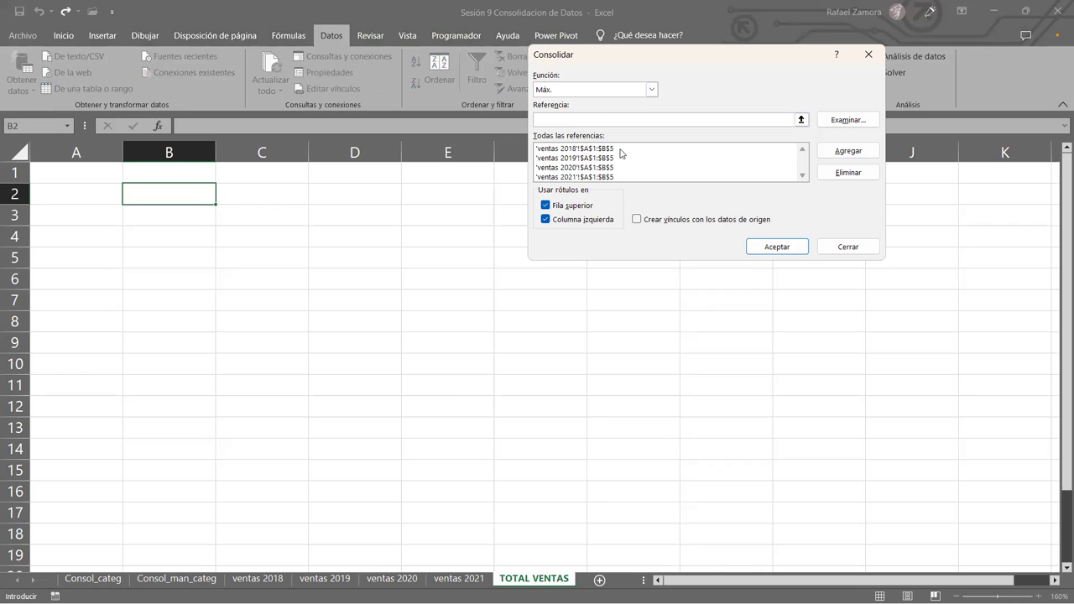
pyautogui.click(637, 221)
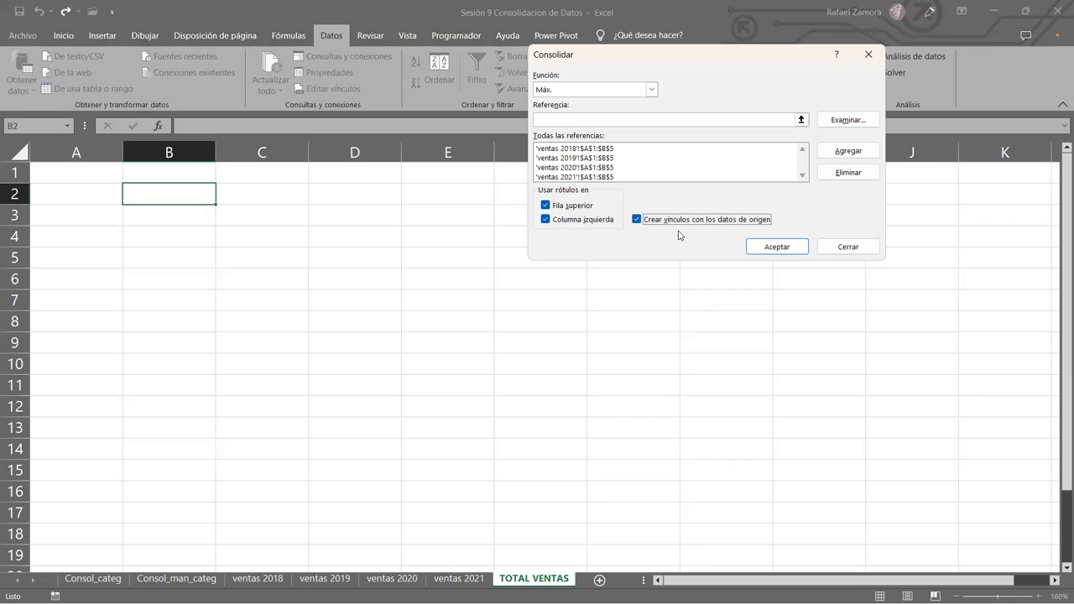
pyautogui.click(770, 250)
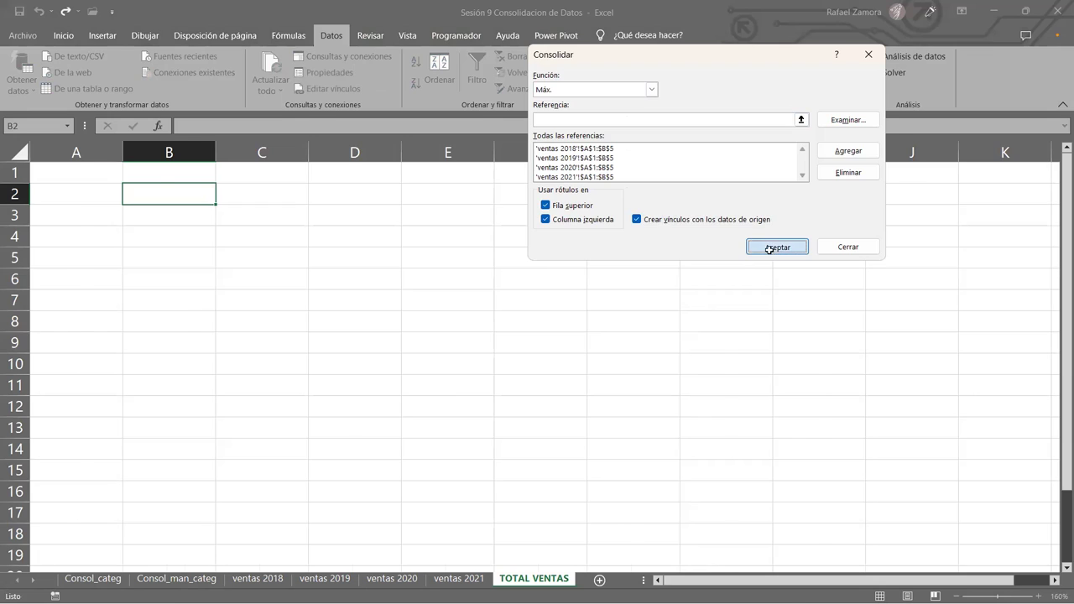
pyautogui.click(576, 326)
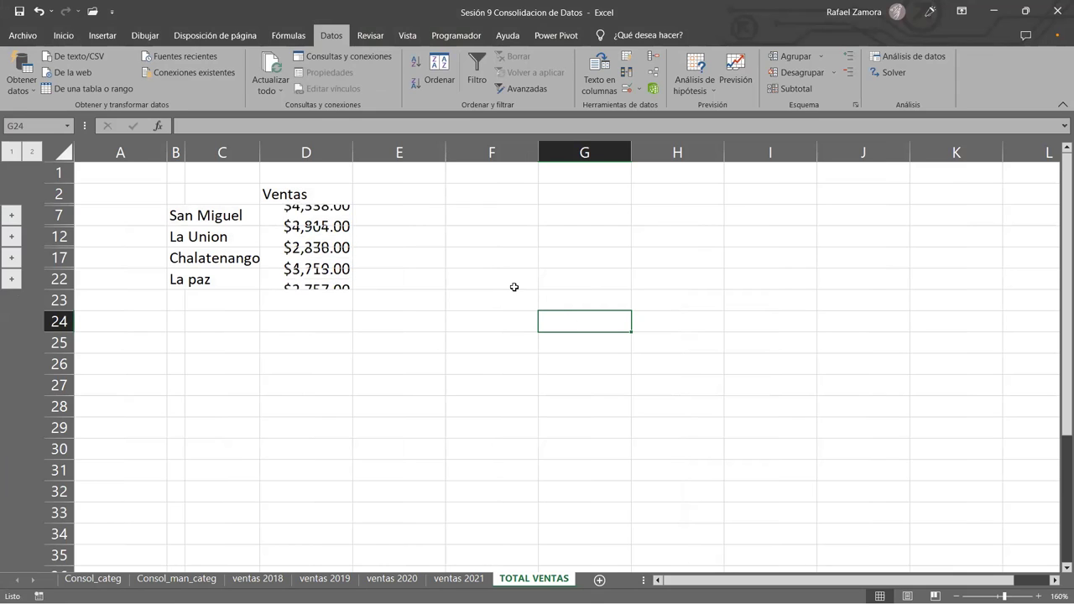
# Recalculate twice with F9 to refresh the linked maximums, then add a new worksheet.
pyautogui.press('F9')
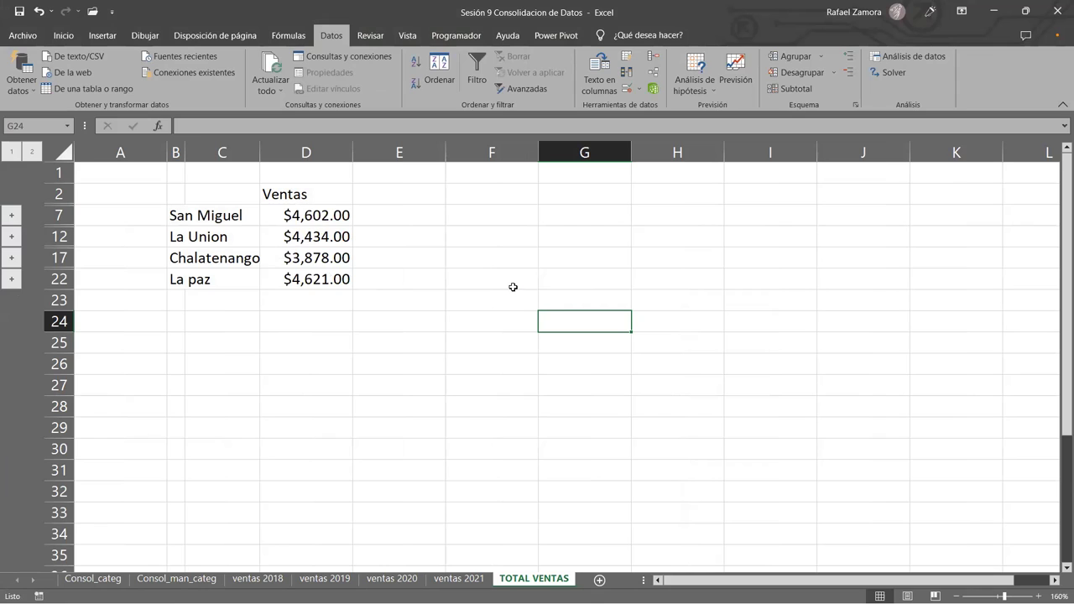
pyautogui.press('F9')
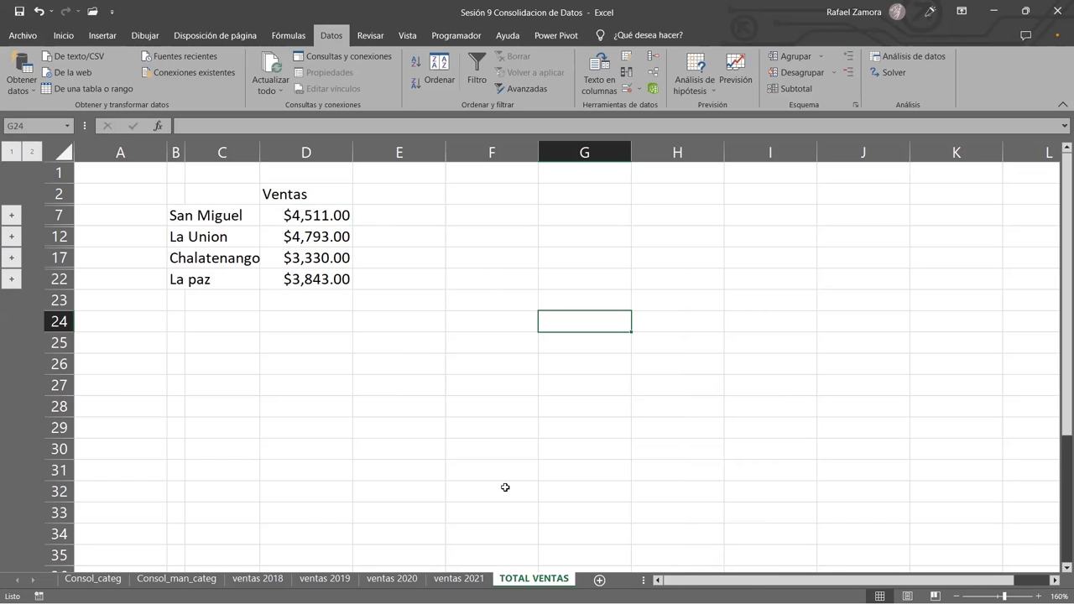
pyautogui.click(603, 581)
pyautogui.scroll(2, 228, 297)
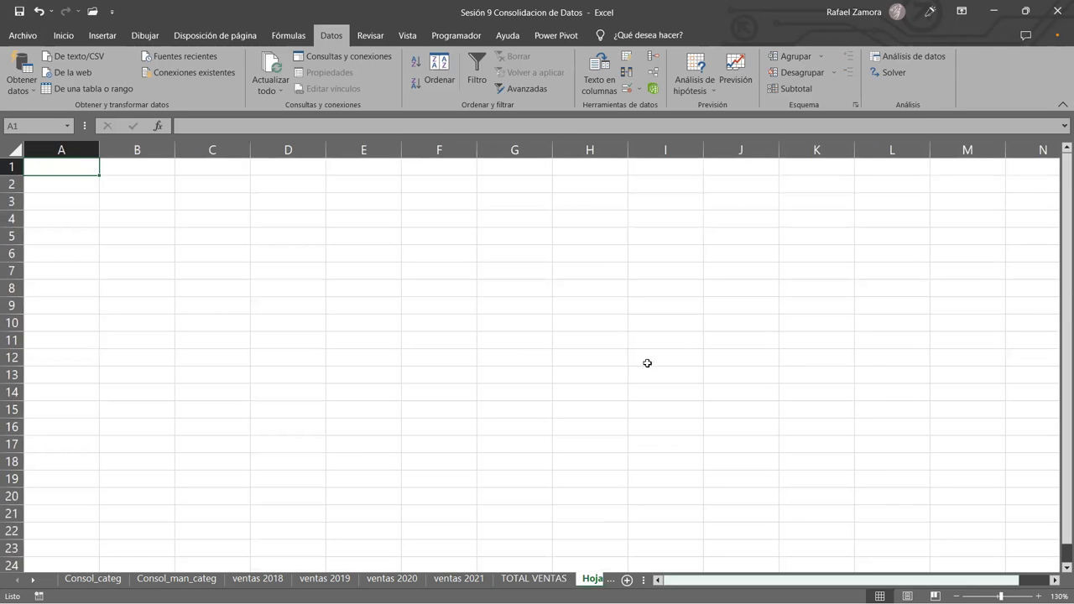
# Select B2 on the new sheet and open the Consolidar dialog.
pyautogui.click(142, 202)
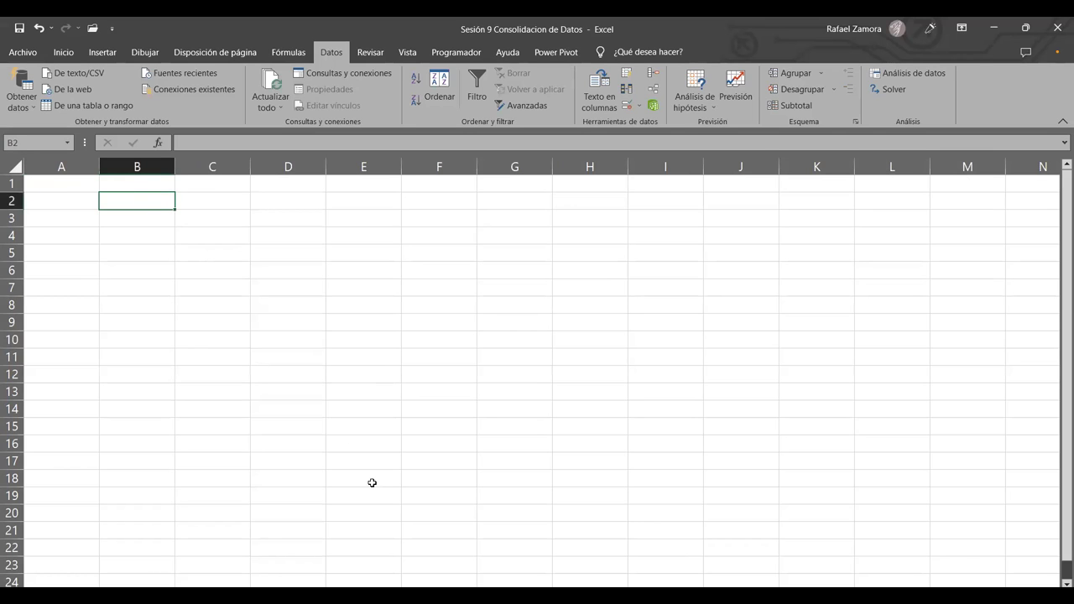
pyautogui.scroll(1, 321, 391)
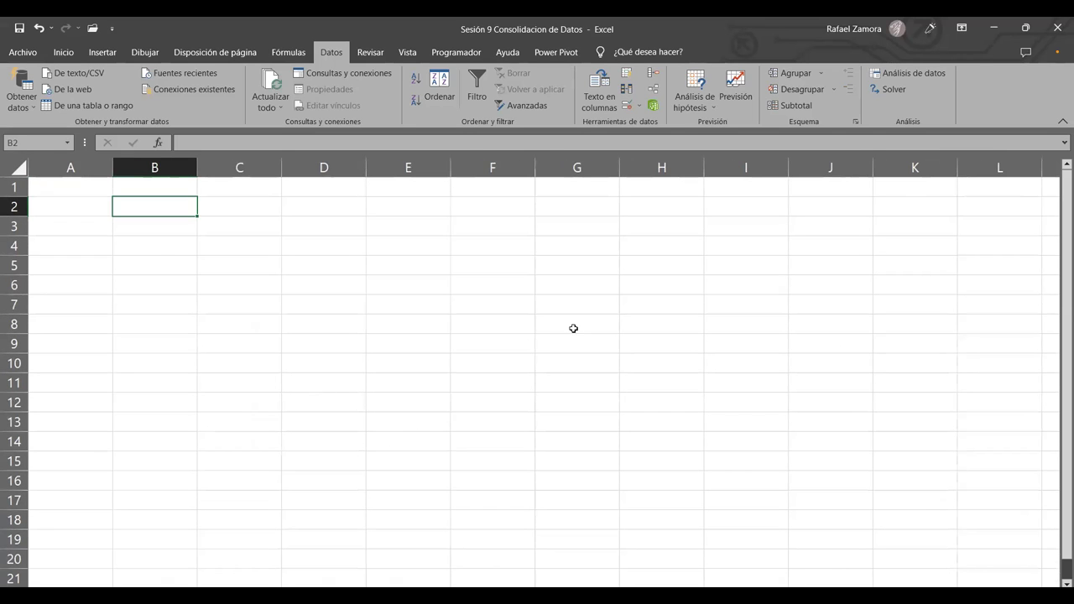
pyautogui.click(654, 74)
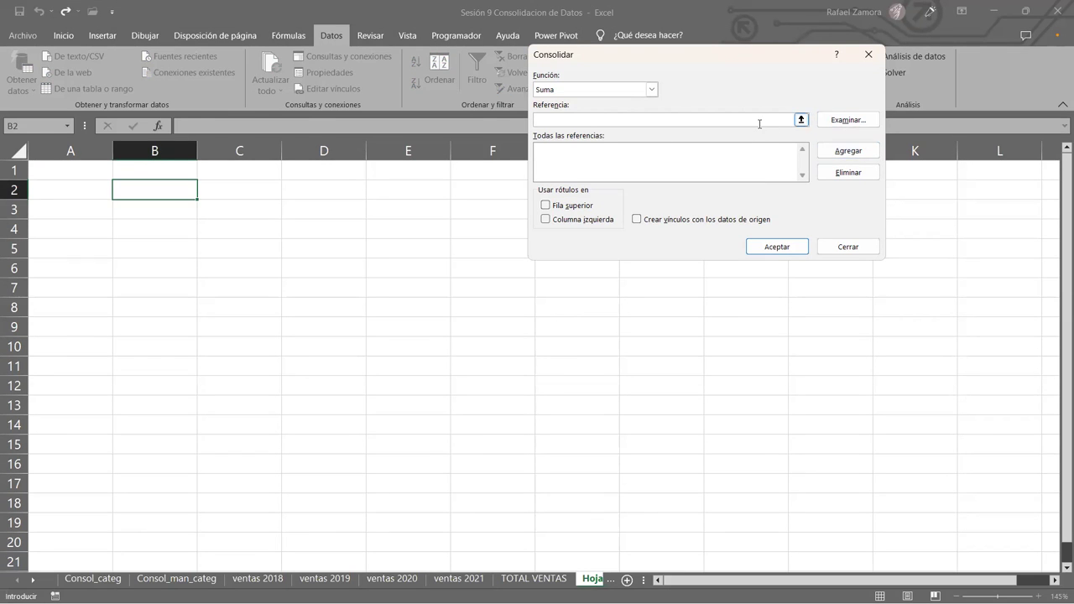
# Add A1:B5 from ventas 2018, 2019, 2020 and 2021 as consolidation references.
pyautogui.click(249, 581)
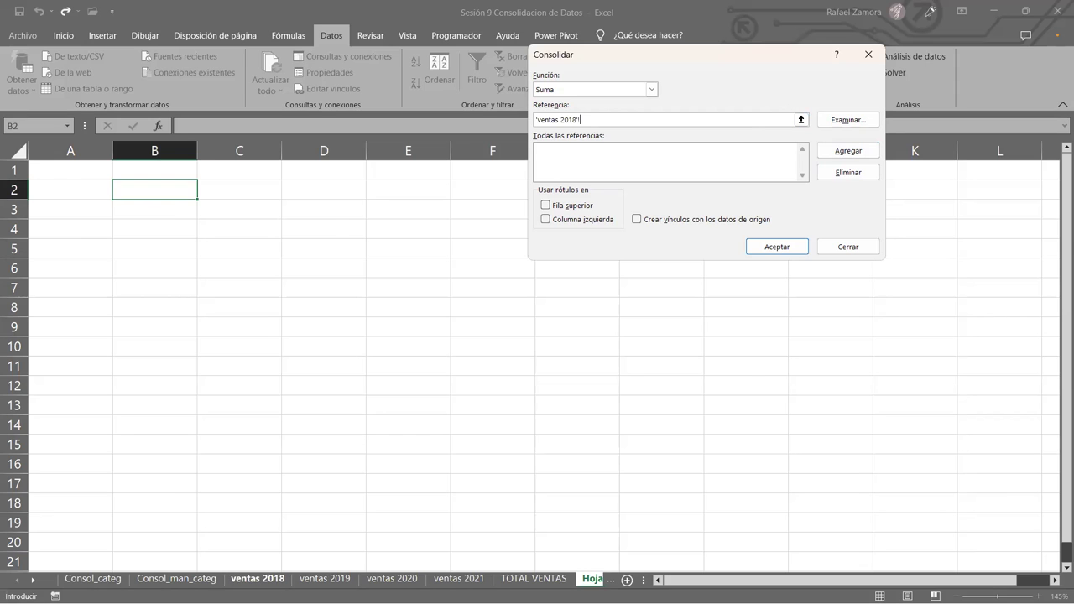
pyautogui.click(130, 166)
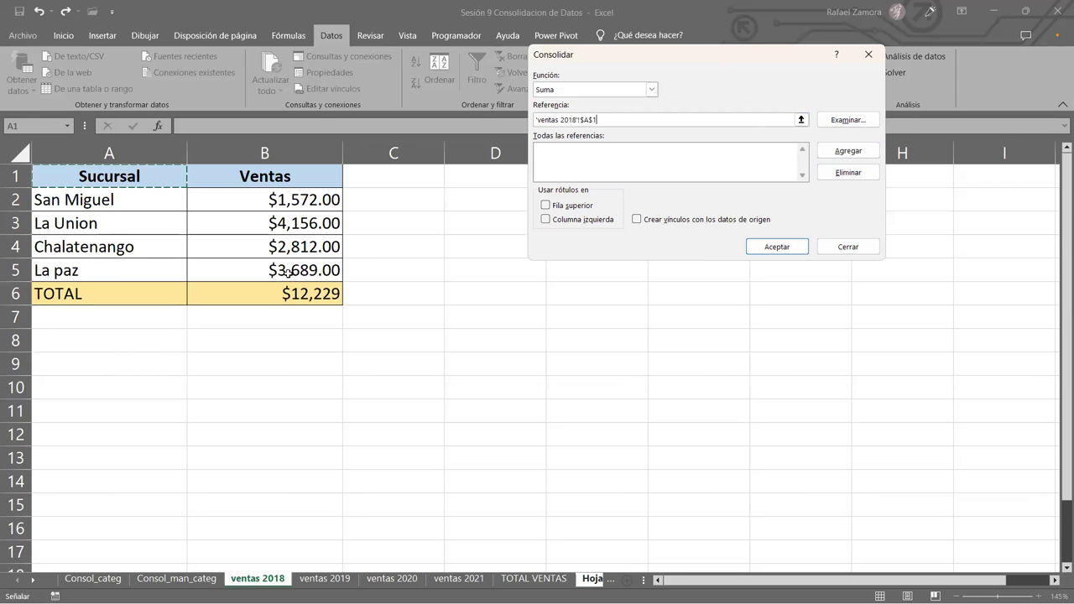
pyautogui.moveTo(288, 272); pyautogui.dragTo(326, 275)
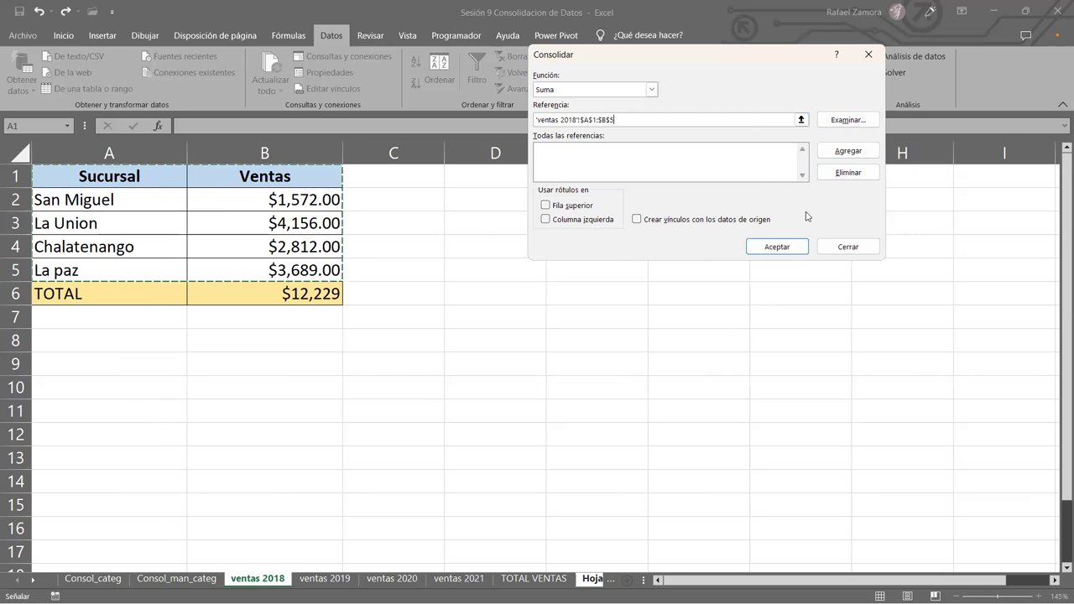
pyautogui.click(846, 151)
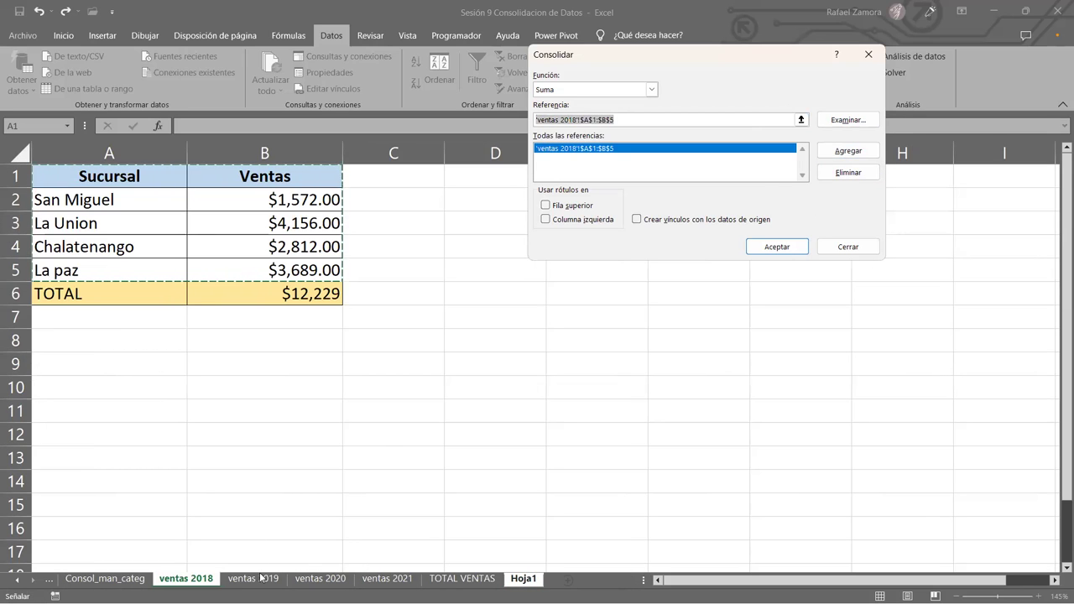
pyautogui.click(255, 578)
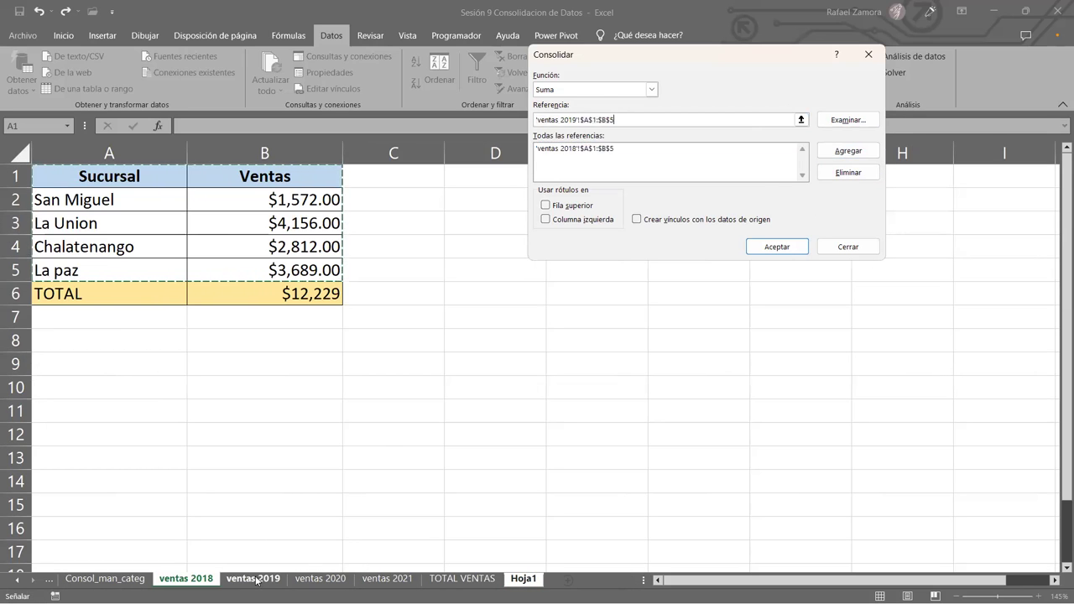
pyautogui.click(839, 151)
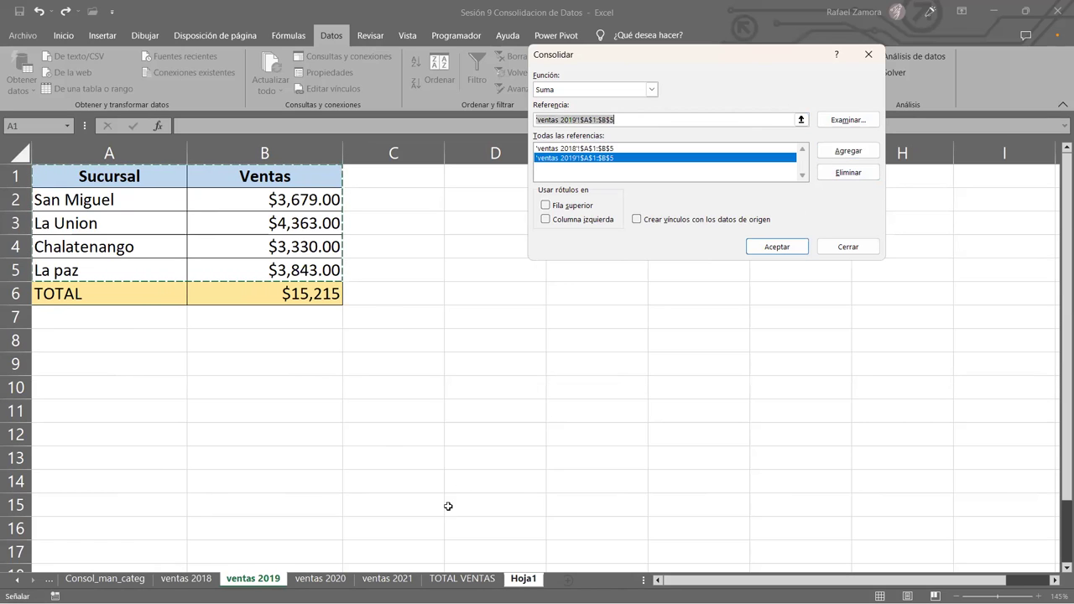
pyautogui.click(320, 579)
pyautogui.click(870, 151)
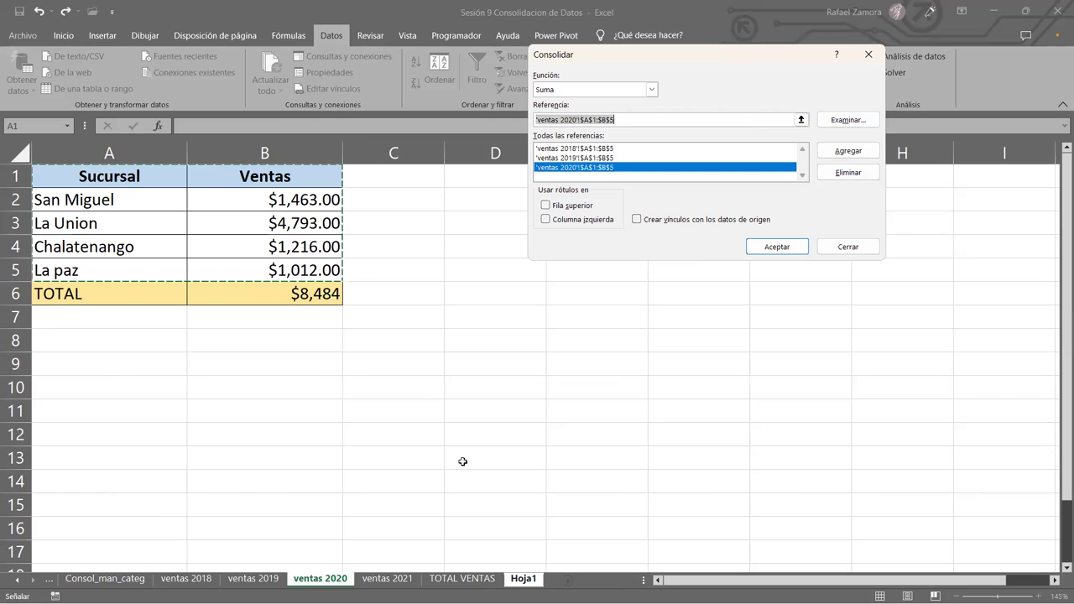
pyautogui.click(375, 580)
pyautogui.click(846, 152)
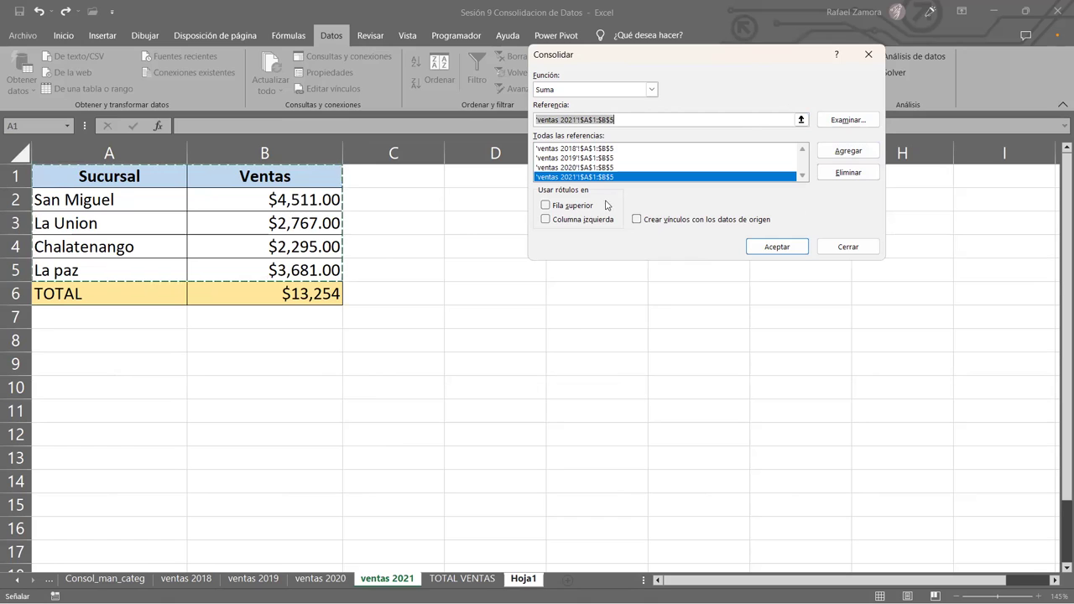
# Use top-row and left-column labels and apply the Suma consolidation.
pyautogui.click(572, 208)
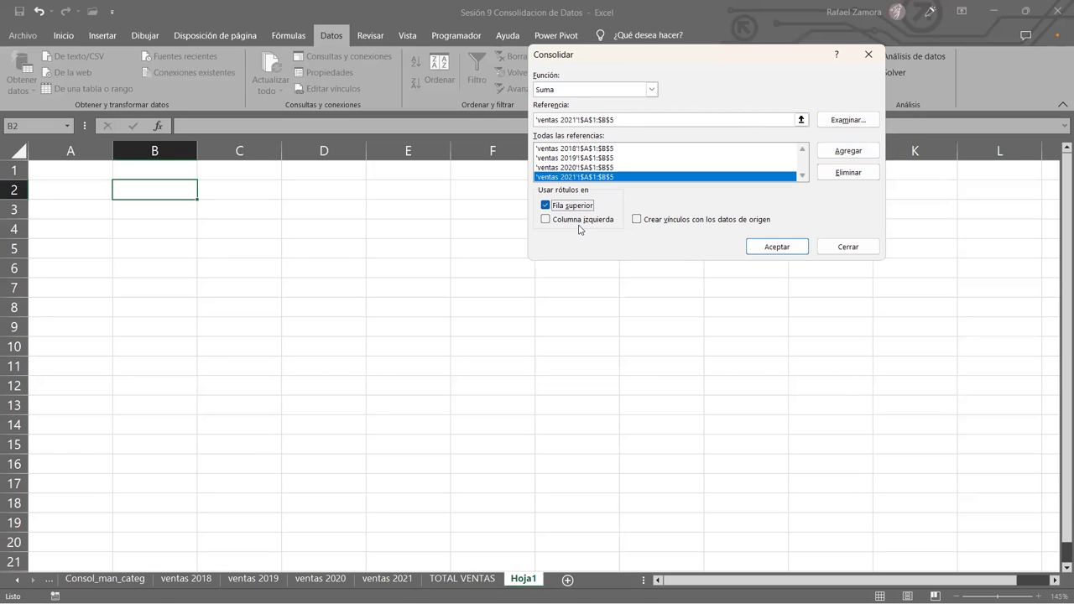
pyautogui.click(583, 222)
pyautogui.click(776, 247)
# Give the Hoja1 branch sales table B3:C6 all borders and wider columns.
pyautogui.click(362, 359)
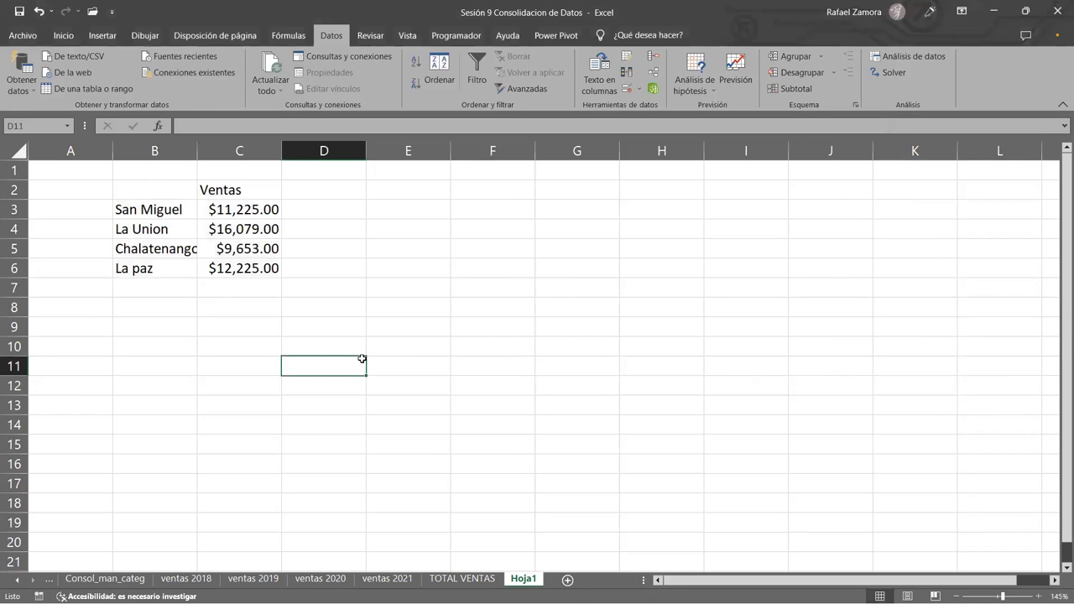
pyautogui.click(459, 323)
pyautogui.click(411, 264)
pyautogui.click(355, 228)
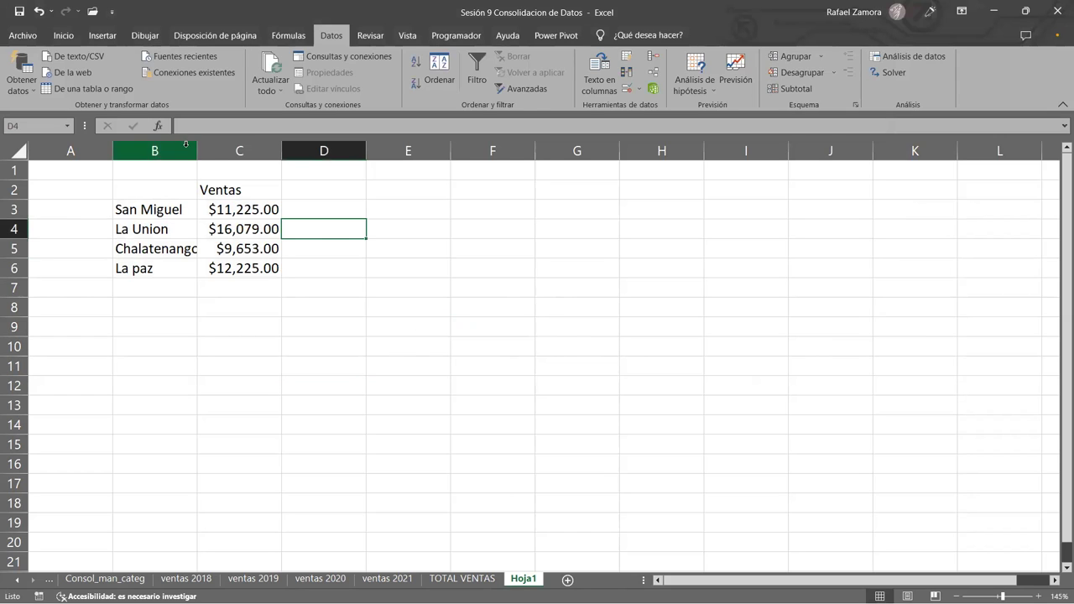
pyautogui.moveTo(134, 209); pyautogui.dragTo(252, 267)
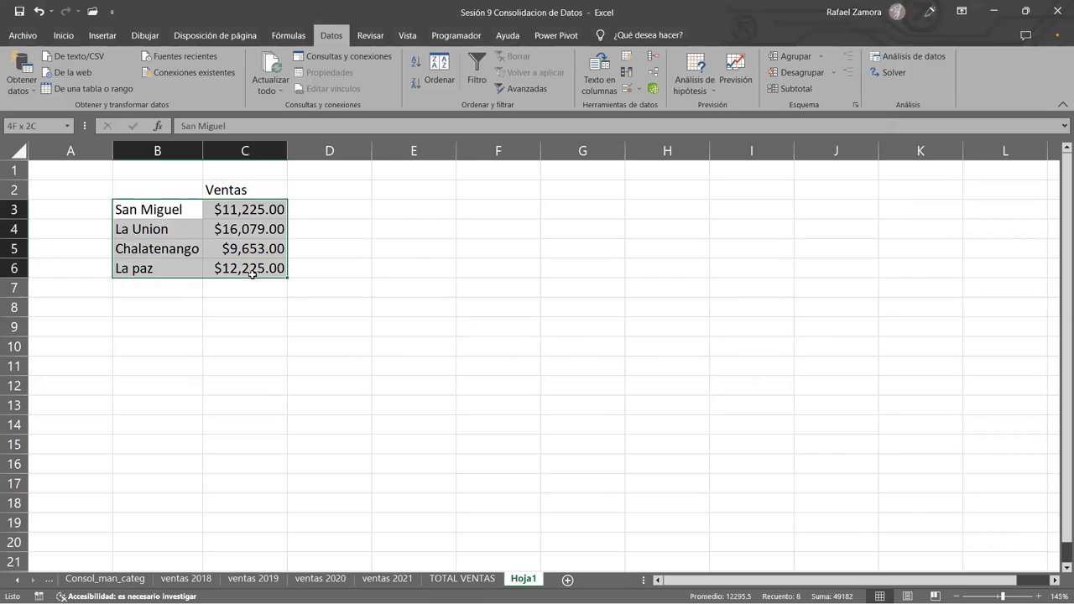
pyautogui.click(63, 36)
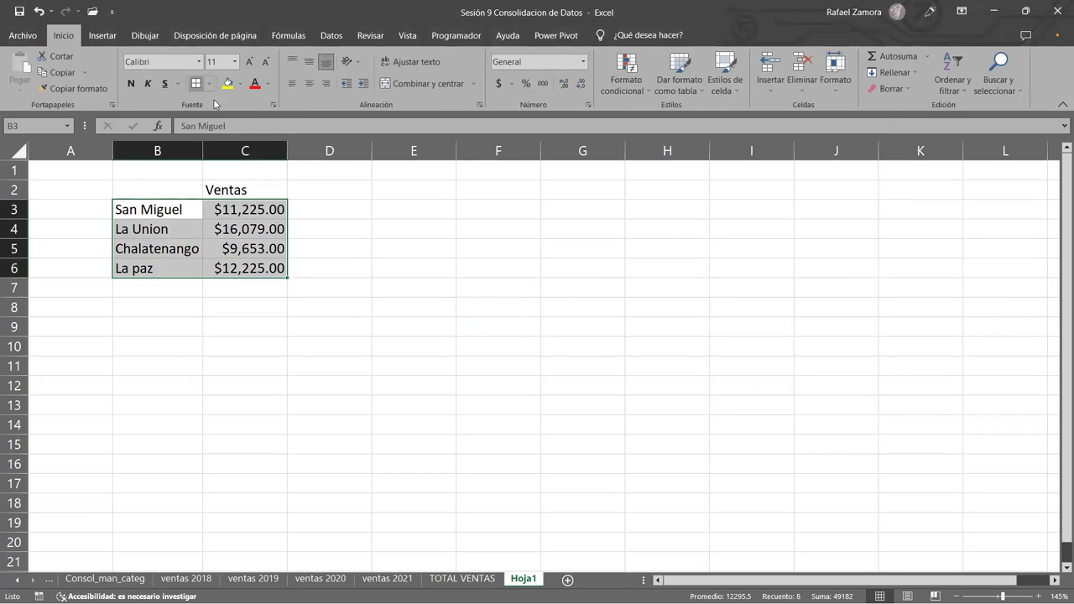
pyautogui.click(414, 229)
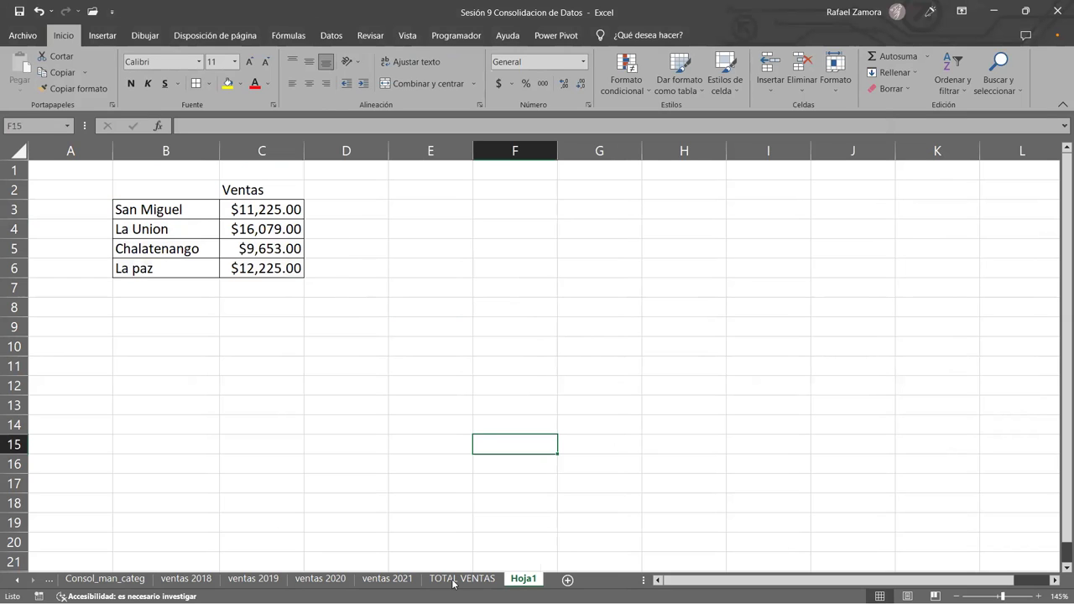
# Switch to the TOTAL VENTAS sheet.
pyautogui.click(506, 311)
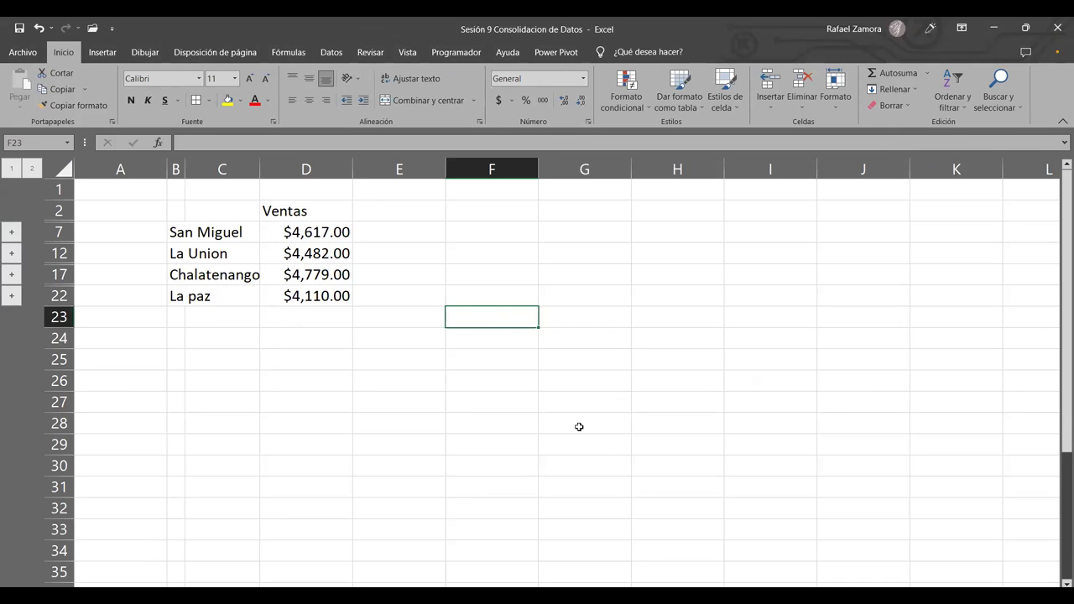
pyautogui.click(578, 424)
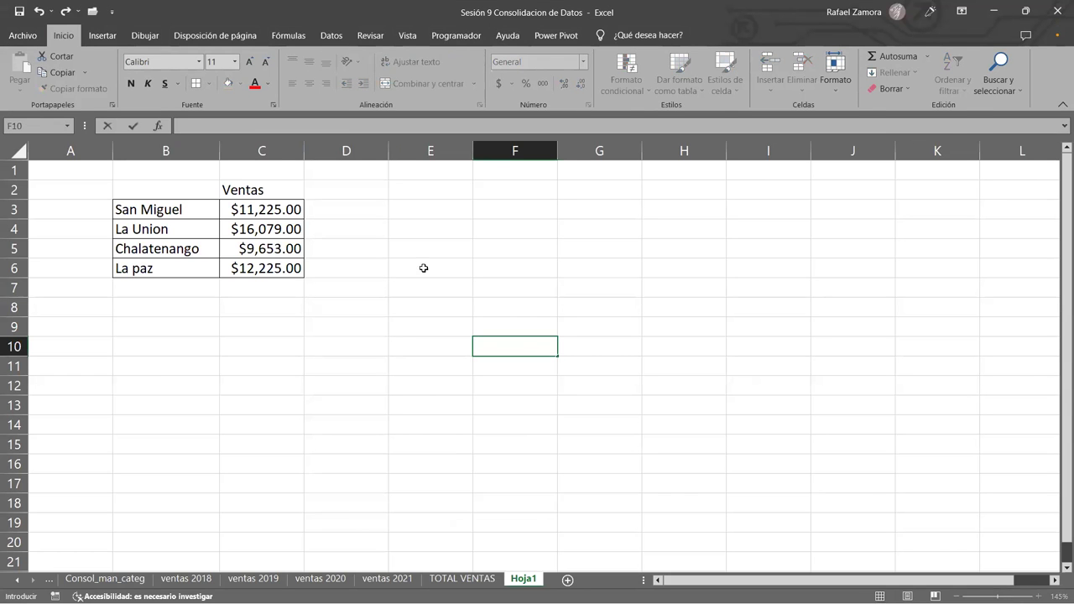
pyautogui.click(405, 355)
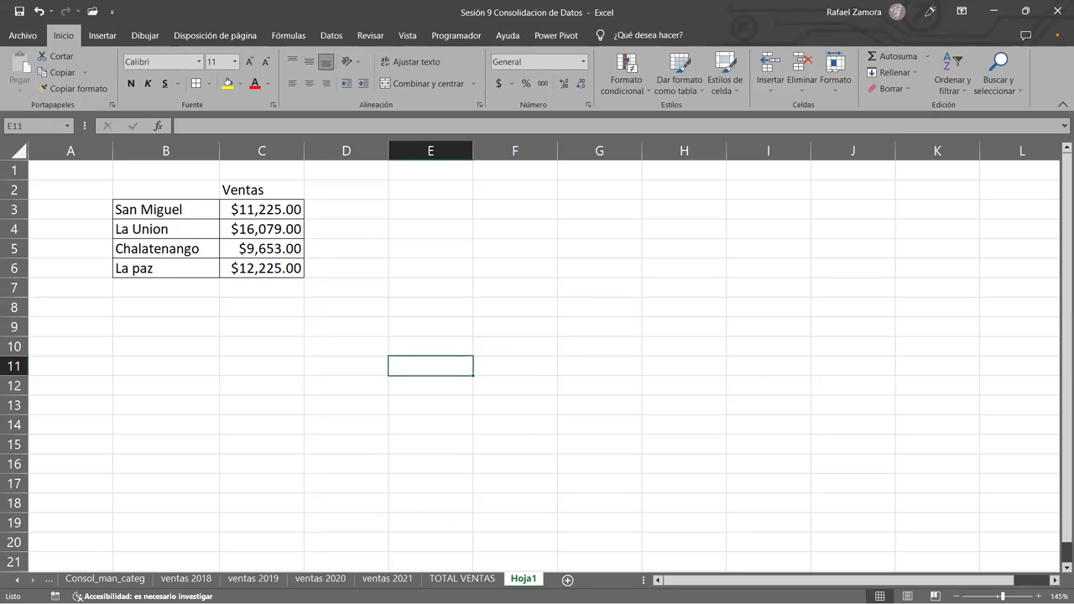
pyautogui.hotkey('ctrl', 'pageup')
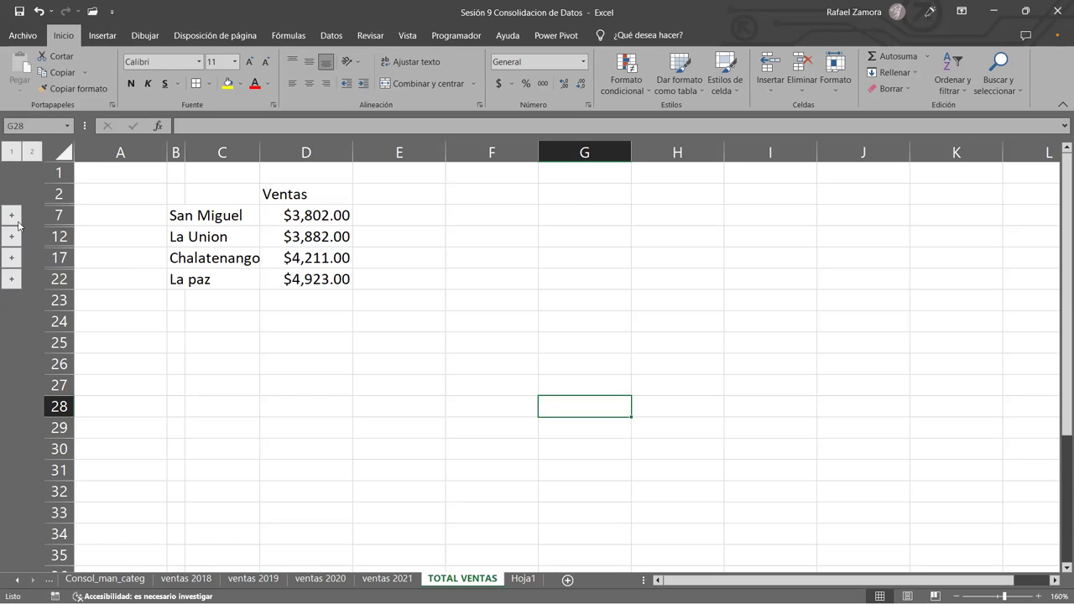
# Expand the San Miguel, La Union, Chalatenango and La paz groups and widen column C.
pyautogui.click(12, 216)
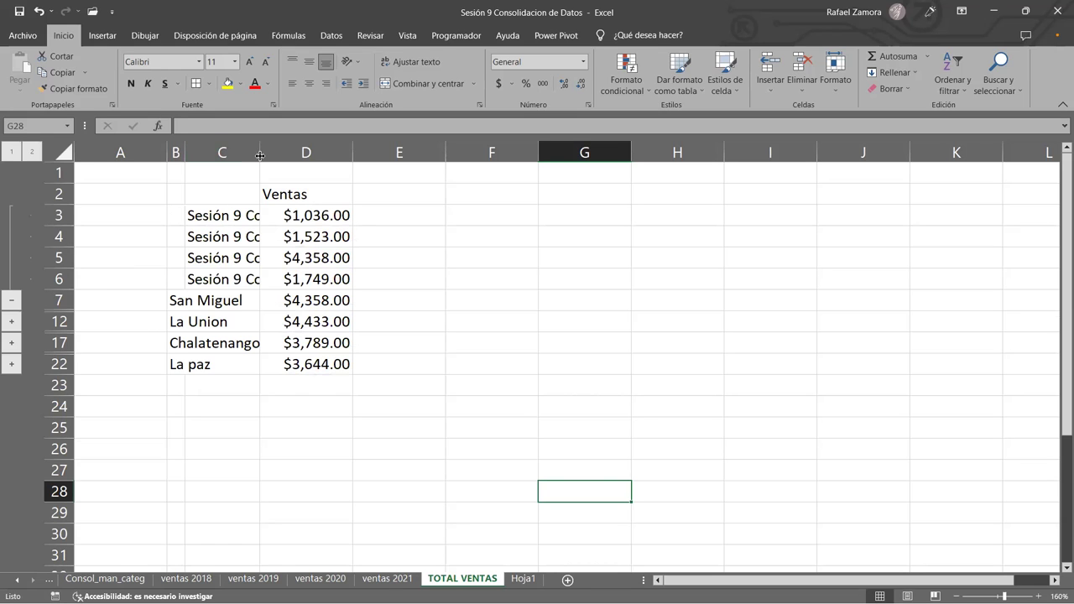
pyautogui.moveTo(261, 149); pyautogui.dragTo(329, 152)
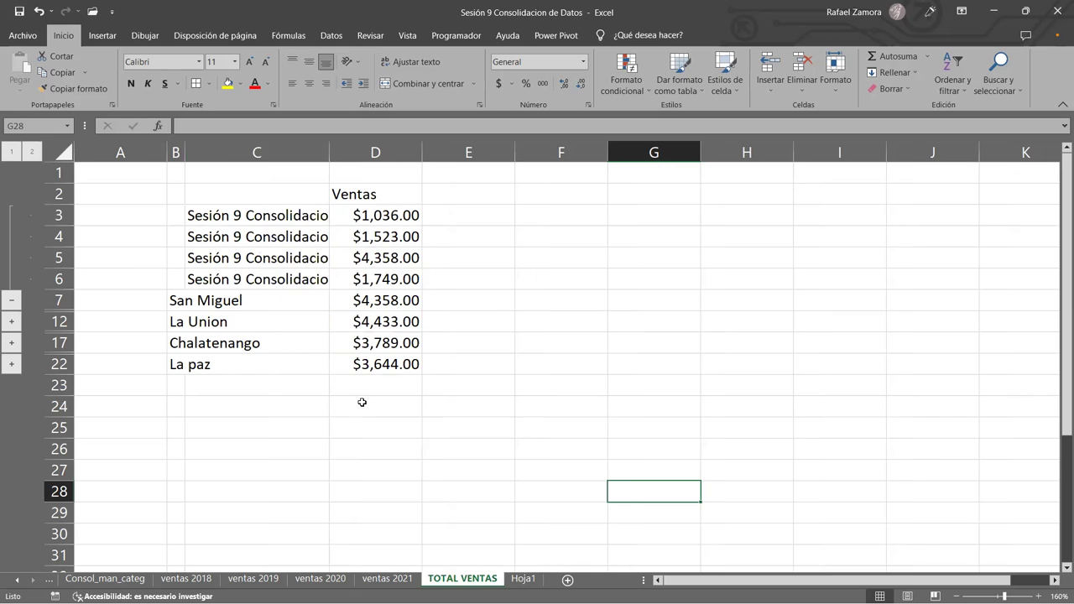
pyautogui.click(12, 323)
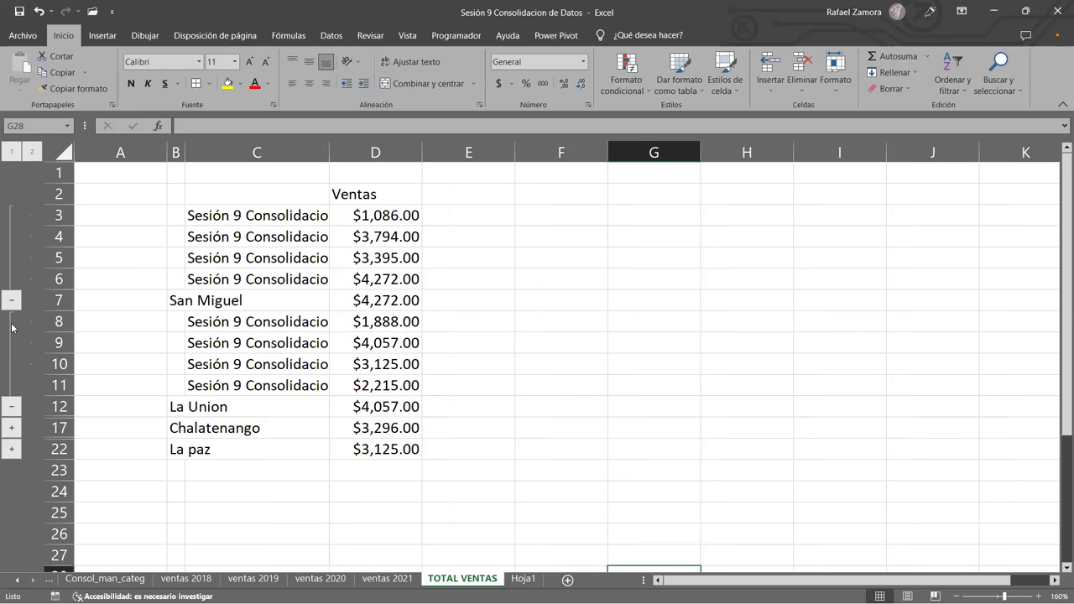
pyautogui.click(12, 428)
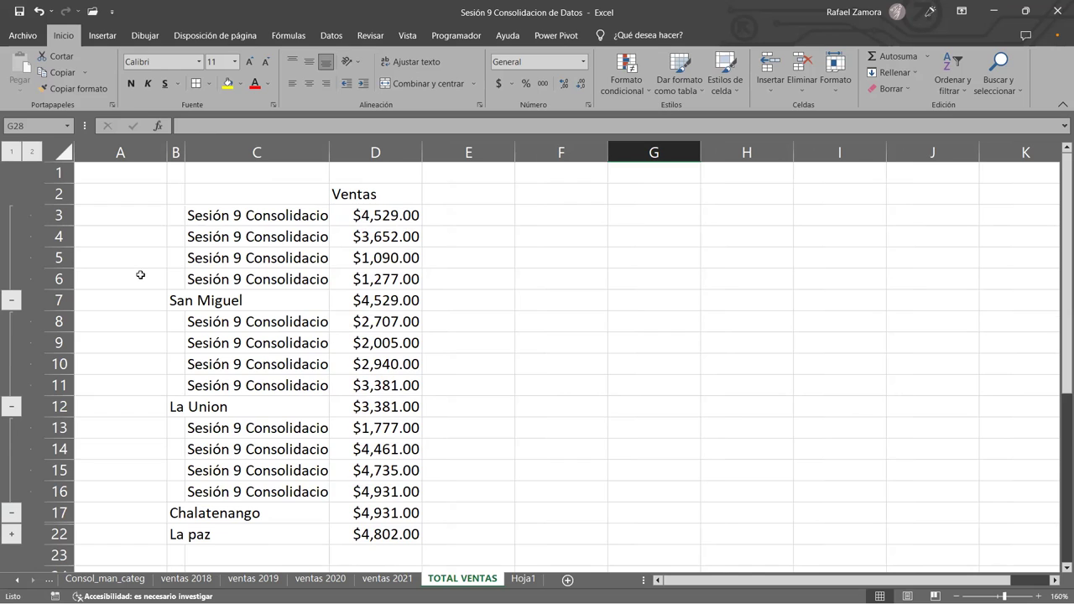
pyautogui.click(11, 535)
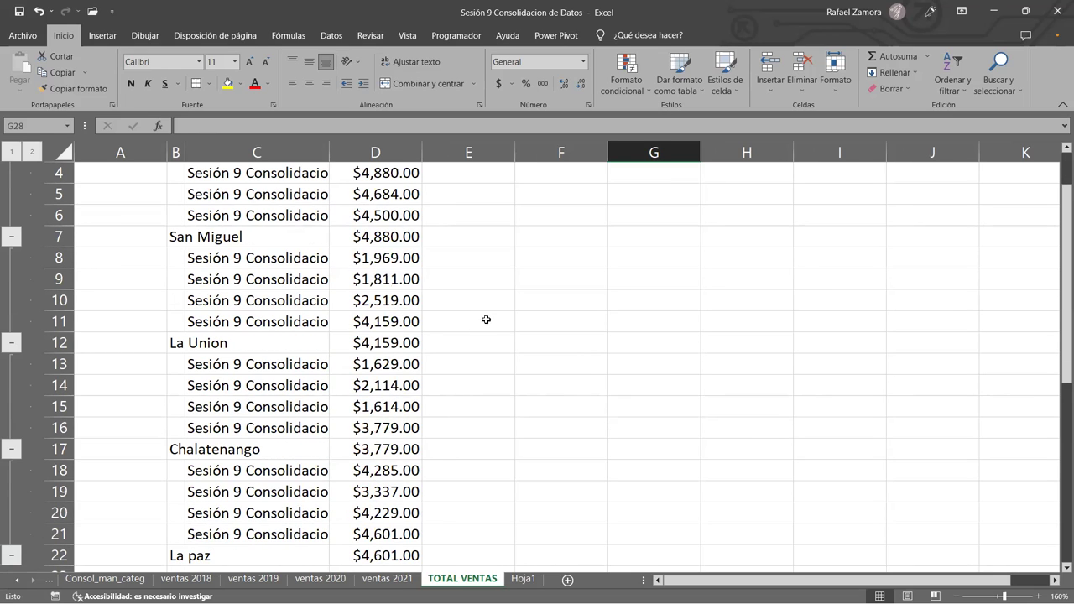
# Collapse the La Union, San Miguel, Chalatenango and La paz detail groups again.
pyautogui.scroll(-1, 486, 317)
pyautogui.scroll(-1, 486, 317)
pyautogui.scroll(-1, 487, 318)
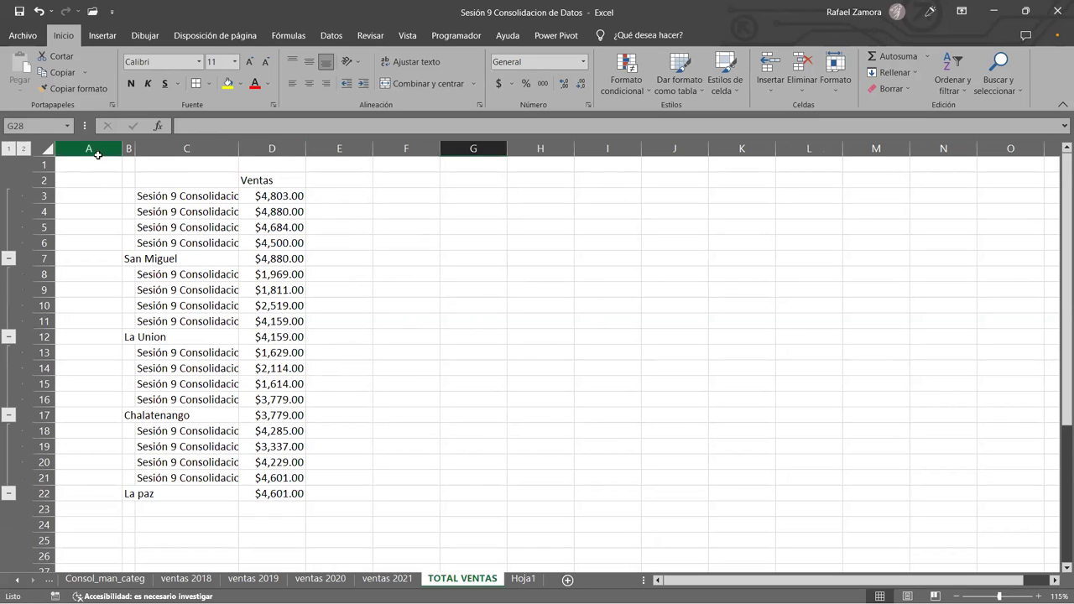
pyautogui.click(8, 337)
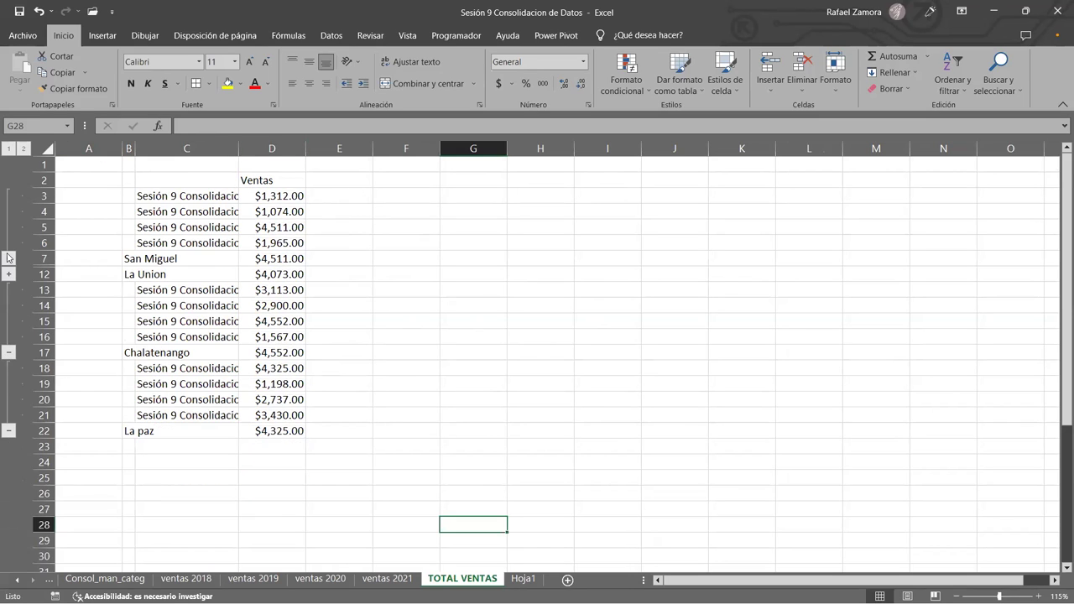
pyautogui.click(9, 258)
pyautogui.click(9, 291)
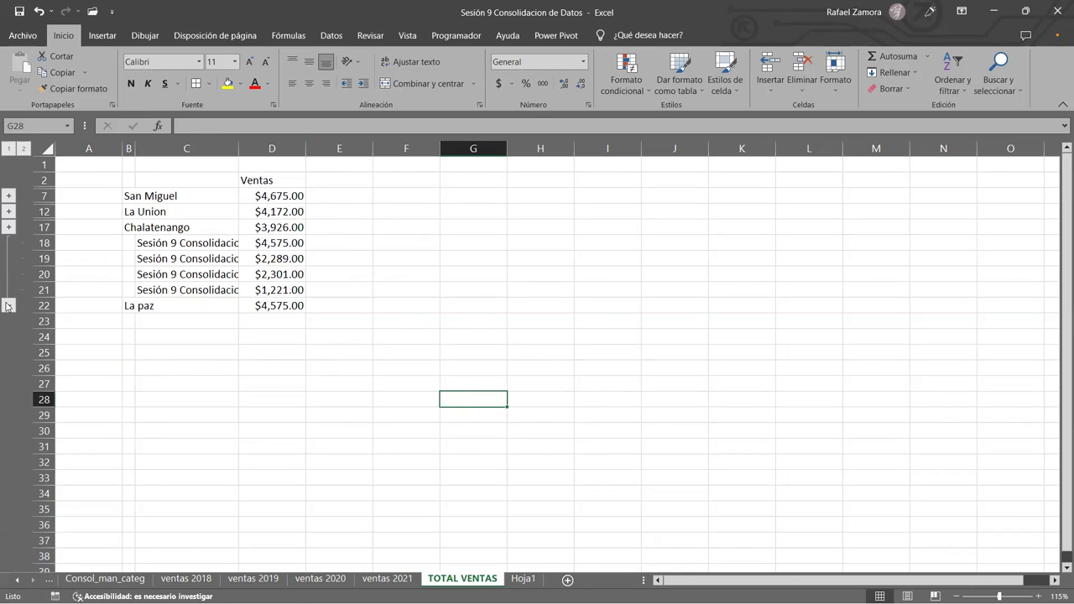
pyautogui.click(9, 305)
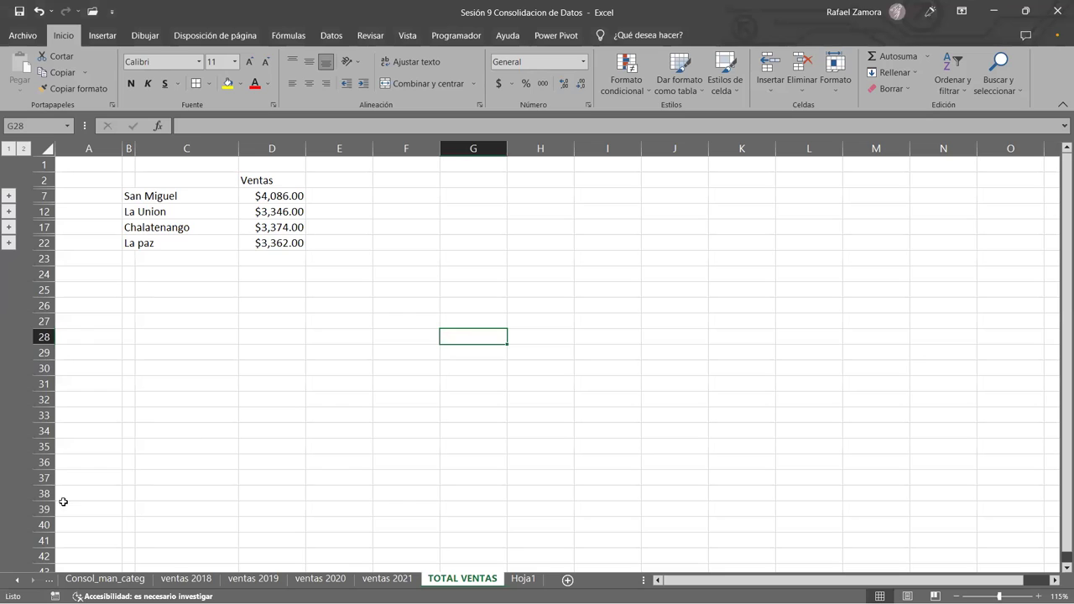
pyautogui.click(192, 579)
pyautogui.click(253, 579)
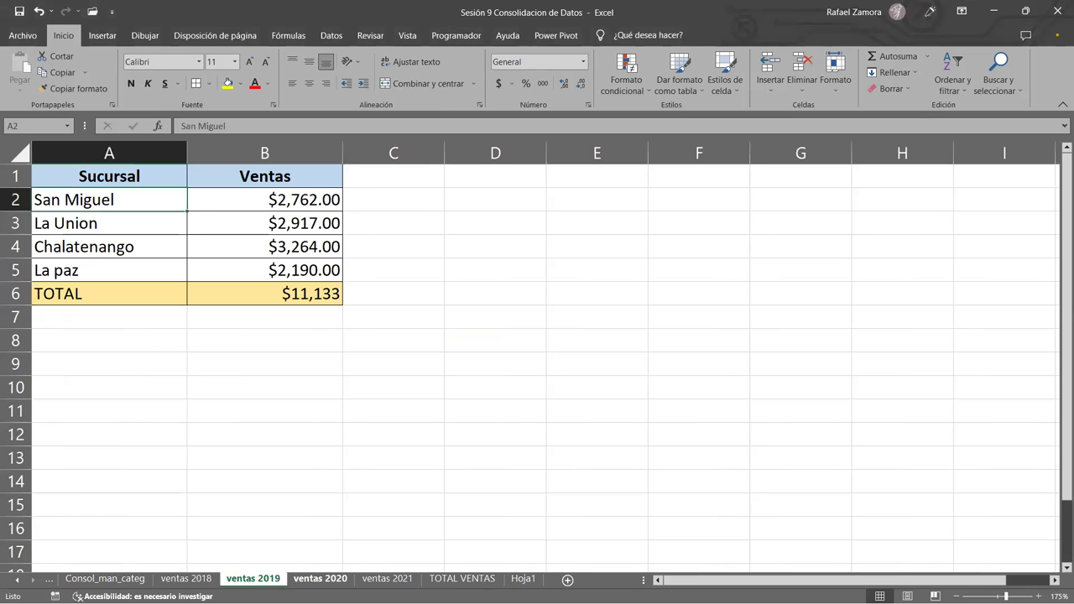
pyautogui.click(310, 579)
pyautogui.click(380, 580)
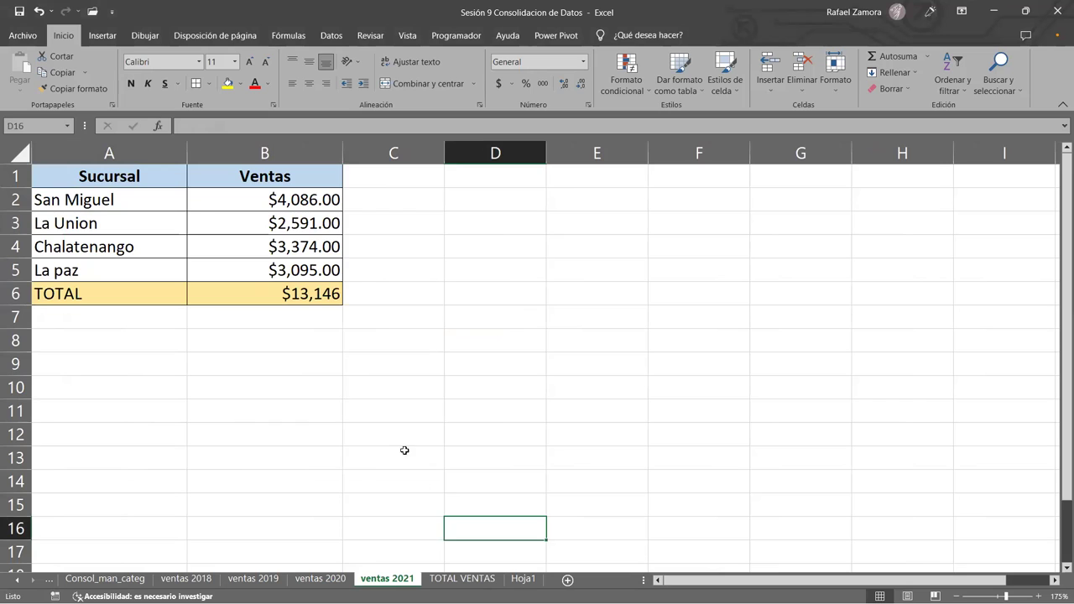
pyautogui.click(471, 575)
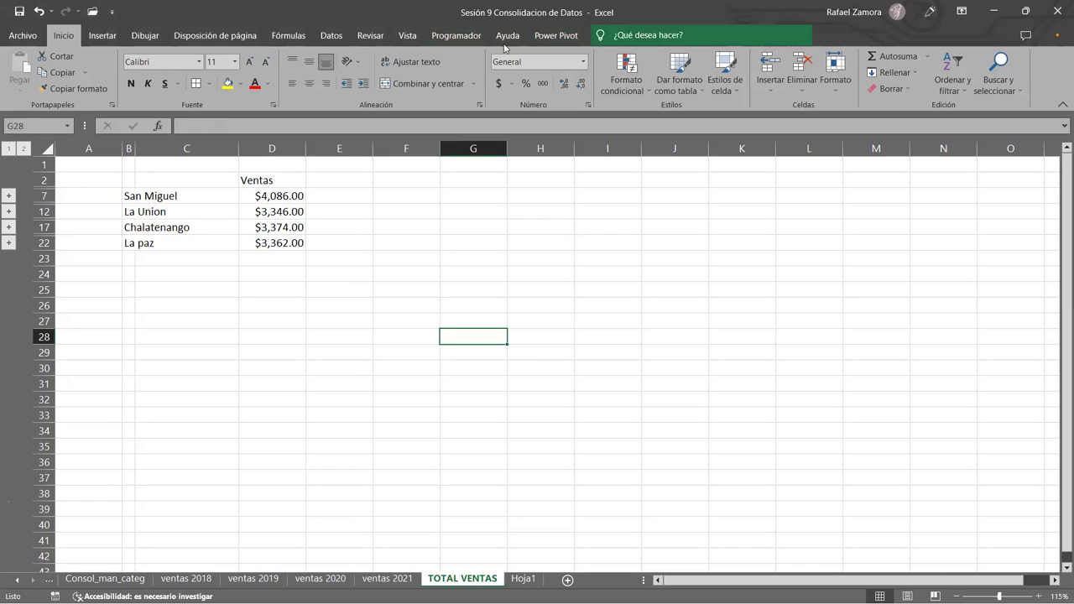
# Review the Máx consolidation settings for TOTAL VENTAS and close them without applying.
pyautogui.click(331, 36)
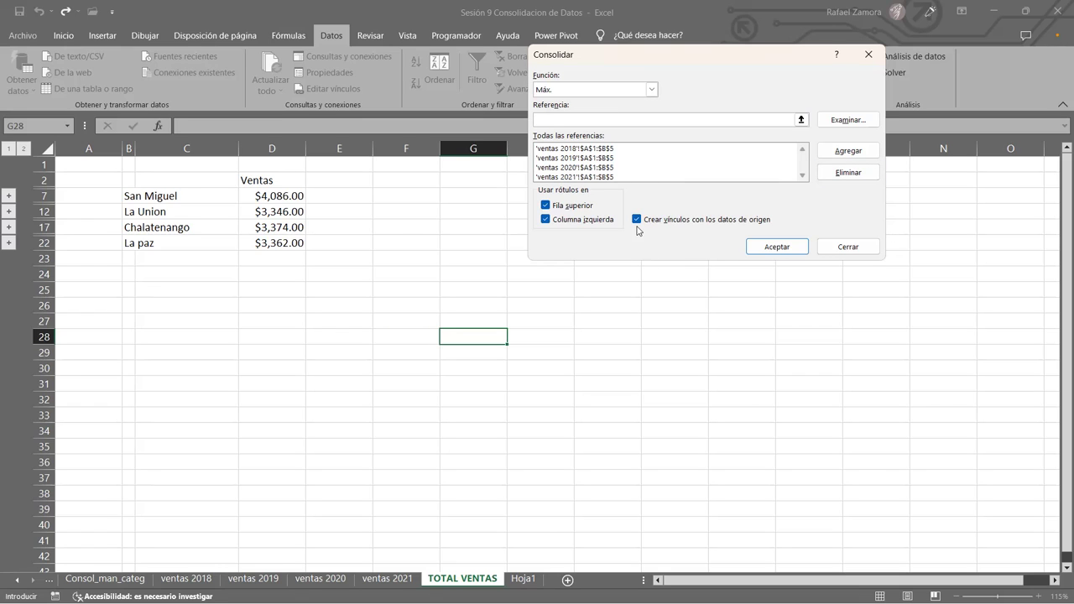
pyautogui.click(865, 247)
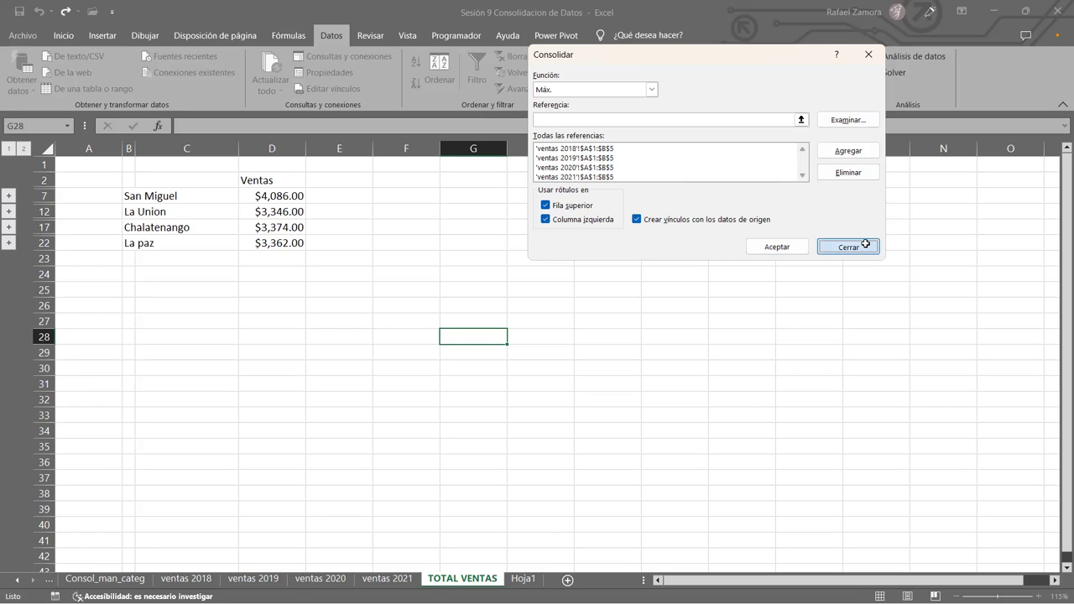
# Check the consolidation settings on Hoja1 and close them unchanged.
pyautogui.click(522, 579)
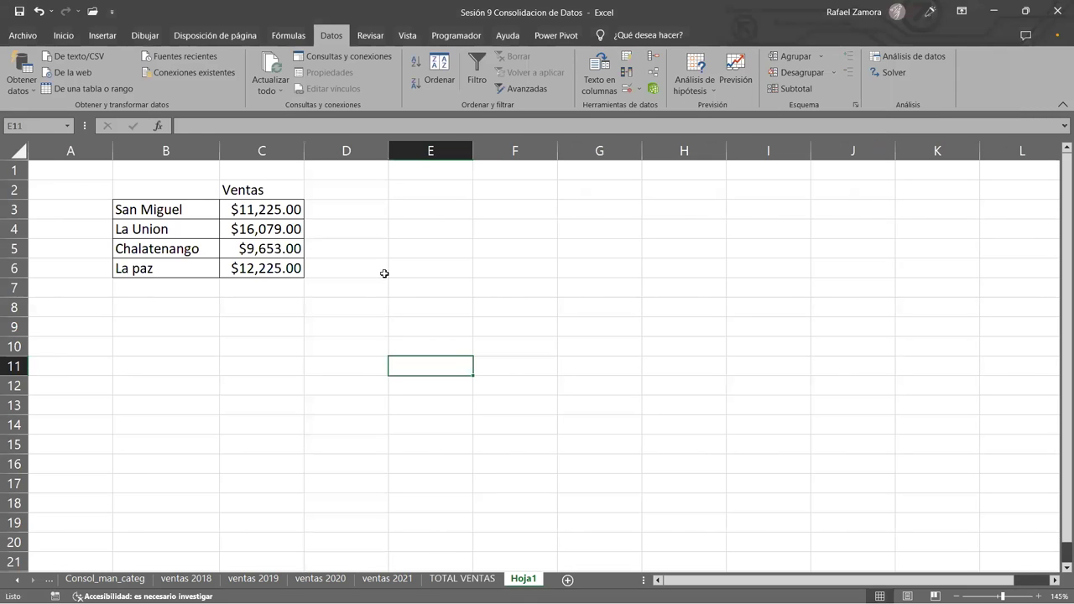
pyautogui.click(267, 243)
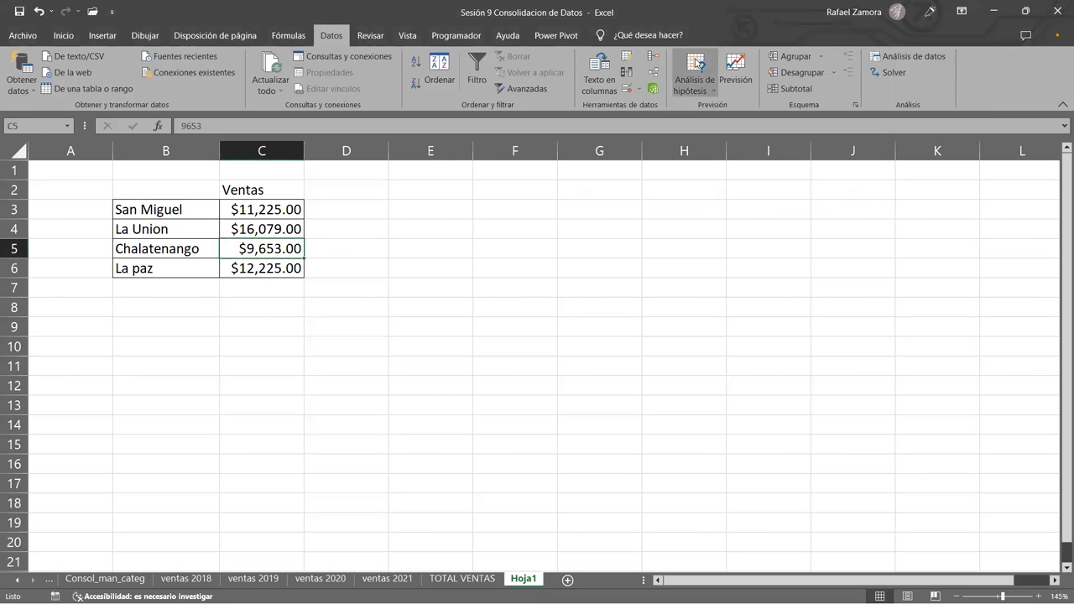
pyautogui.click(650, 58)
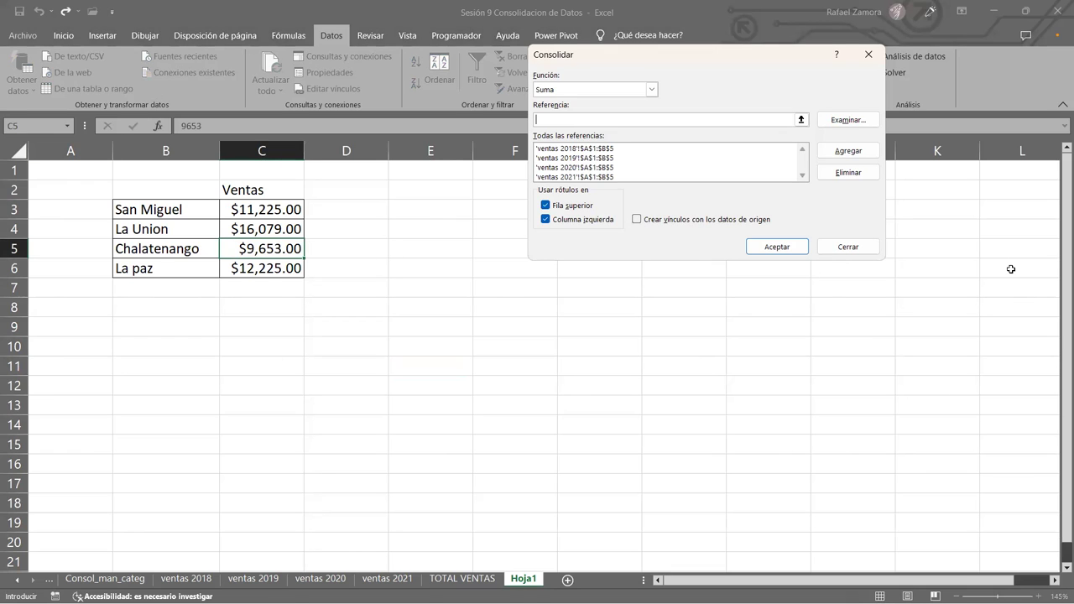
pyautogui.click(845, 249)
pyautogui.press('Escape')
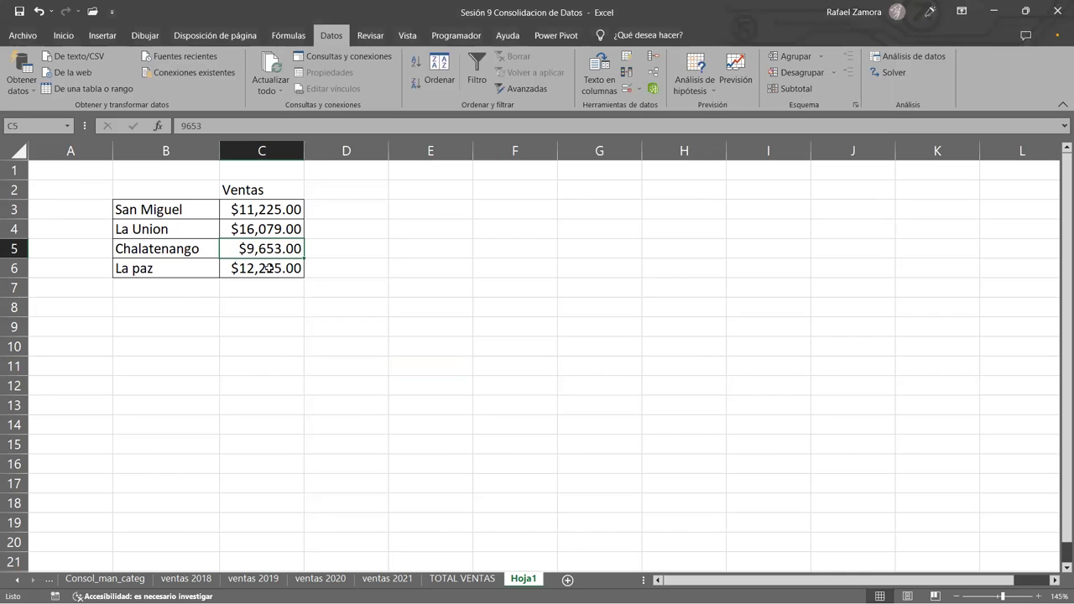
# Scroll the sheet tabs left and go to the Consol_categ sheet.
pyautogui.hotkey('ctrl', 'pageup')
pyautogui.hotkey('ctrl', 'pageup')
pyautogui.hotkey('ctrl', 'pageup')
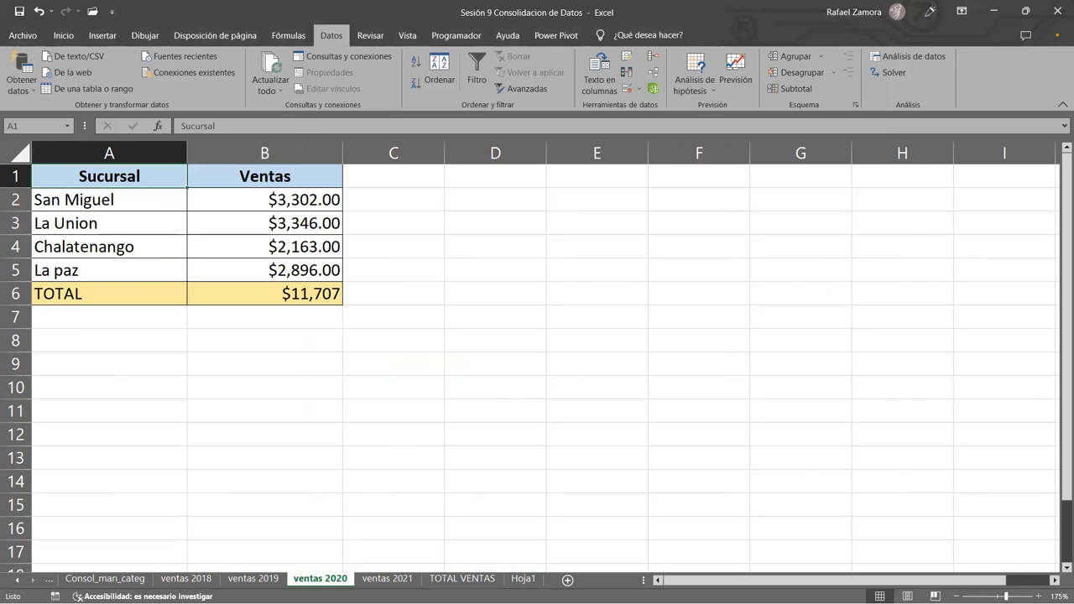
pyautogui.click(109, 578)
pyautogui.click(13, 581)
pyautogui.click(13, 581)
pyautogui.click(92, 578)
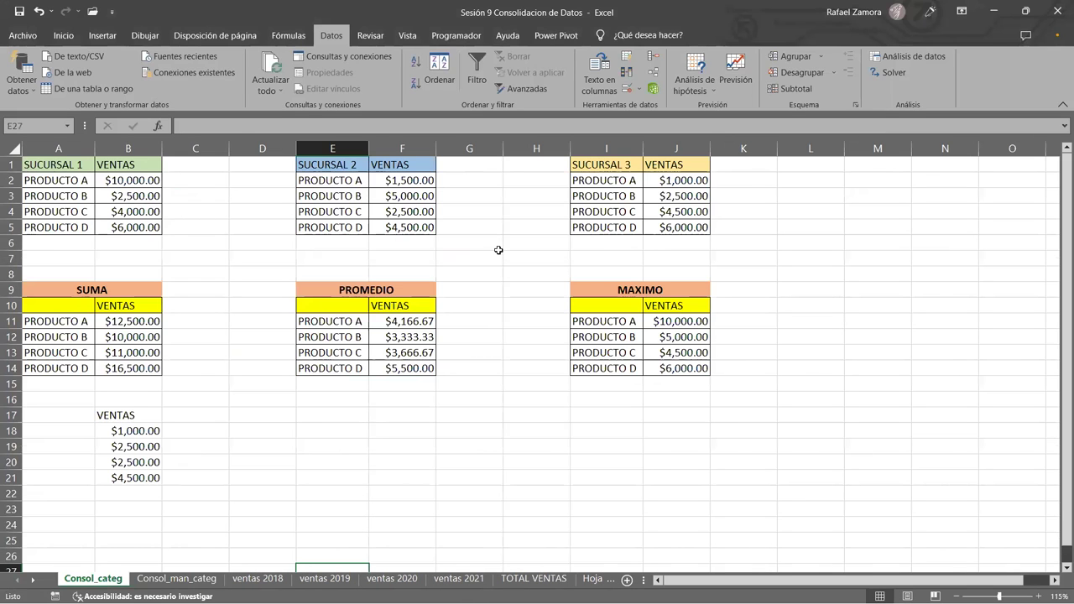
# Add PRODUCTO E with $3,501.00 to Sucursal 2 and insert a blank row at row 8.
pyautogui.click(621, 228)
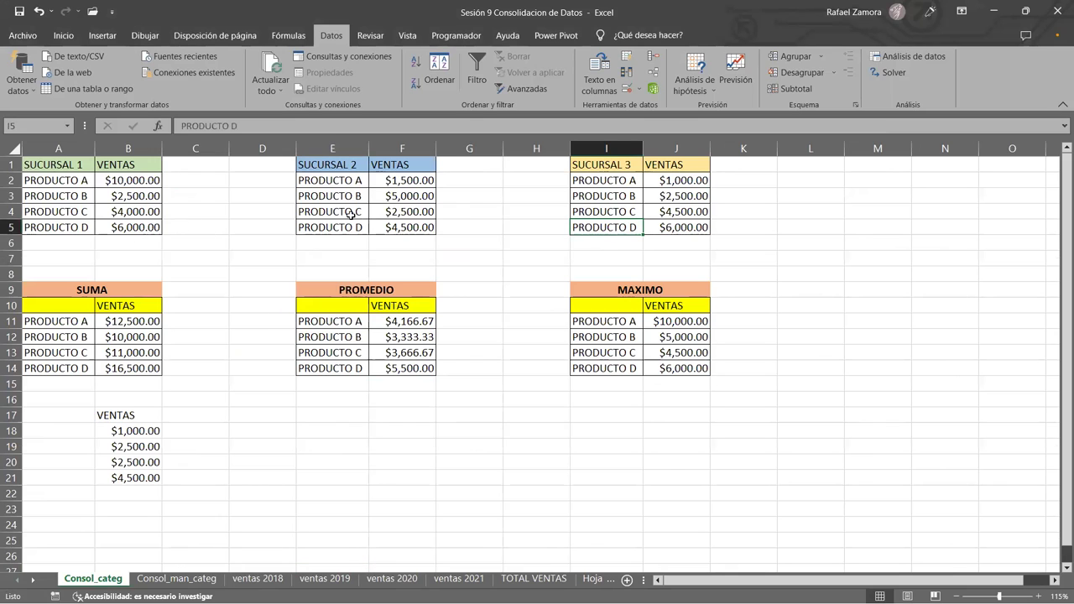
pyautogui.moveTo(334, 226)
pyautogui.mouseDown()
pyautogui.moveTo(436, 231)
pyautogui.moveTo(432, 250)
pyautogui.mouseUp()
pyautogui.doubleClick(359, 243)
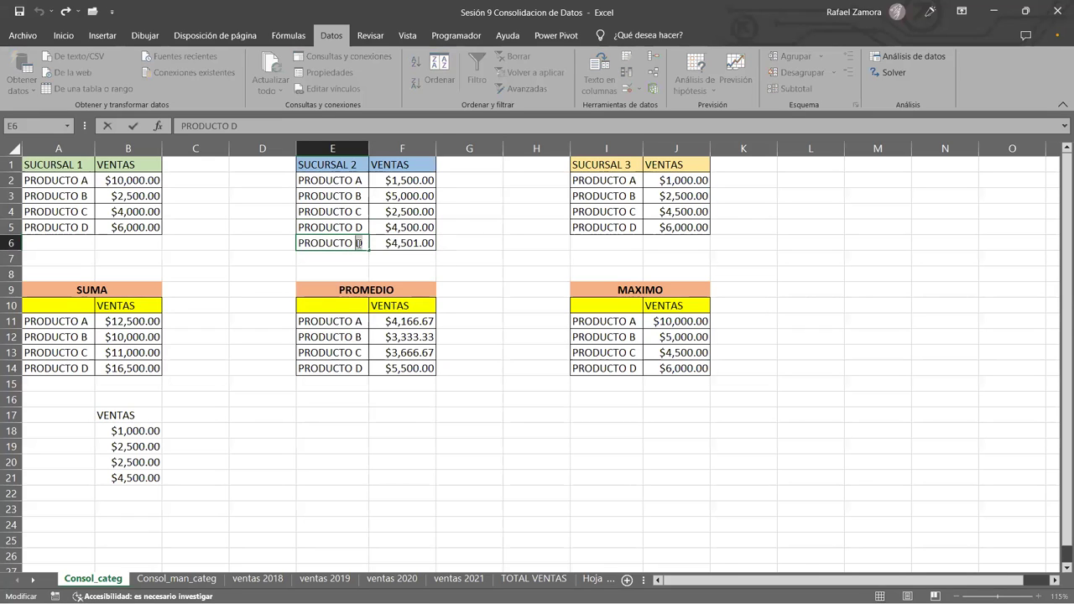
pyautogui.write('E')
pyautogui.doubleClick(403, 242)
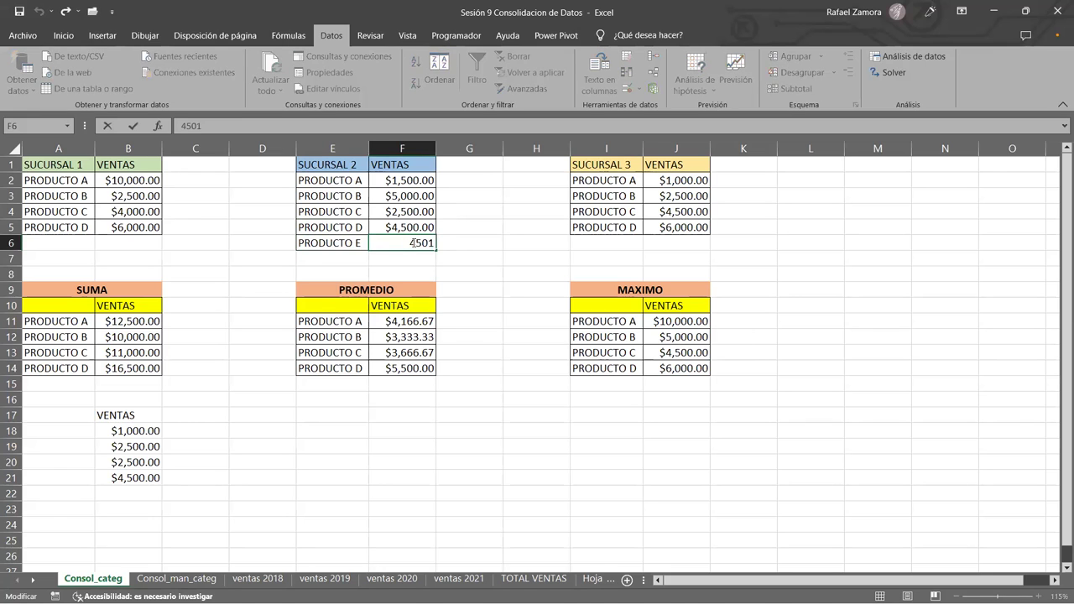
pyautogui.moveTo(410, 244); pyautogui.dragTo(416, 243)
pyautogui.write('3')
pyautogui.press('Return')
pyautogui.click(741, 463)
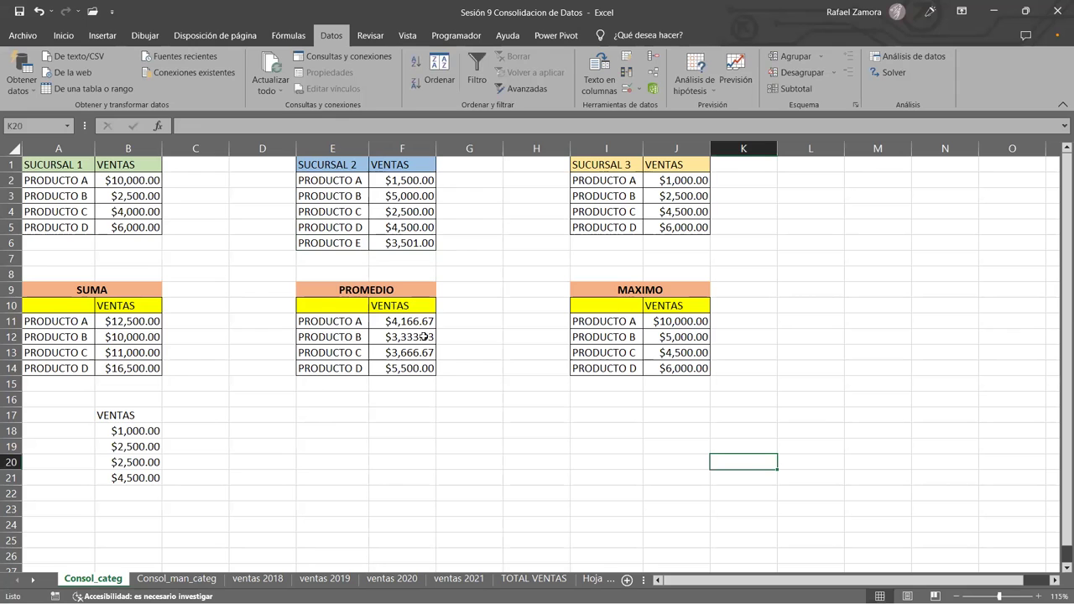
pyautogui.click(10, 274)
pyautogui.hotkey('ctrl', '+')
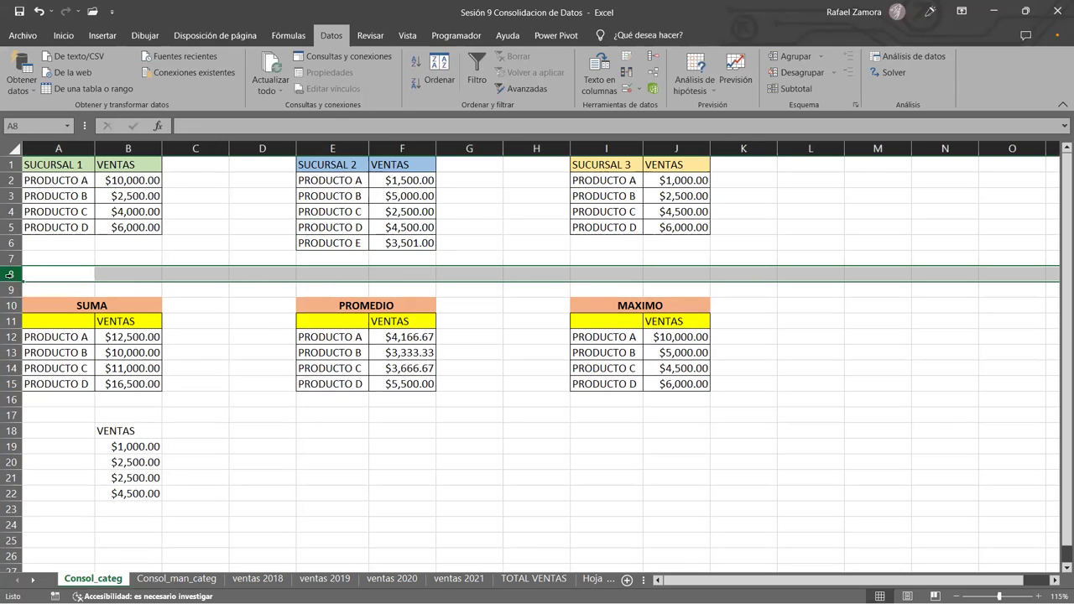
# Extend the Sucursal 3 table with a PRODUCTO F row worth $2,001.00.
pyautogui.moveTo(618, 227)
pyautogui.mouseDown()
pyautogui.moveTo(686, 226)
pyautogui.moveTo(709, 243)
pyautogui.mouseUp()
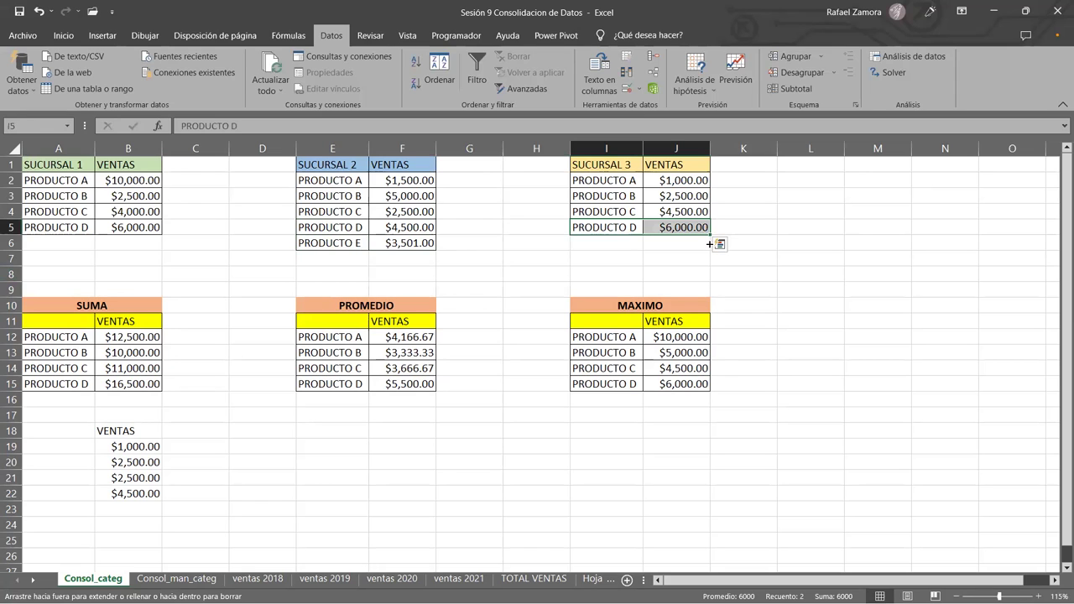
pyautogui.moveTo(633, 256); pyautogui.dragTo(626, 245)
pyautogui.doubleClick(626, 244)
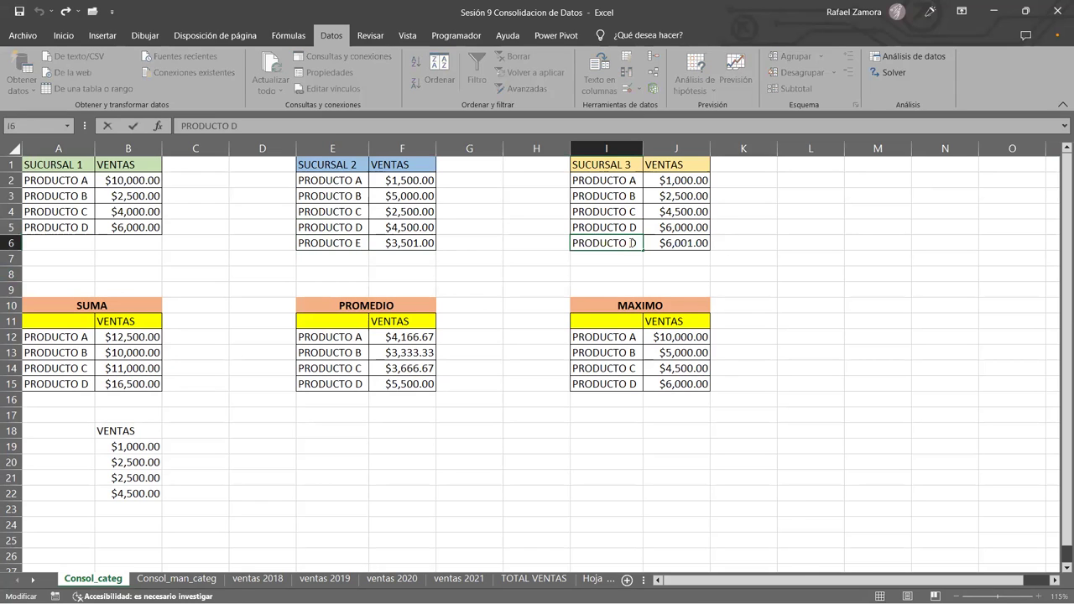
pyautogui.doubleClick(632, 243)
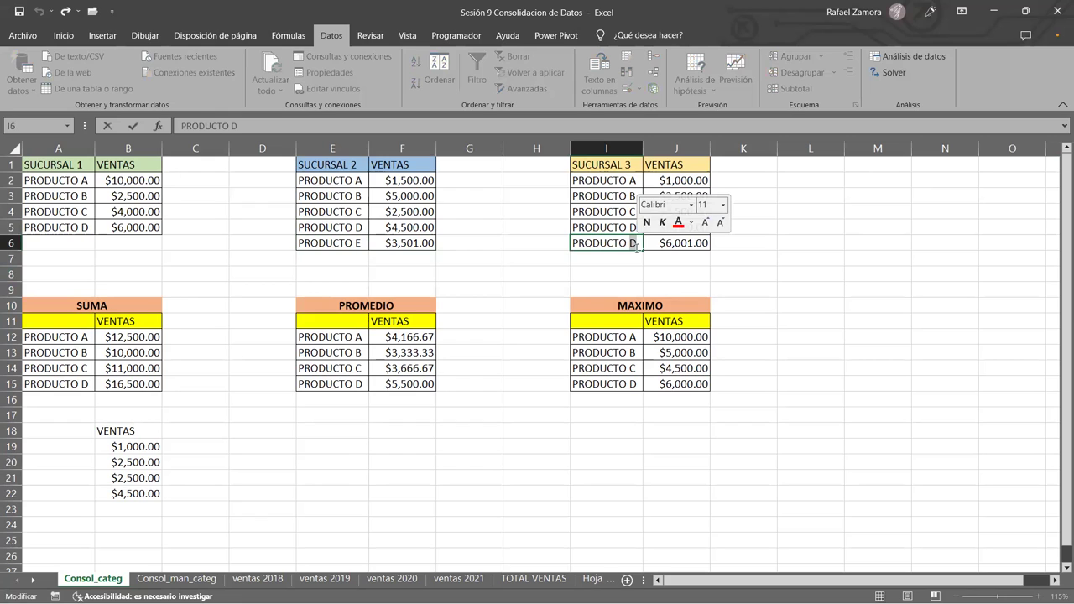
pyautogui.write('F')
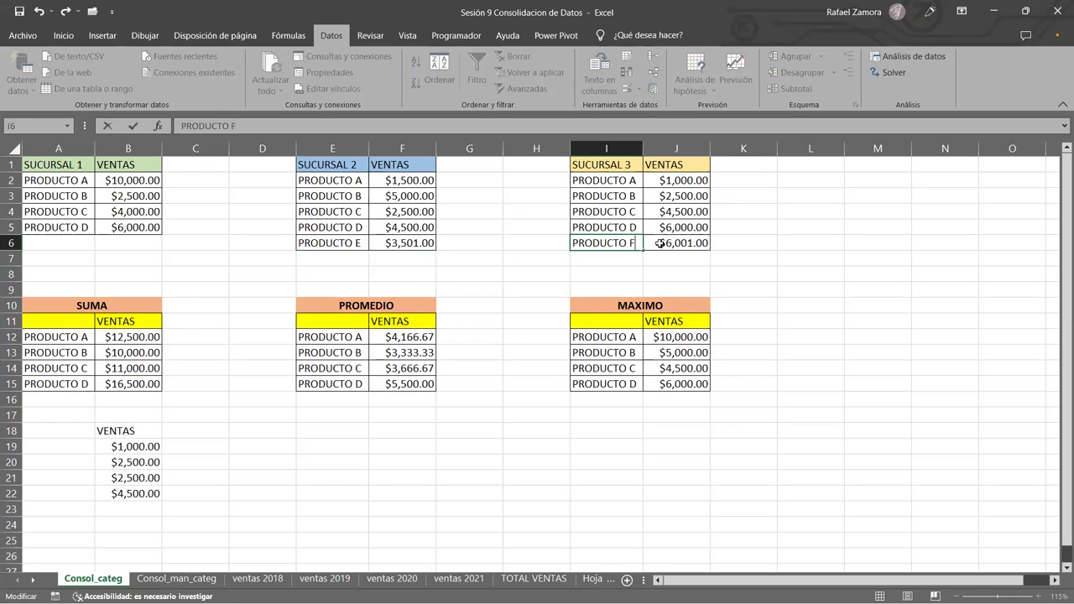
pyautogui.doubleClick(663, 243)
pyautogui.doubleClick(685, 243)
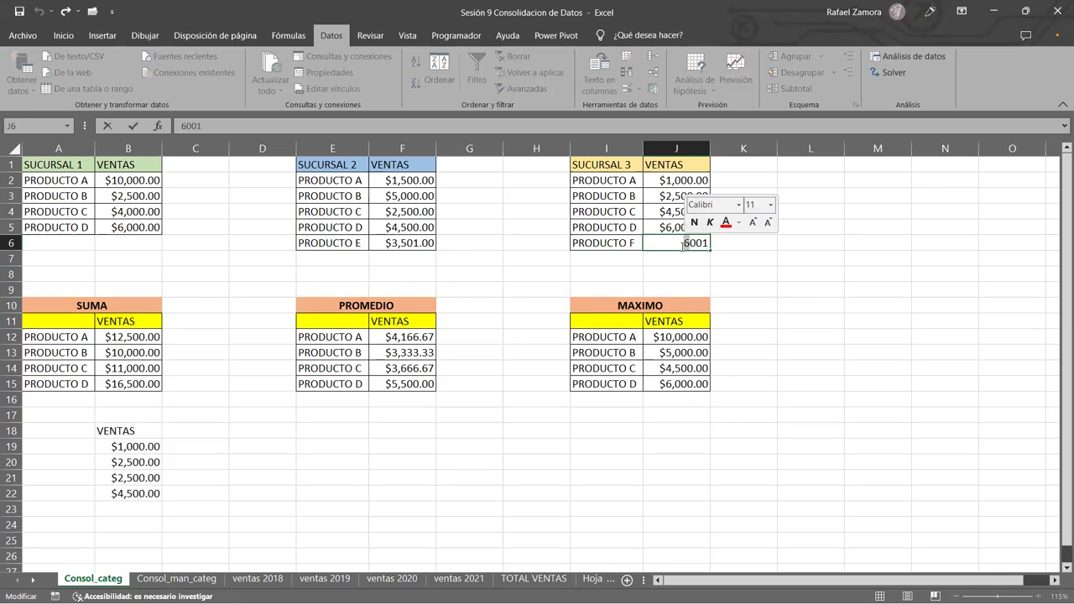
pyautogui.write('2001')
pyautogui.press('Return')
pyautogui.click(792, 294)
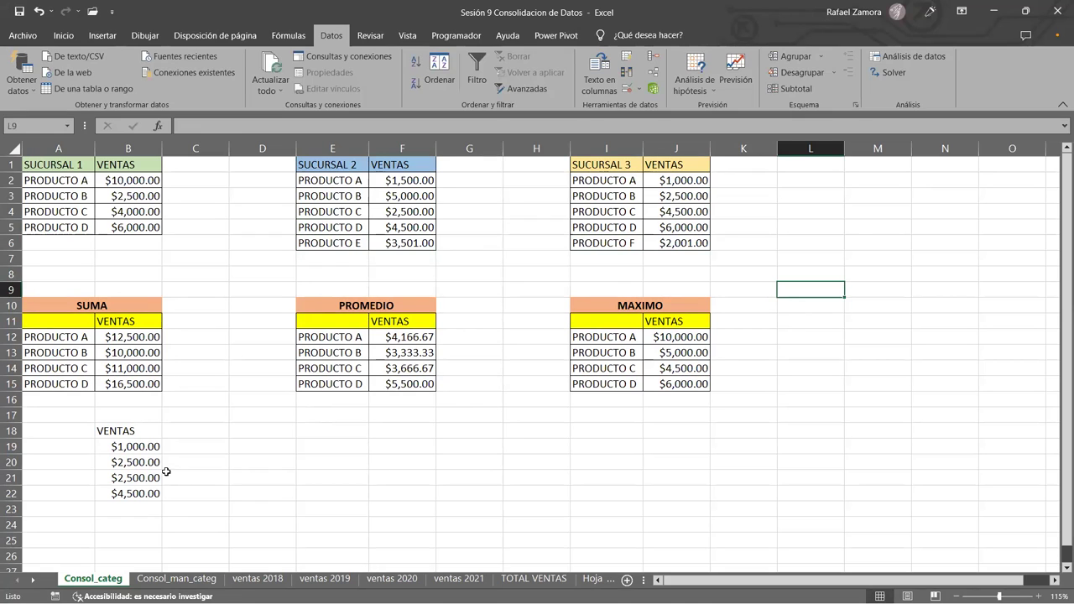
pyautogui.click(477, 460)
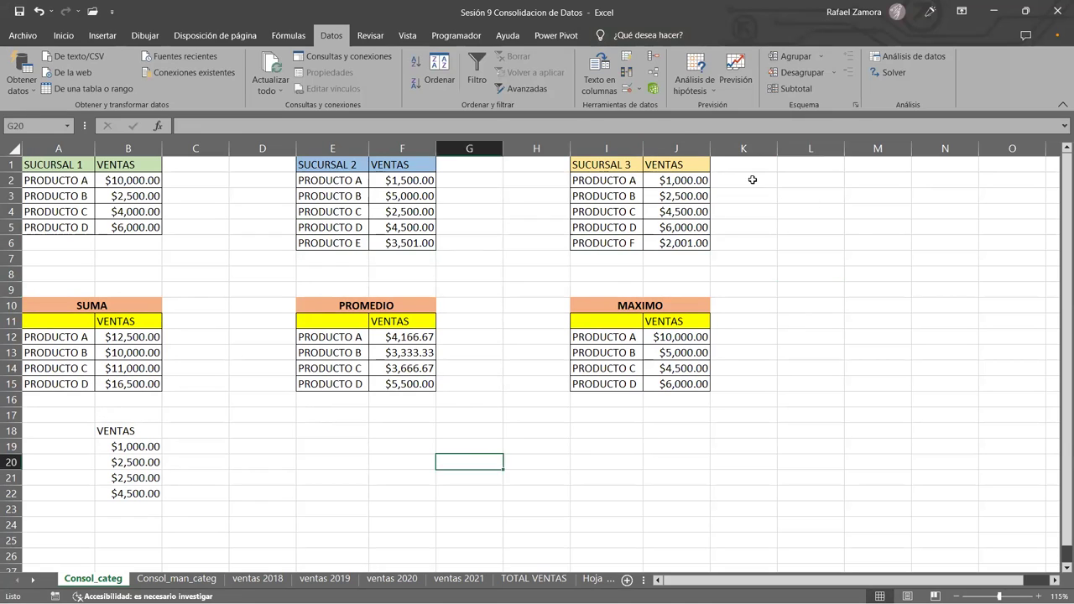
pyautogui.click(654, 58)
pyautogui.click(590, 156)
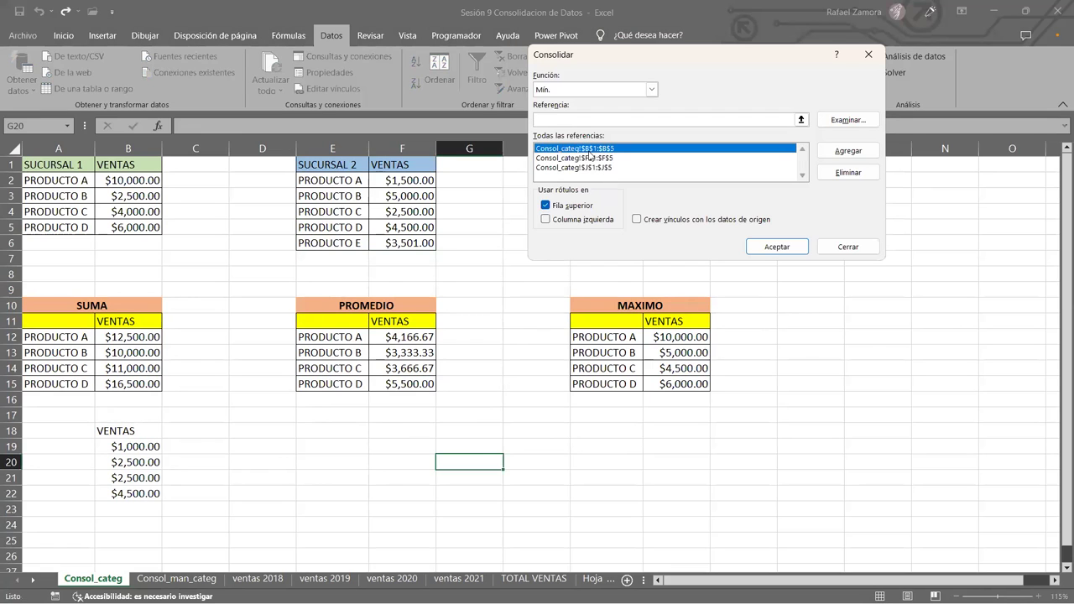
pyautogui.click(848, 172)
pyautogui.click(684, 149)
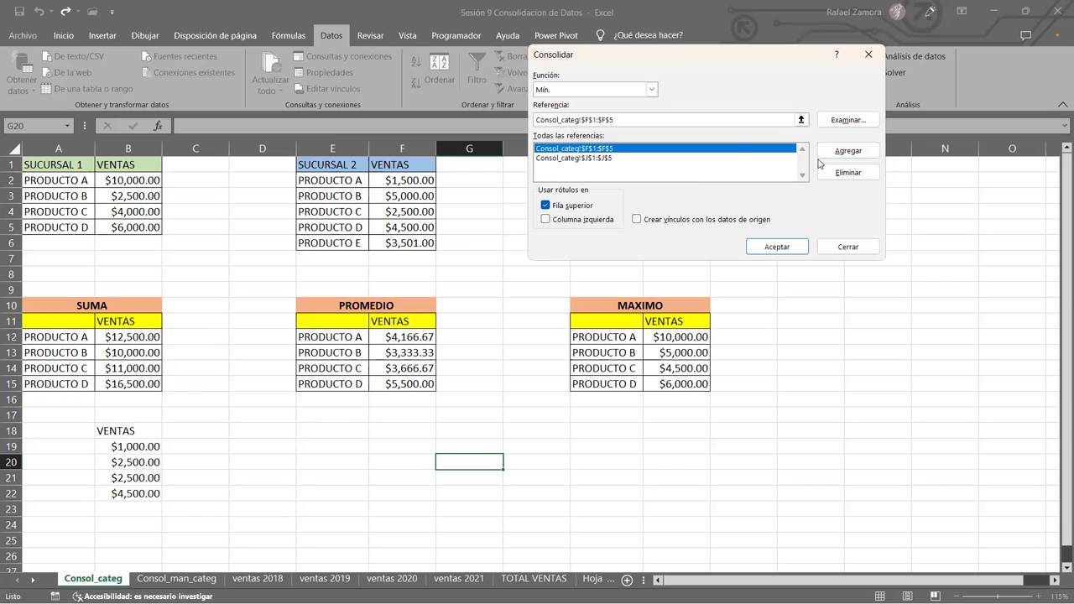
pyautogui.click(848, 172)
pyautogui.click(848, 172)
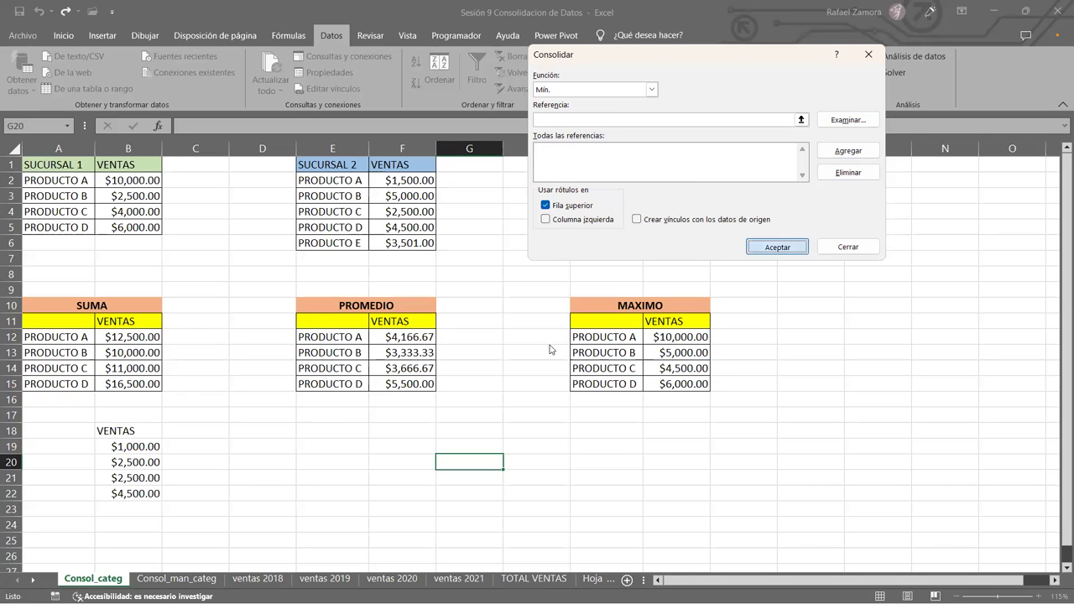
pyautogui.press('Escape')
pyautogui.click(908, 370)
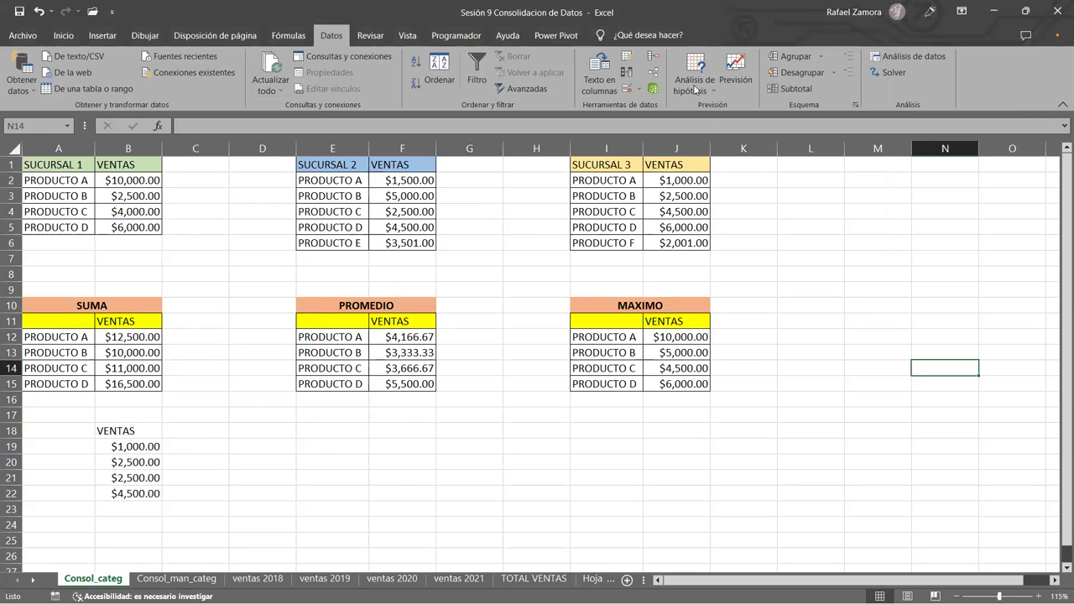
# Add A2:B5, E2:F6 and I2:J6 as consolidation source ranges.
pyautogui.click(653, 59)
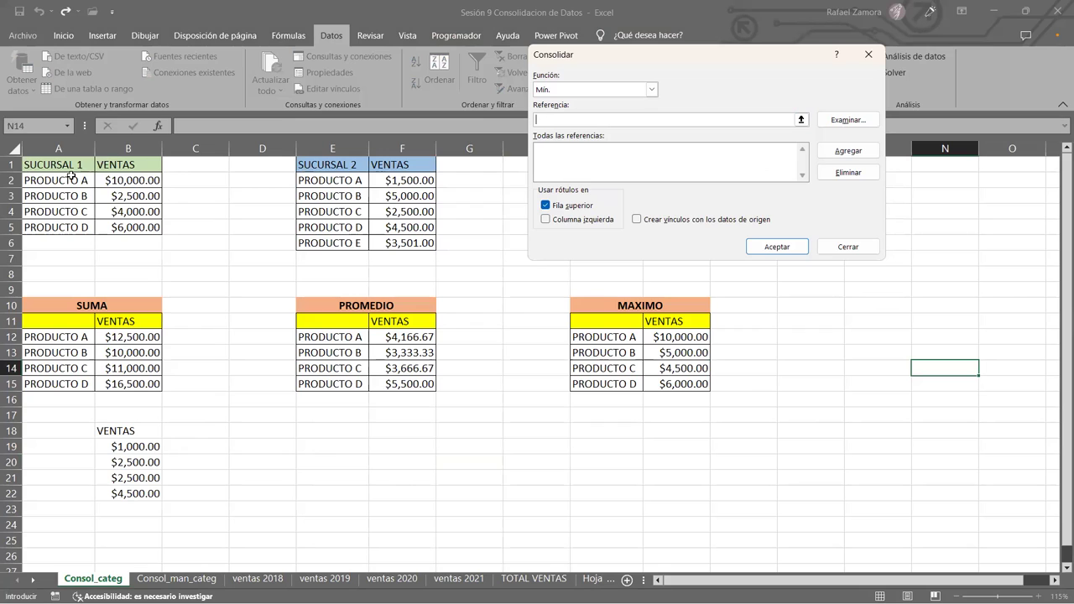
pyautogui.click(66, 179)
pyautogui.click(848, 150)
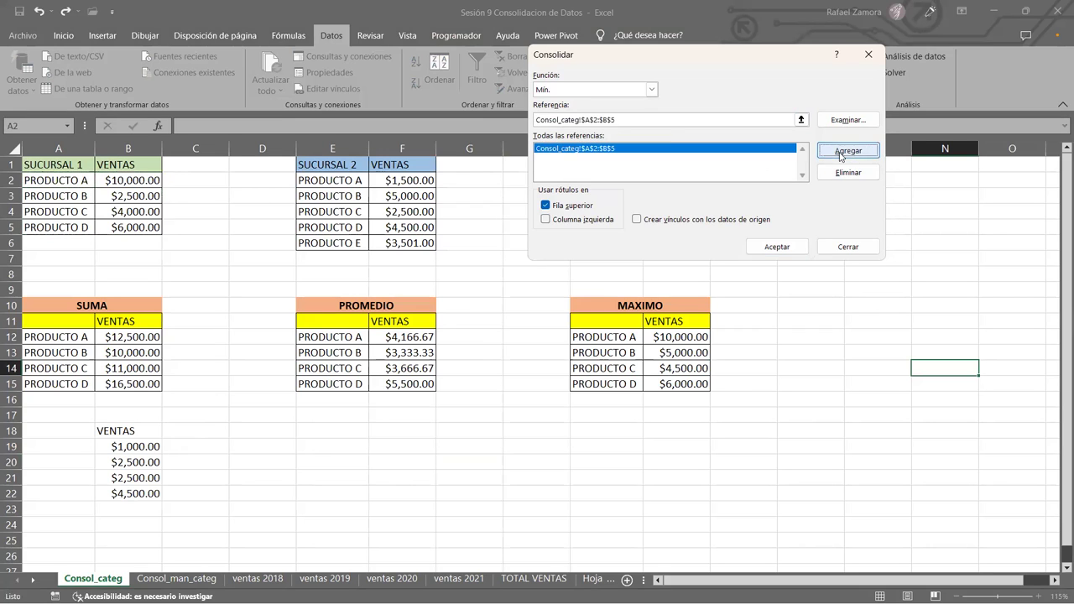
pyautogui.click(335, 181)
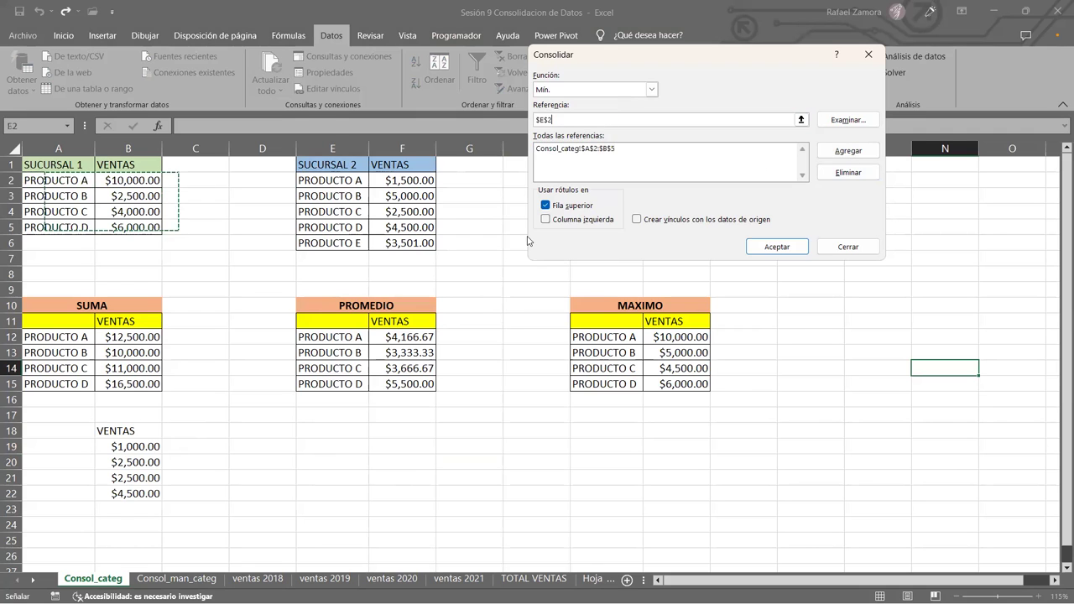
pyautogui.moveTo(528, 241); pyautogui.dragTo(420, 243)
pyautogui.click(848, 150)
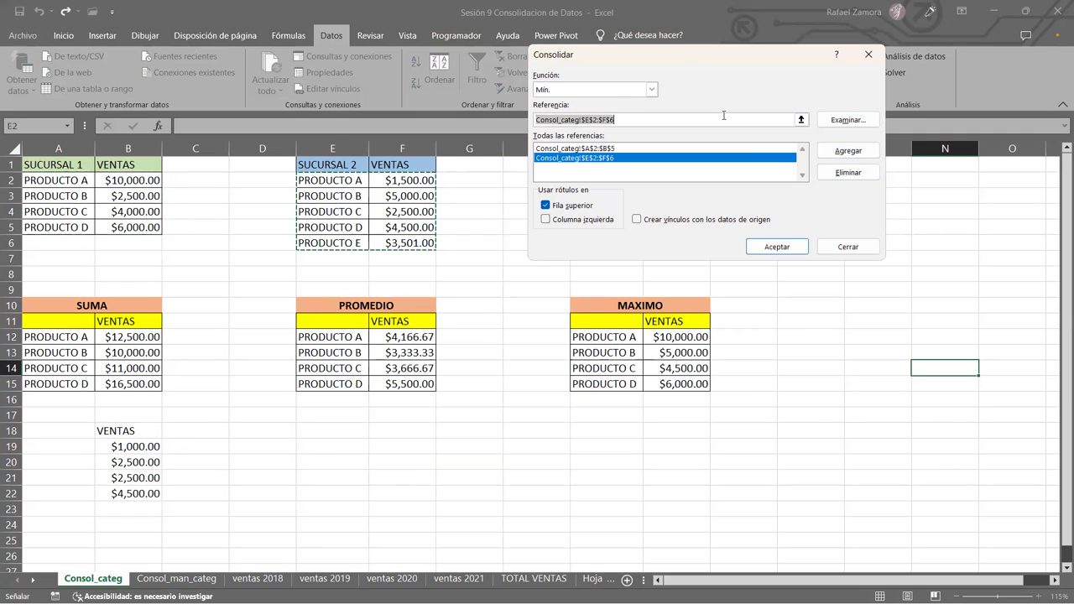
pyautogui.moveTo(679, 66); pyautogui.dragTo(845, 85)
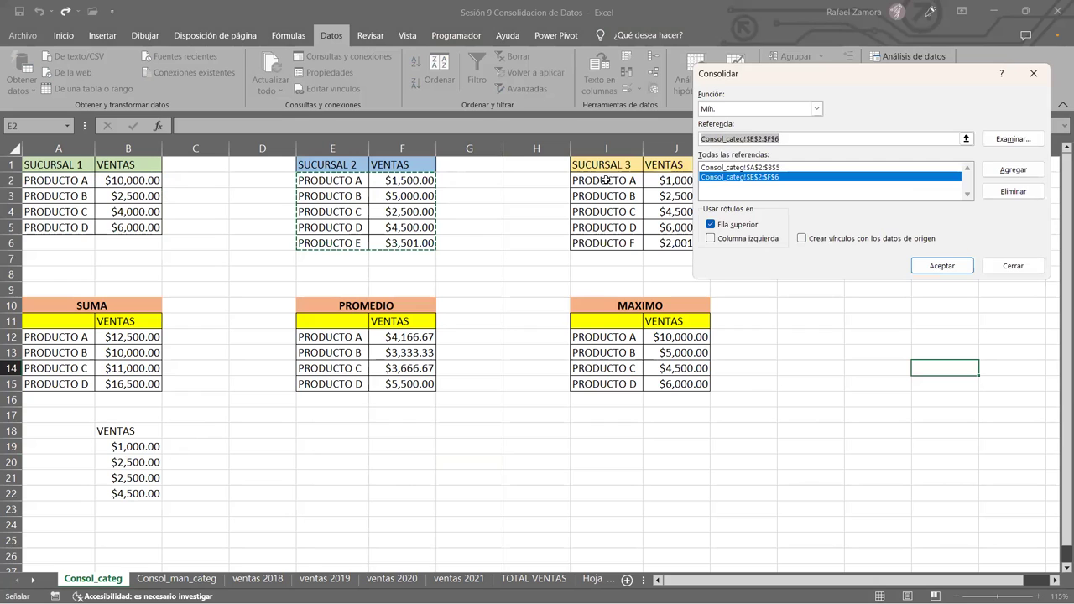
pyautogui.click(1013, 169)
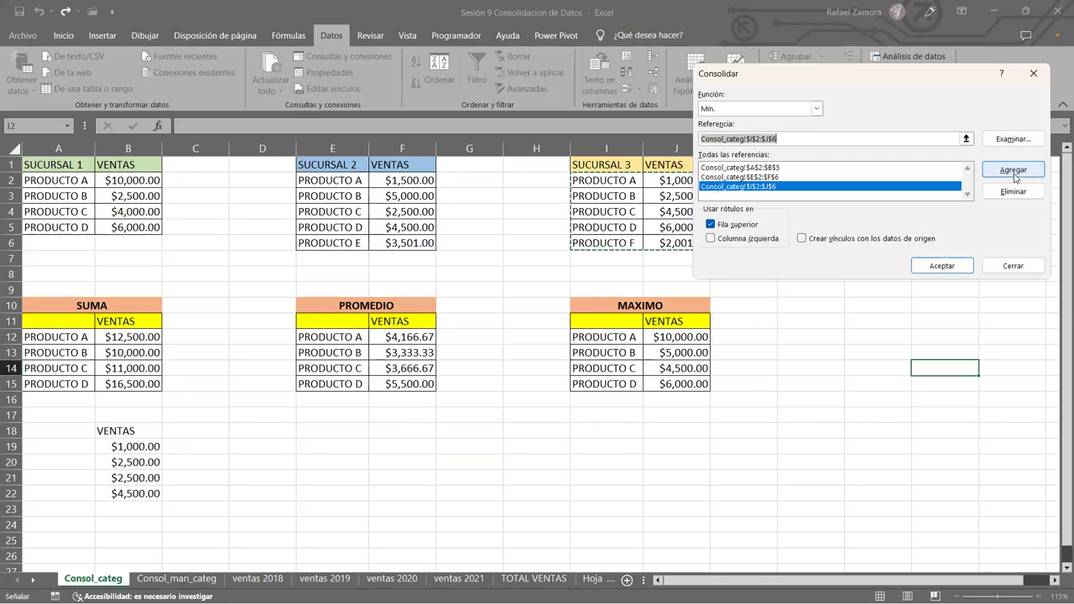
# Use only left-column labels, run the Min consolidation into N14, then undo it.
pyautogui.click(709, 224)
pyautogui.click(711, 238)
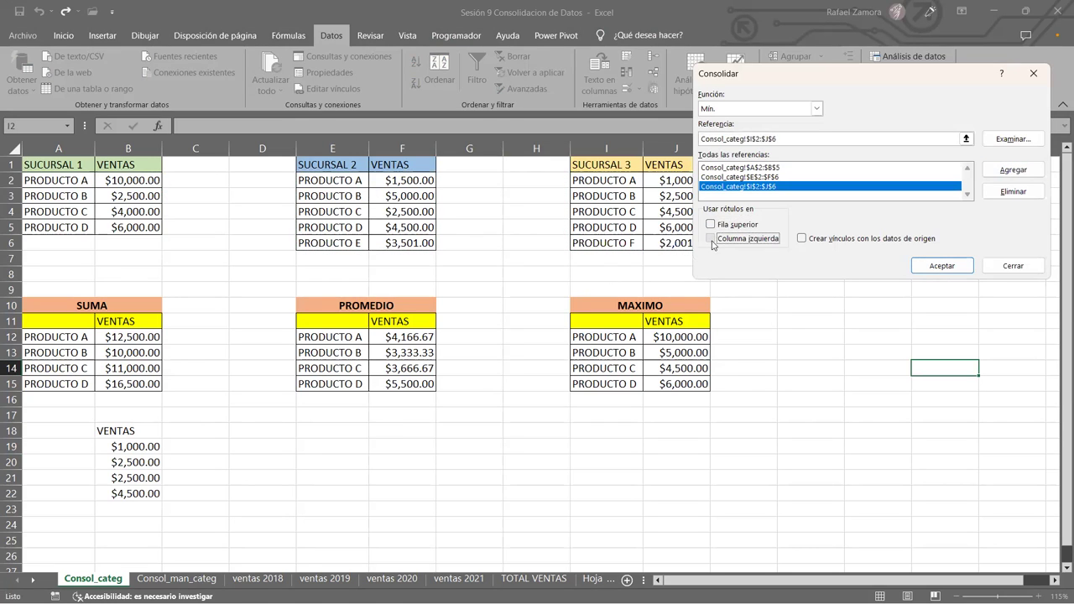
pyautogui.click(933, 266)
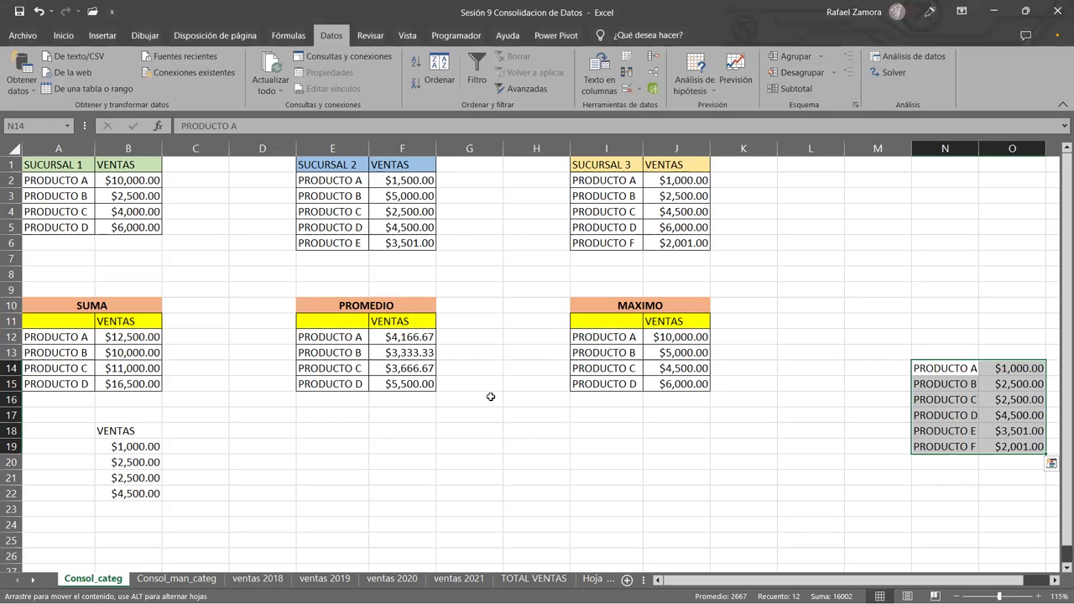
pyautogui.hotkey('ctrl', 'z')
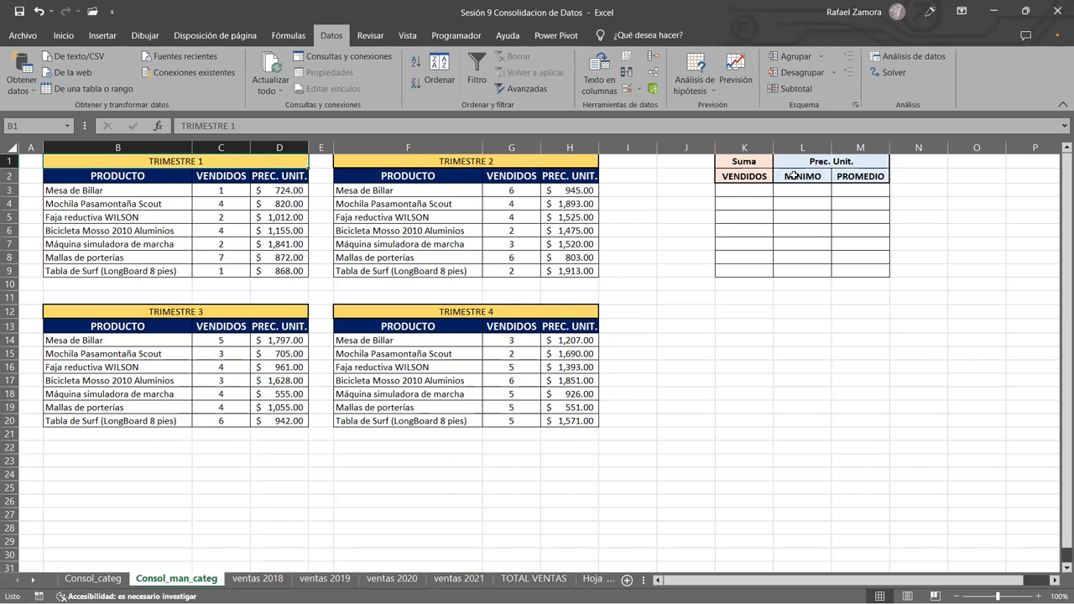
# Select the empty K3:K9, L3:L9 and M3:M9 summary cells, then return to Consol_categ.
pyautogui.moveTo(743, 186); pyautogui.dragTo(737, 265)
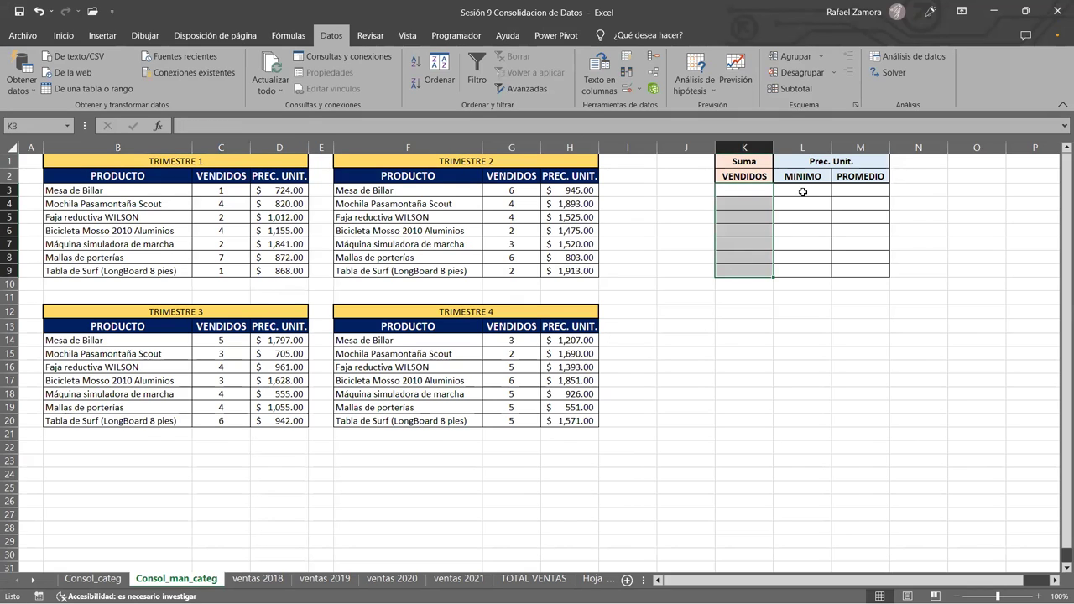
pyautogui.moveTo(802, 191); pyautogui.dragTo(798, 271)
pyautogui.moveTo(862, 190); pyautogui.dragTo(858, 269)
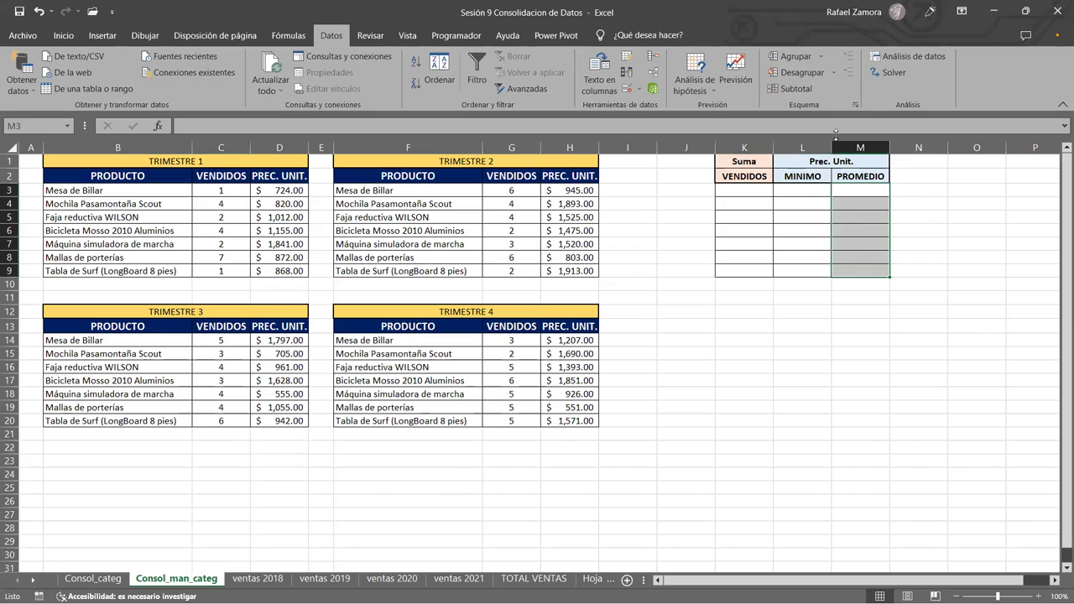
pyautogui.click(825, 471)
pyautogui.click(559, 511)
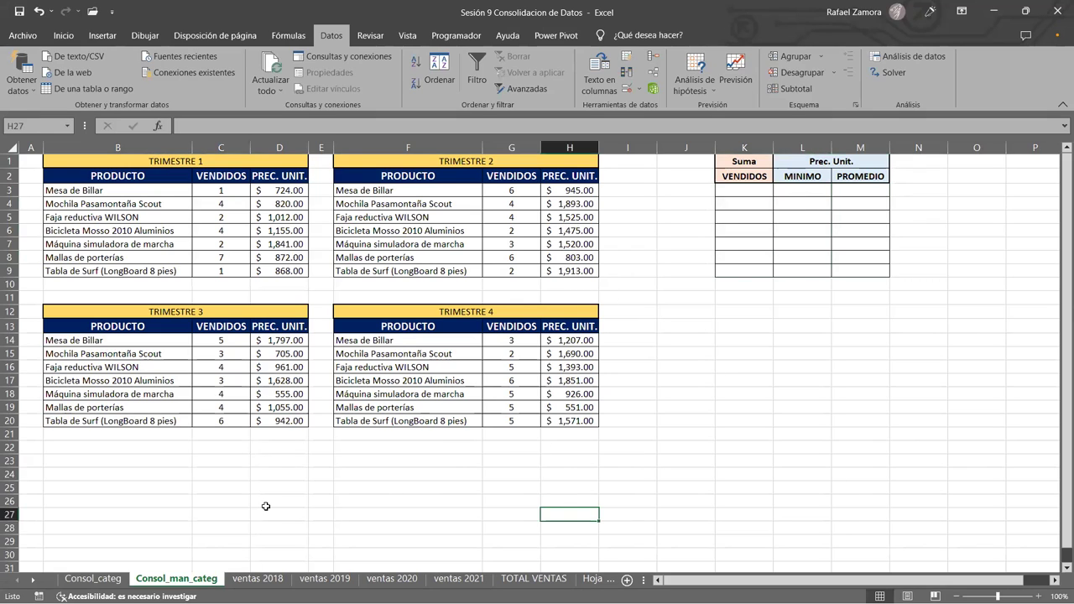
pyautogui.click(94, 579)
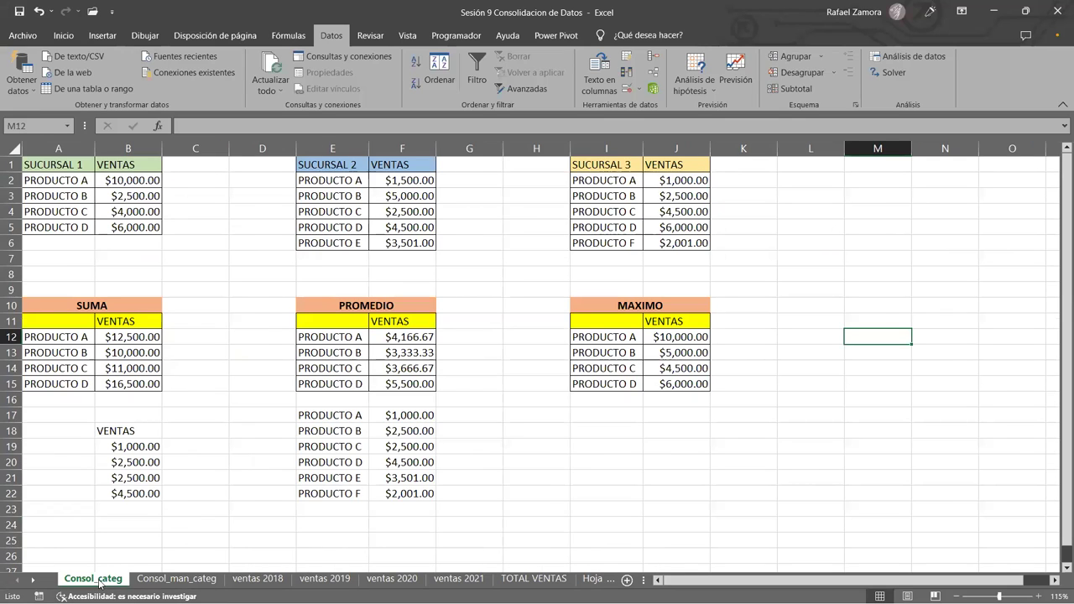